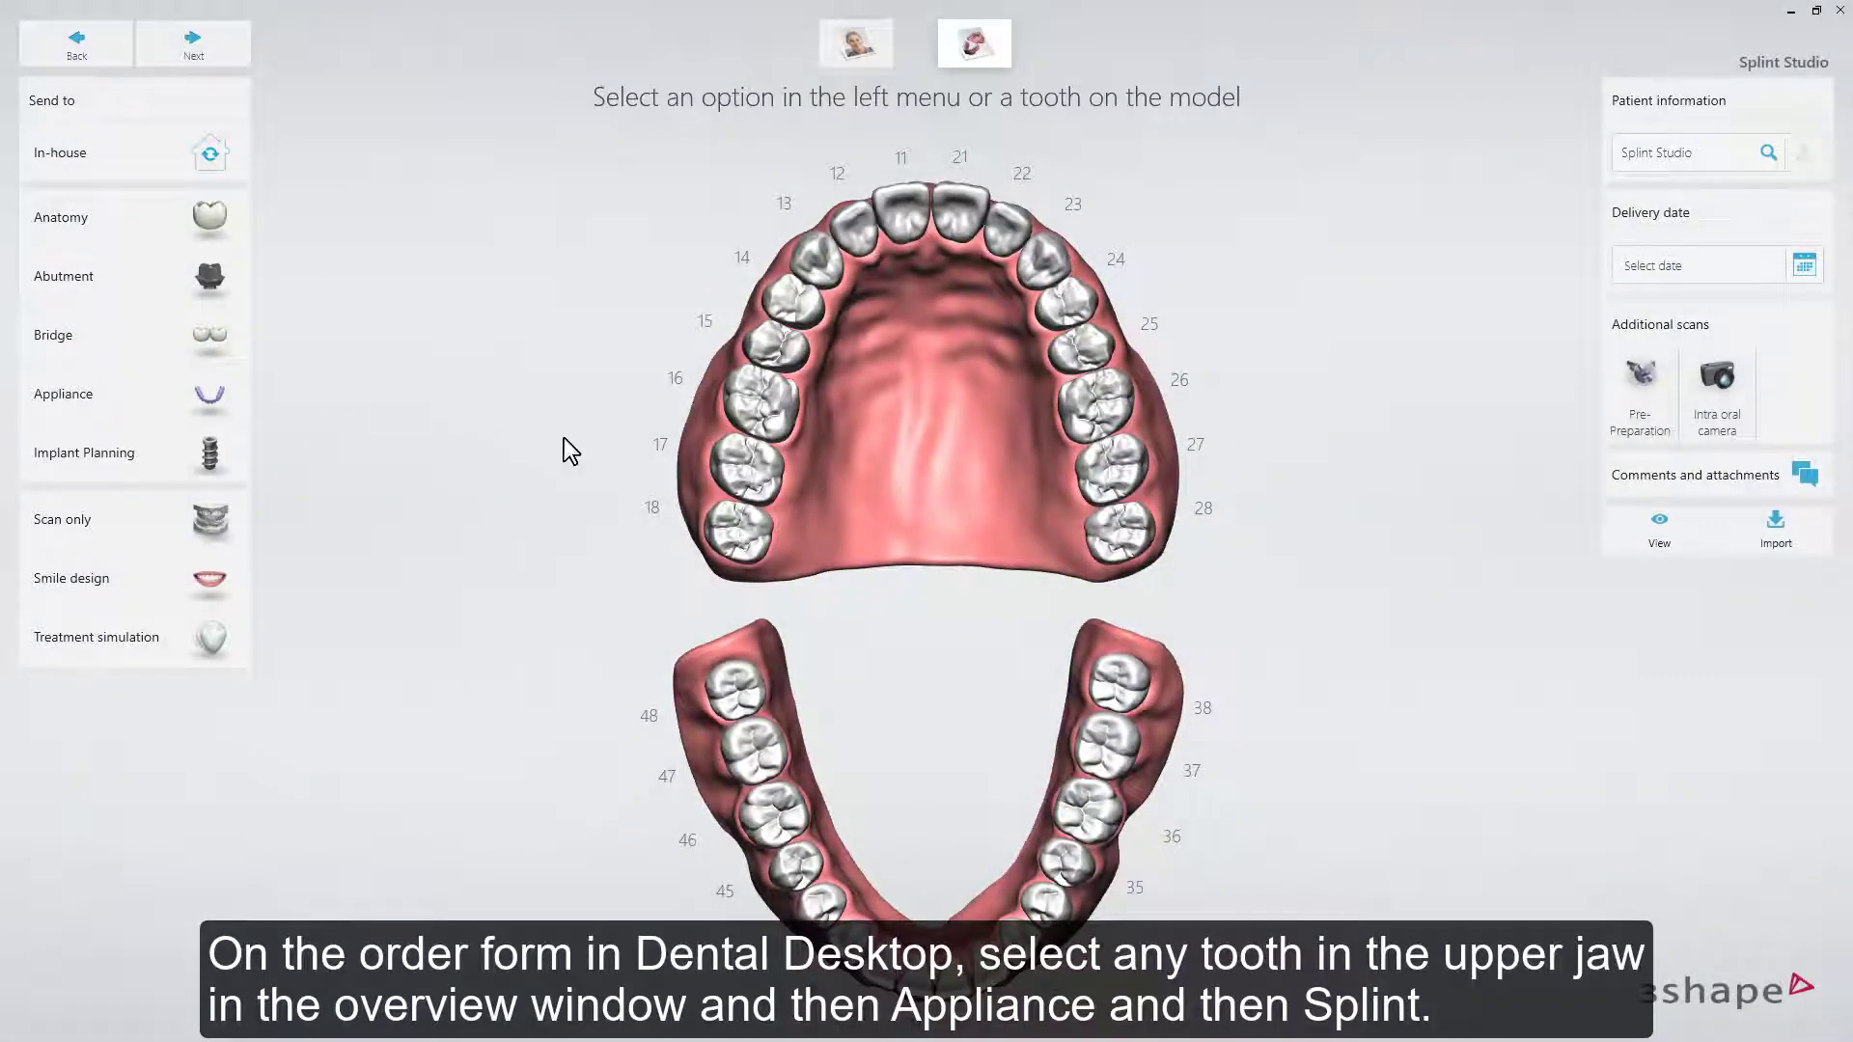
- Select tooth 17 in the upper jaw and assign a Splint appliance to the order
{"action": "left_click", "coordinate": [721, 455]}
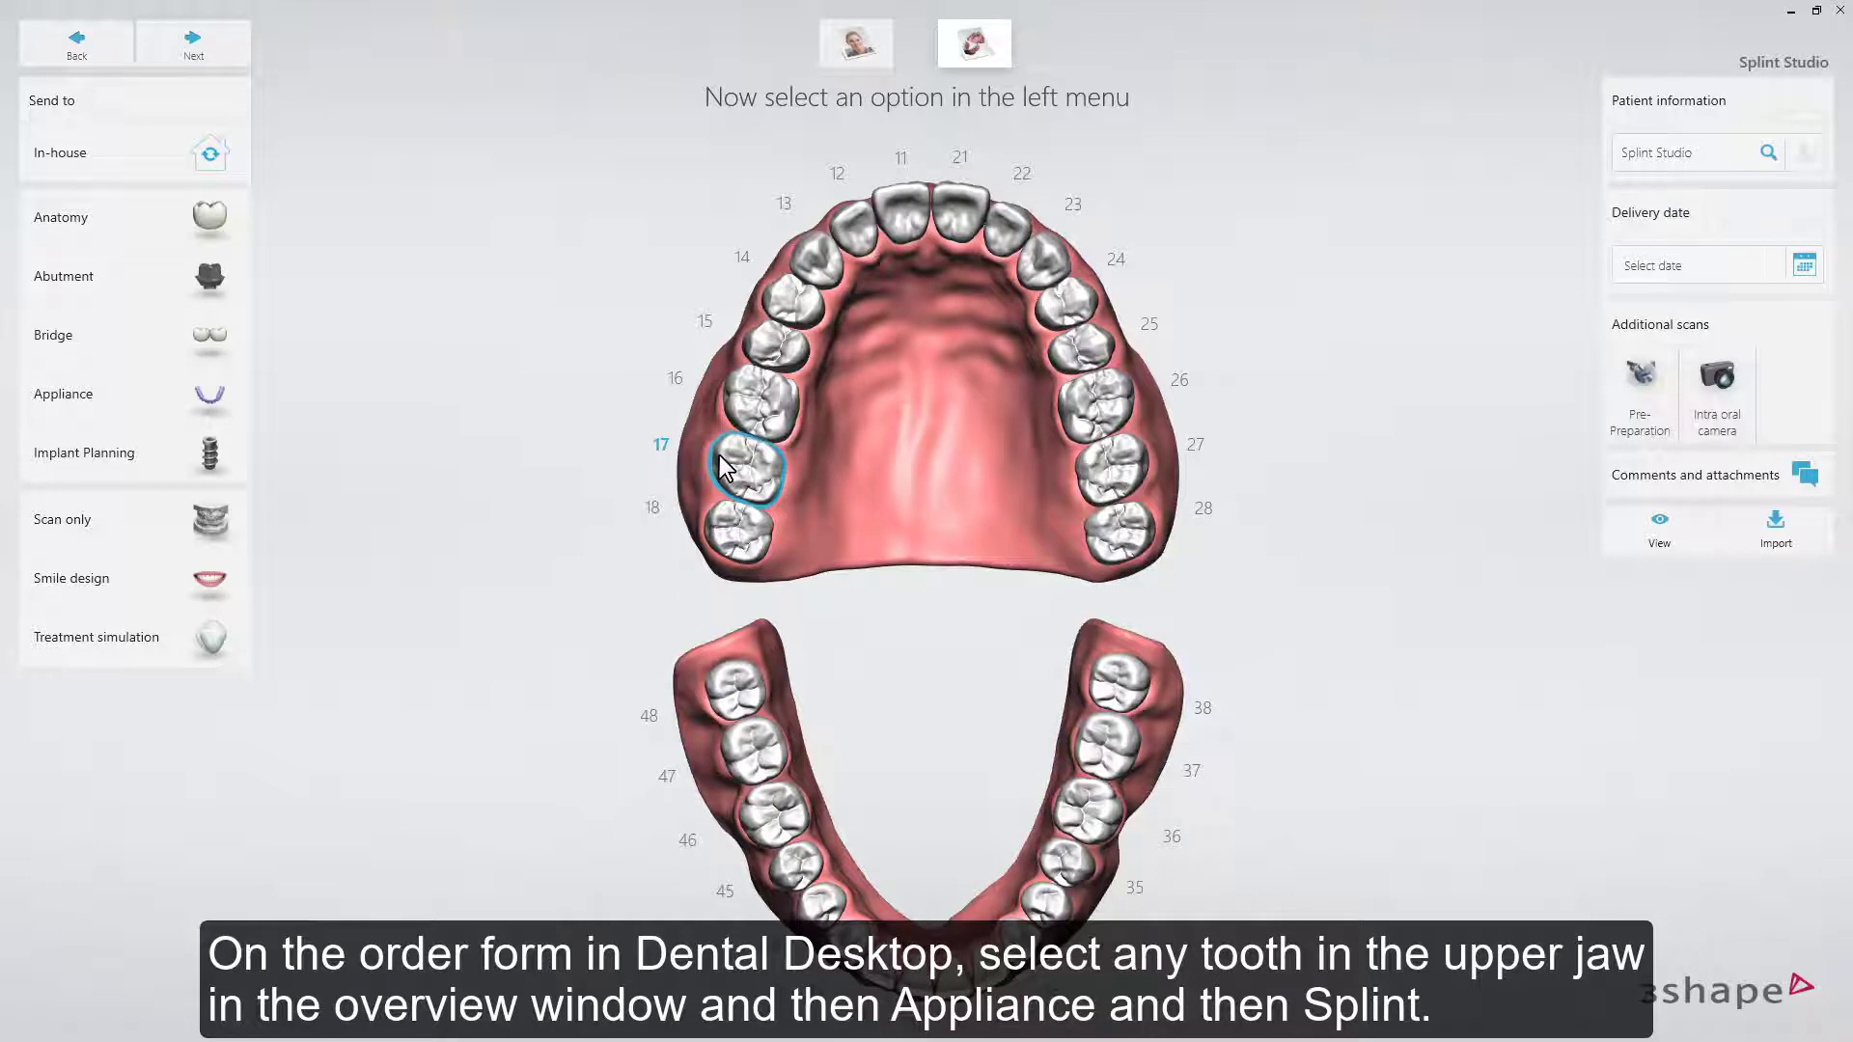
{"action": "left_click", "coordinate": [234, 393]}
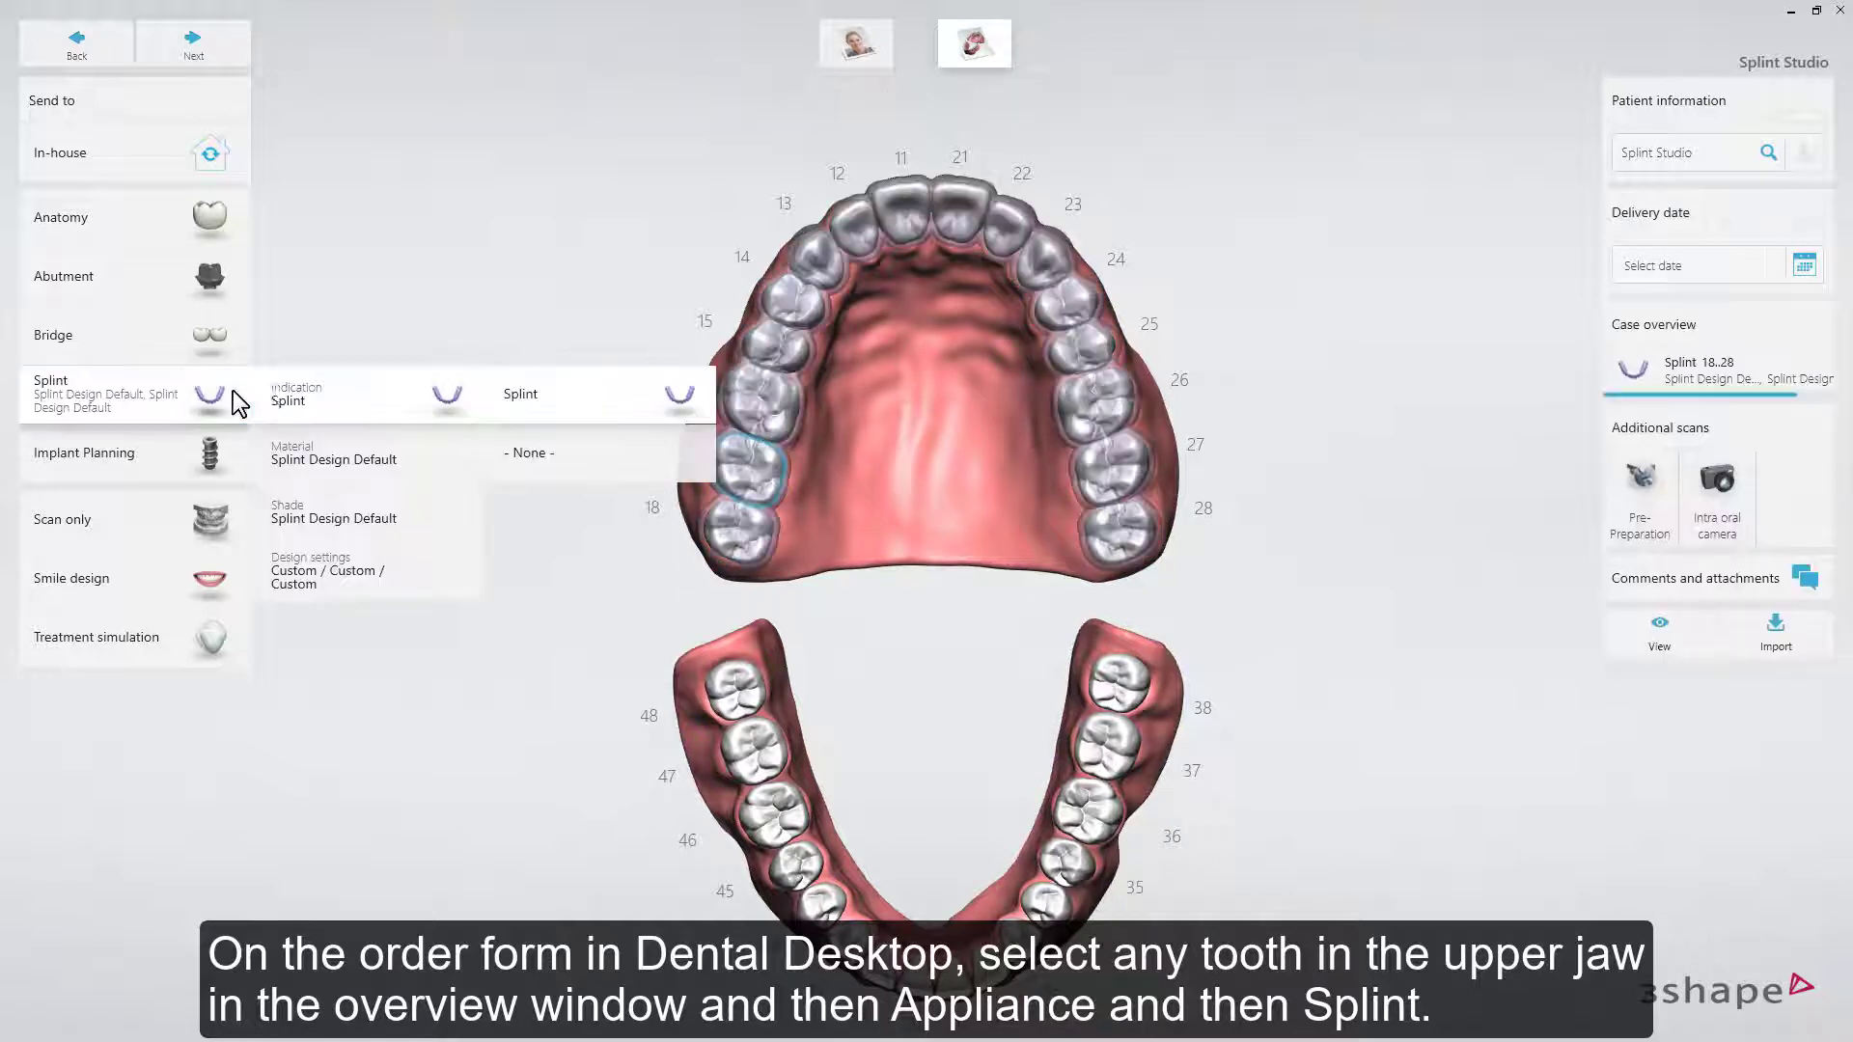
{"action": "left_click", "coordinate": [521, 398]}
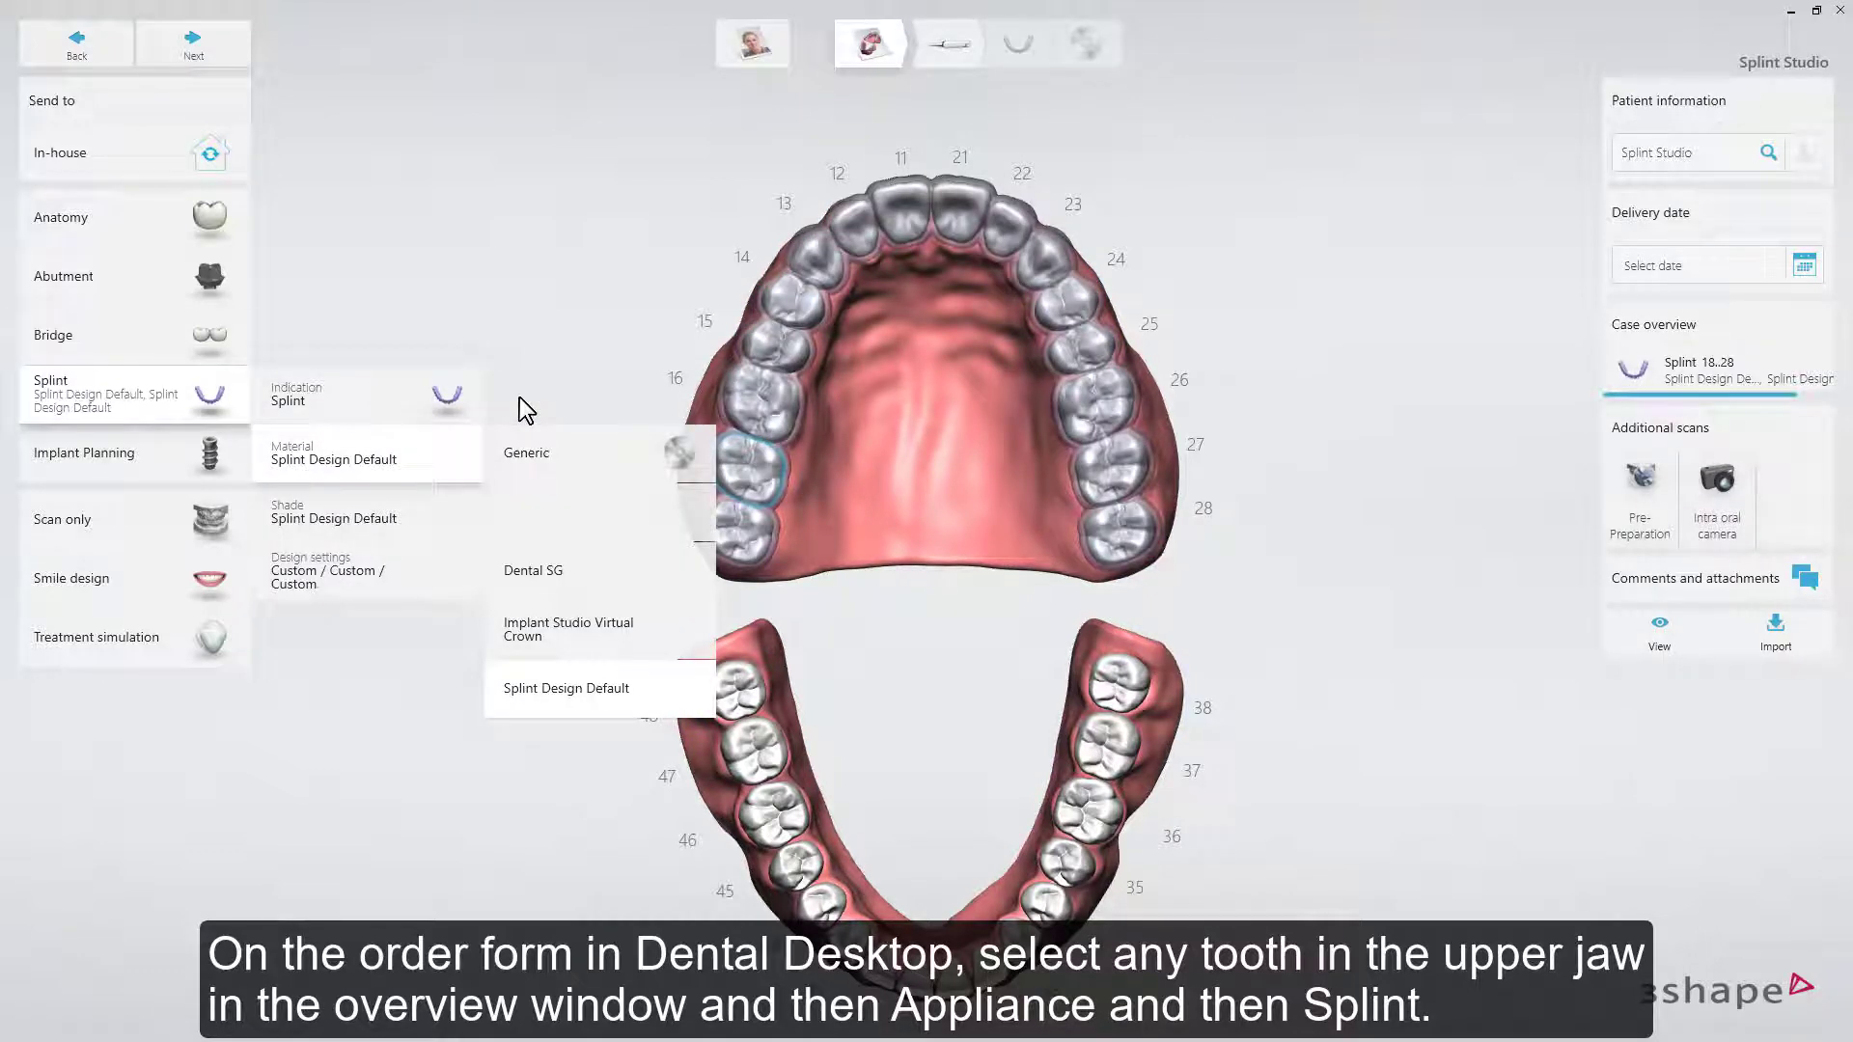
{"action": "left_click", "coordinate": [519, 398]}
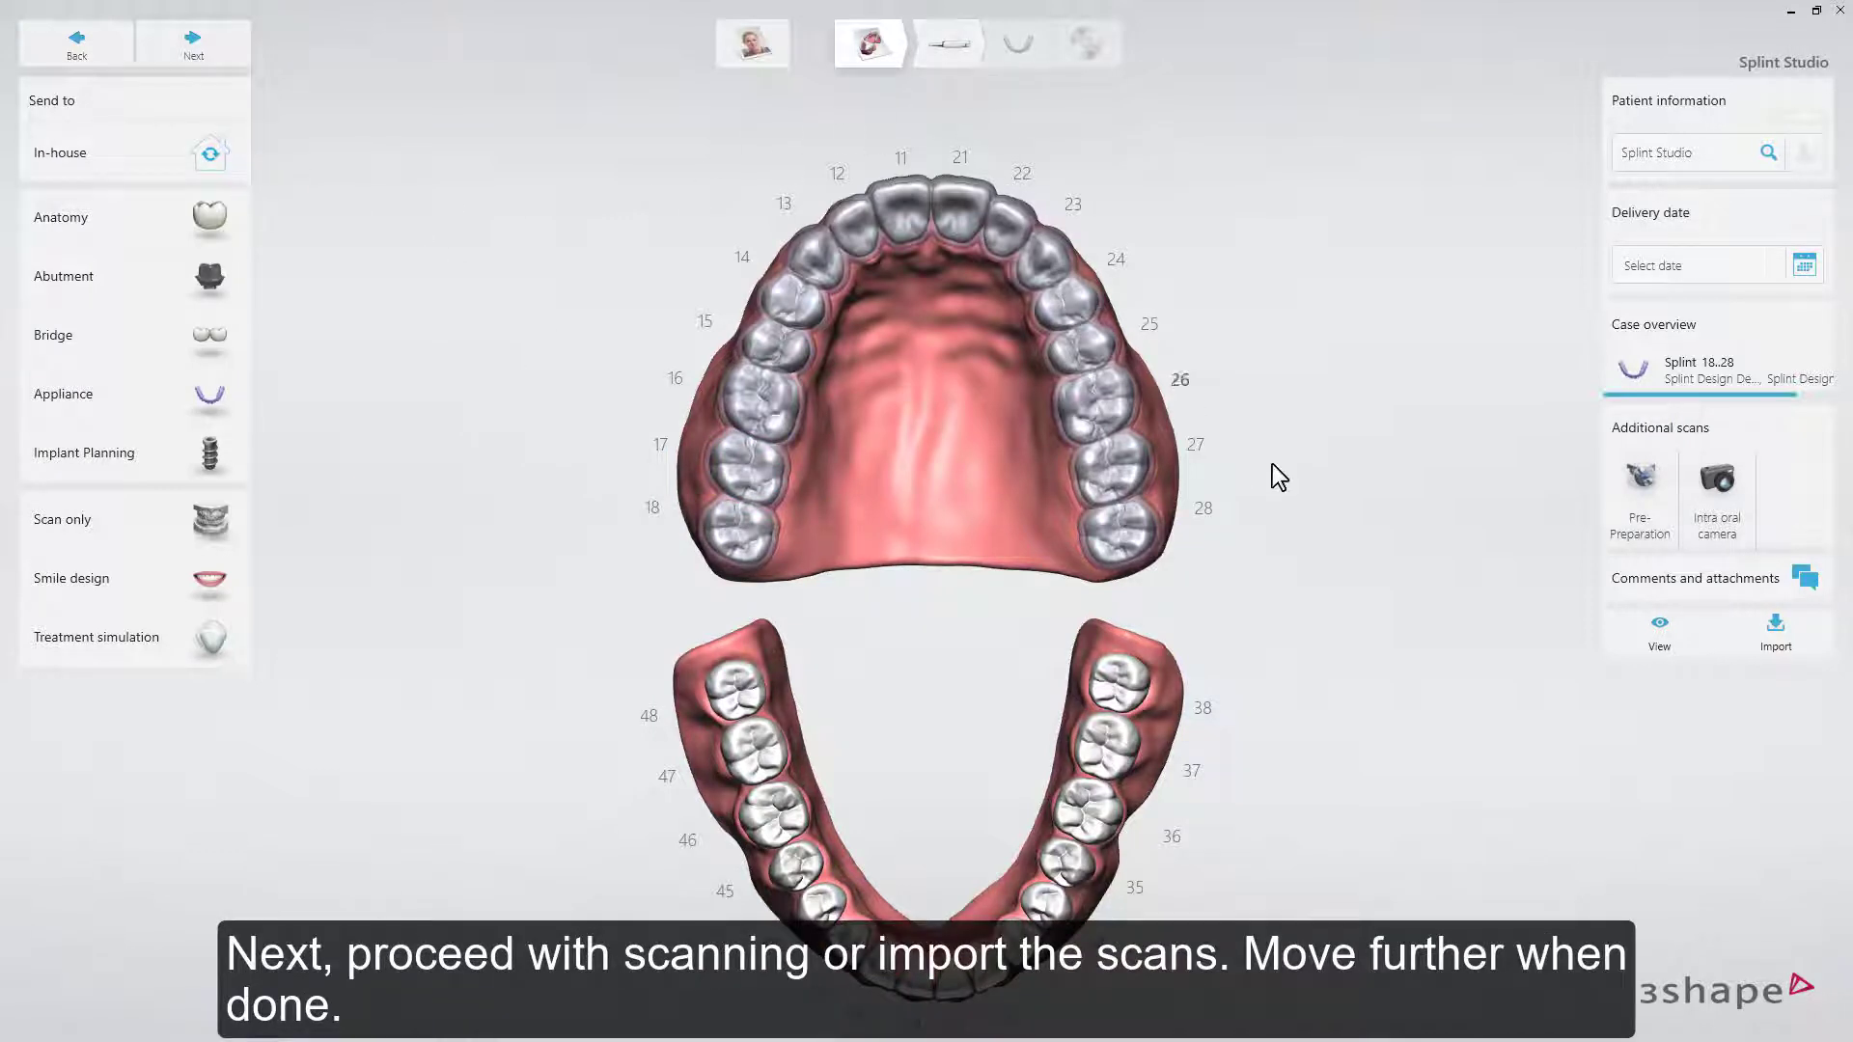
- Import UpperJawScan as the upper jaw scan and LowerJawScan as the antagonist lower jaw scan
{"action": "left_click", "coordinate": [1776, 644]}
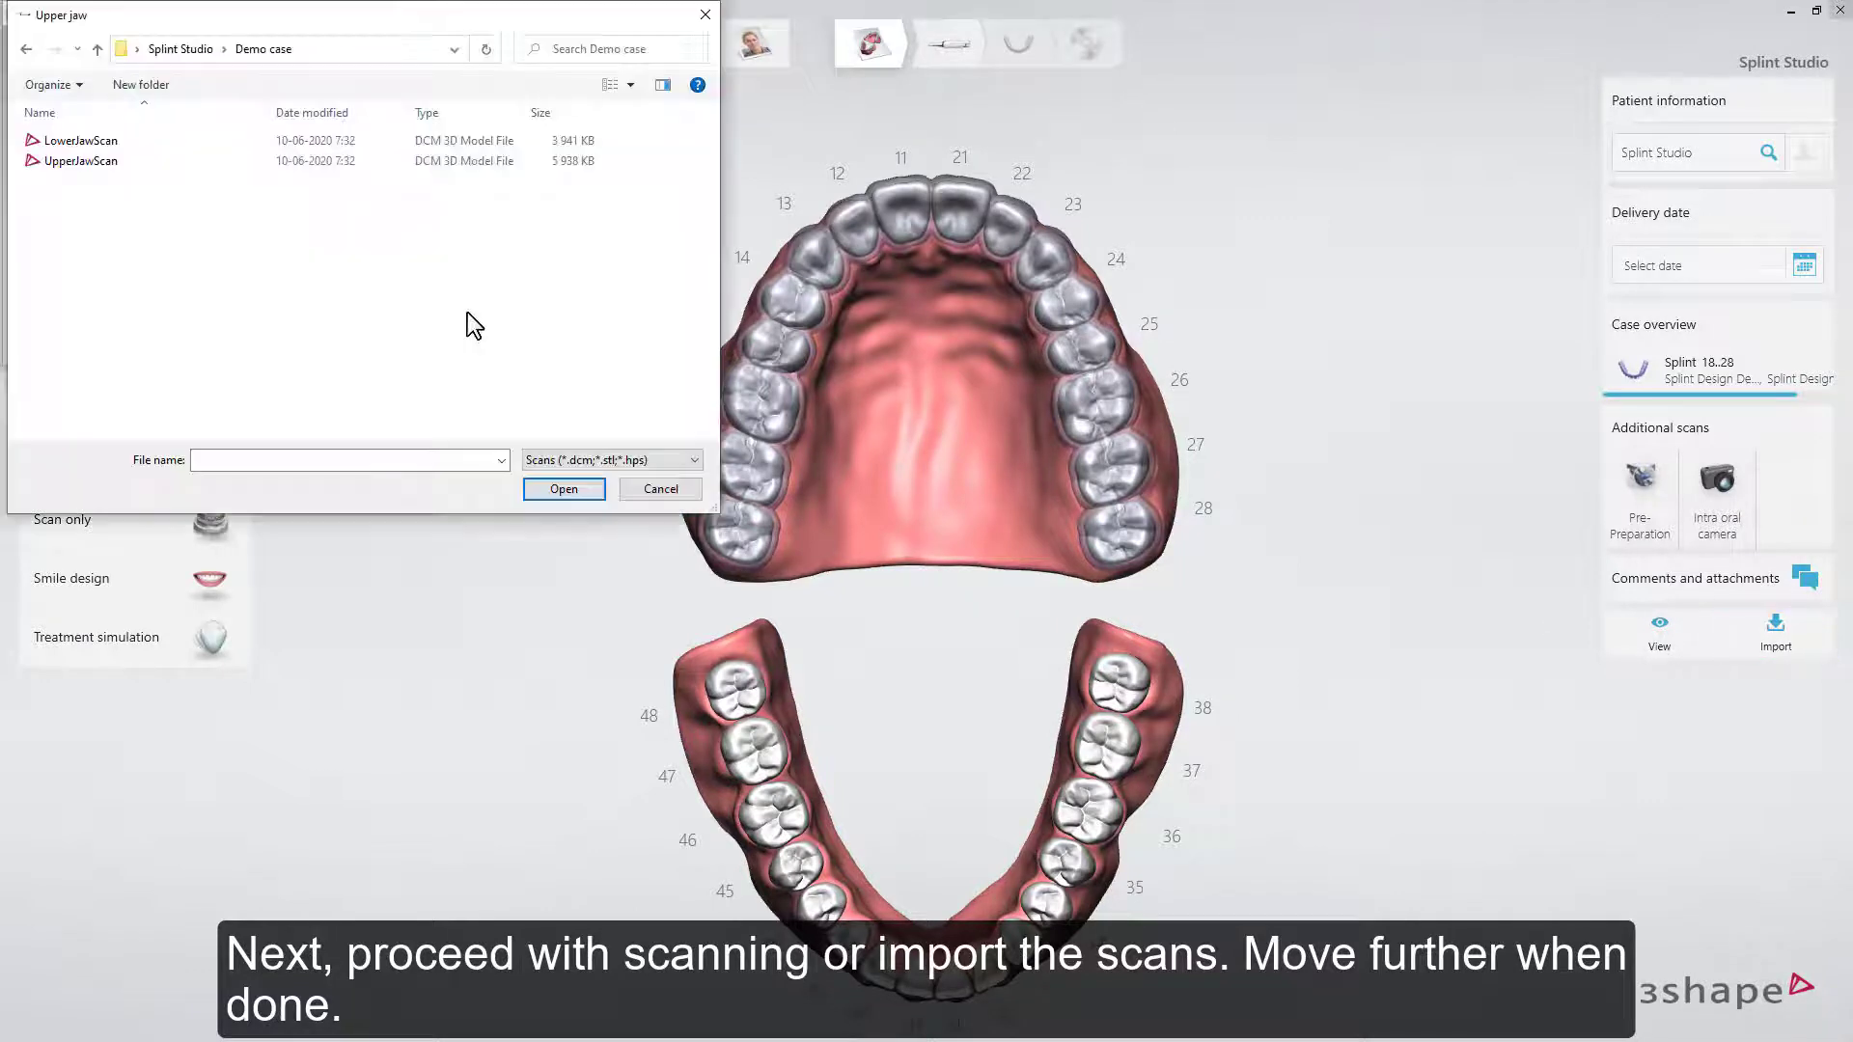
{"action": "double_click", "coordinate": [109, 168]}
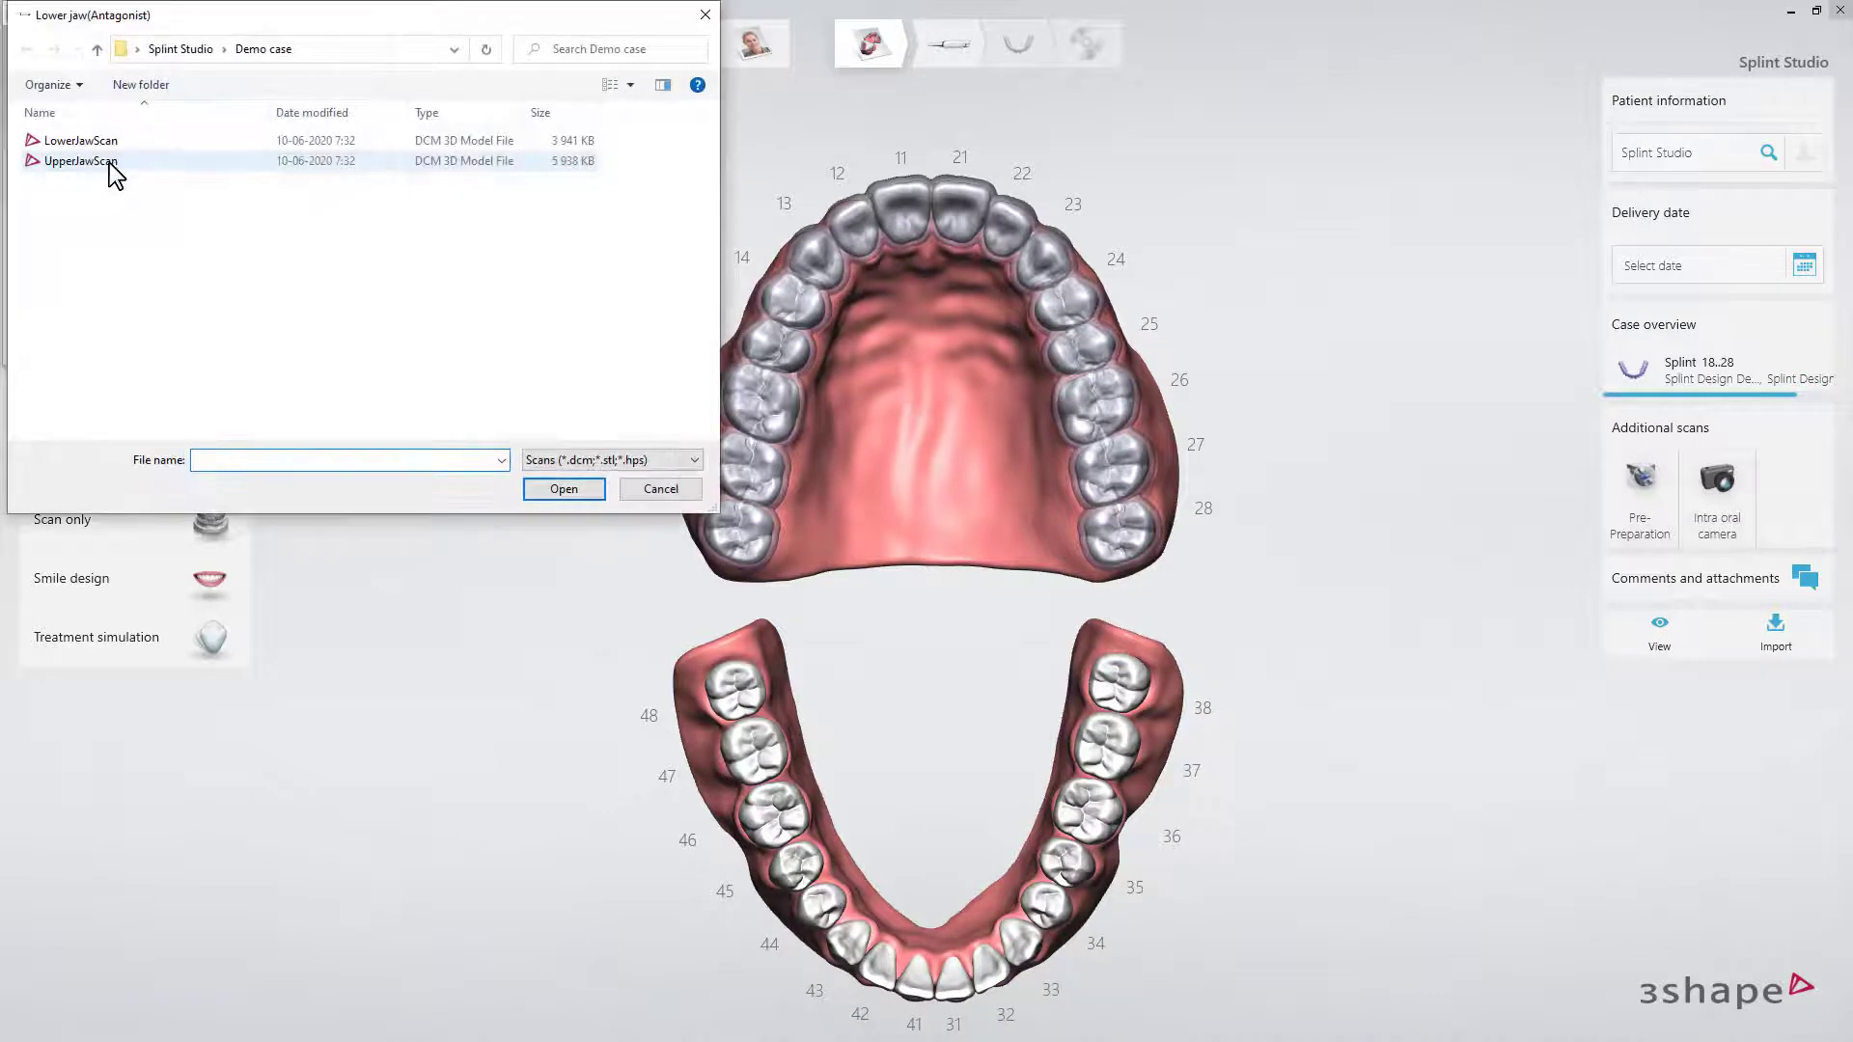
{"action": "double_click", "coordinate": [106, 142]}
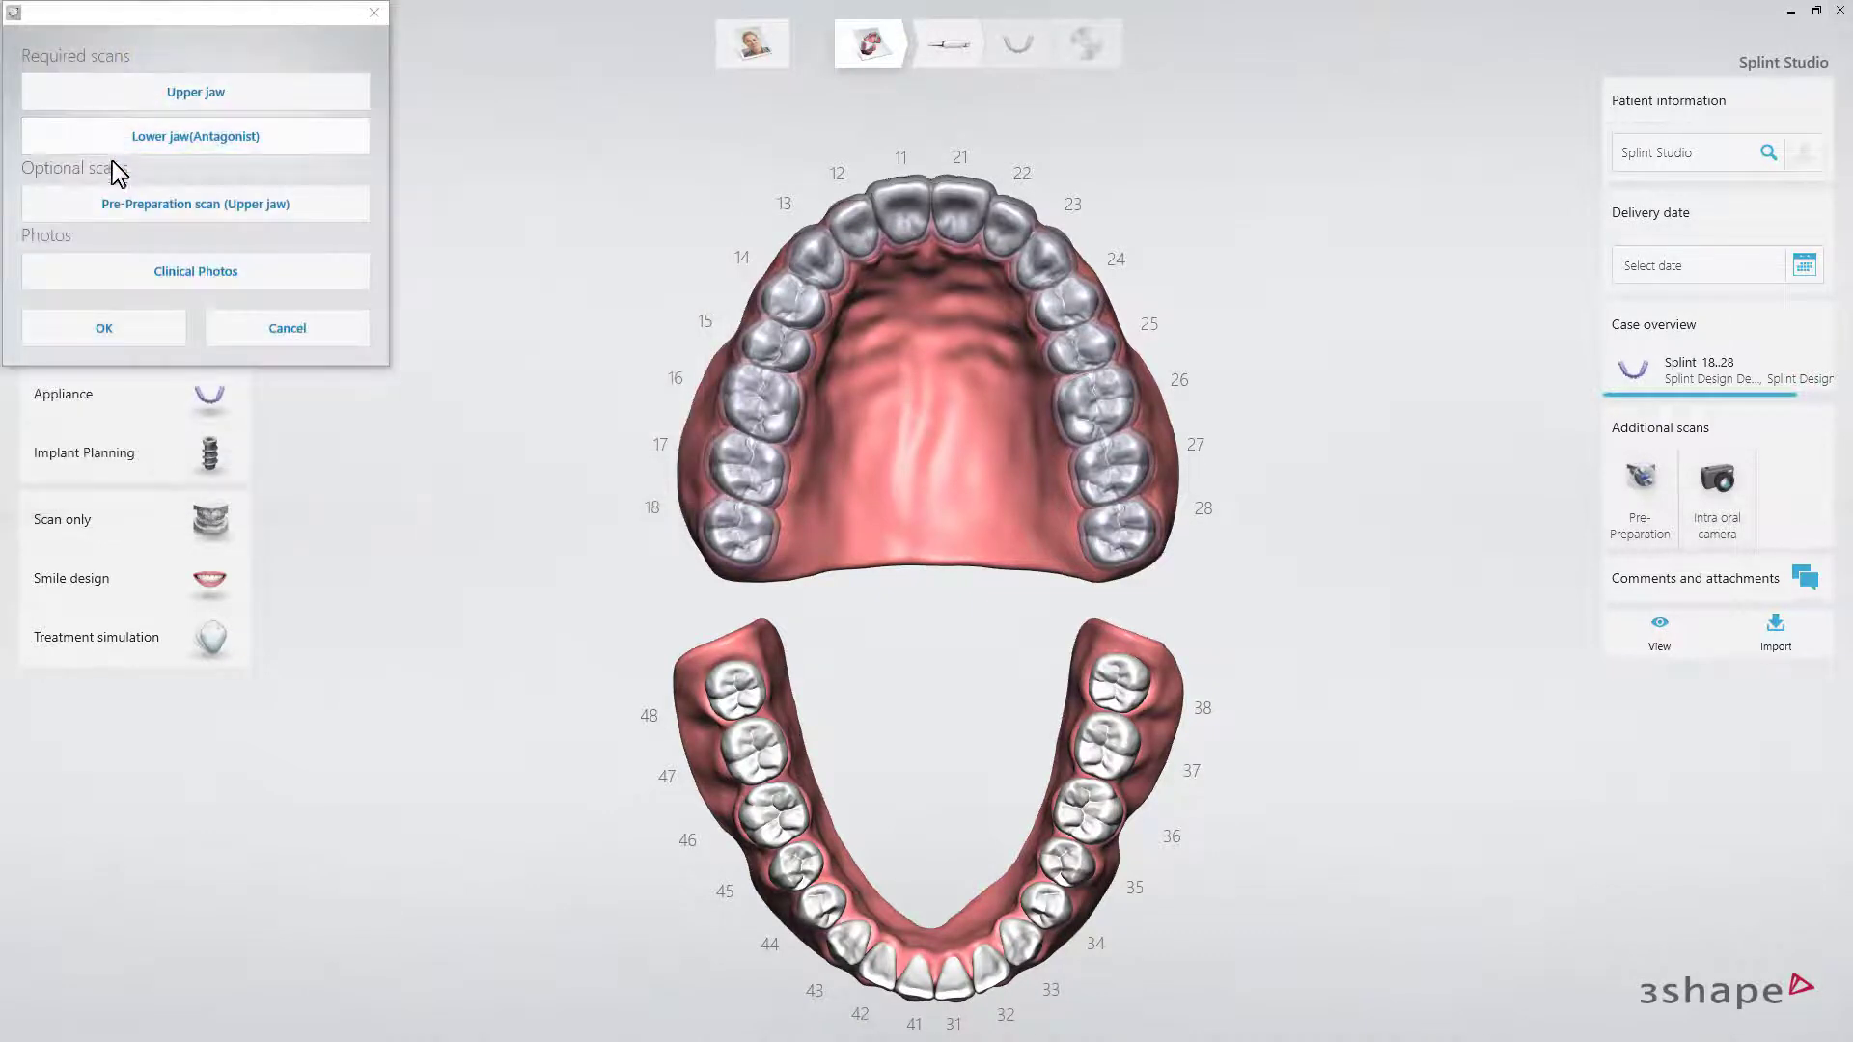
{"action": "left_click", "coordinate": [151, 332]}
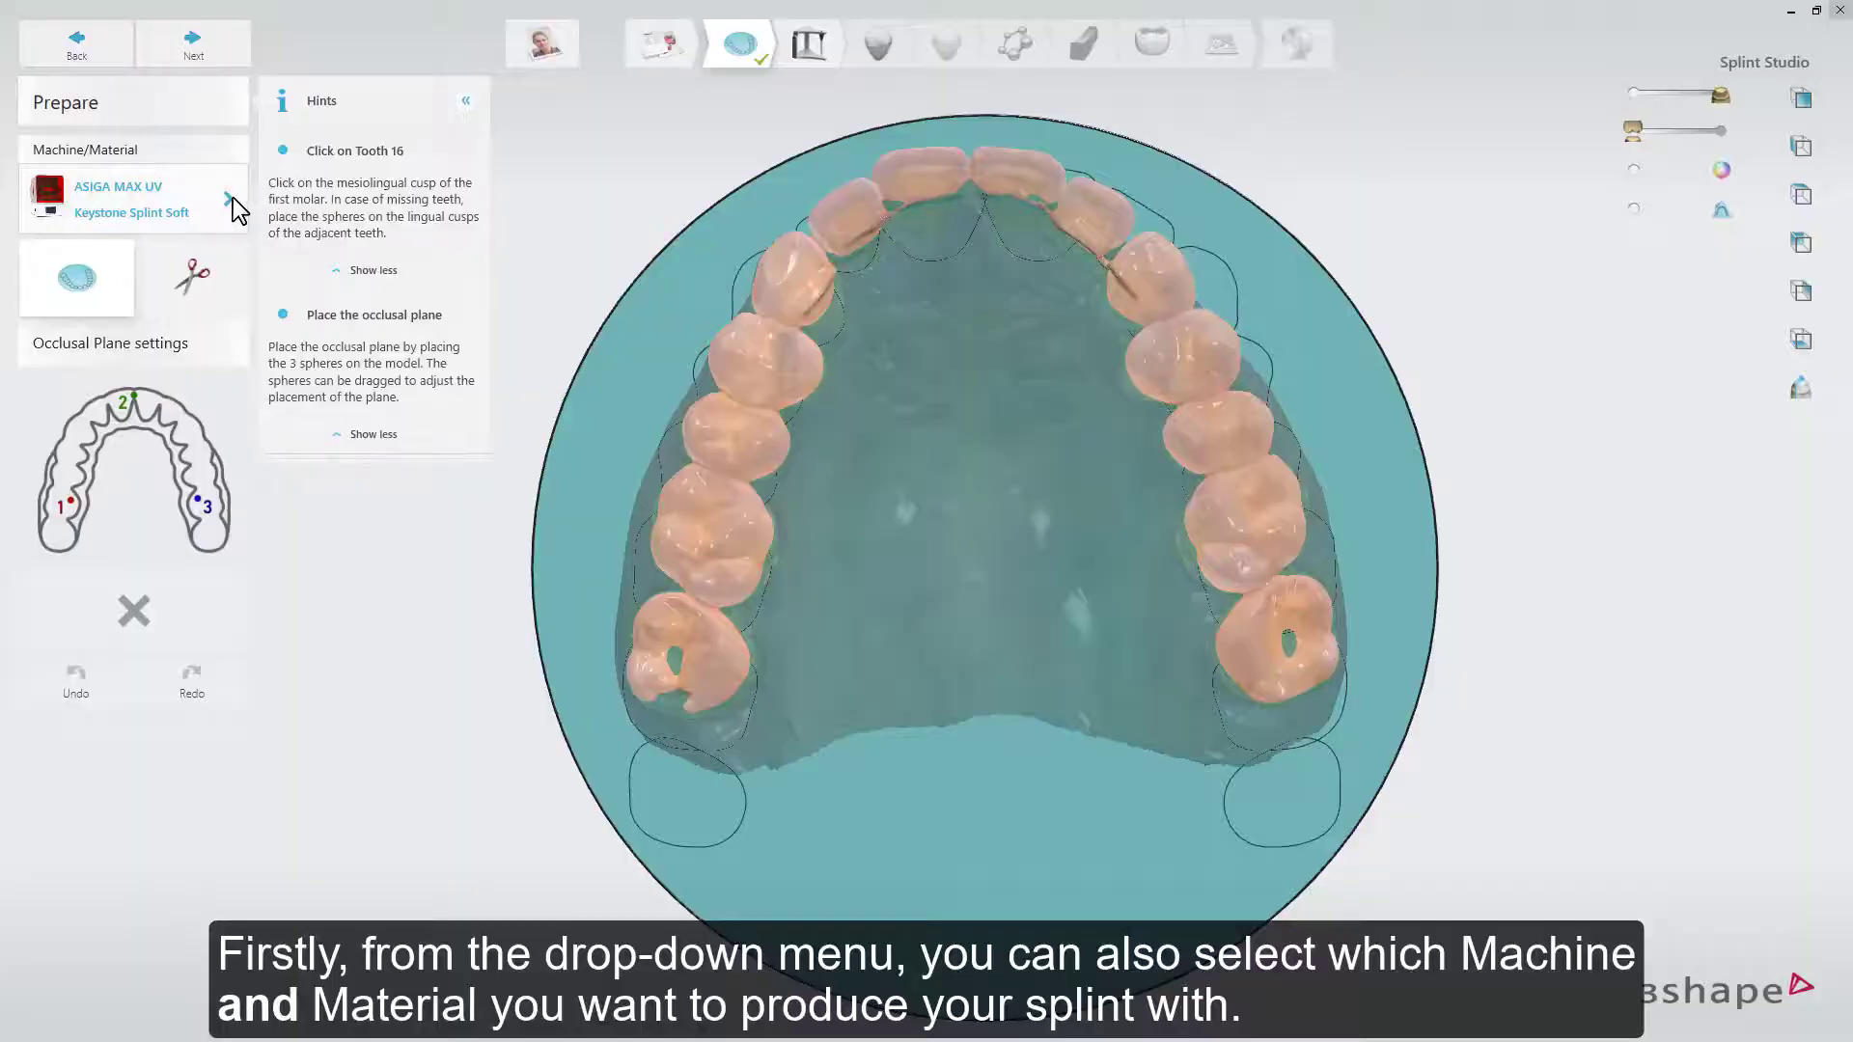
- Set the production machine and material to Custom from the Custom manufacturer
{"action": "left_click", "coordinate": [230, 198]}
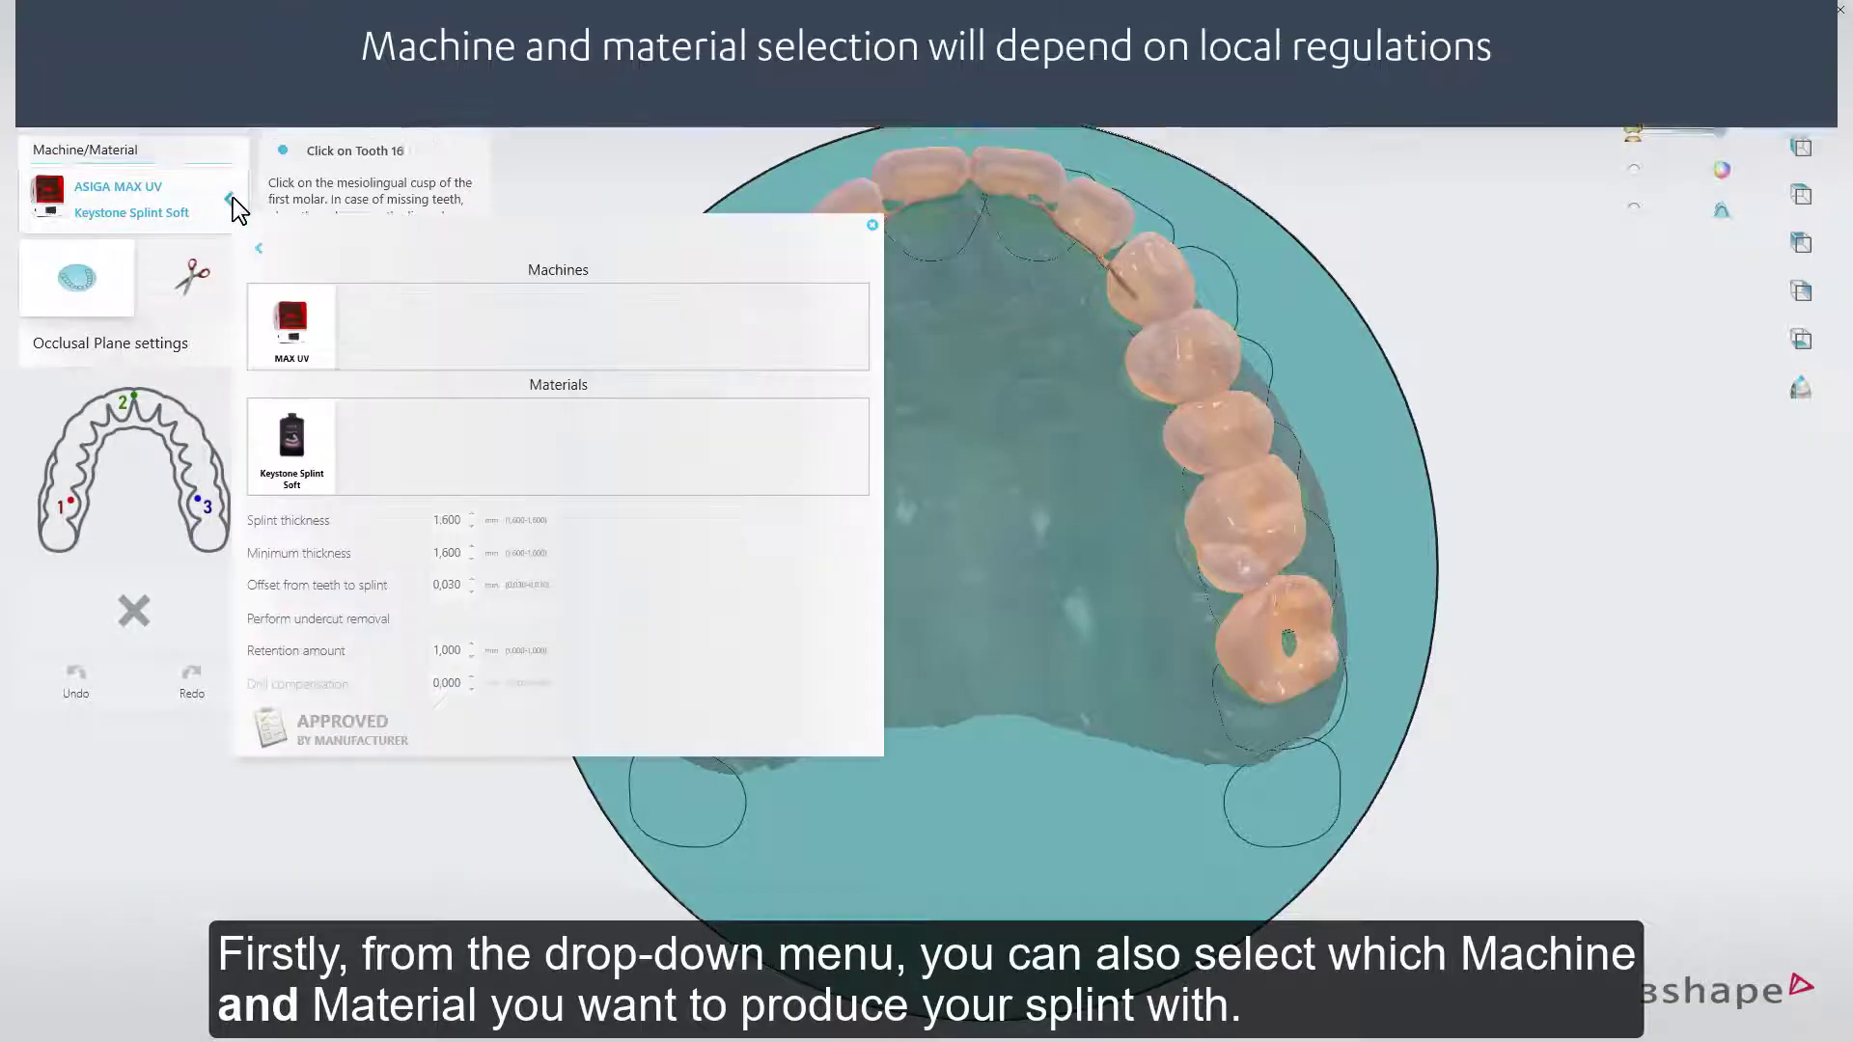
{"action": "left_click", "coordinate": [262, 247]}
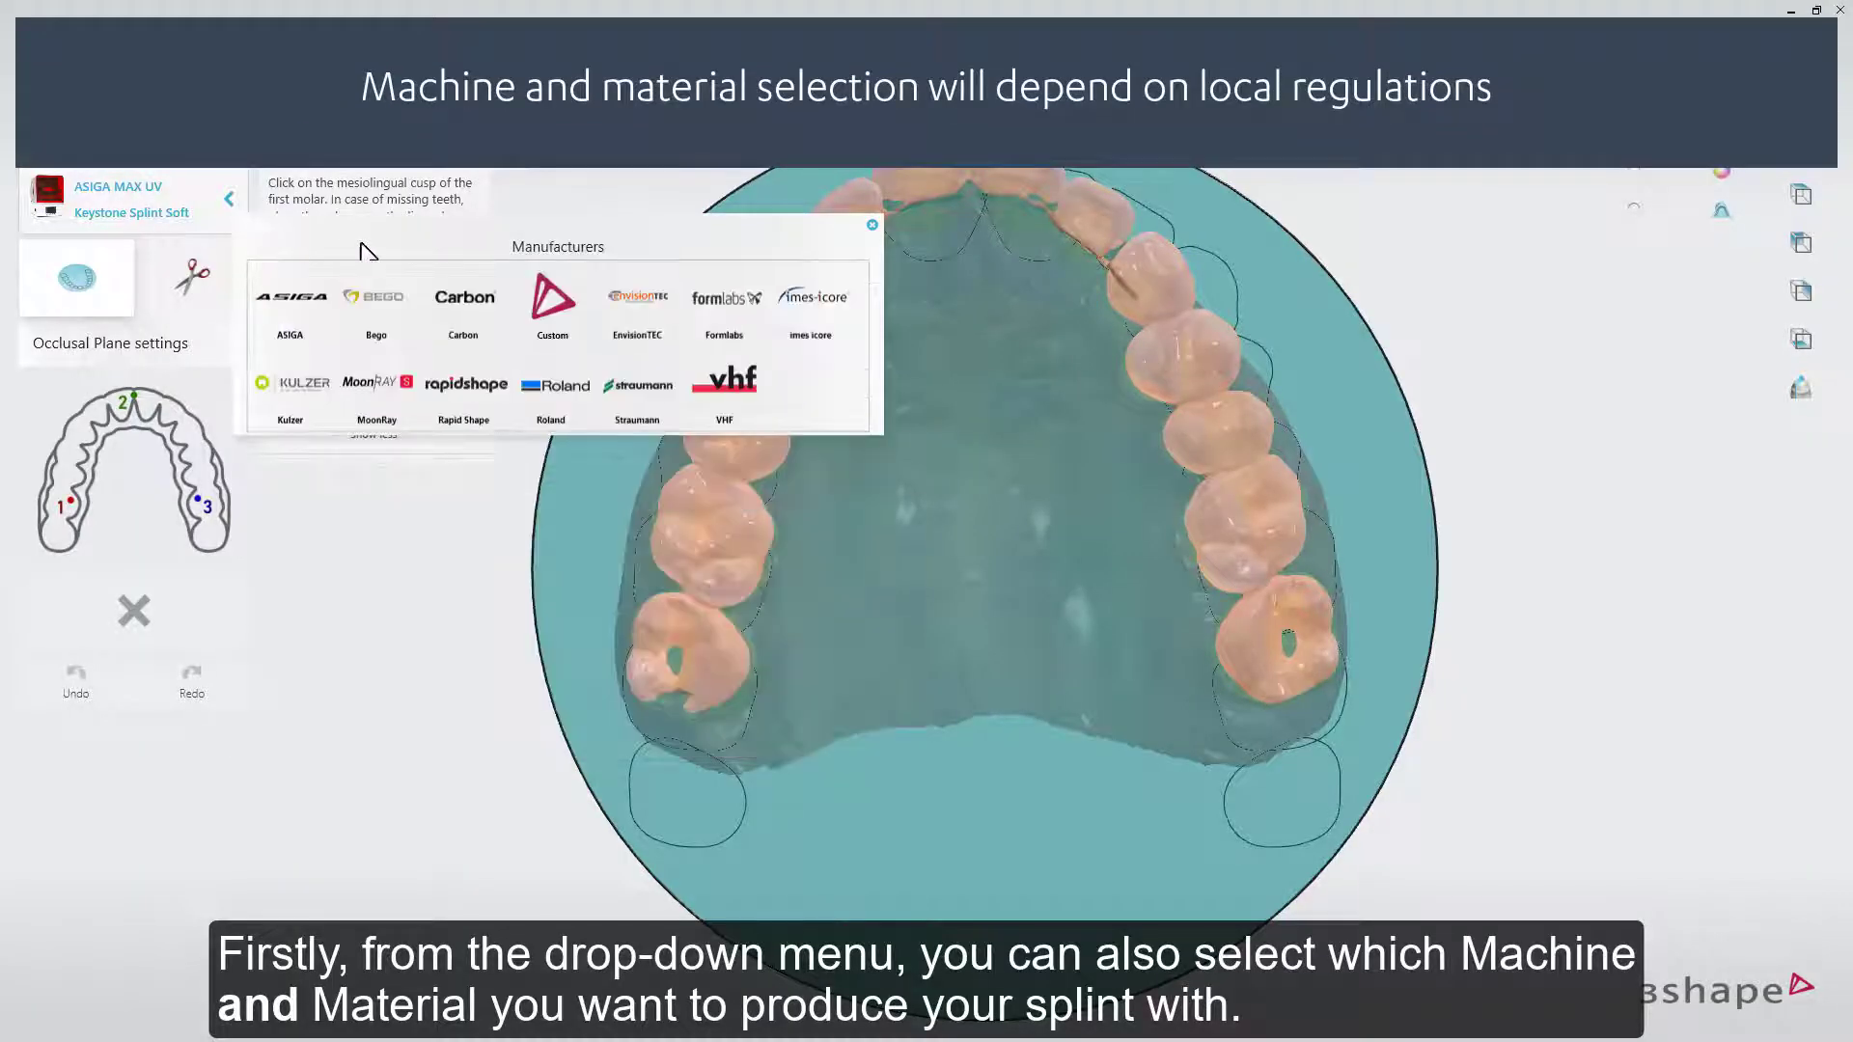
{"action": "left_click", "coordinate": [555, 303]}
{"action": "left_click", "coordinate": [304, 323]}
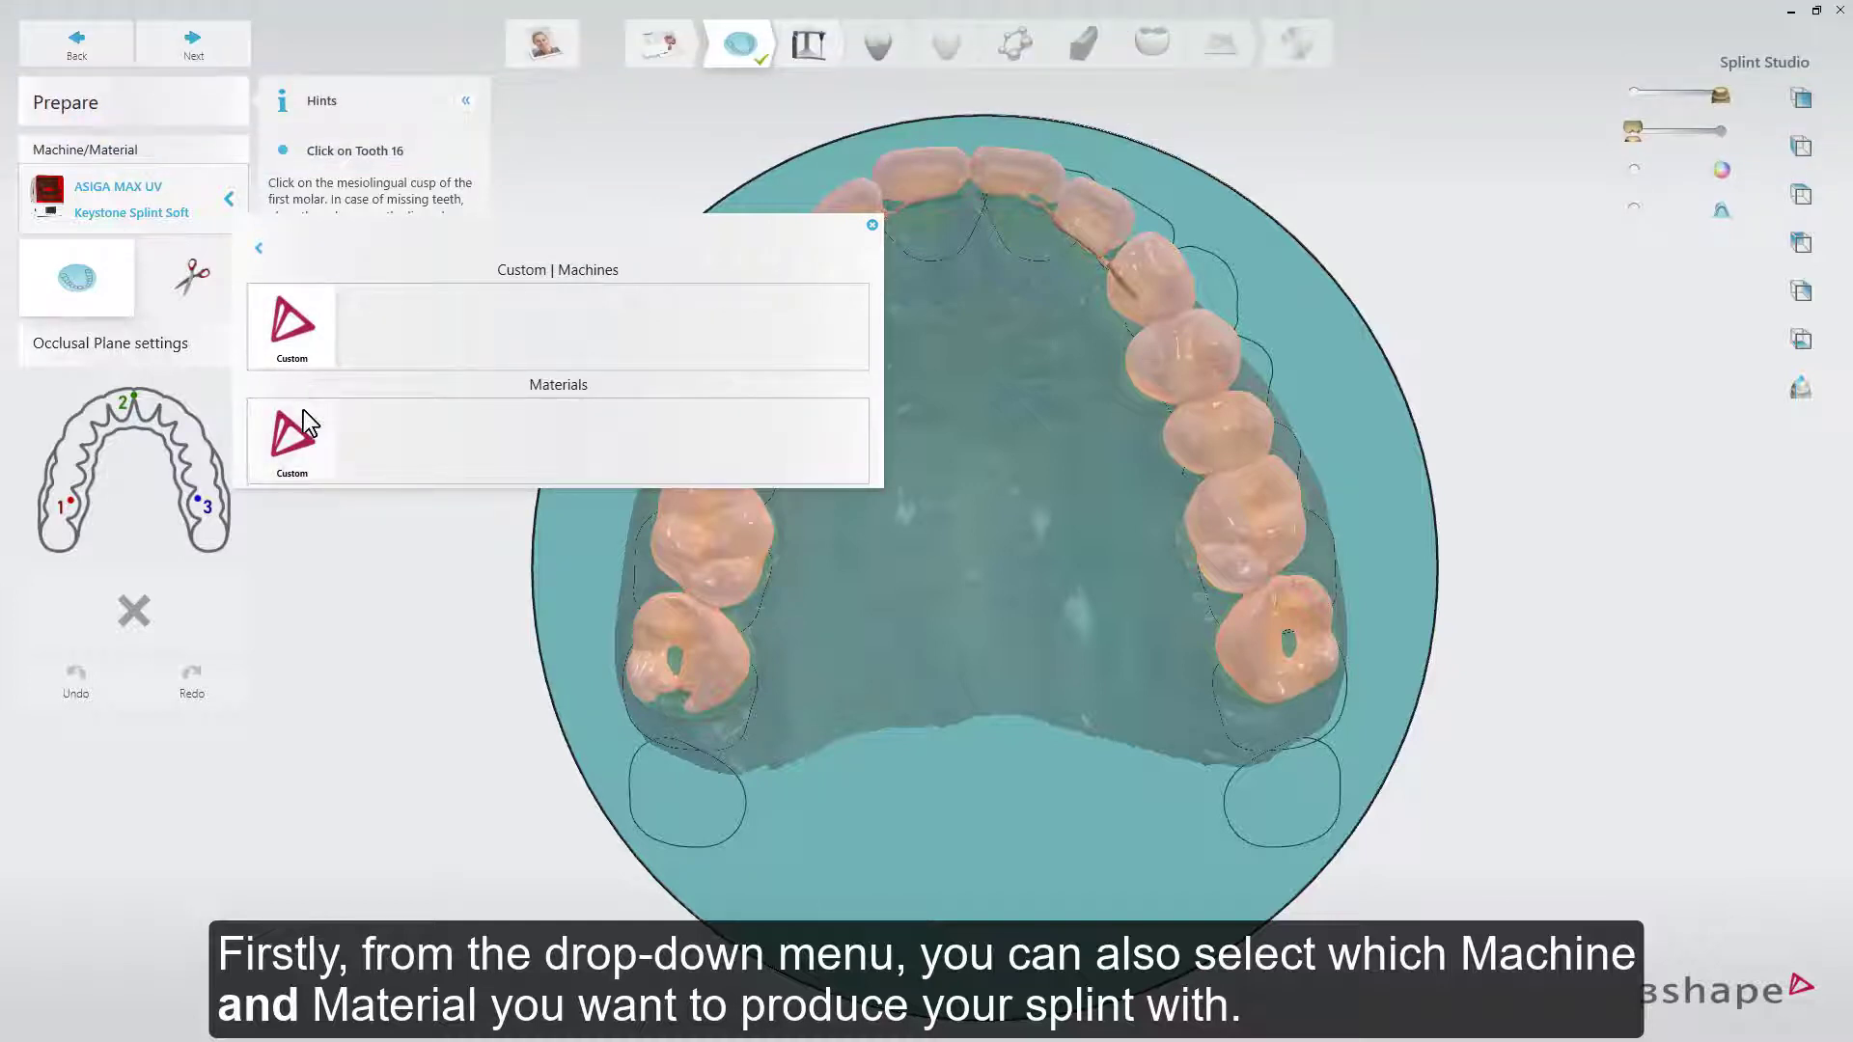
{"action": "left_click", "coordinate": [303, 409]}
{"action": "left_click", "coordinate": [261, 248]}
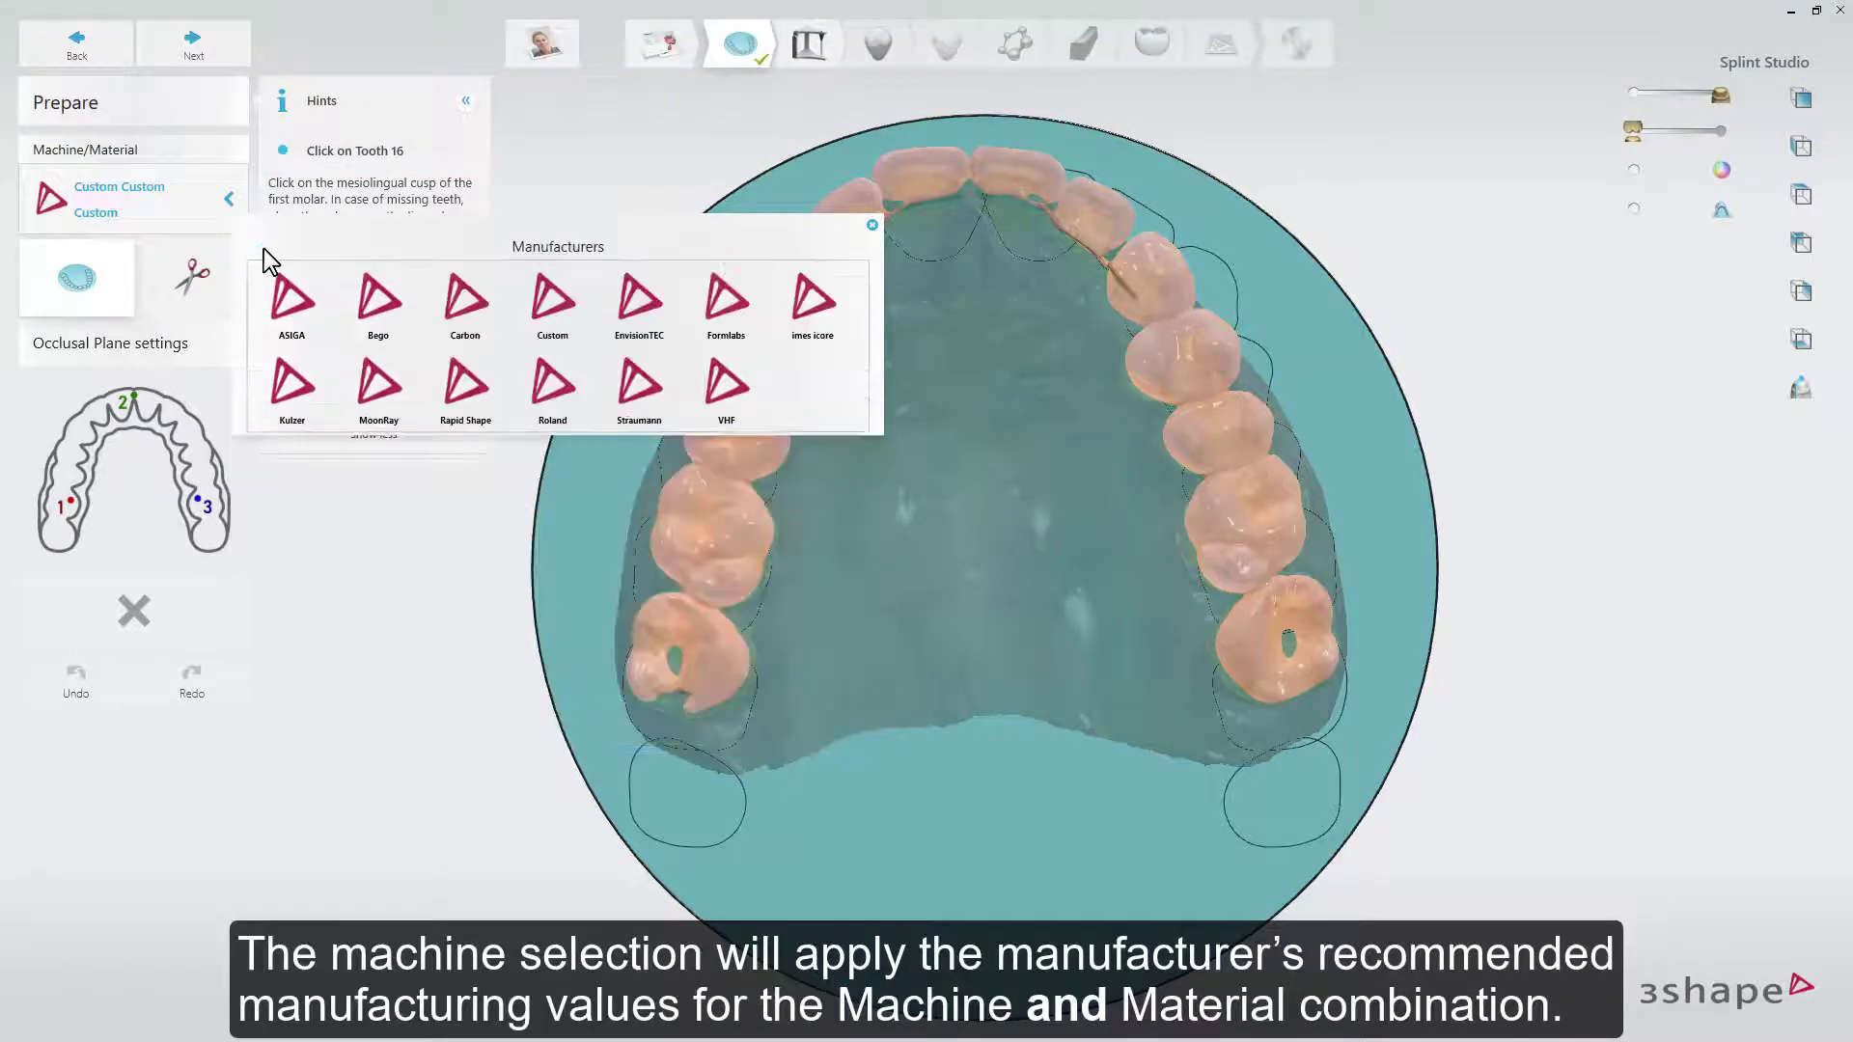
{"action": "left_click", "coordinate": [229, 200]}
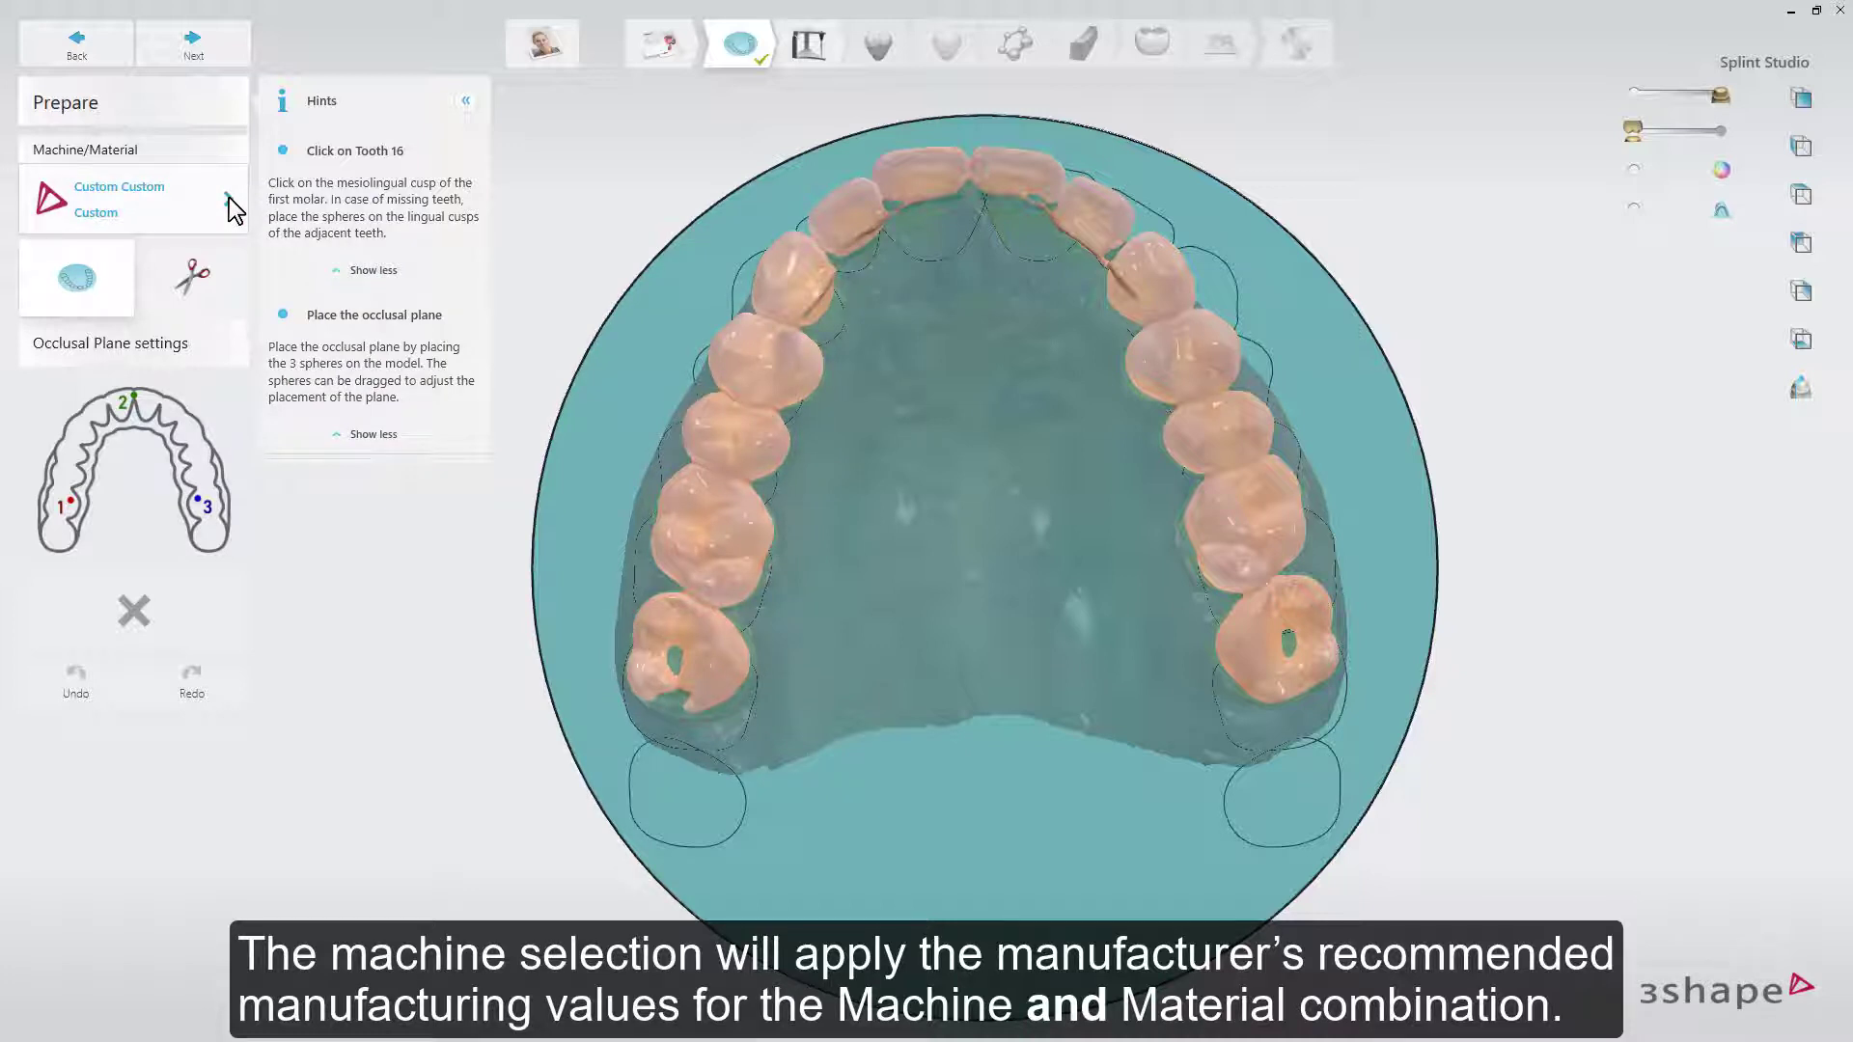
- Define the occlusal plane with points on the mesiolingual cusp of tooth 16, between teeth 11 and 21, and on tooth 26
{"action": "left_click", "coordinate": [747, 522]}
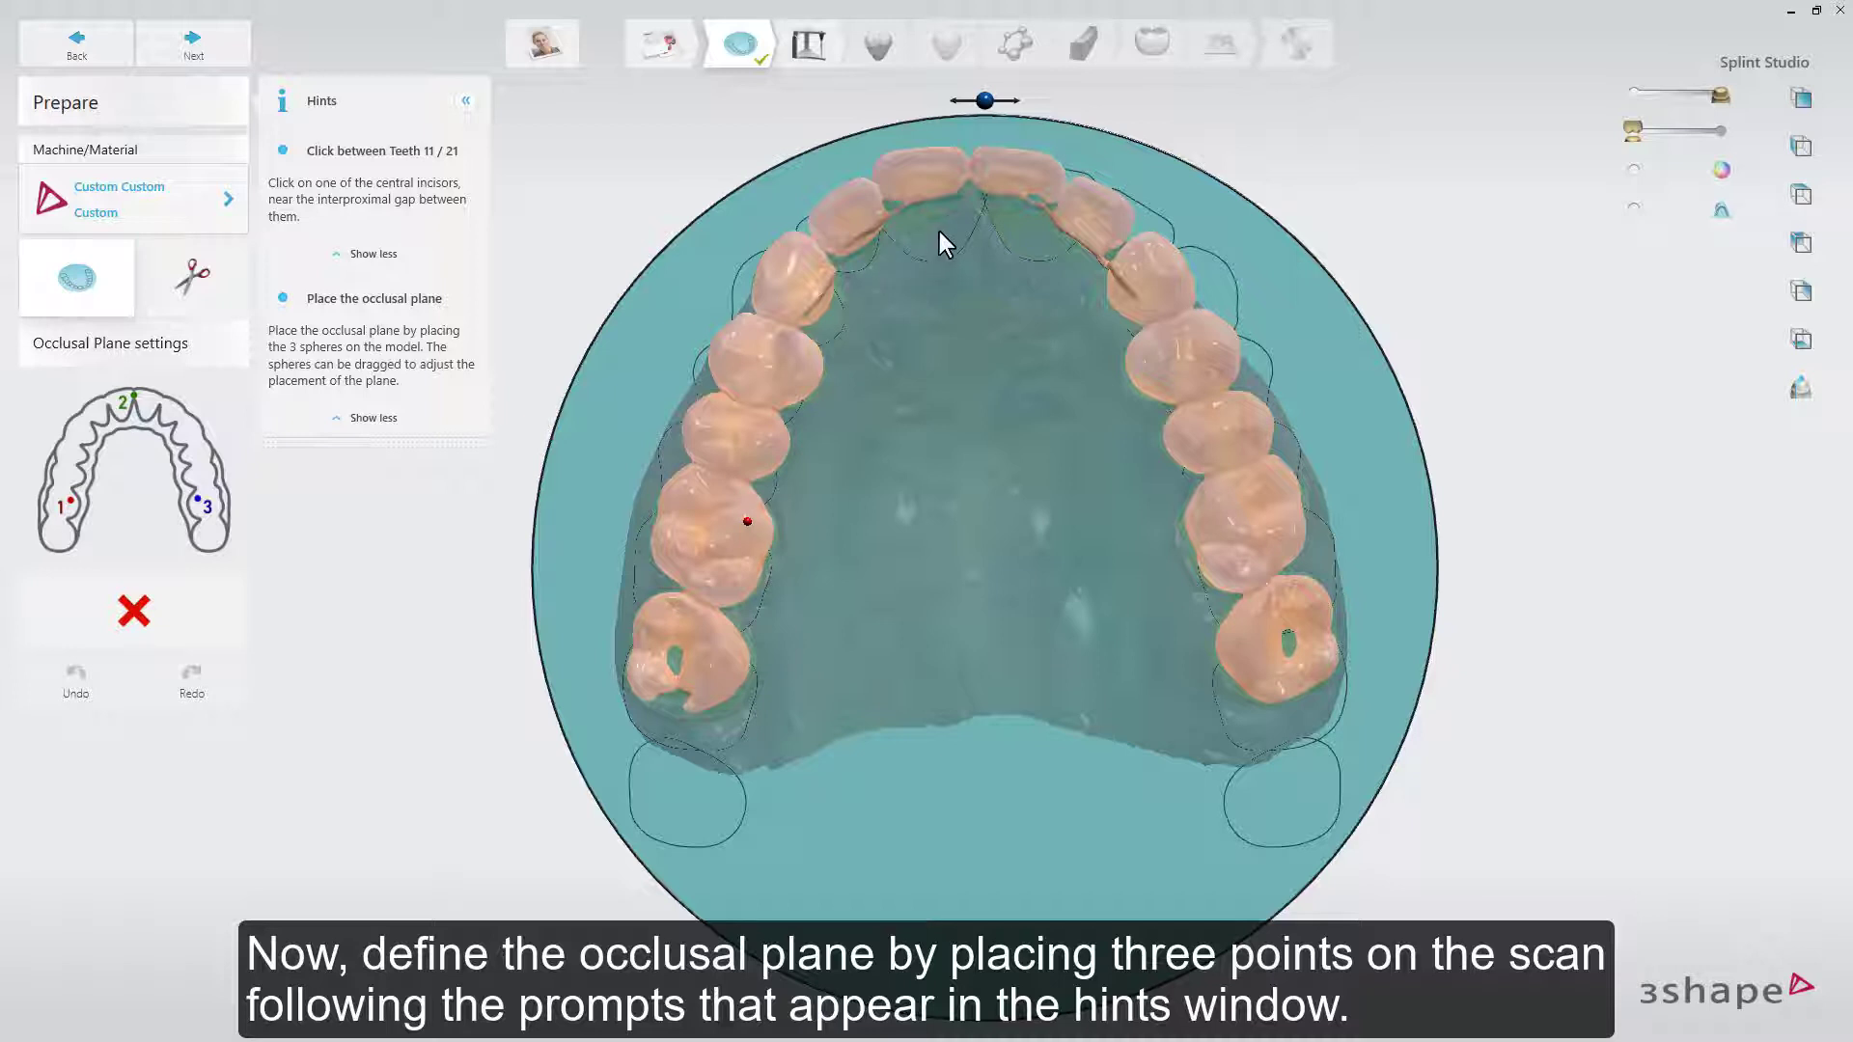
{"action": "left_click", "coordinate": [970, 174]}
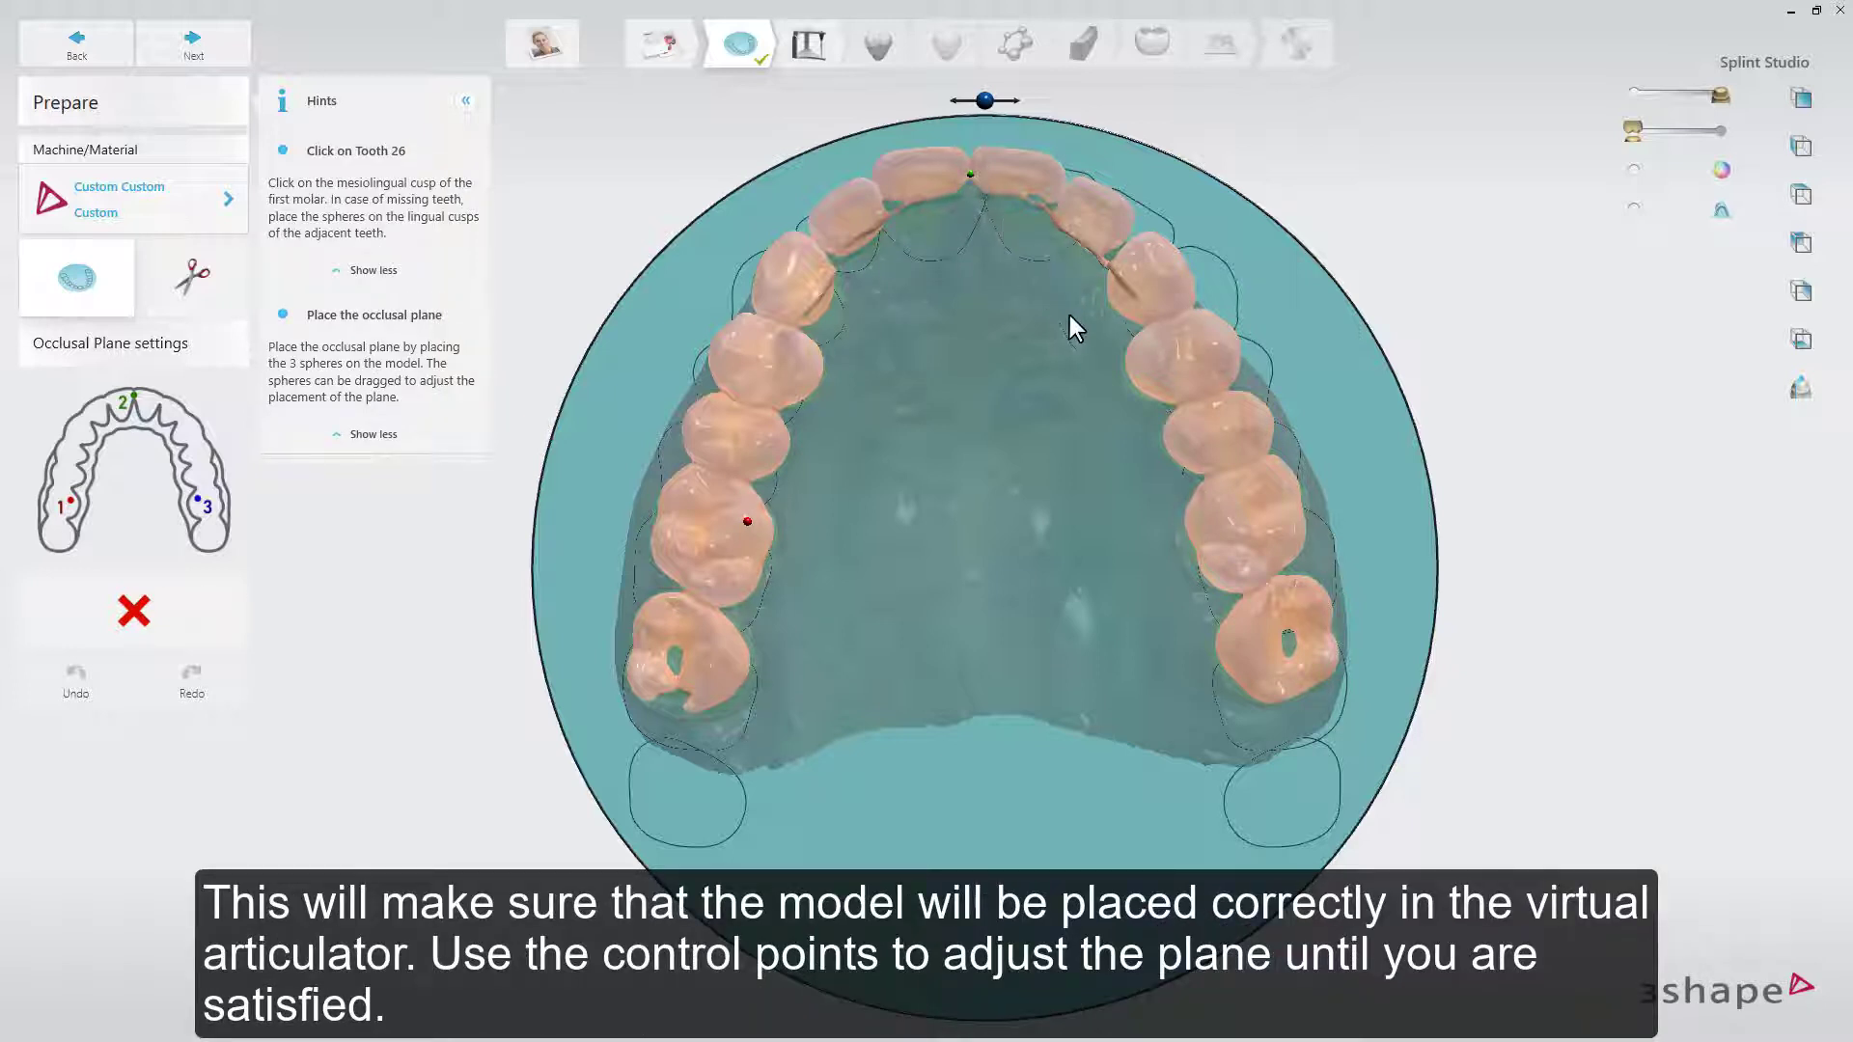
{"action": "left_click", "coordinate": [1219, 504]}
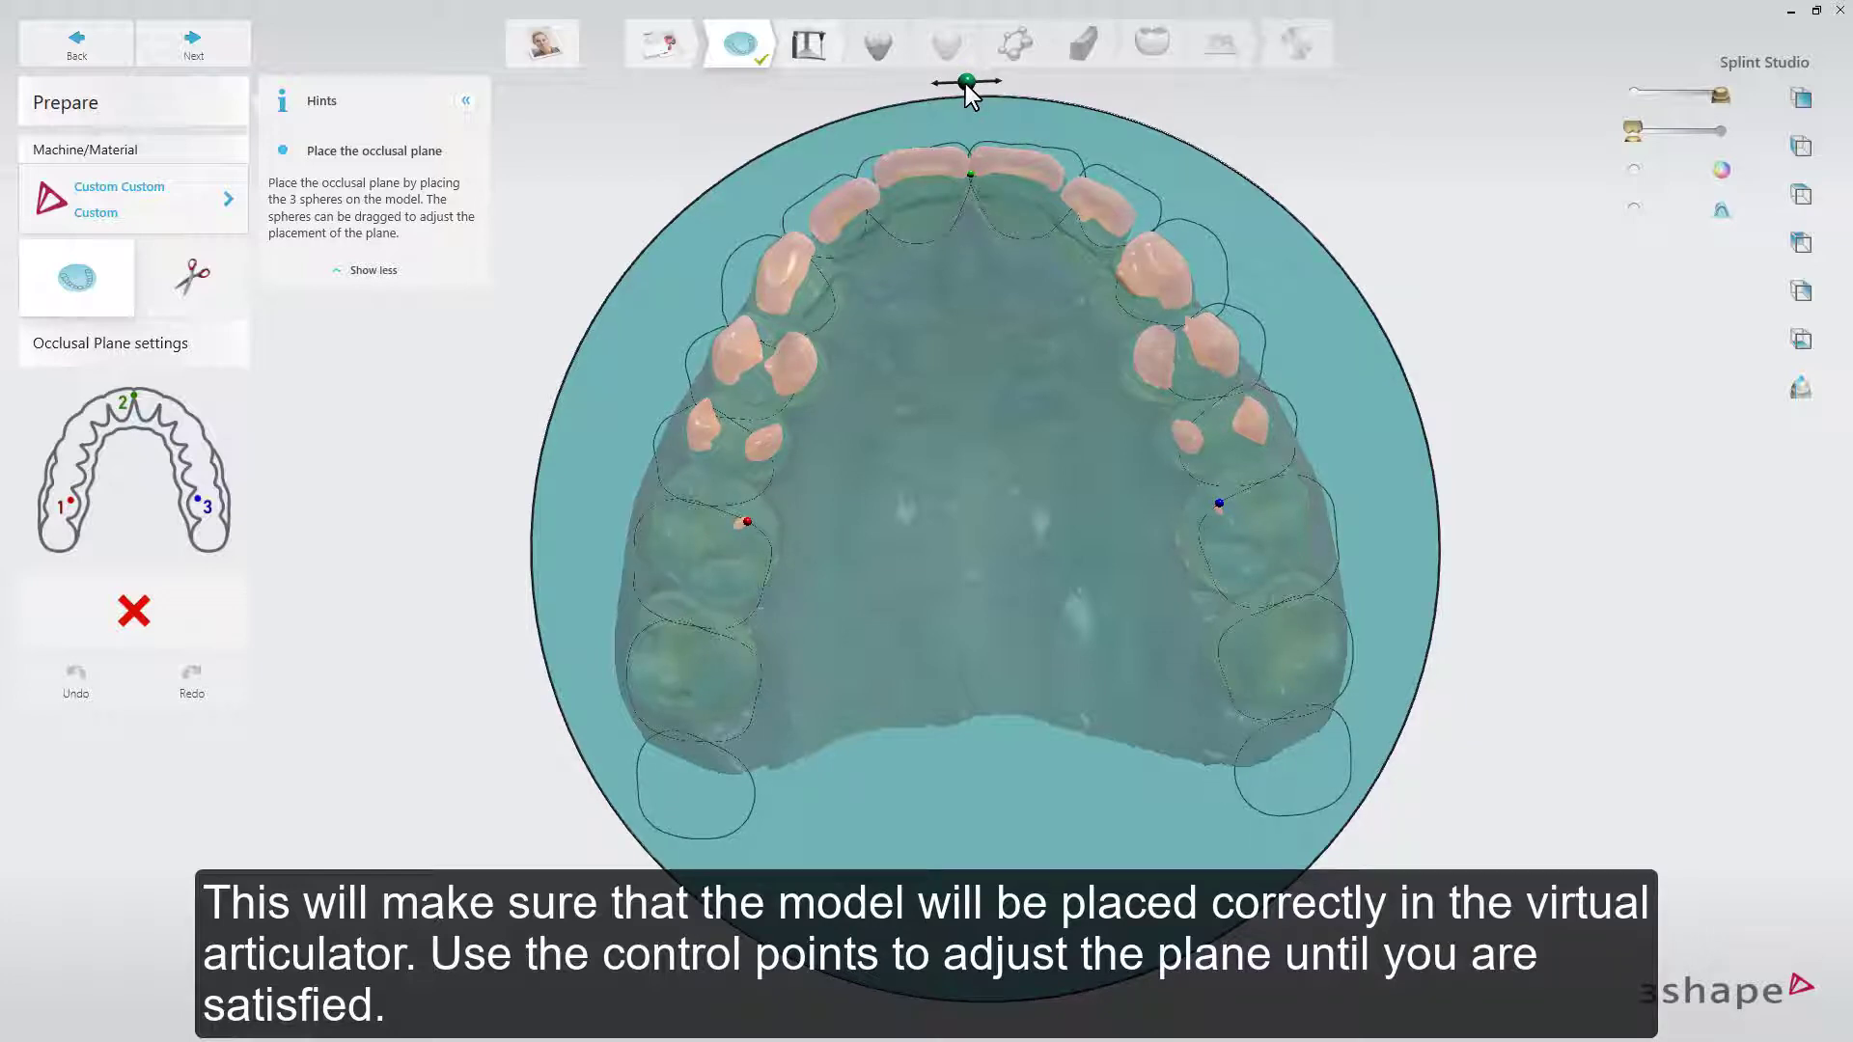
- Check the occlusal plane from the lingual side with the antagonist shown, and advance to Bite Configuration
{"action": "right_click_drag", "start_coordinate": [1010, 506], "coordinate": [1011, 277]}
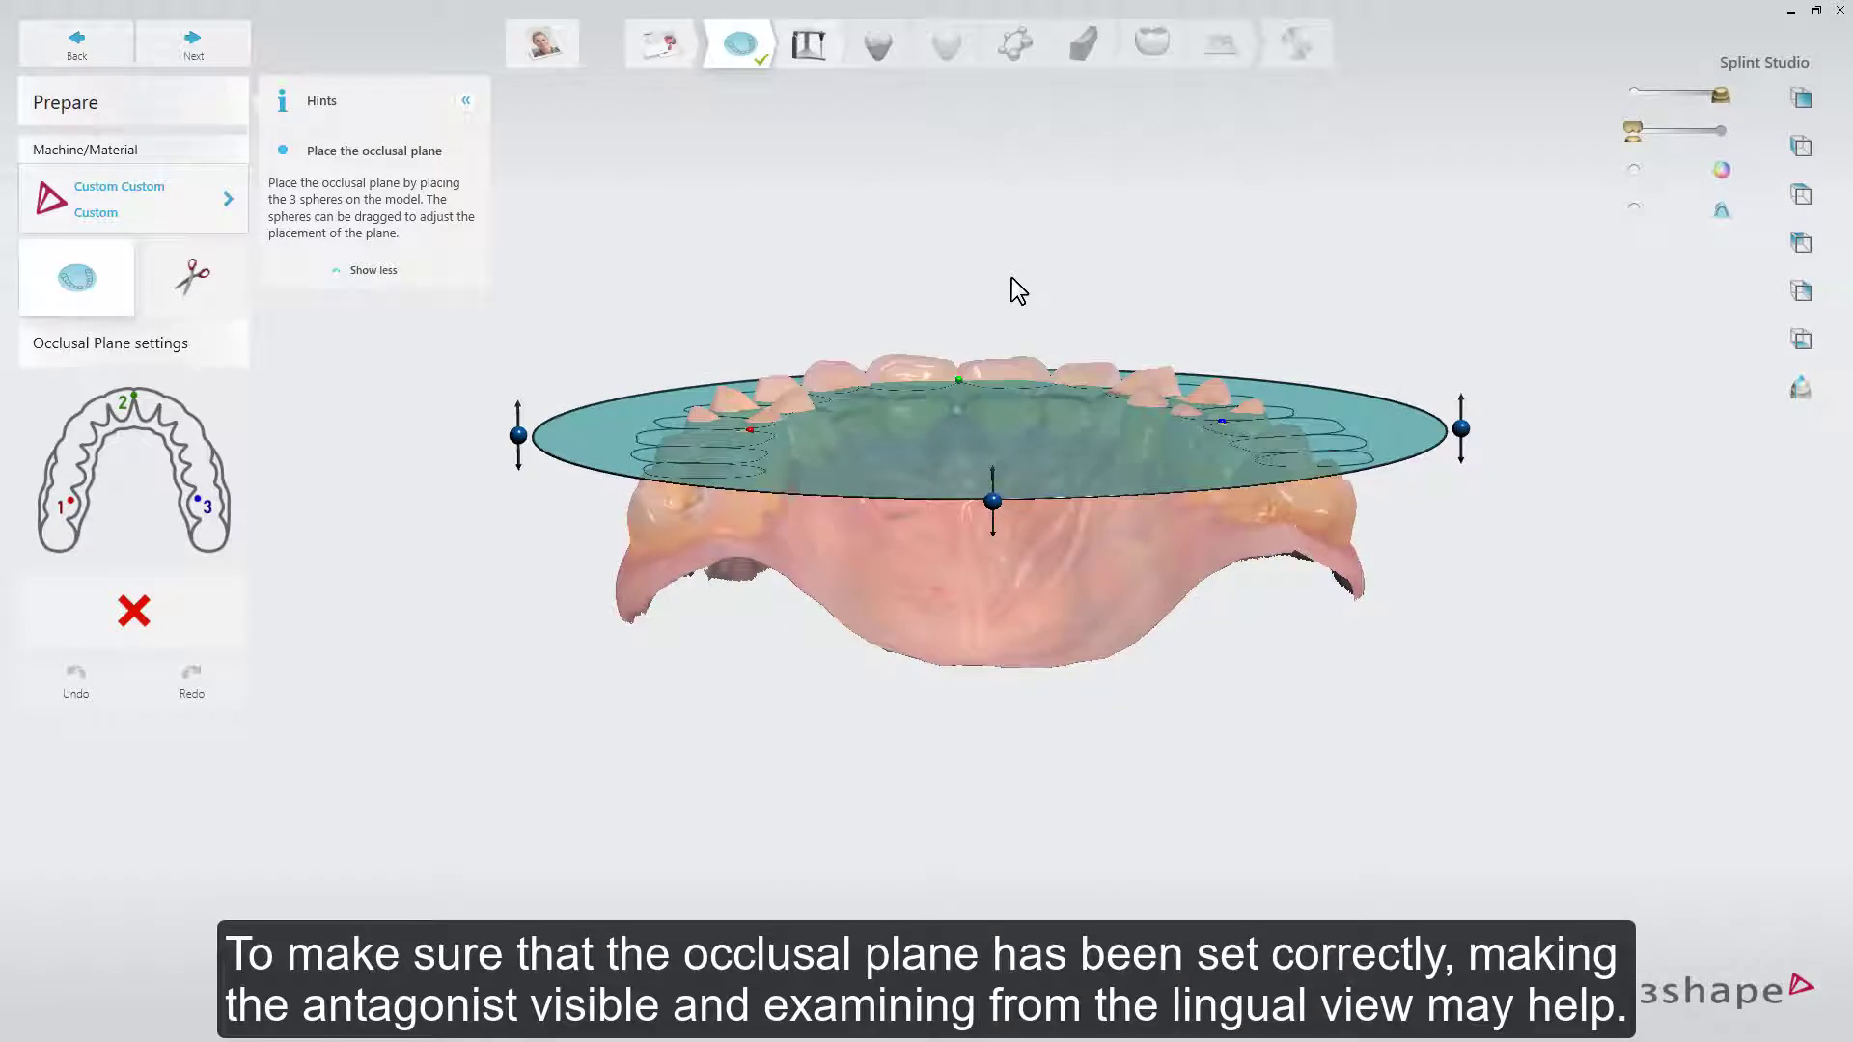
{"action": "key", "text": "a"}
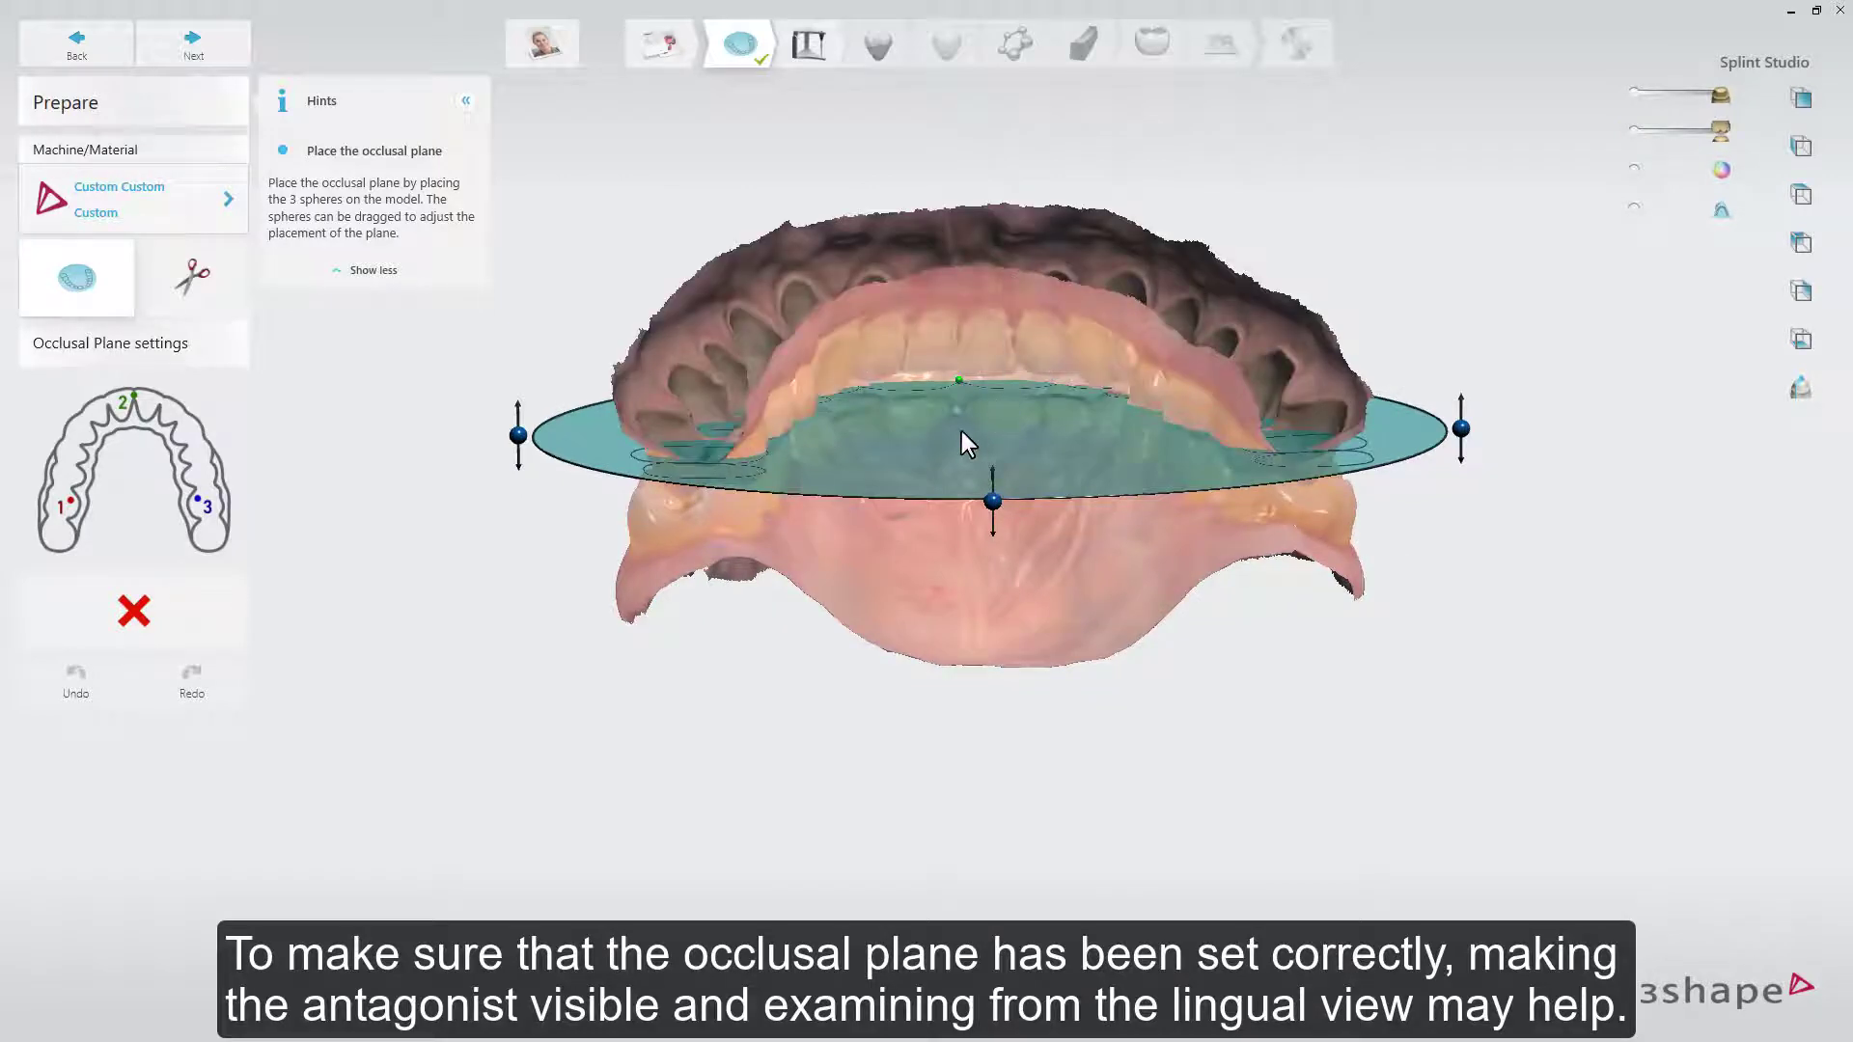
{"action": "scroll", "coordinate": [965, 386], "scroll_direction": "up", "scroll_amount": 5}
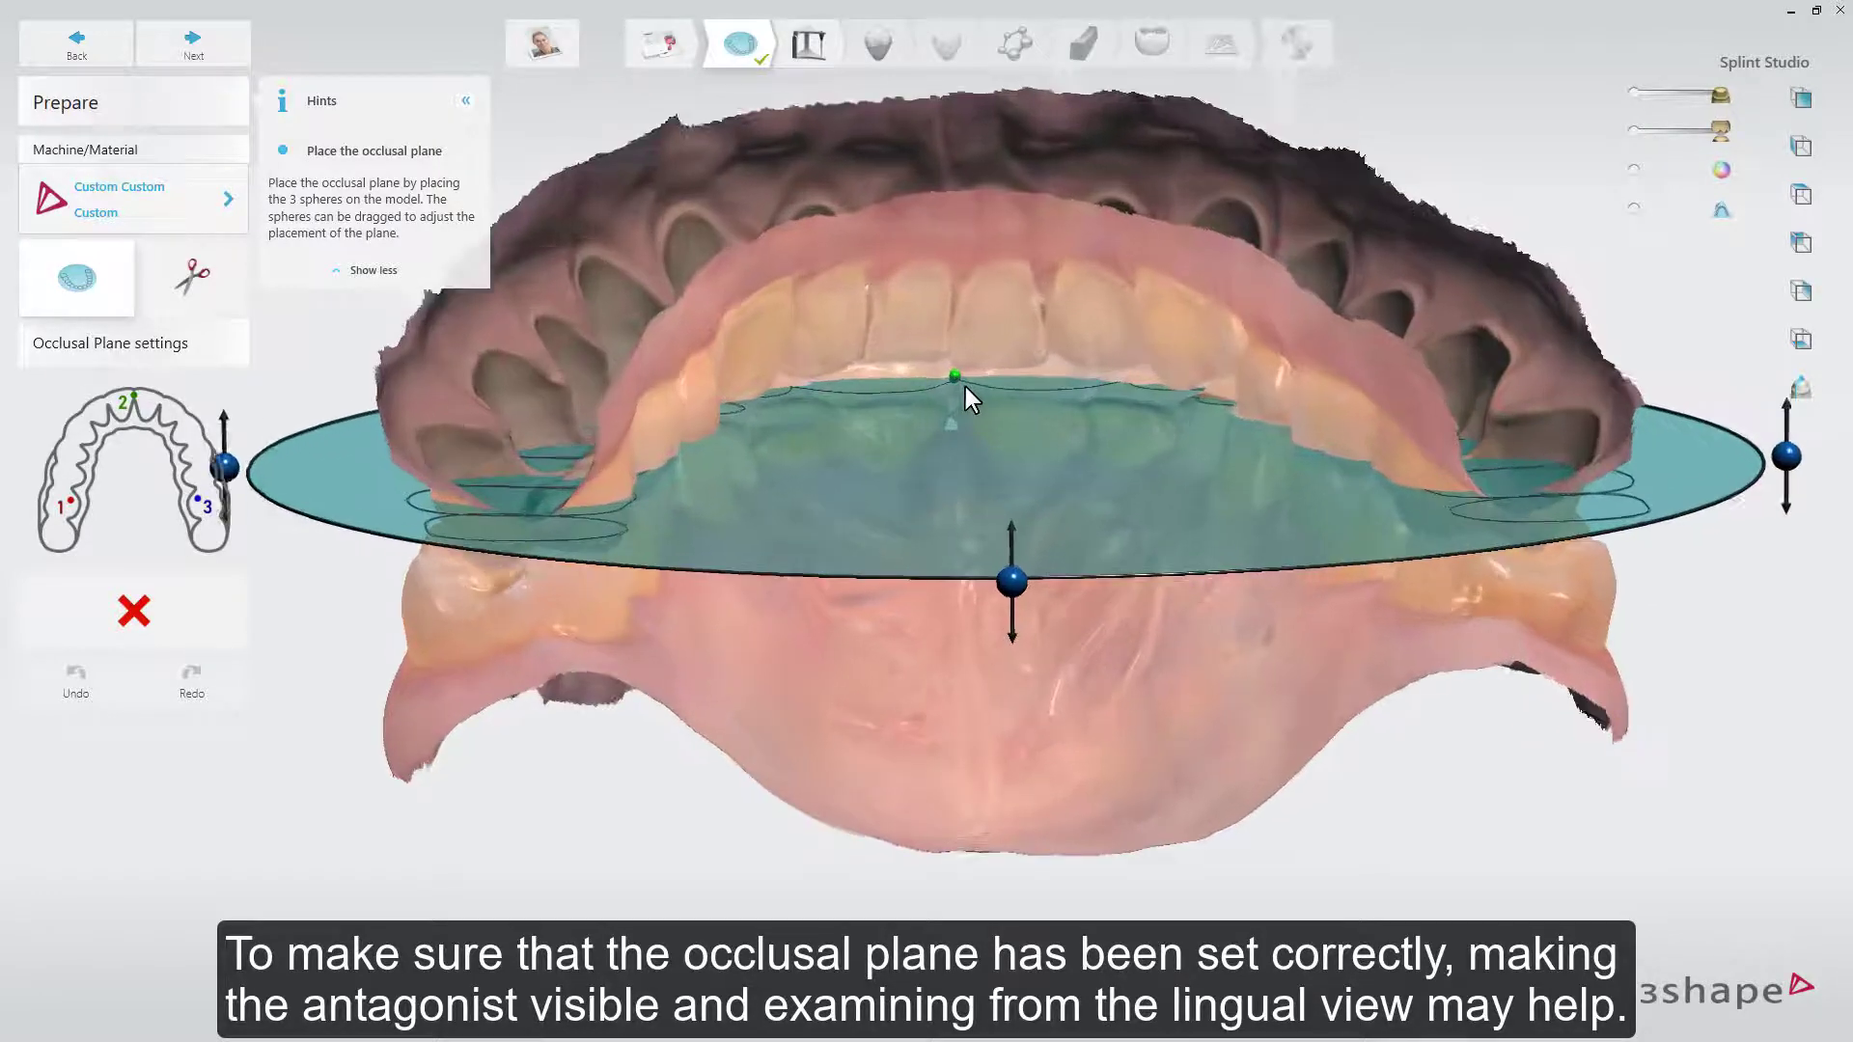
{"action": "scroll", "coordinate": [965, 386], "scroll_direction": "up", "scroll_amount": 2}
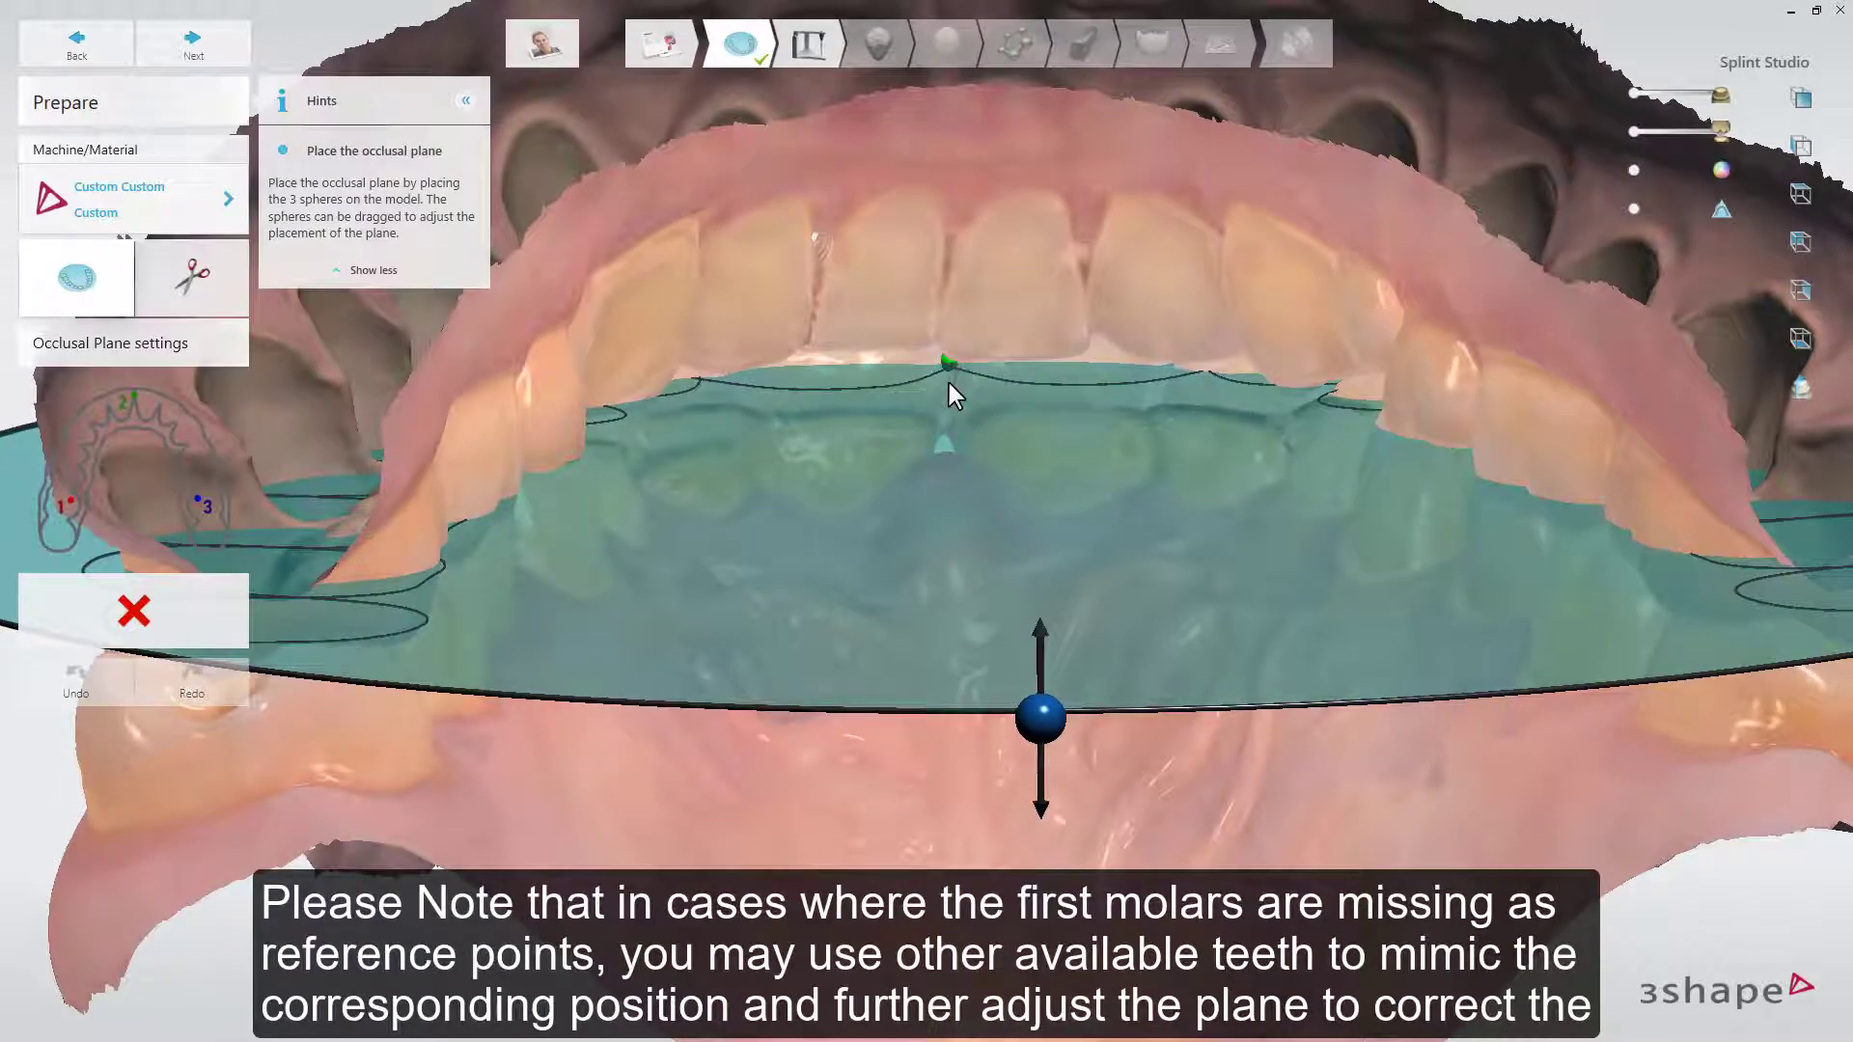
{"action": "scroll", "coordinate": [947, 385], "scroll_direction": "down", "scroll_amount": 5}
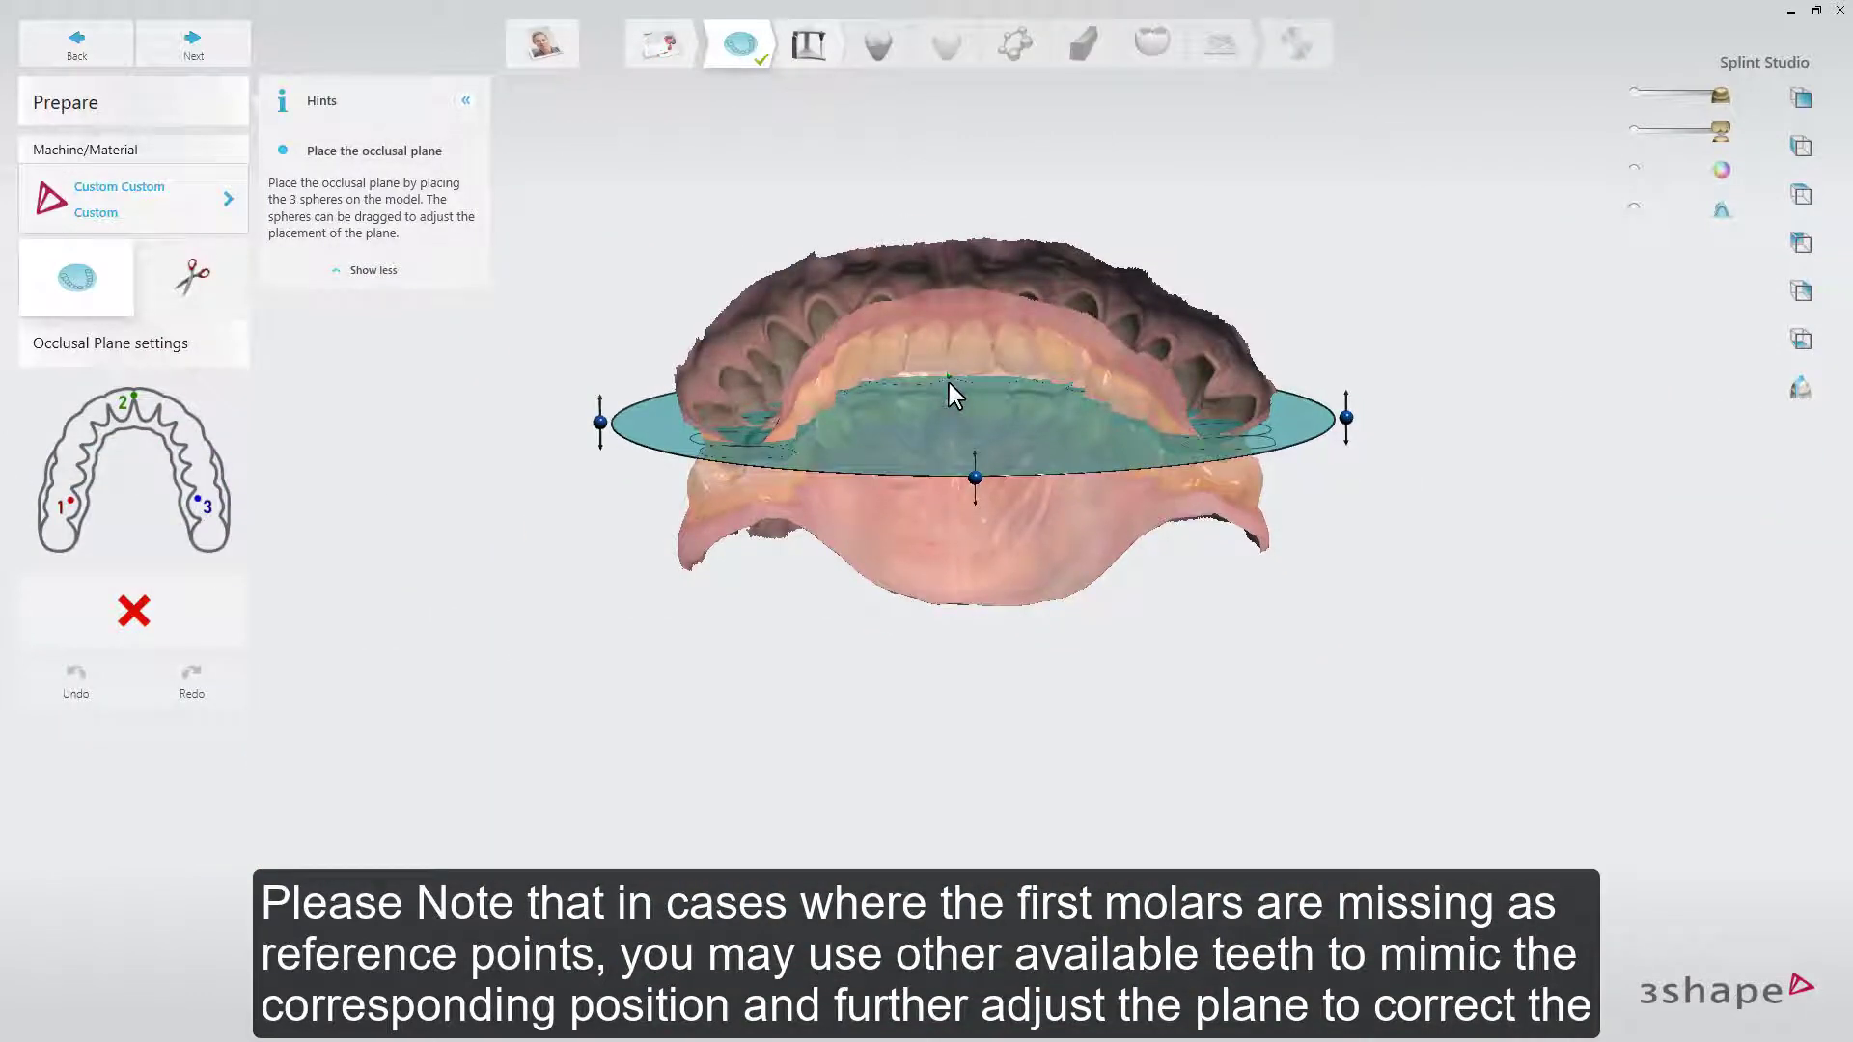
{"action": "right_click_drag", "start_coordinate": [947, 384], "coordinate": [949, 563]}
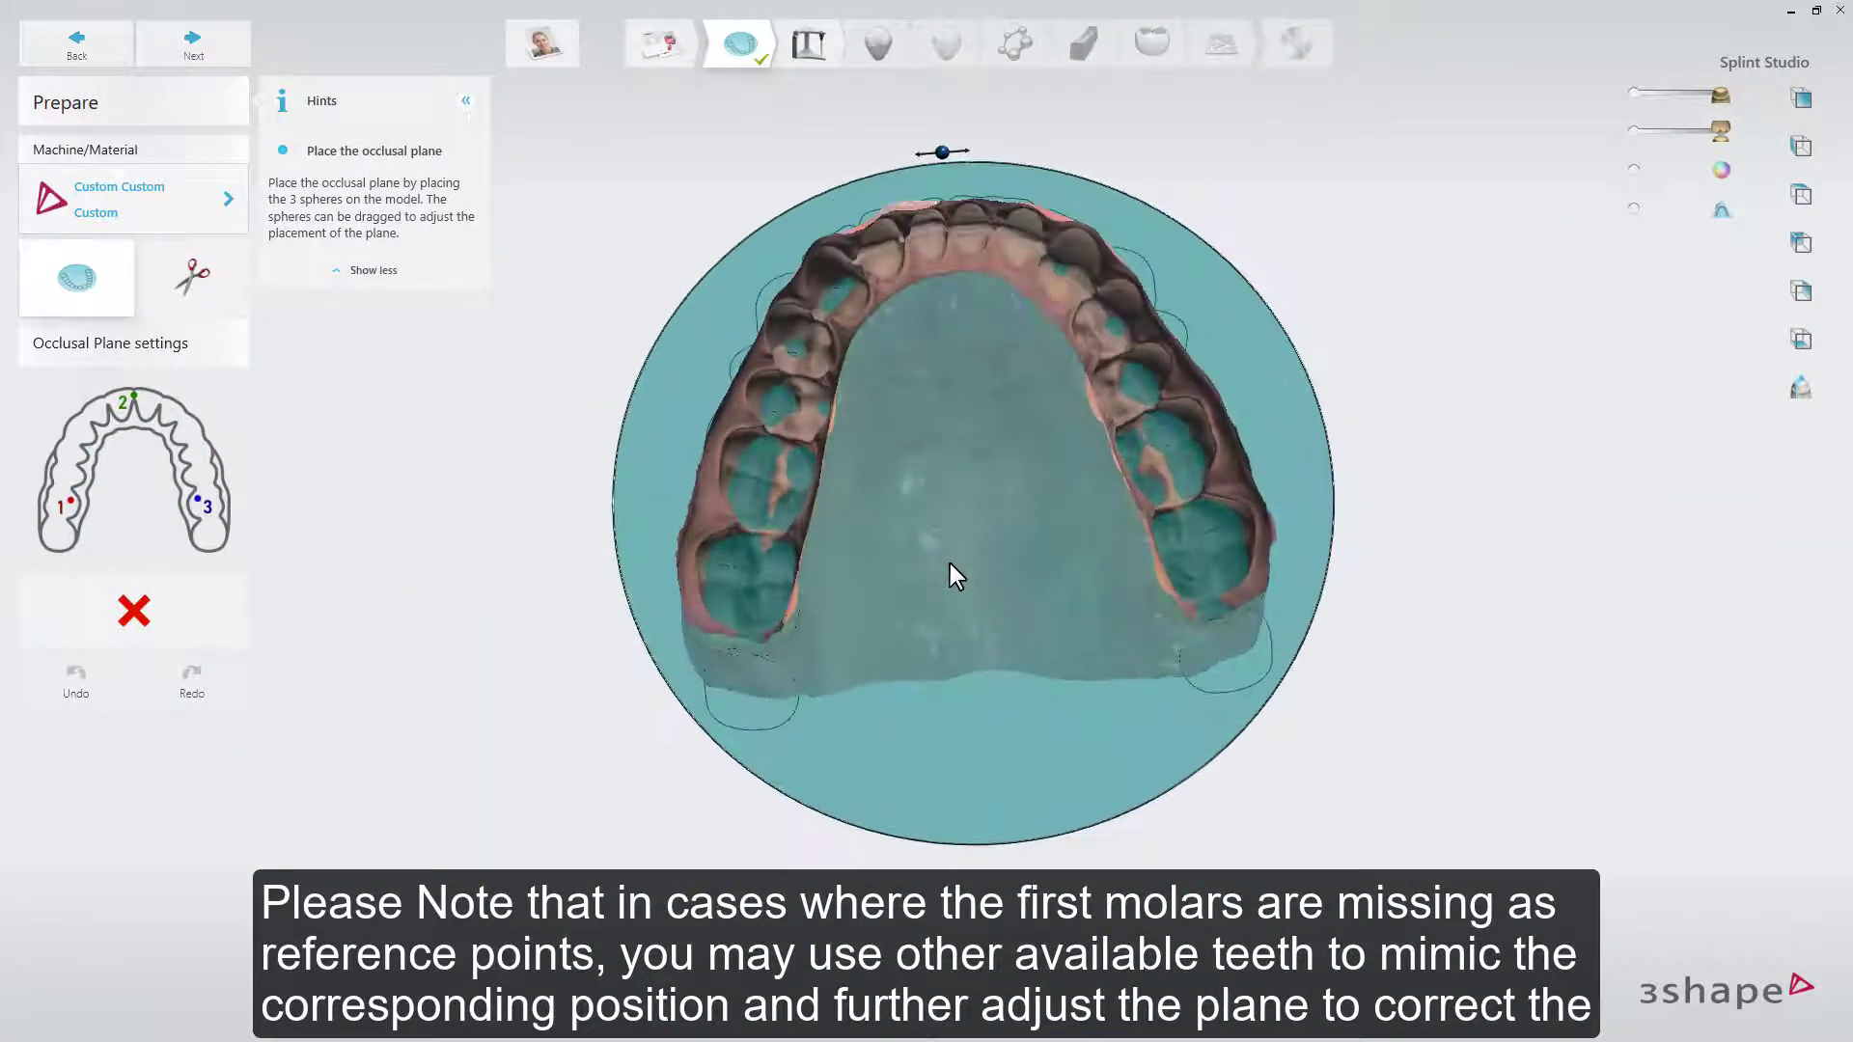
{"action": "key", "text": "t"}
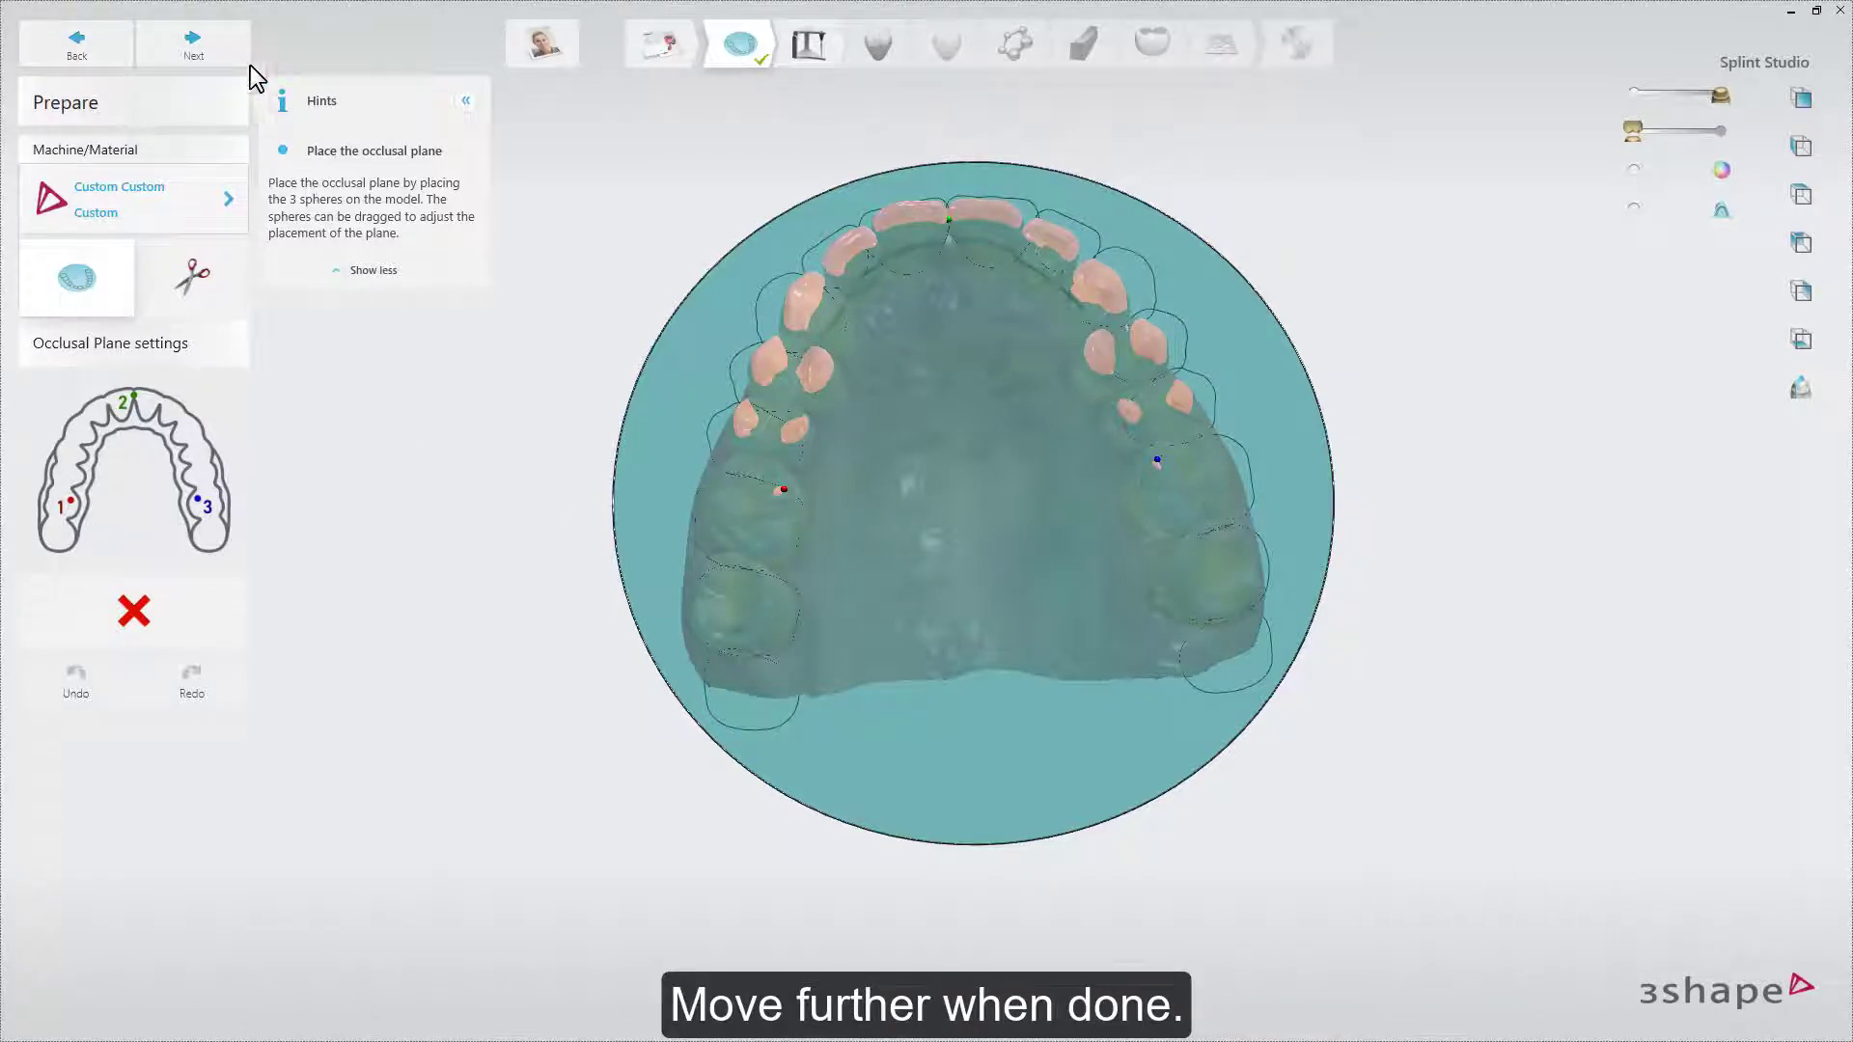
{"action": "left_click", "coordinate": [236, 48]}
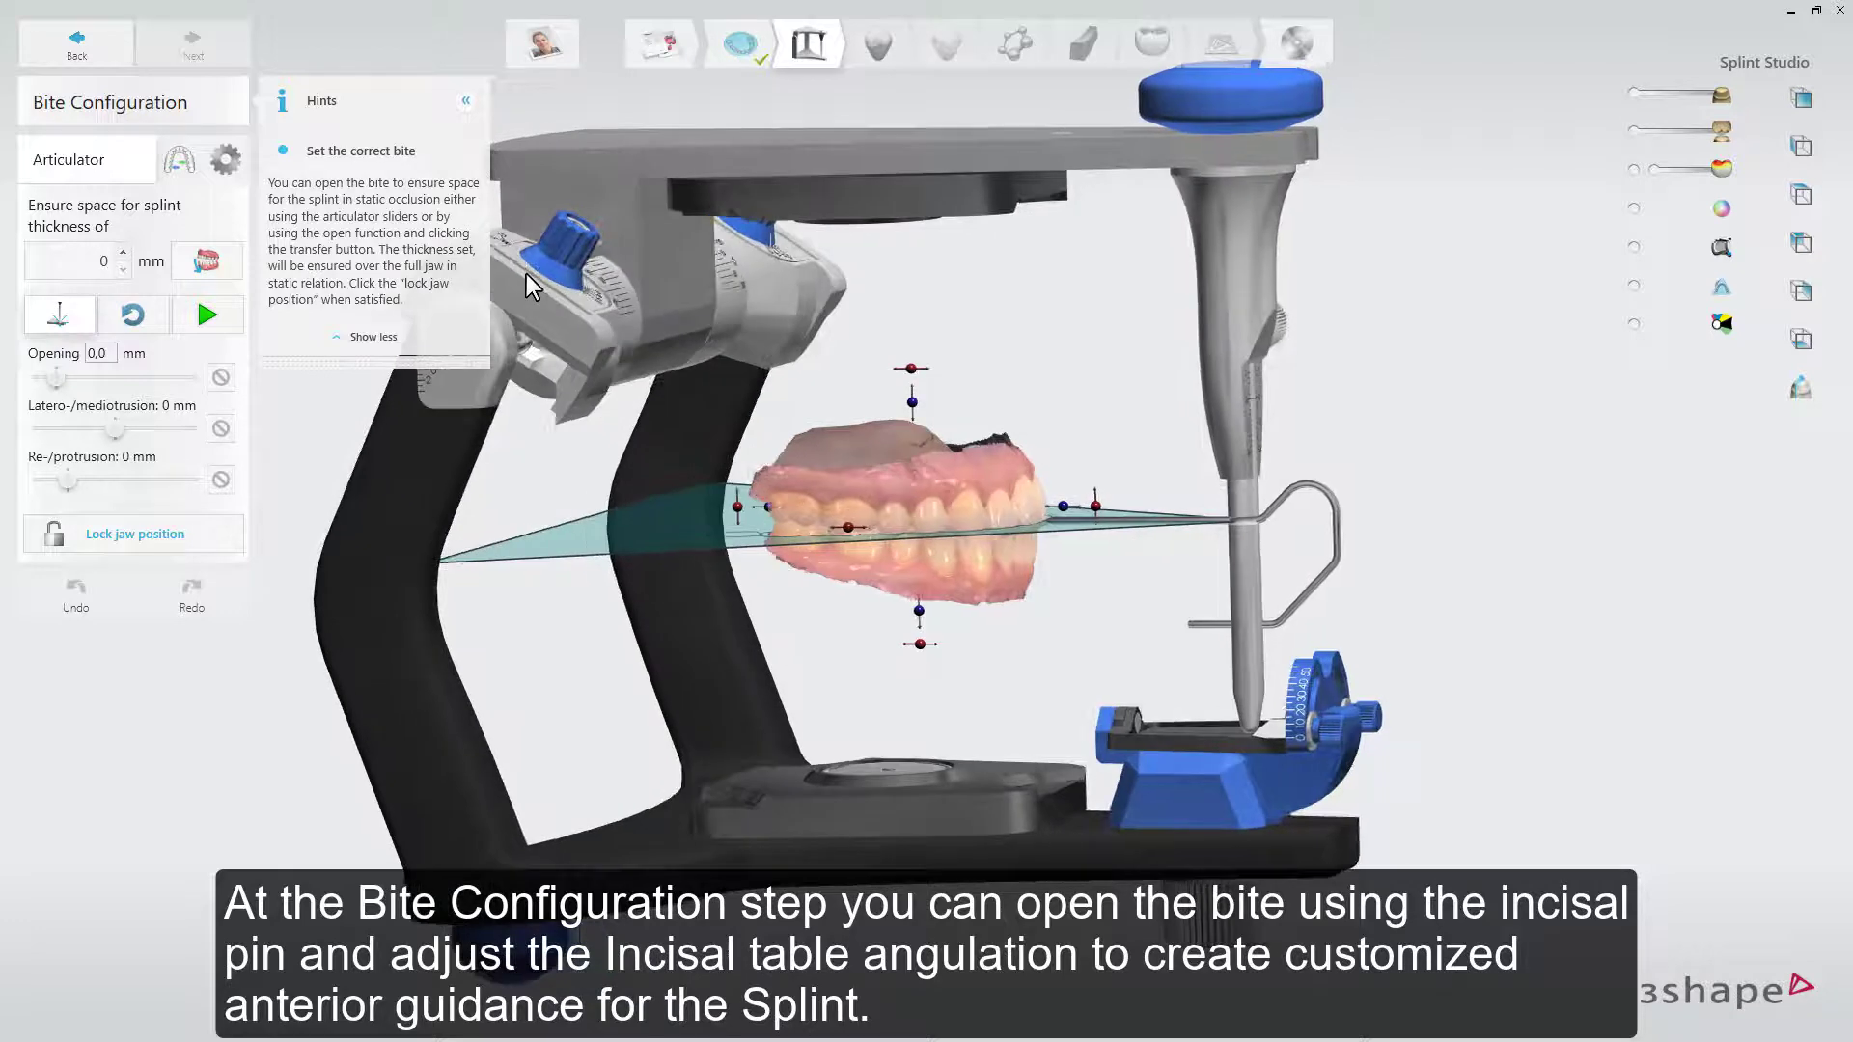
- Inspect the jaws' position in the articulator against the tooth outlines on the default plane, temporarily hiding the articulator
{"action": "right_click_drag", "start_coordinate": [525, 274], "coordinate": [594, 268]}
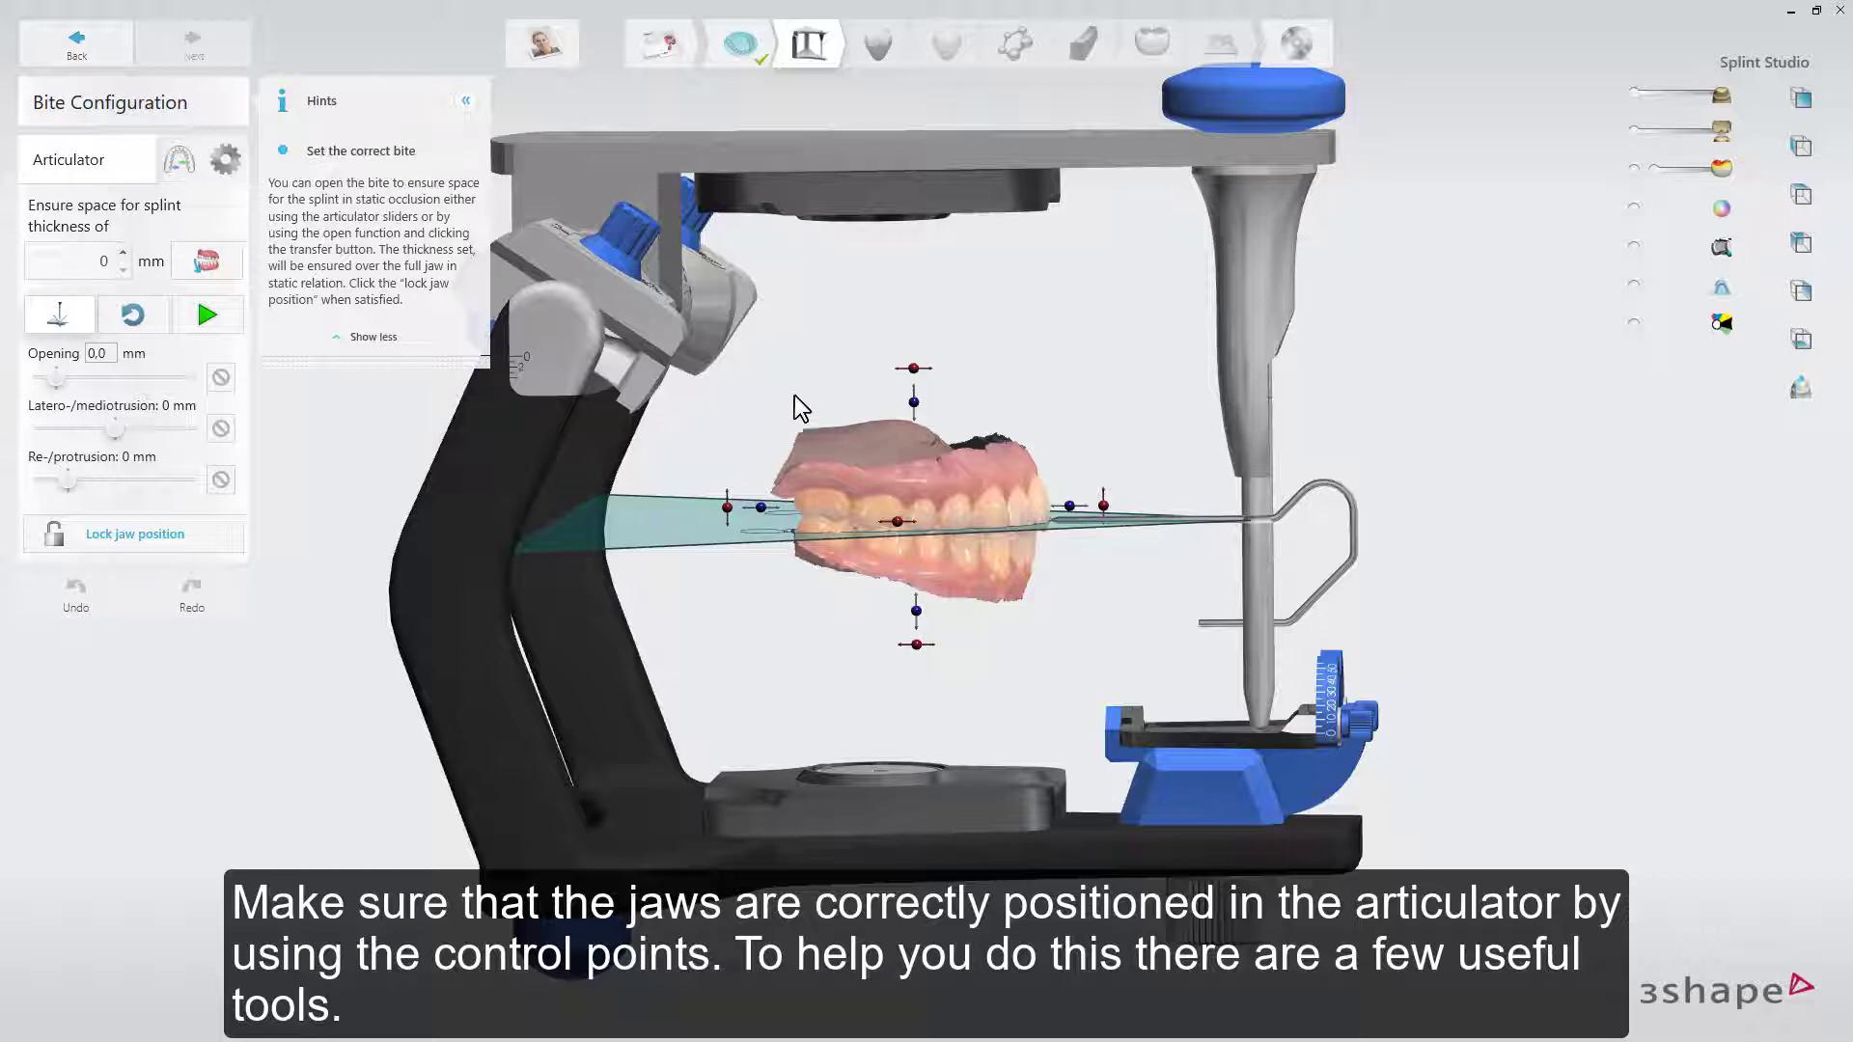
{"action": "mouse_move", "coordinate": [912, 369]}
{"action": "mouse_move", "coordinate": [727, 509]}
{"action": "right_click_drag", "start_coordinate": [815, 285], "coordinate": [1168, 361]}
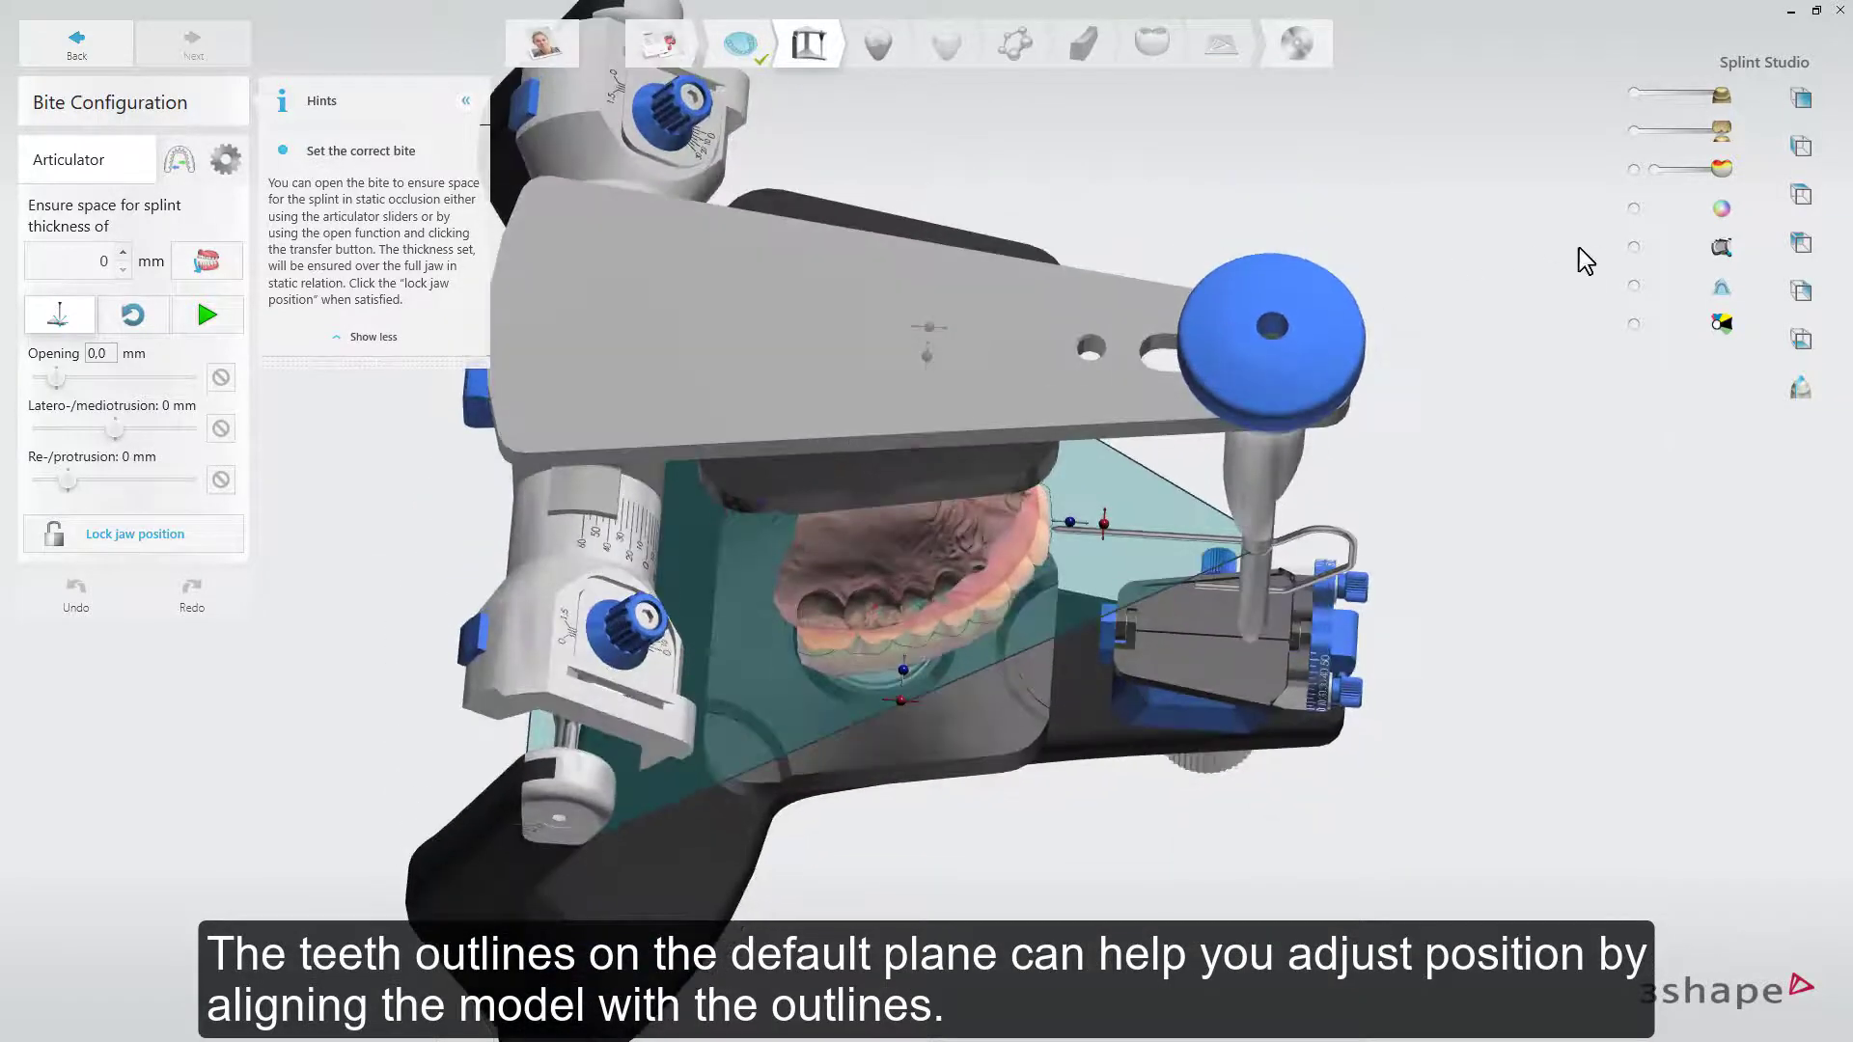
{"action": "left_click", "coordinate": [1631, 247]}
{"action": "right_click_drag", "start_coordinate": [1251, 280], "coordinate": [1224, 83]}
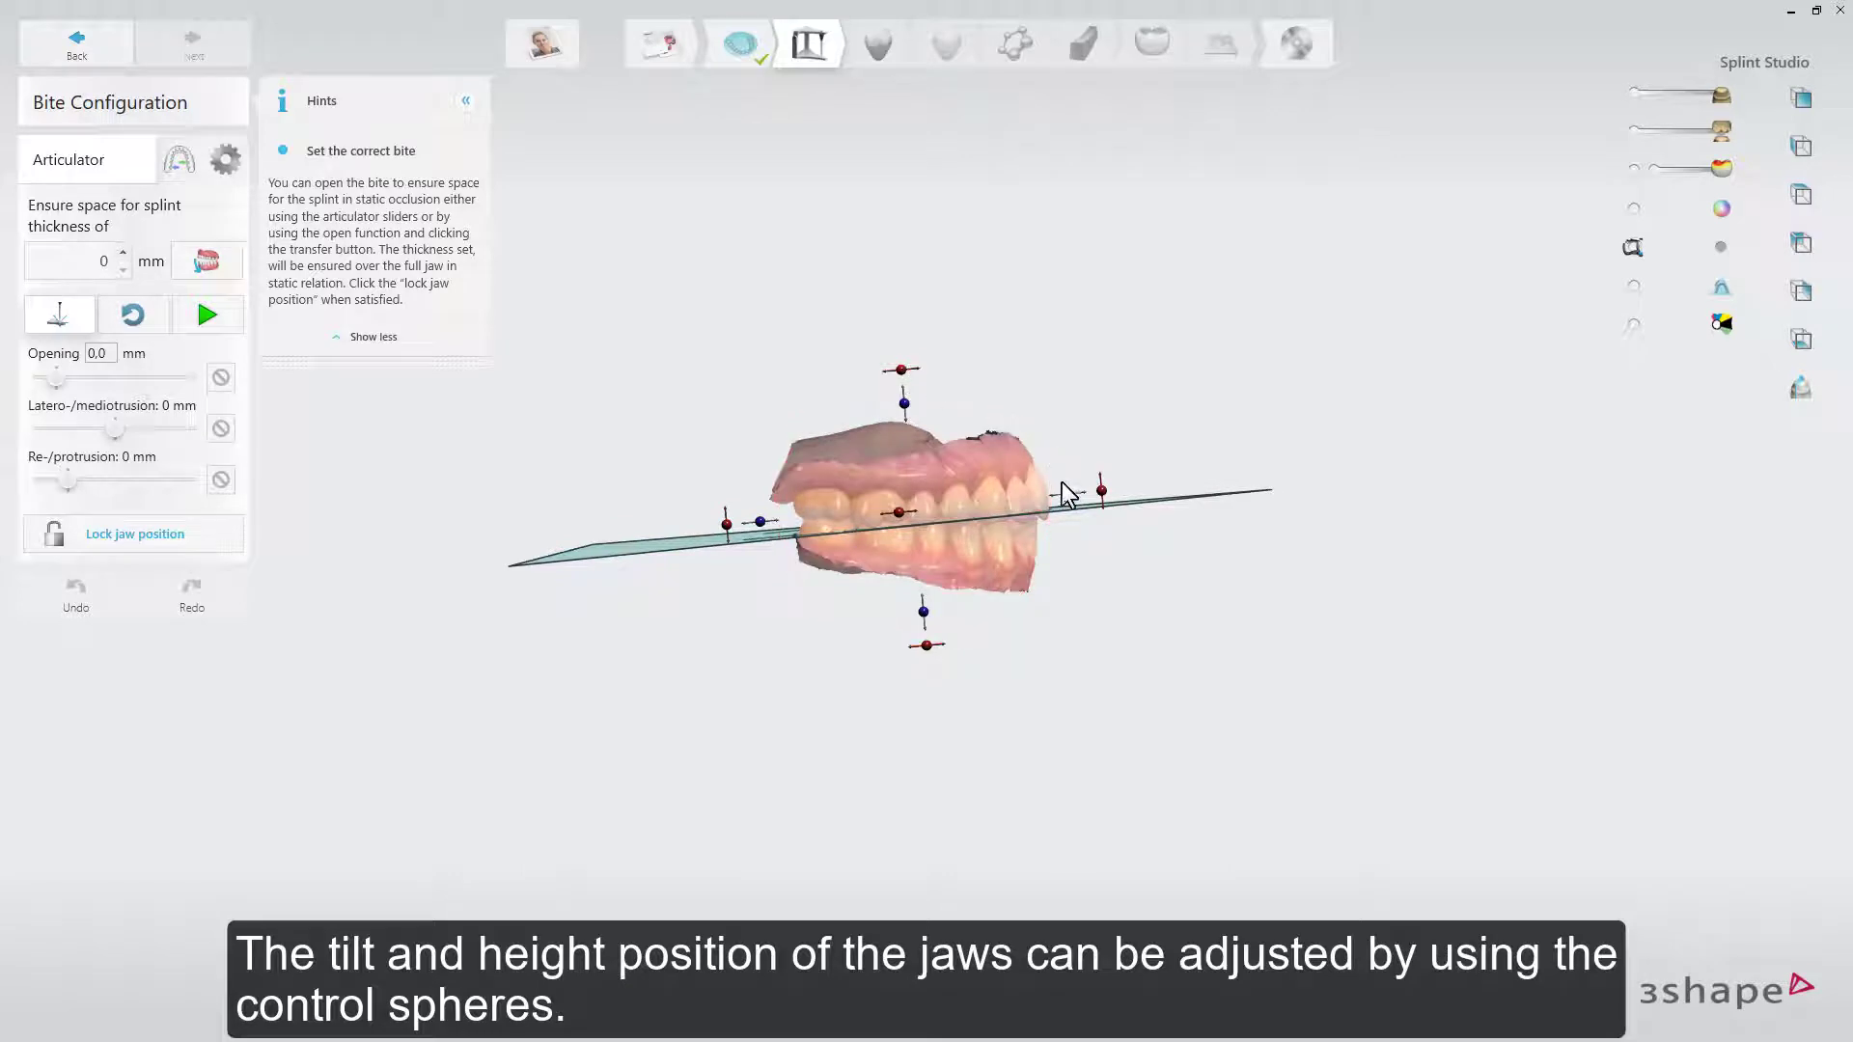
{"action": "mouse_move", "coordinate": [1103, 494]}
{"action": "left_click", "coordinate": [1717, 247]}
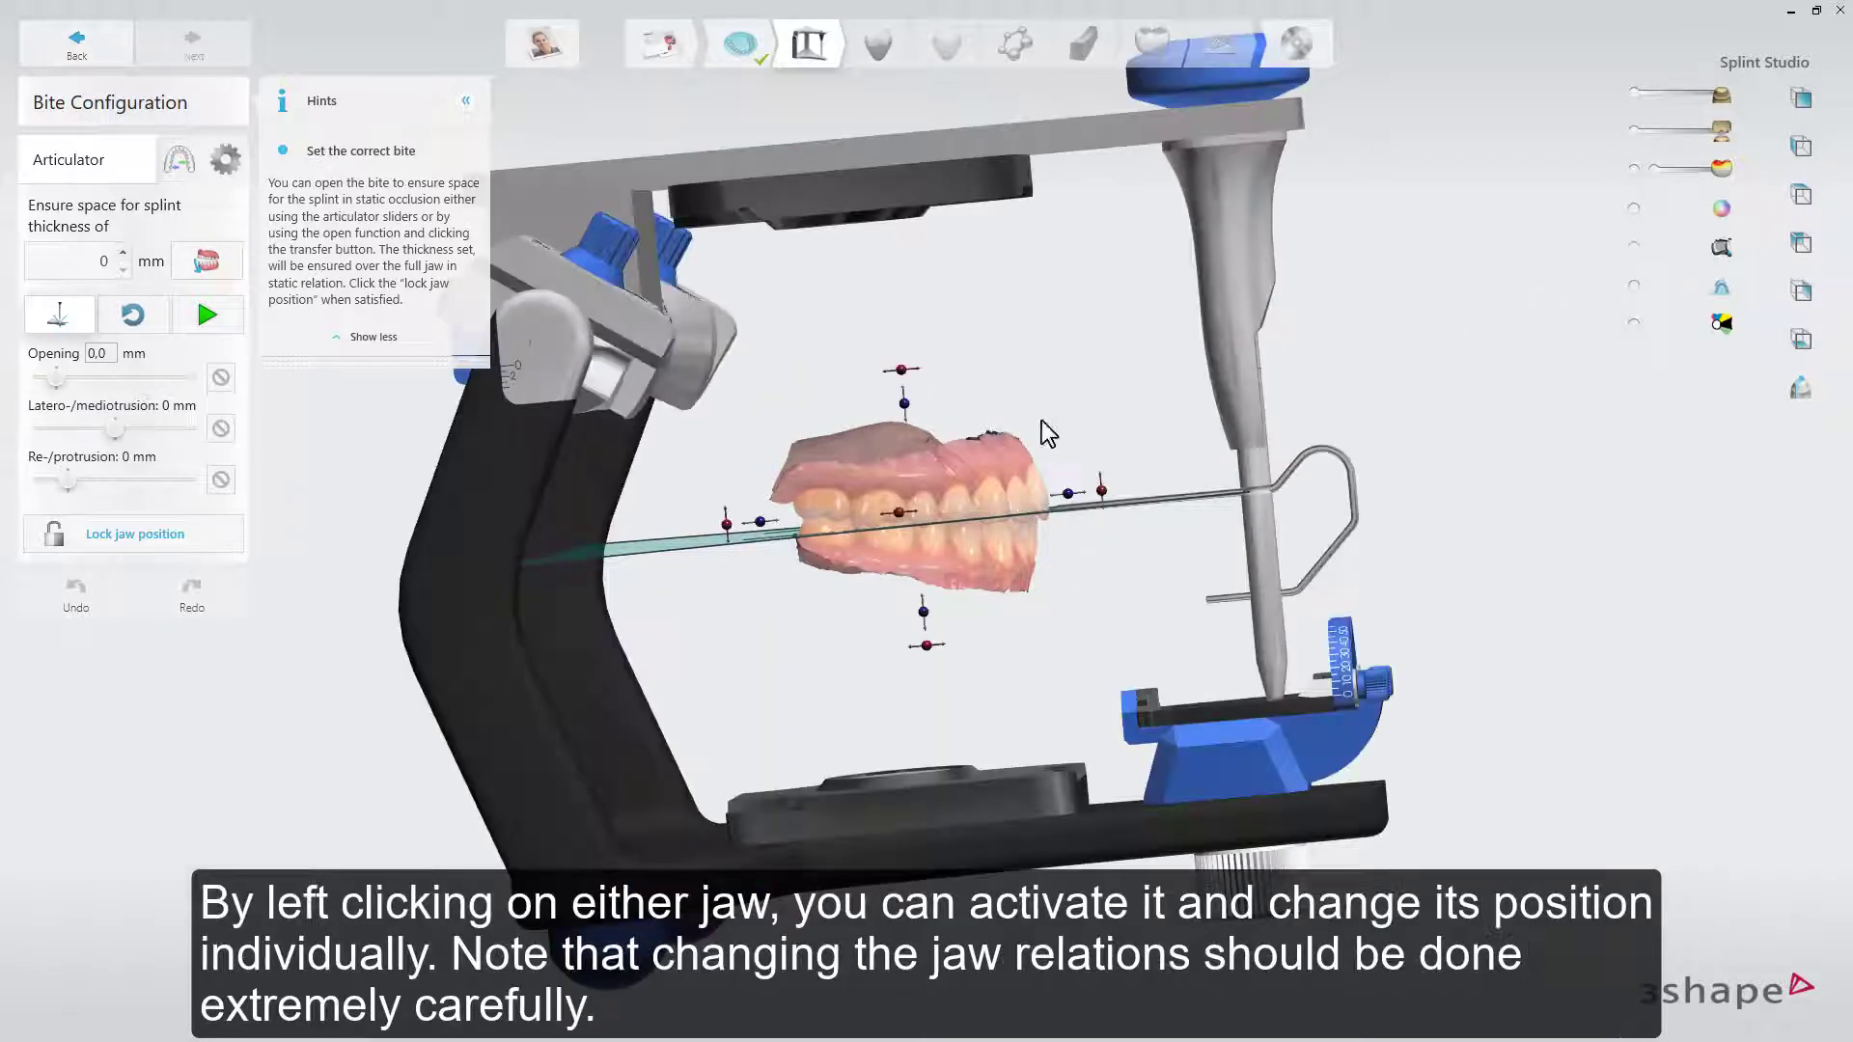
- Activate the upper jaw and the lower jaw individually to view their separate control spheres, and deselect them
{"action": "left_click", "coordinate": [866, 477]}
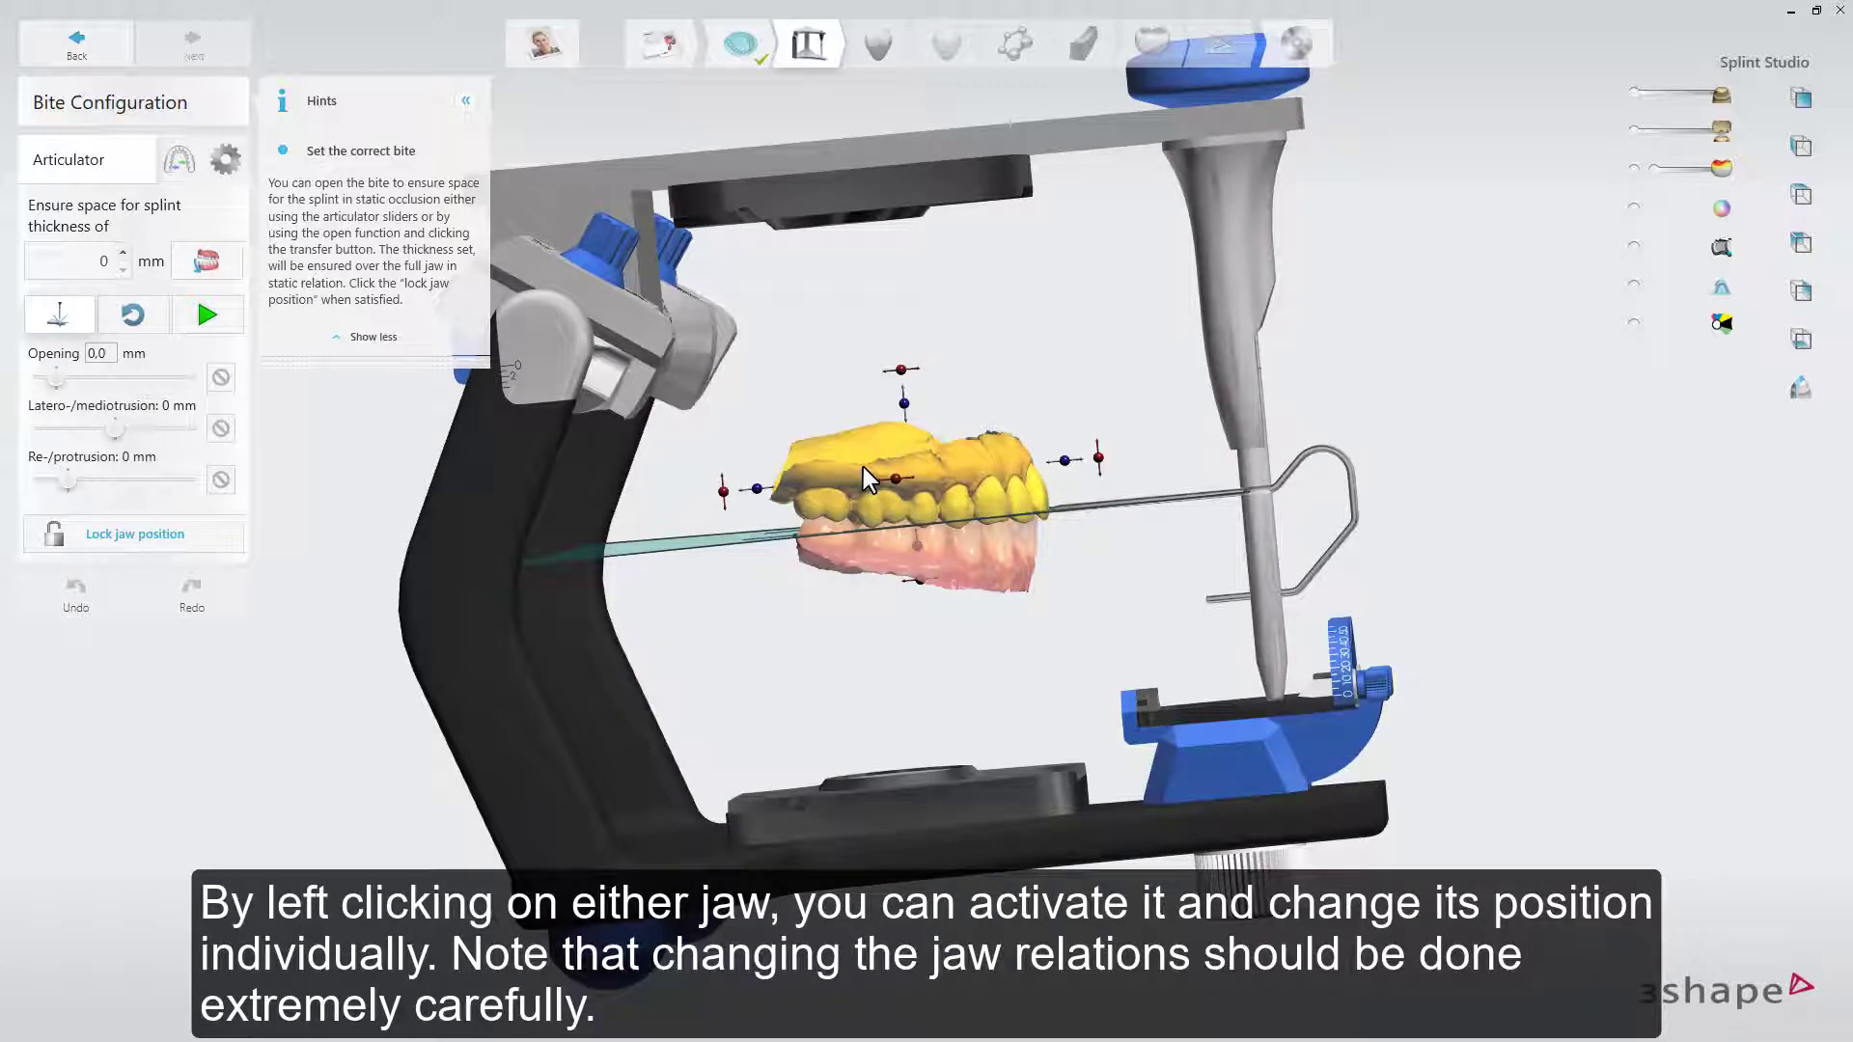
{"action": "mouse_move", "coordinate": [907, 404]}
{"action": "left_click", "coordinate": [901, 562]}
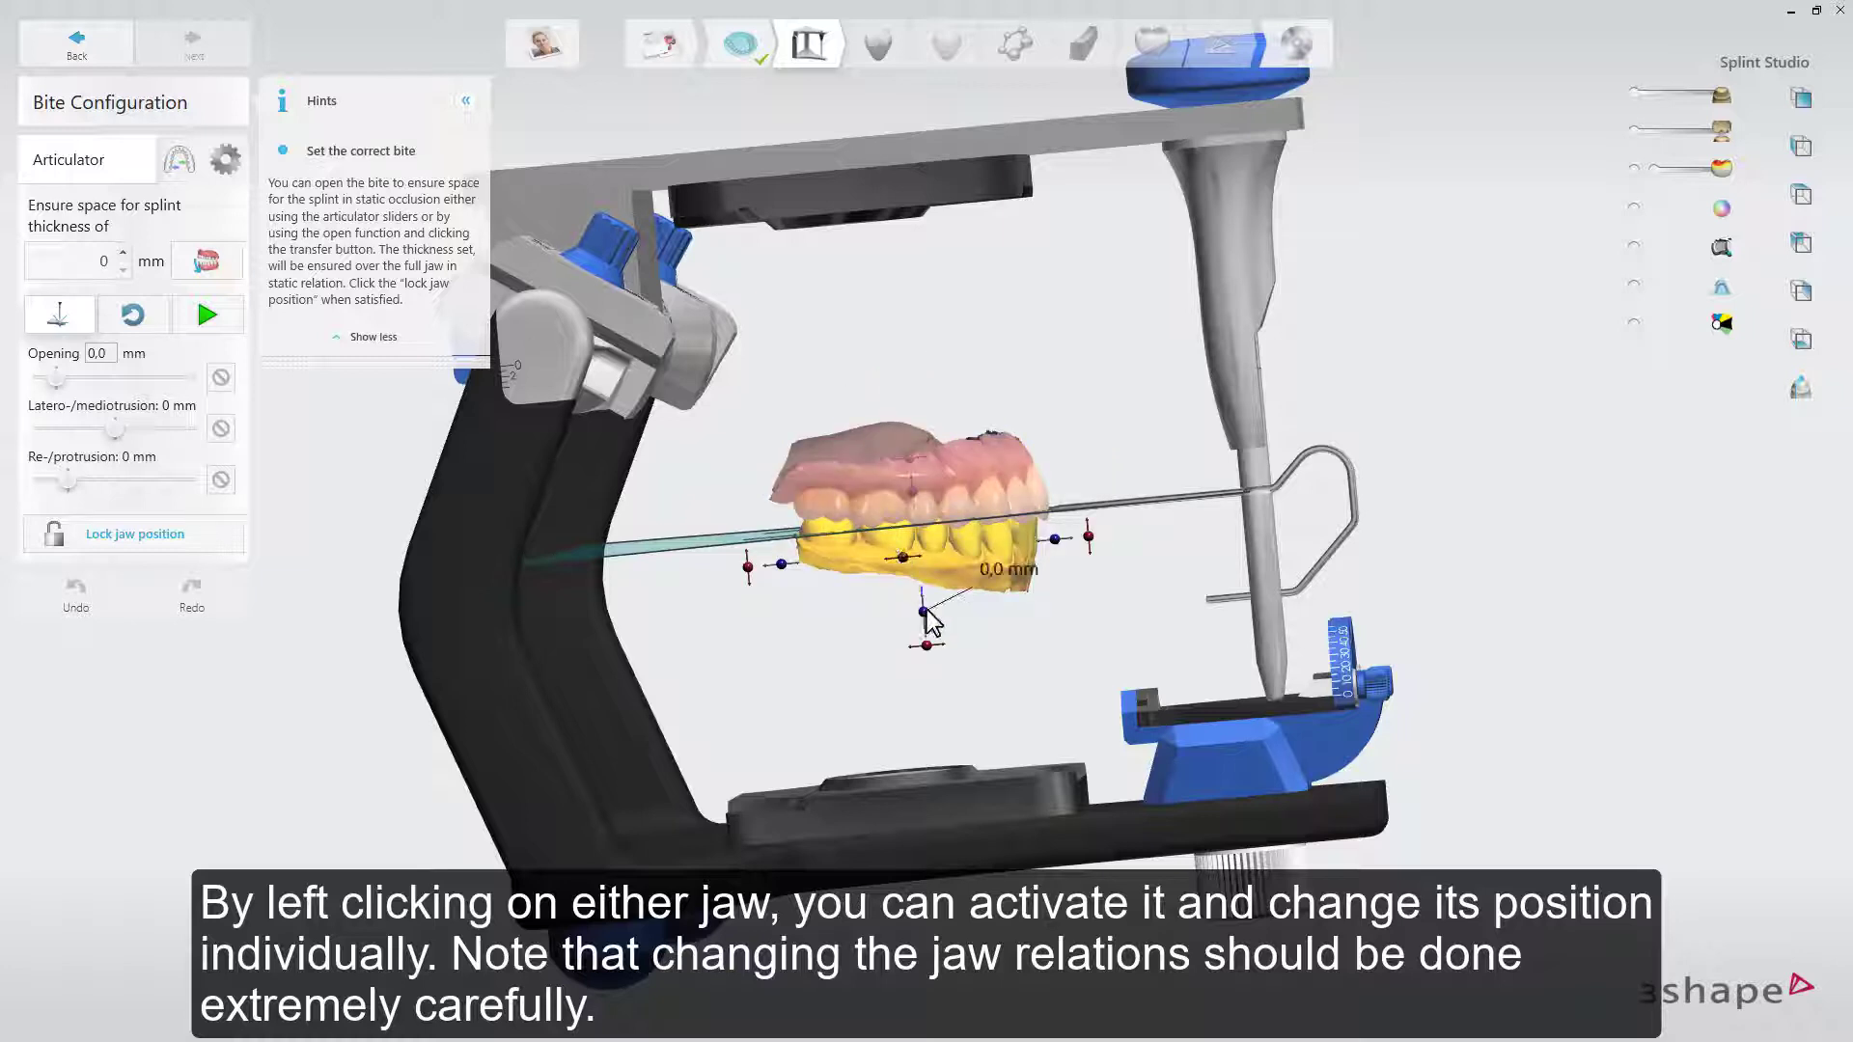
{"action": "left_click", "coordinate": [963, 547]}
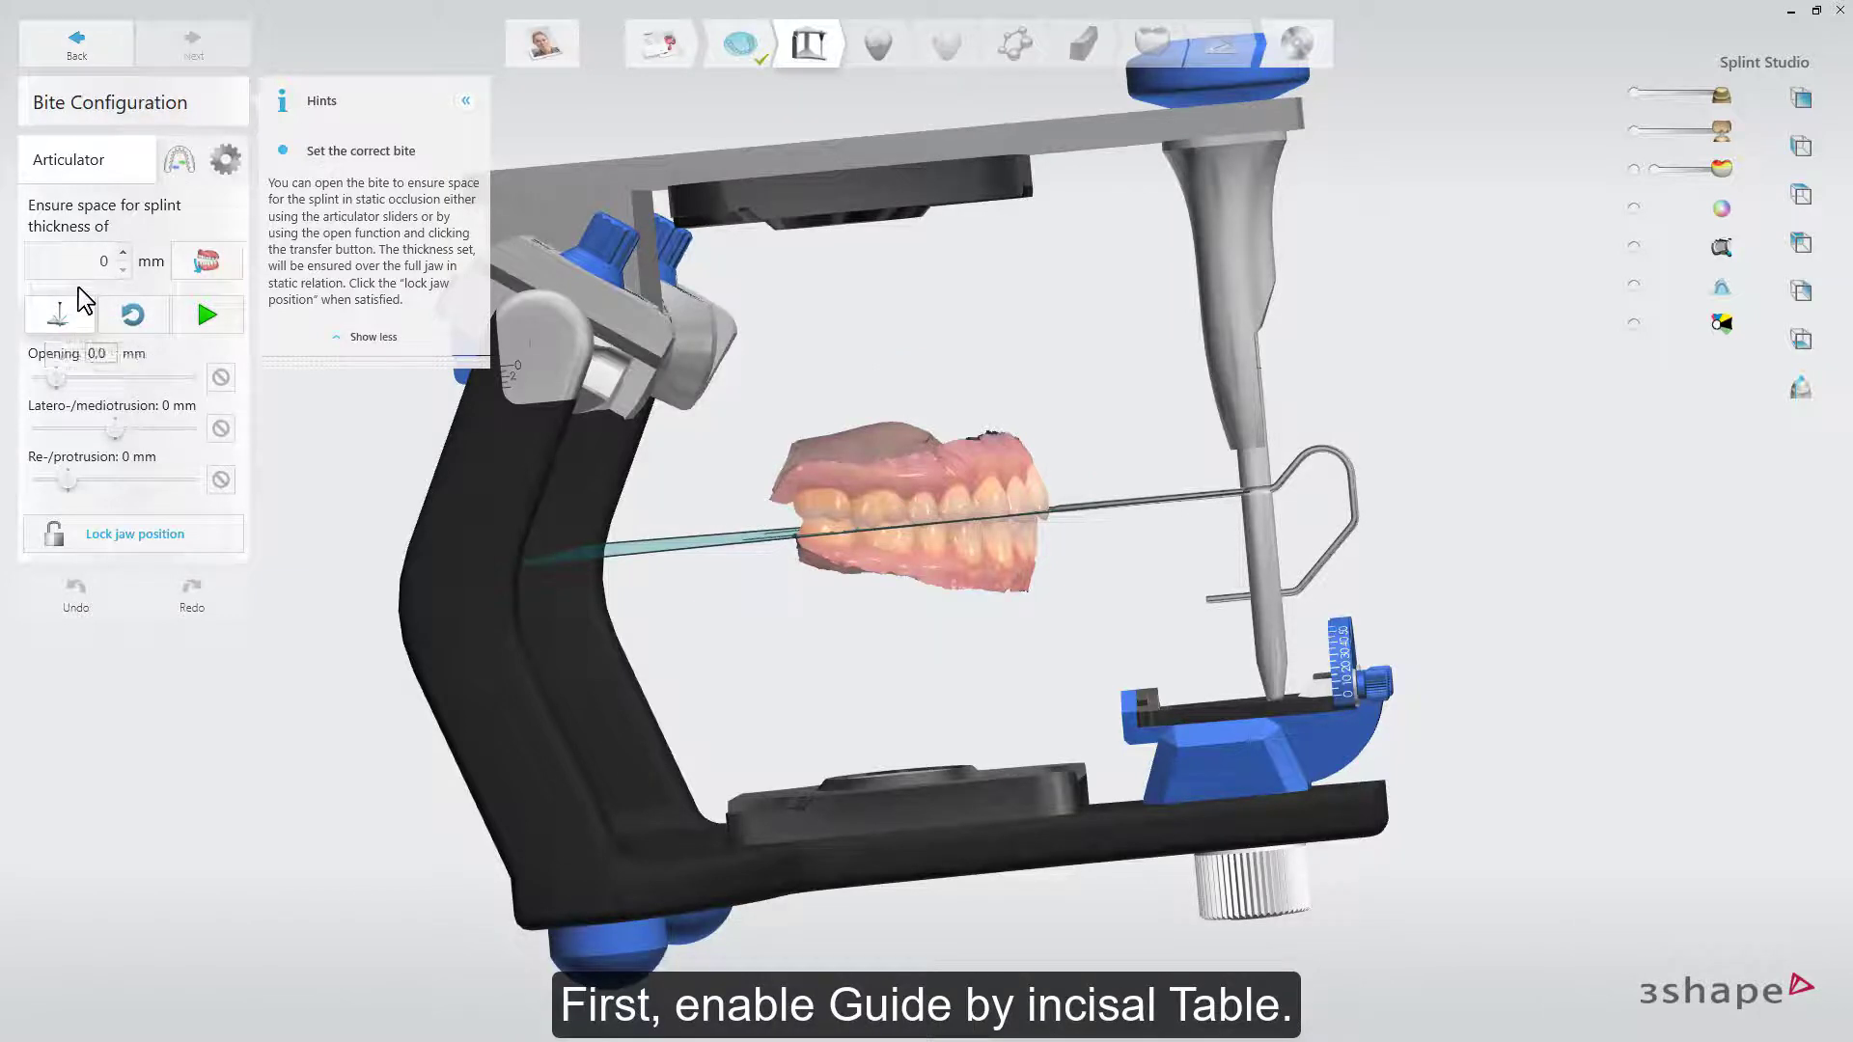
- Set the articulator's incisal table angles to 15° for right, protrusion and left
{"action": "left_click", "coordinate": [221, 162]}
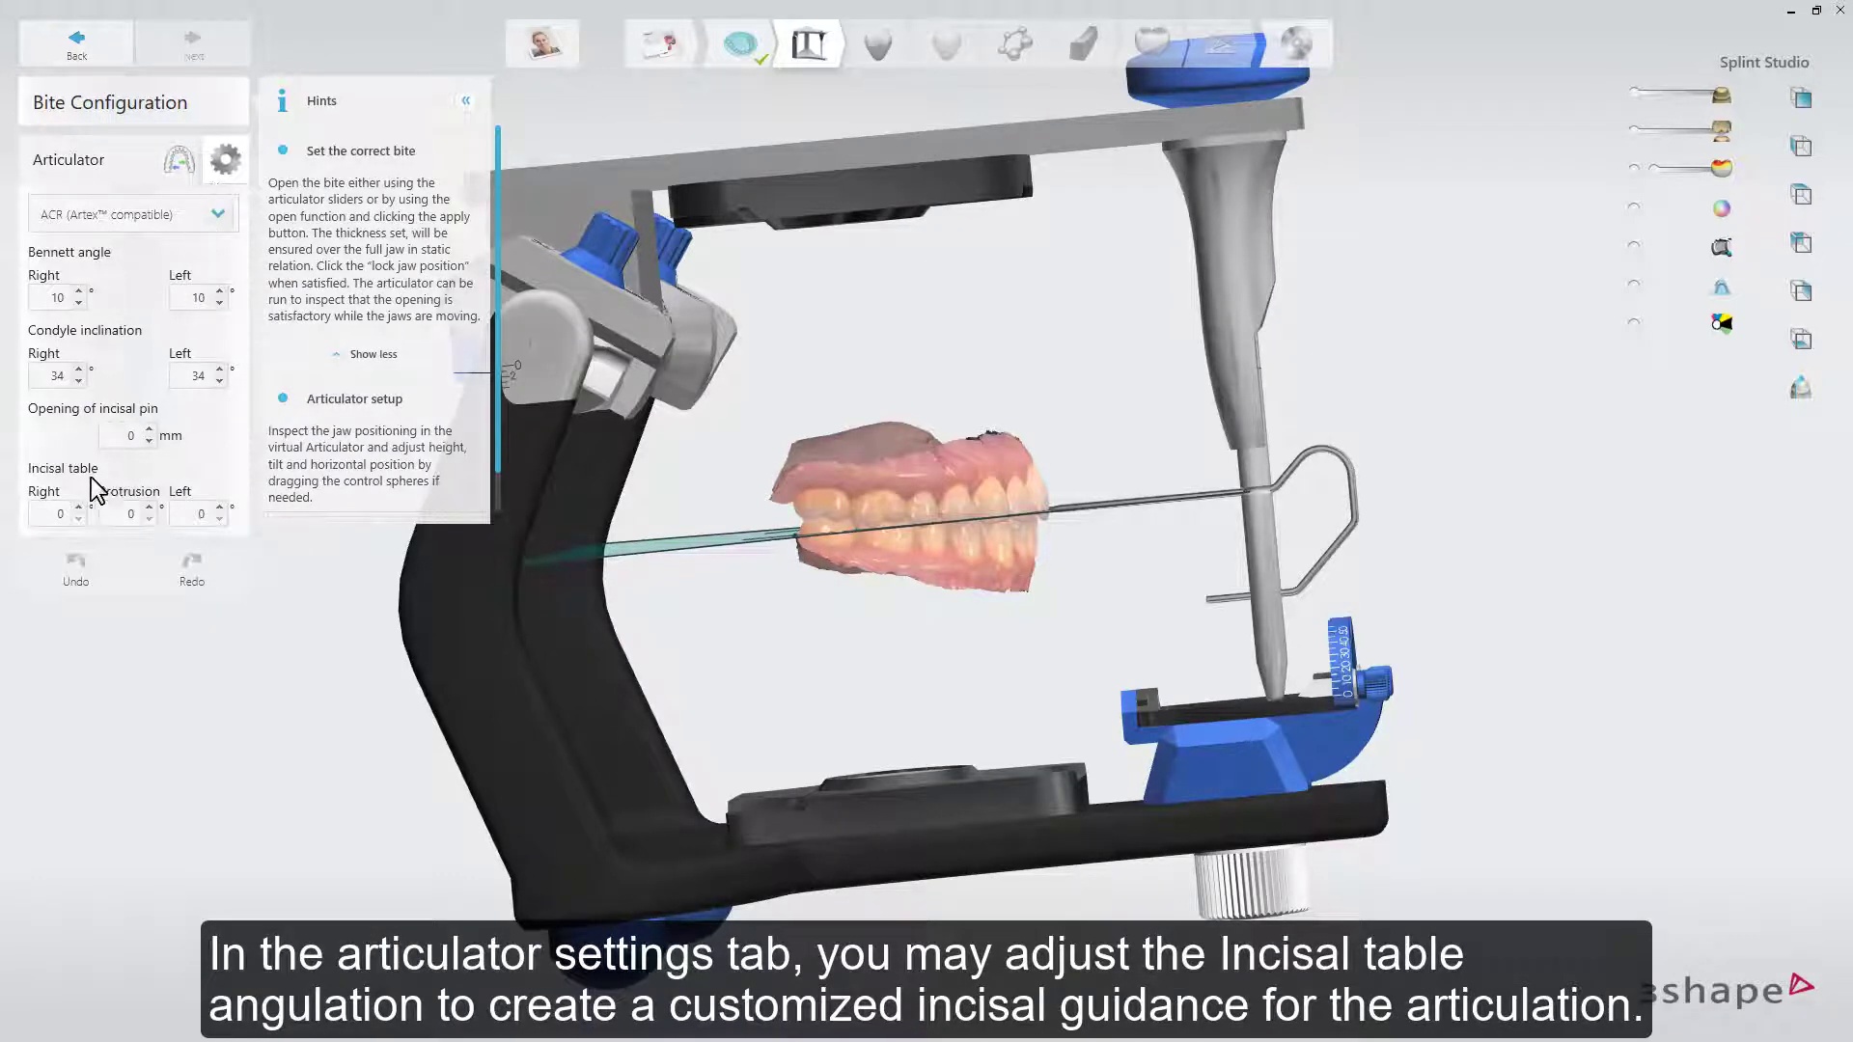
{"action": "type", "text": "15"}
{"action": "left_click", "coordinate": [115, 515]}
{"action": "type", "text": "15"}
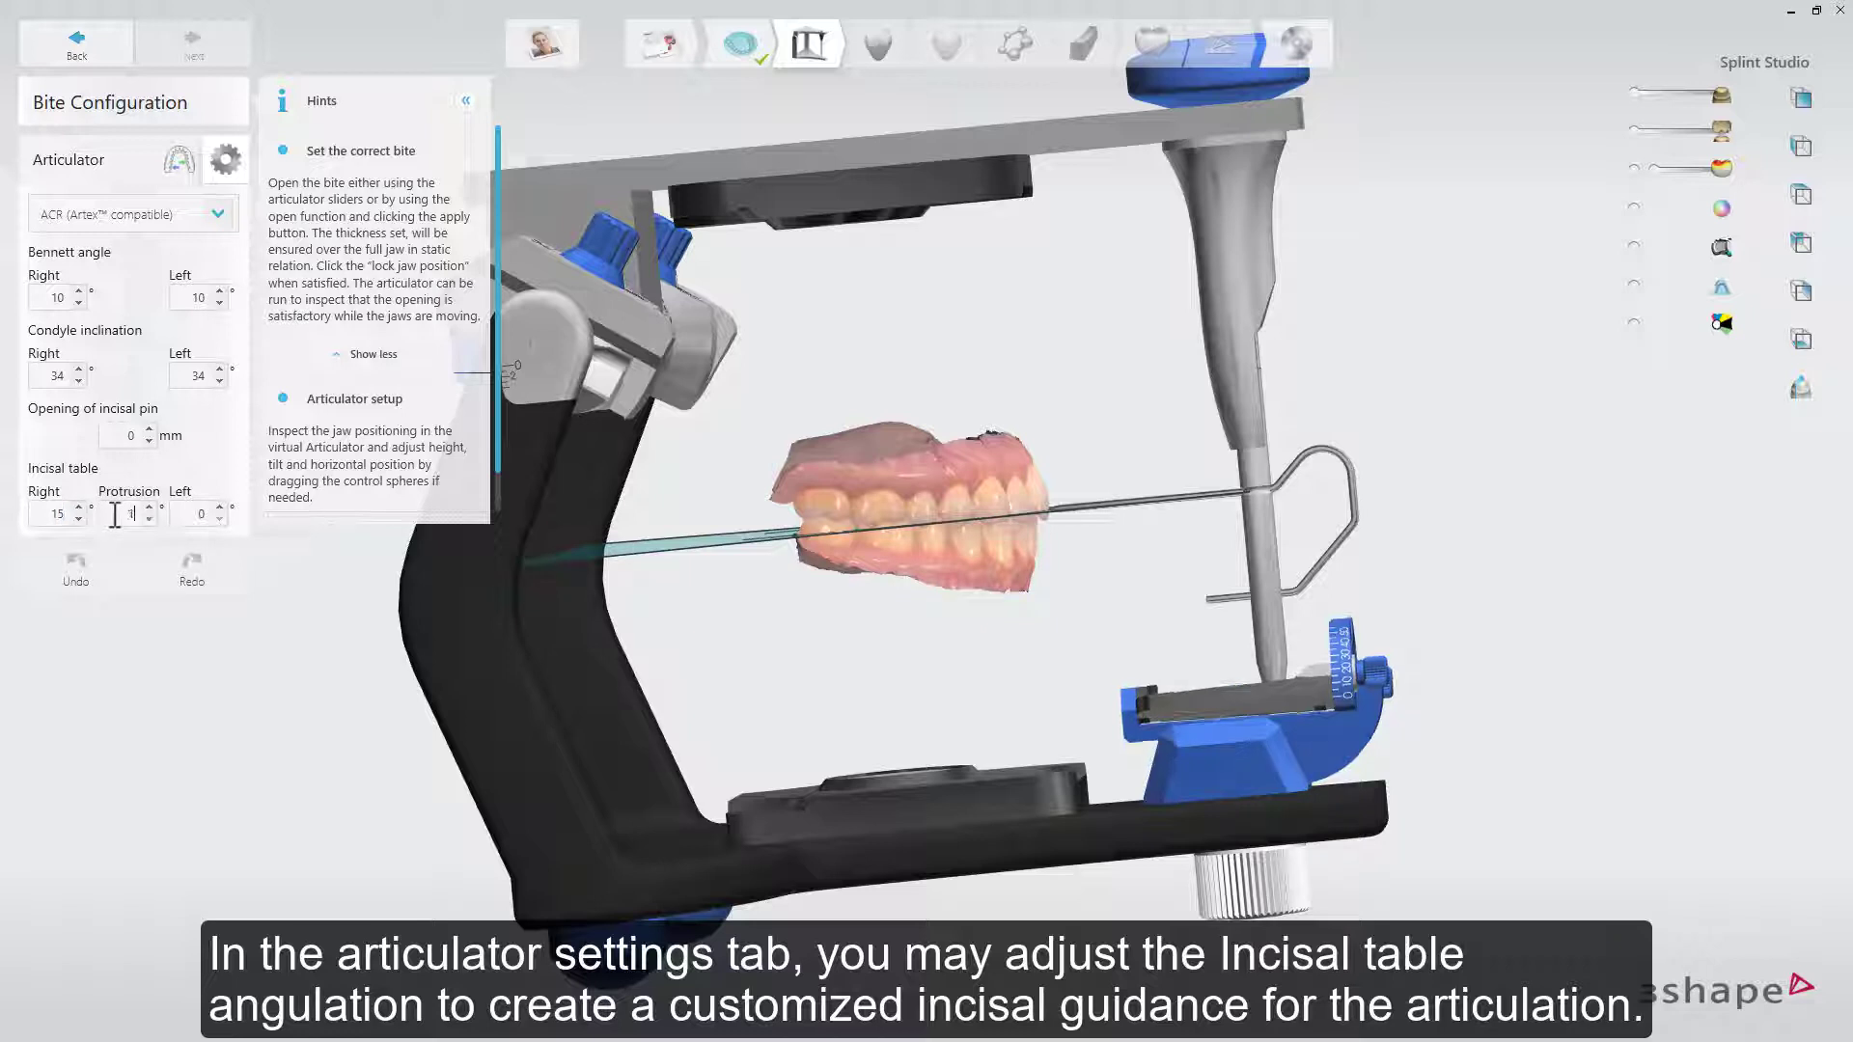
{"action": "left_click", "coordinate": [186, 514]}
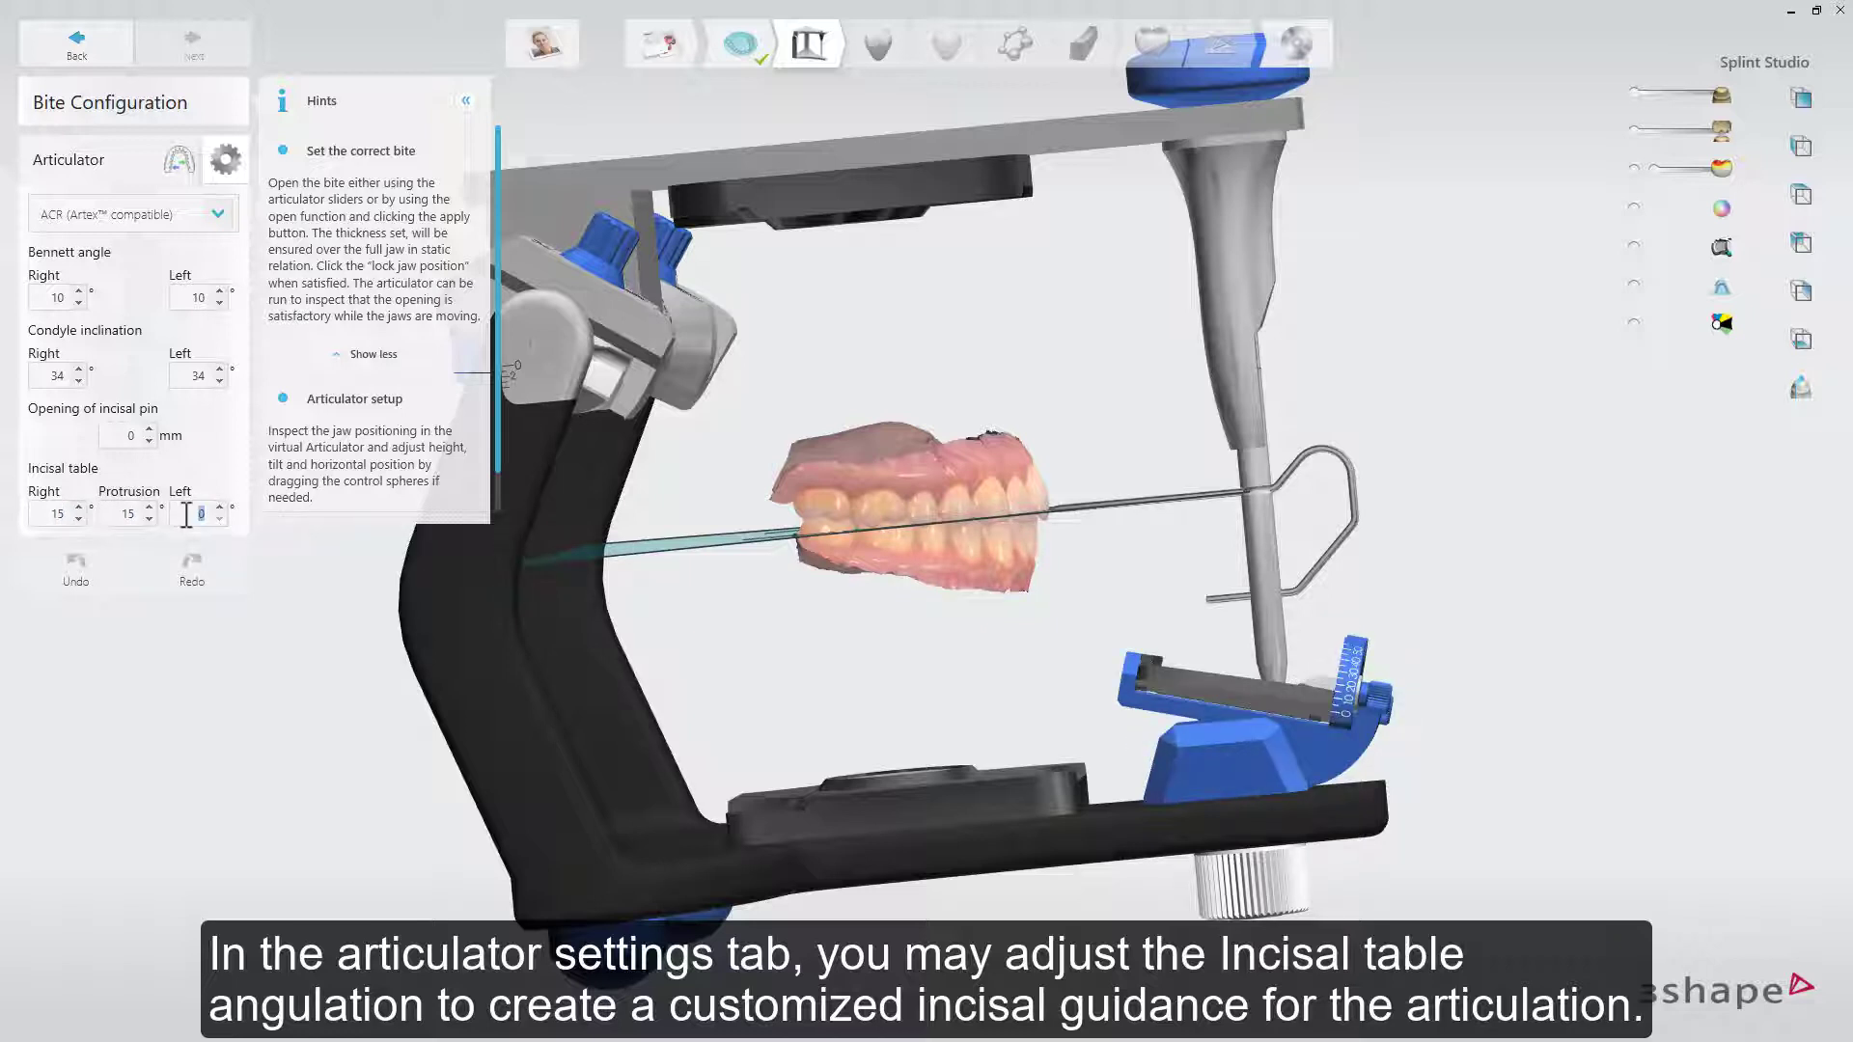
{"action": "type", "text": "15"}
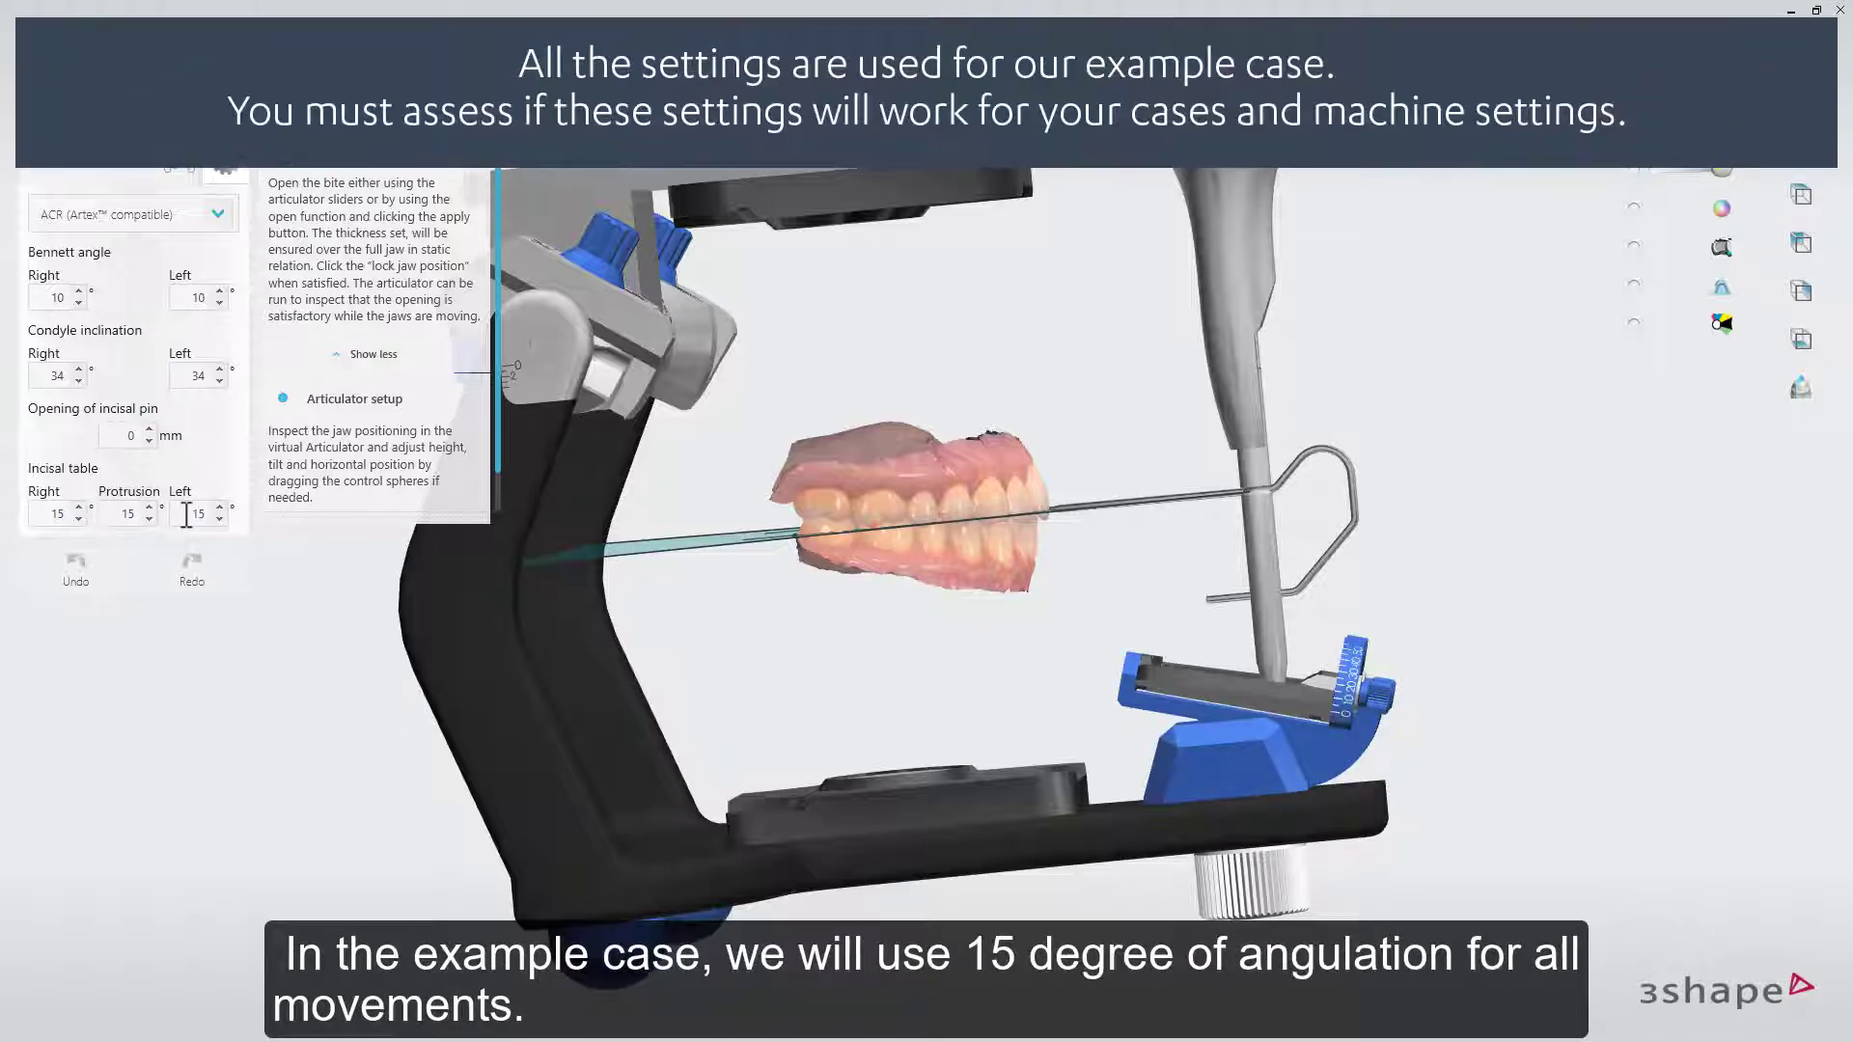
- Increase the opening of the incisal pin to 8.5 mm to create interocclusal clearance between the jaws
{"action": "mouse_move", "coordinate": [892, 379]}
{"action": "mouse_move", "coordinate": [891, 379]}
{"action": "right_mouse_down"}
{"action": "mouse_move", "coordinate": [892, 450]}
{"action": "mouse_move", "coordinate": [957, 401]}
{"action": "mouse_move", "coordinate": [929, 386]}
{"action": "mouse_move", "coordinate": [865, 403]}
{"action": "right_mouse_up"}
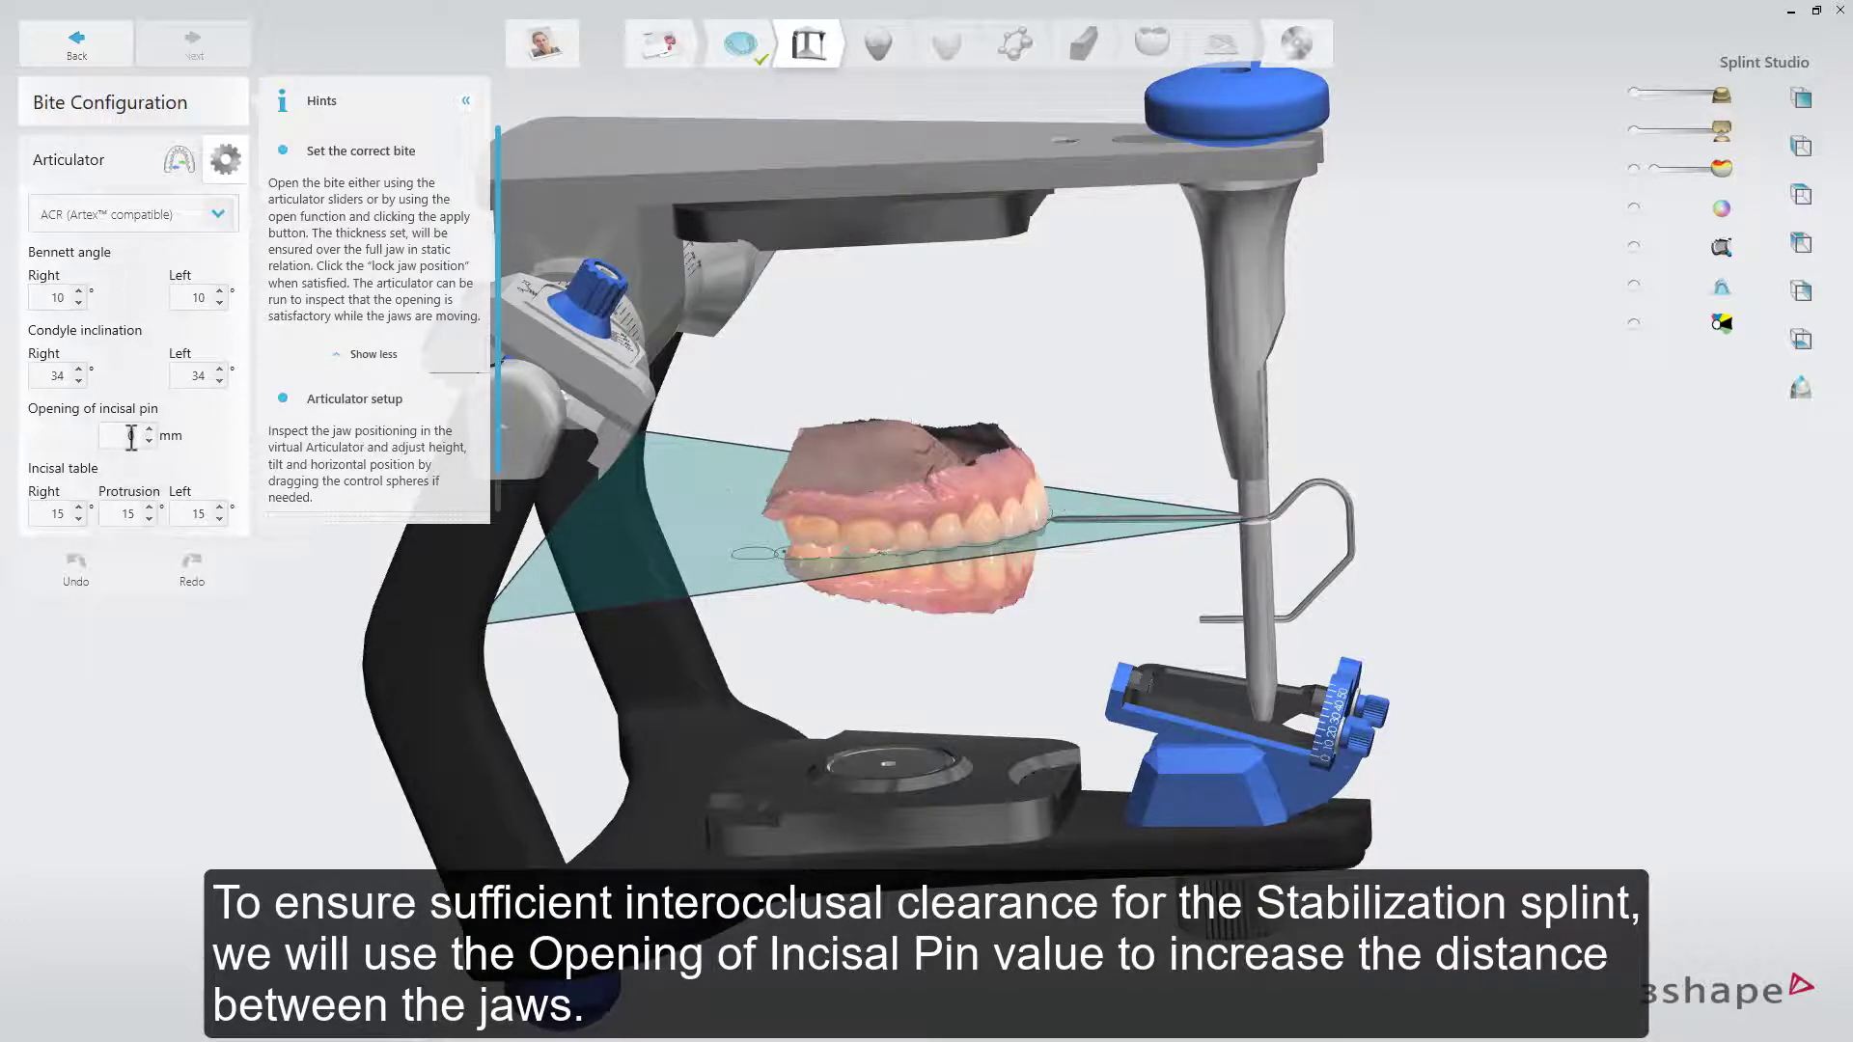
{"action": "scroll", "coordinate": [131, 436], "scroll_direction": "up", "scroll_amount": 2}
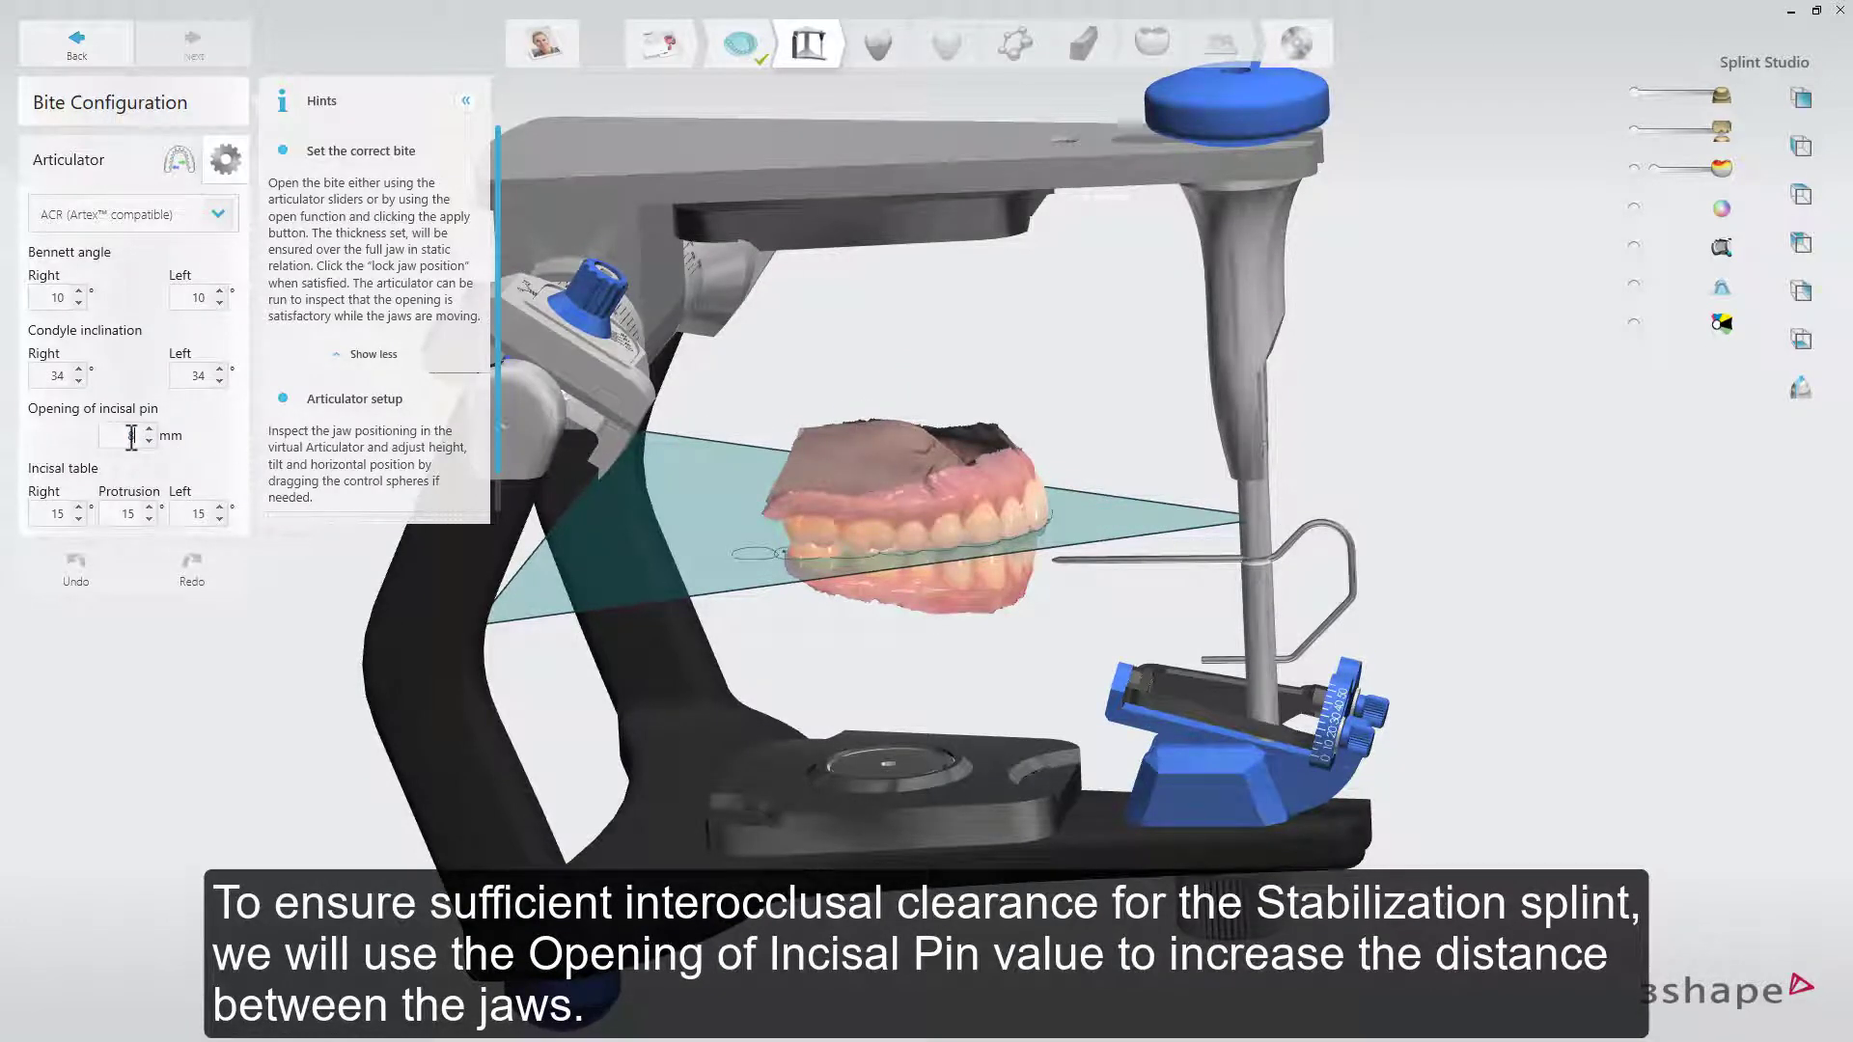
{"action": "scroll", "coordinate": [131, 437], "scroll_direction": "up", "scroll_amount": 2}
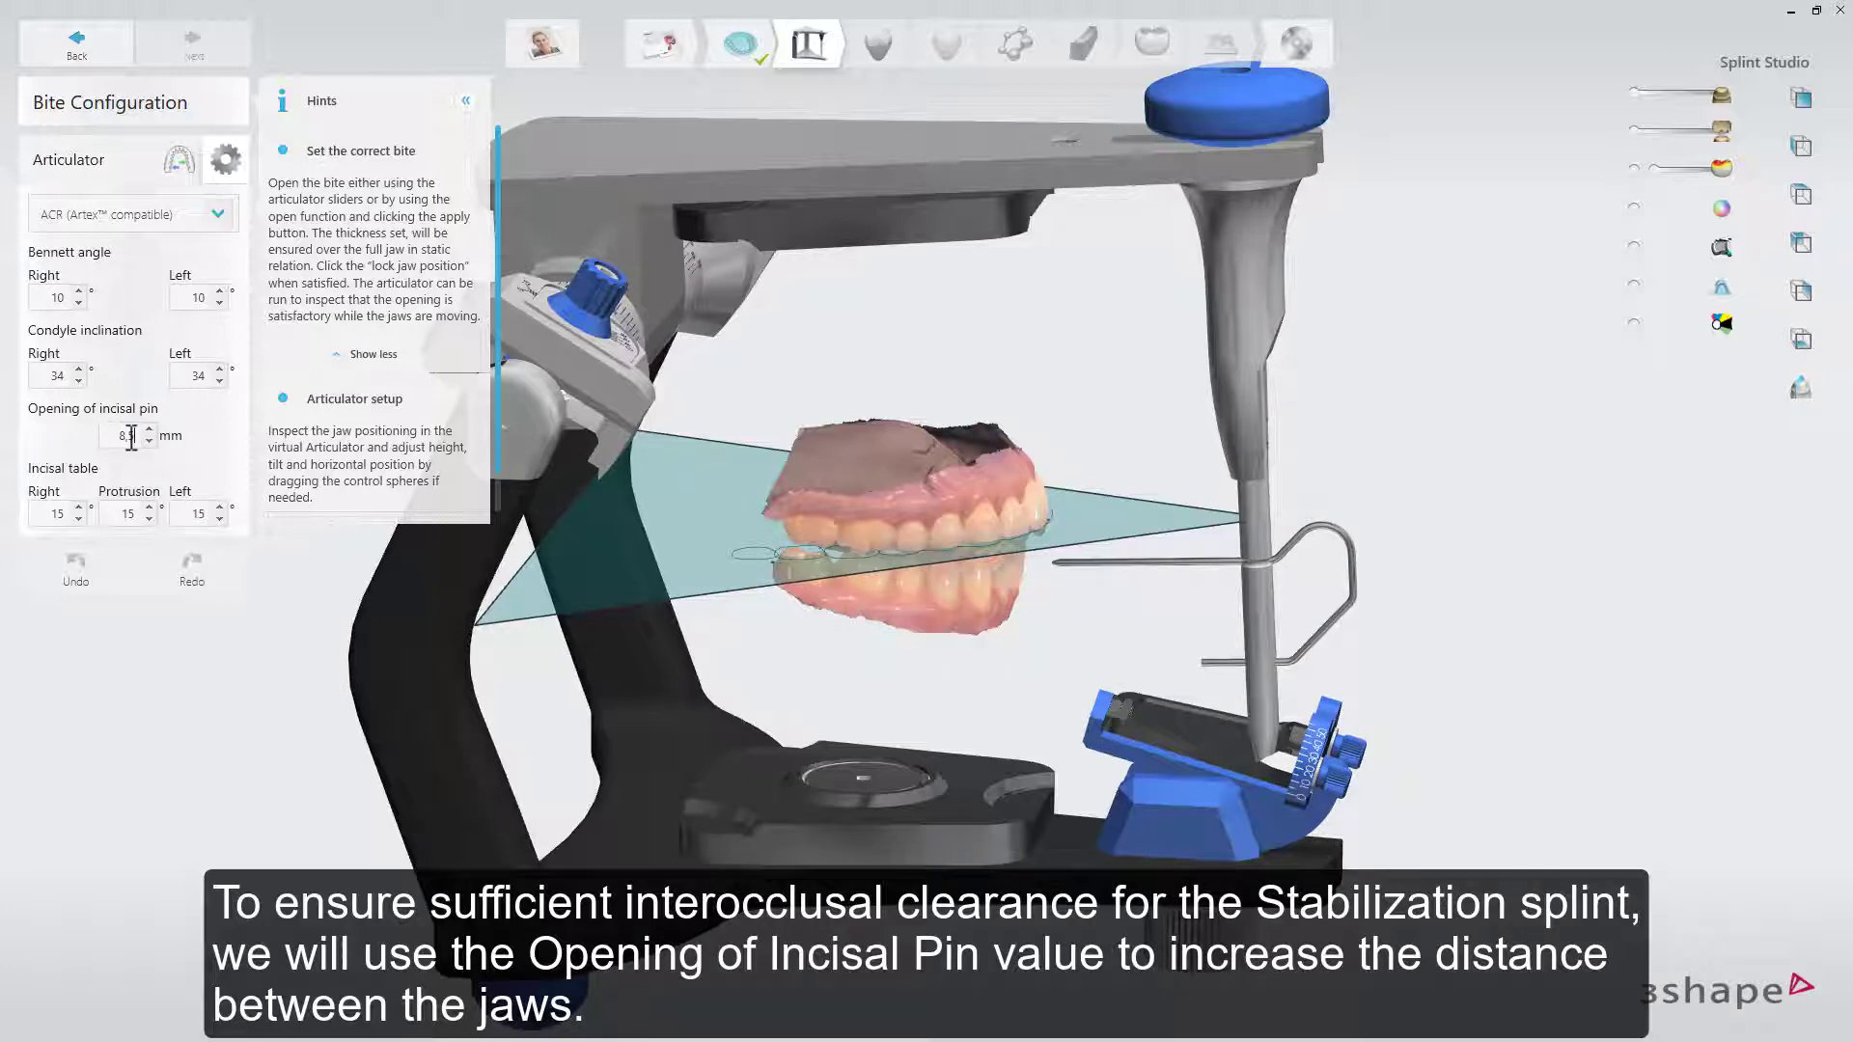
{"action": "mouse_move", "coordinate": [610, 482]}
{"action": "right_mouse_down"}
{"action": "mouse_move", "coordinate": [612, 438]}
{"action": "mouse_move", "coordinate": [612, 465]}
{"action": "right_mouse_up"}
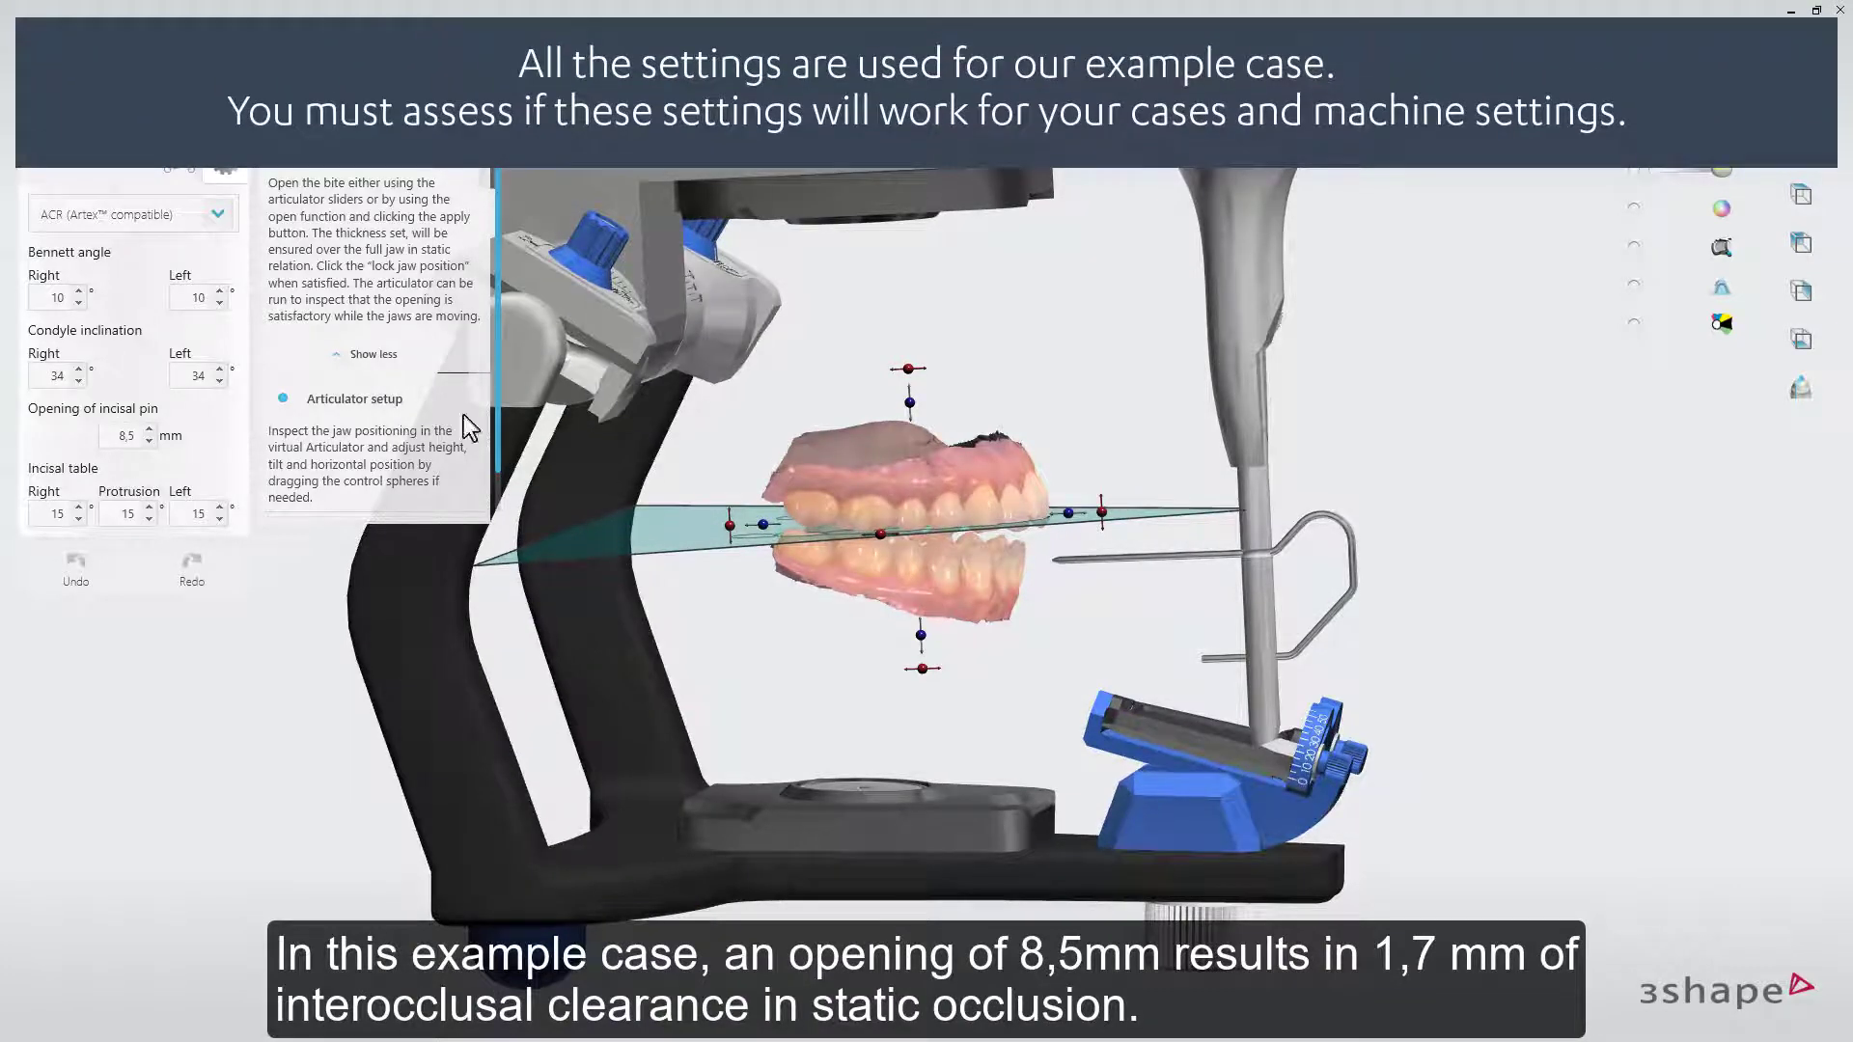
- Close the articulator settings, run the articulation to inspect the opened bite, and lock the jaw position
{"action": "left_click", "coordinate": [114, 170]}
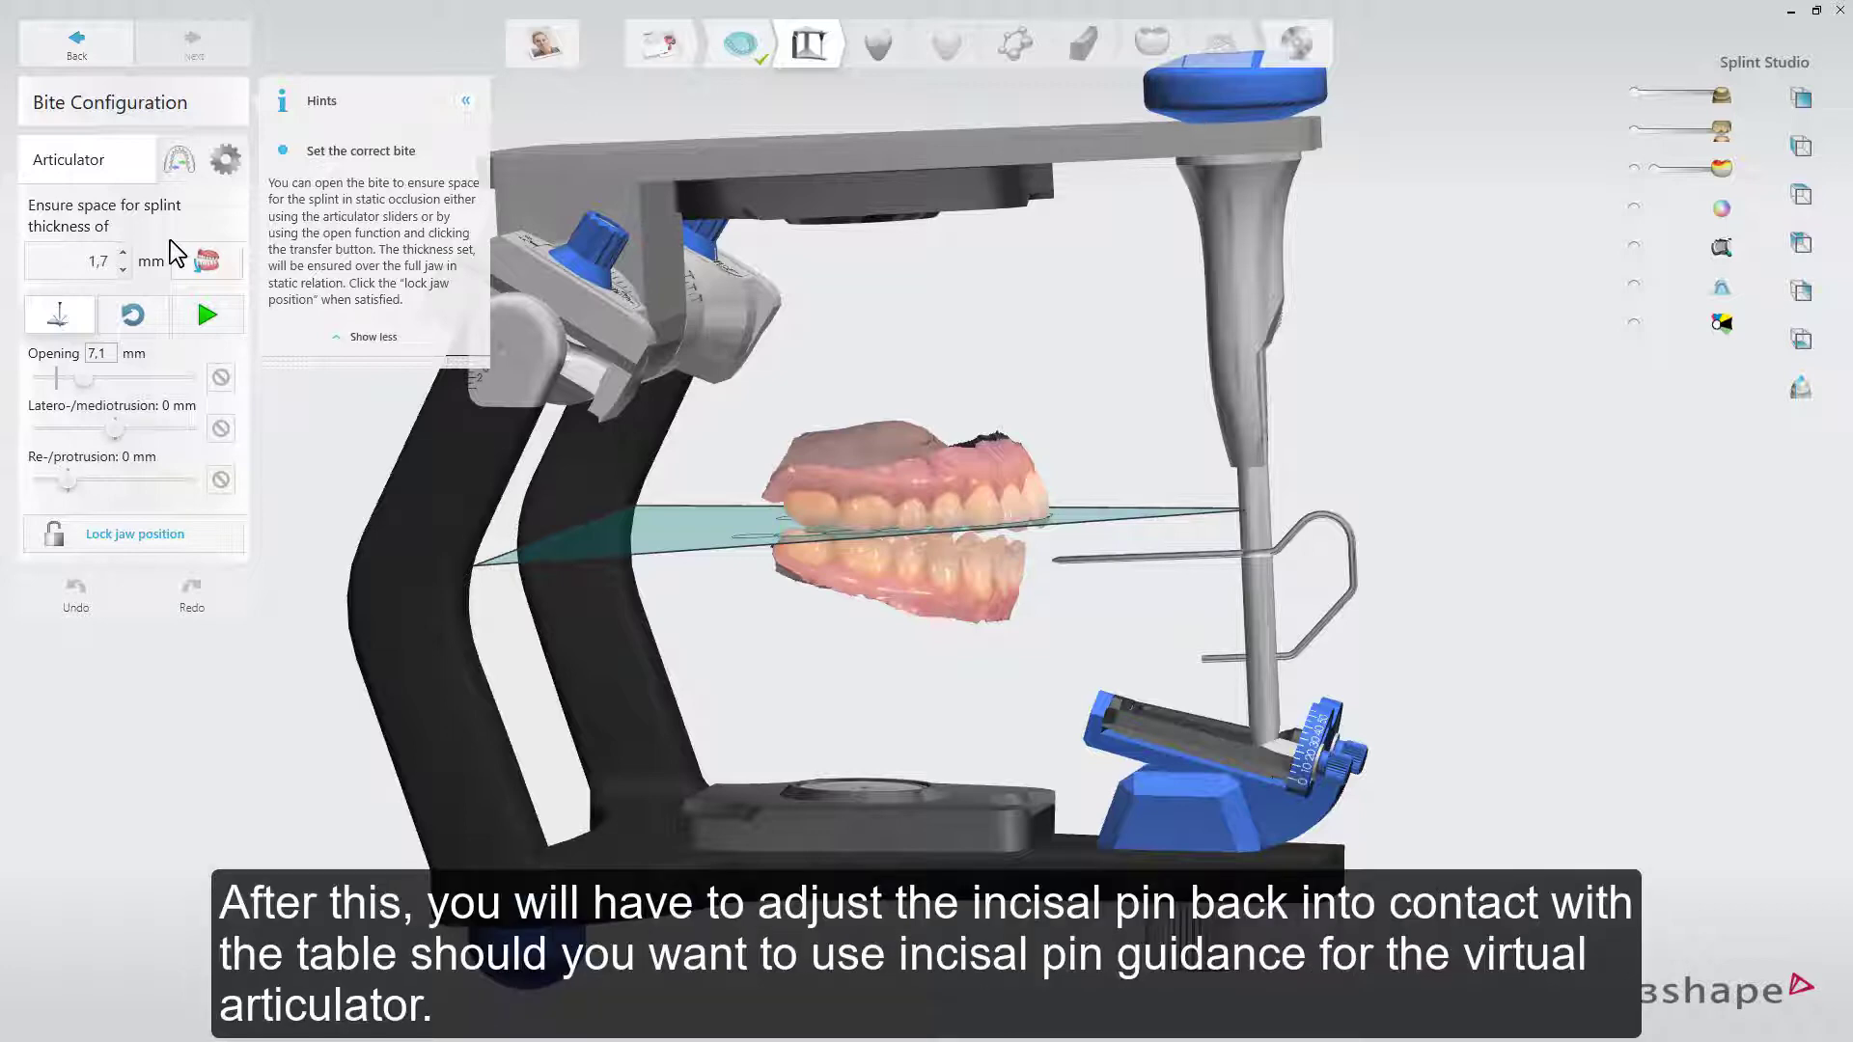
{"action": "left_click", "coordinate": [193, 320]}
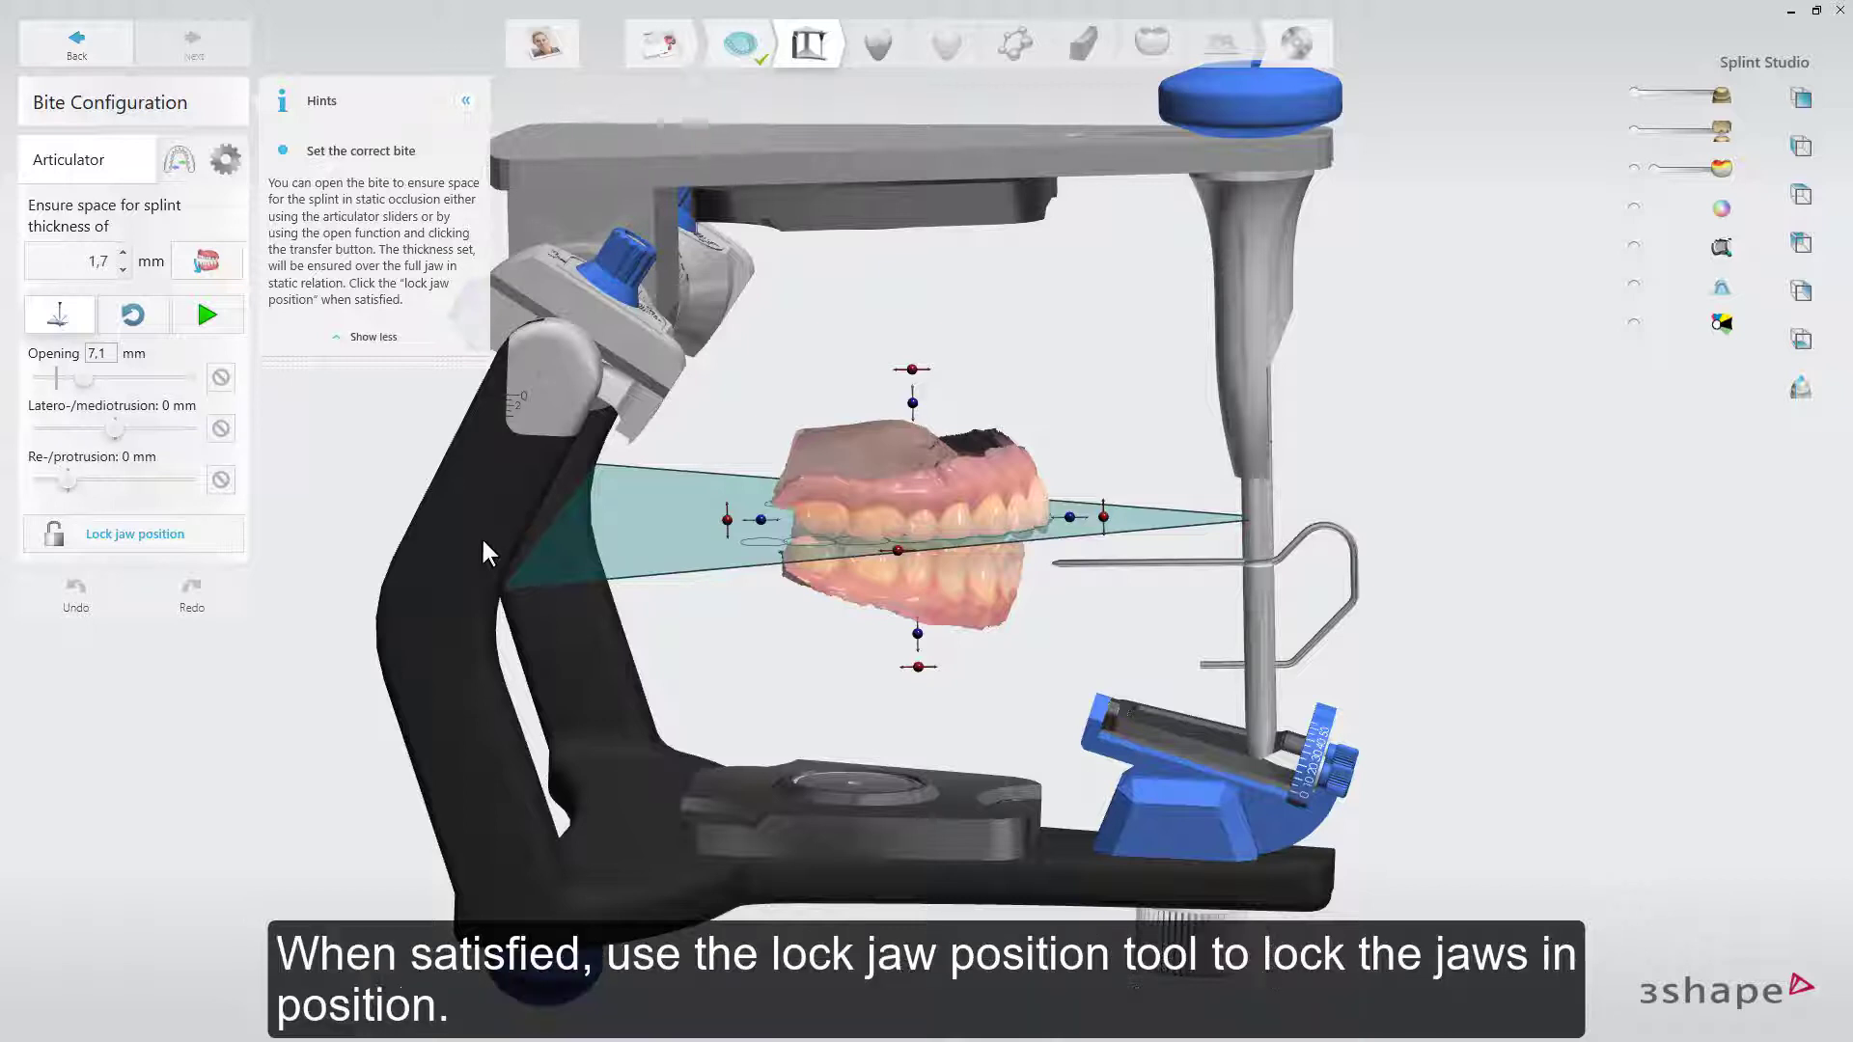
{"action": "left_click", "coordinate": [187, 535]}
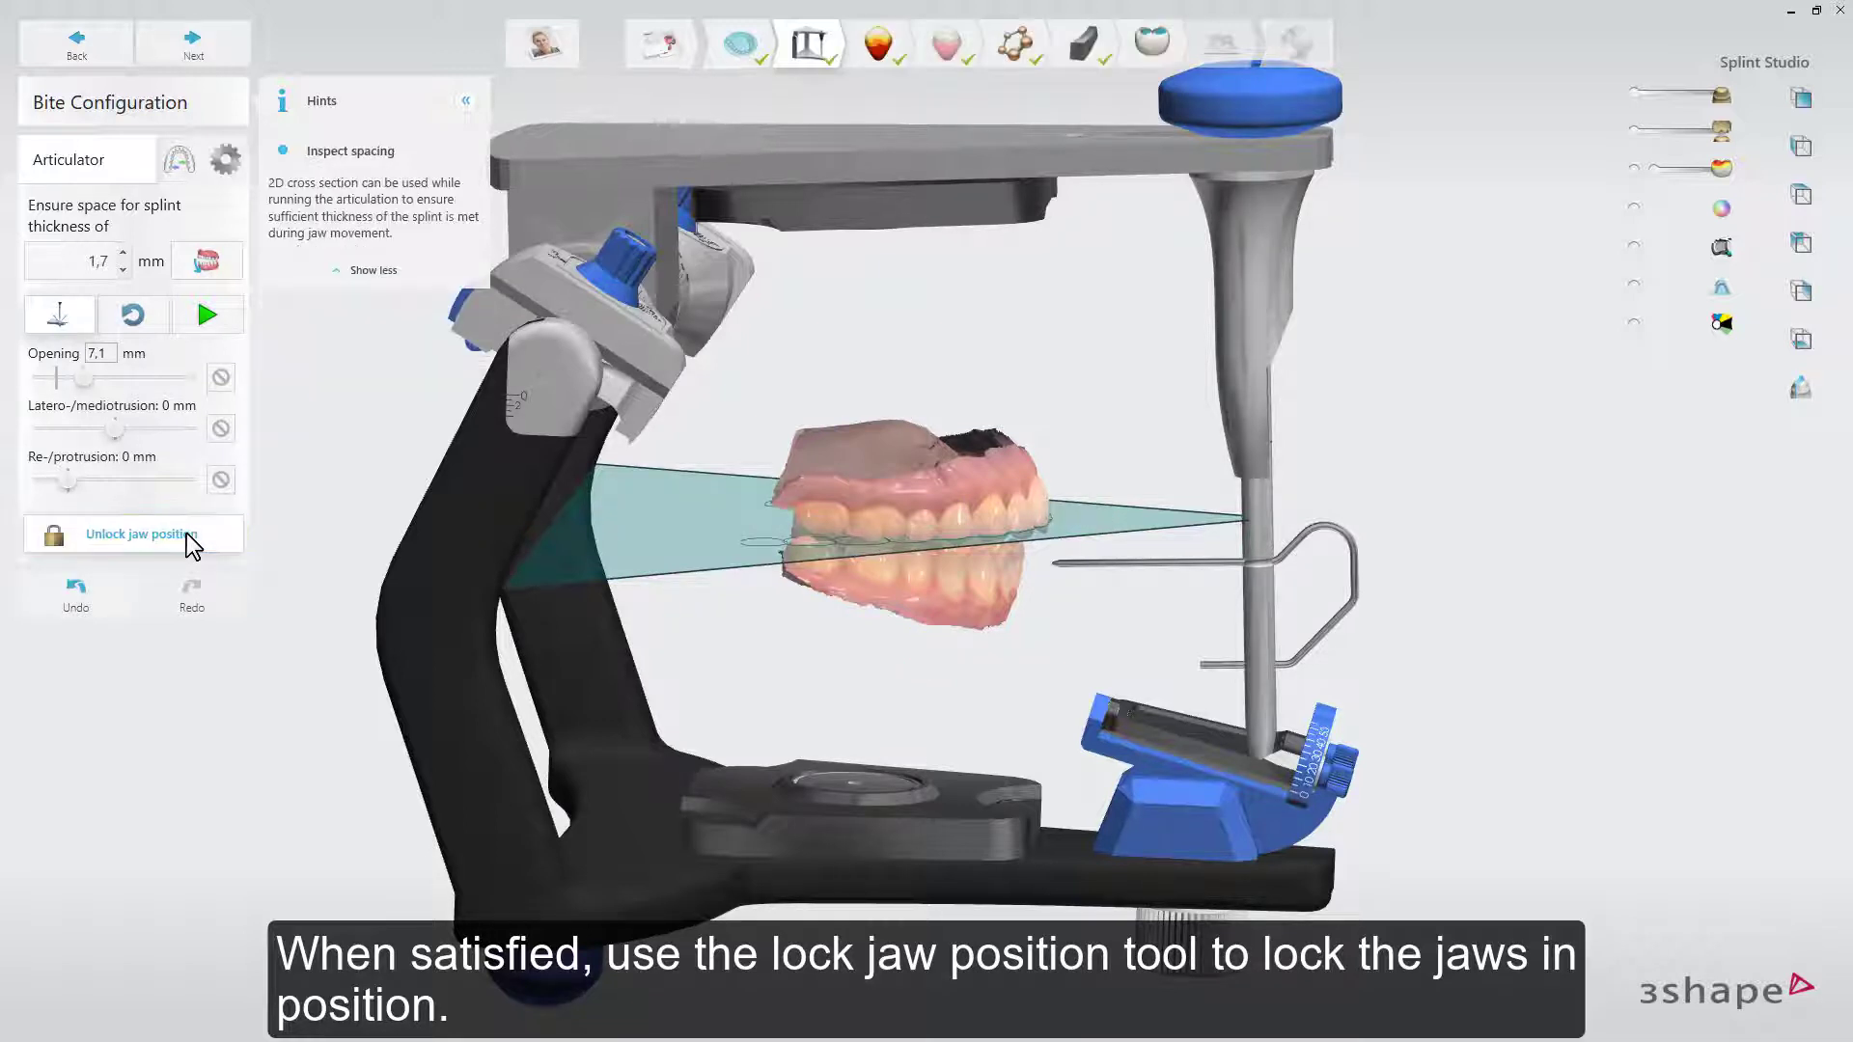
- Hide the articulator and place a 2D cross section across the molars on both sides of the arch, viewed from above
{"action": "left_click", "coordinate": [1810, 393]}
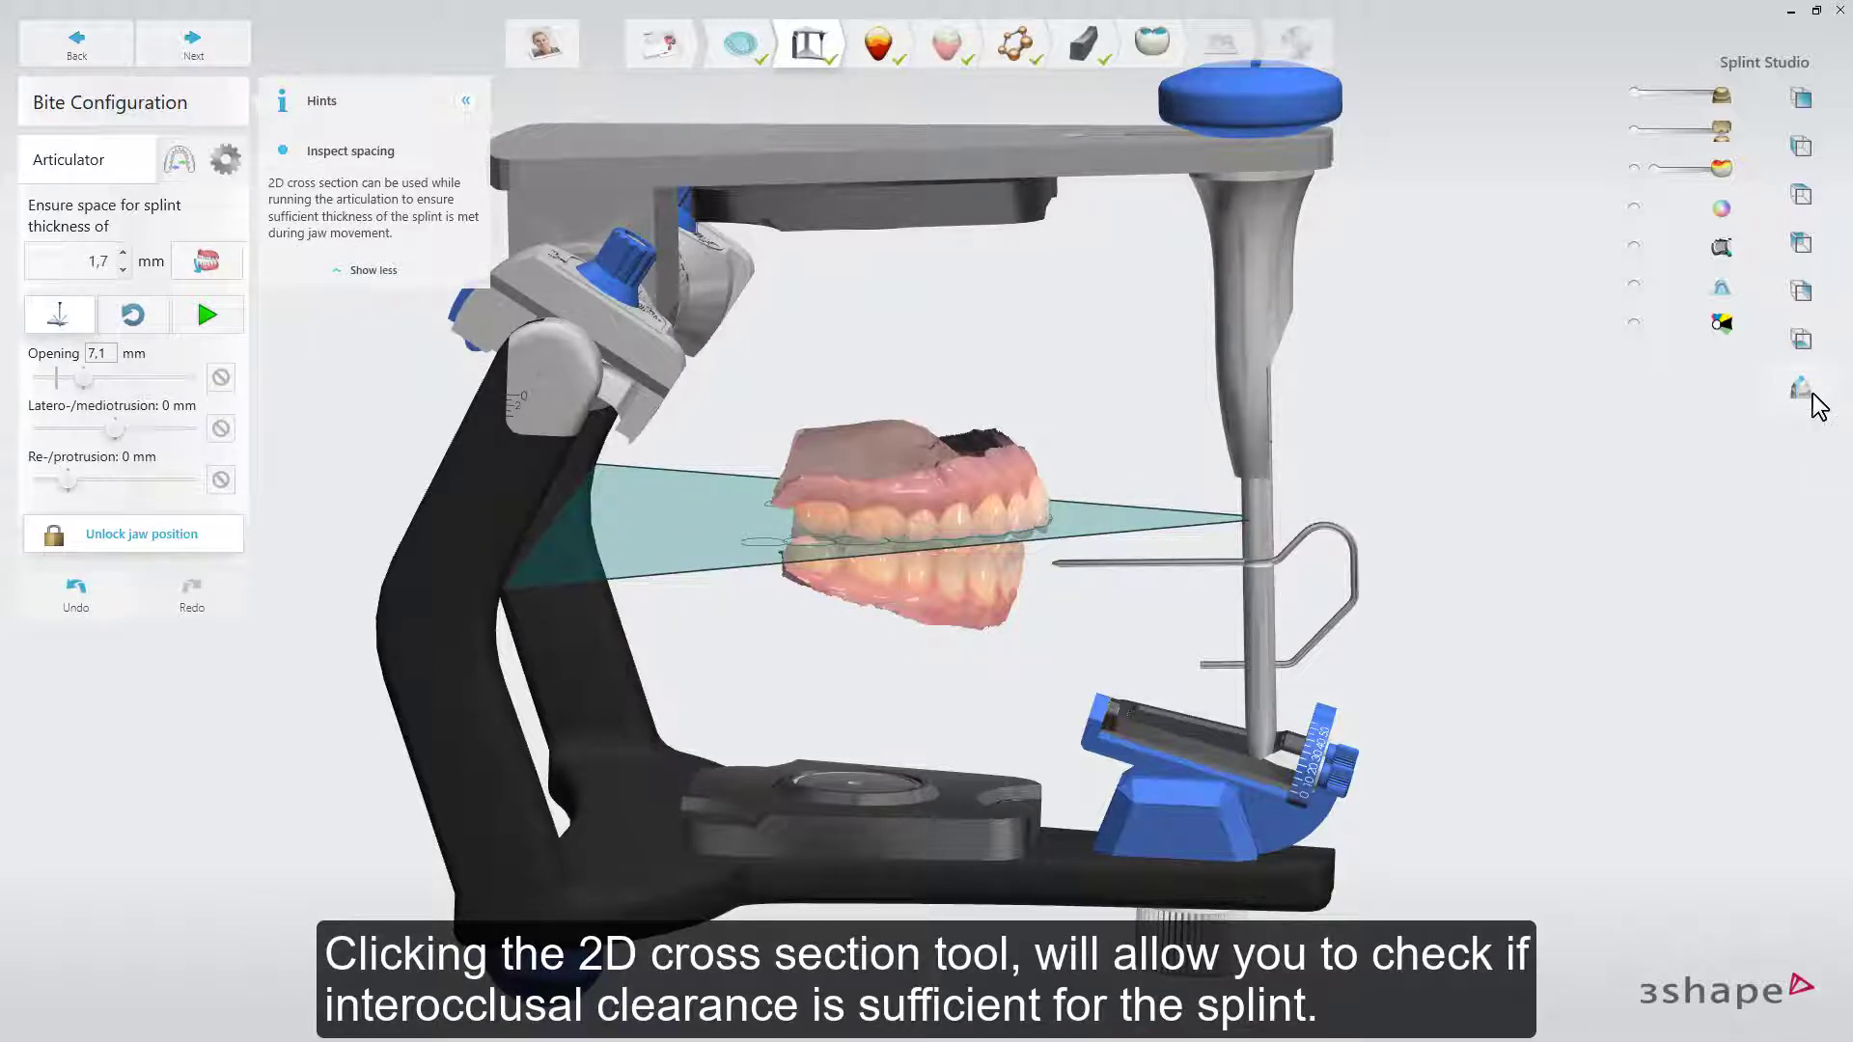
{"action": "right_click_drag", "start_coordinate": [859, 354], "coordinate": [854, 425]}
{"action": "left_click", "coordinate": [1629, 249]}
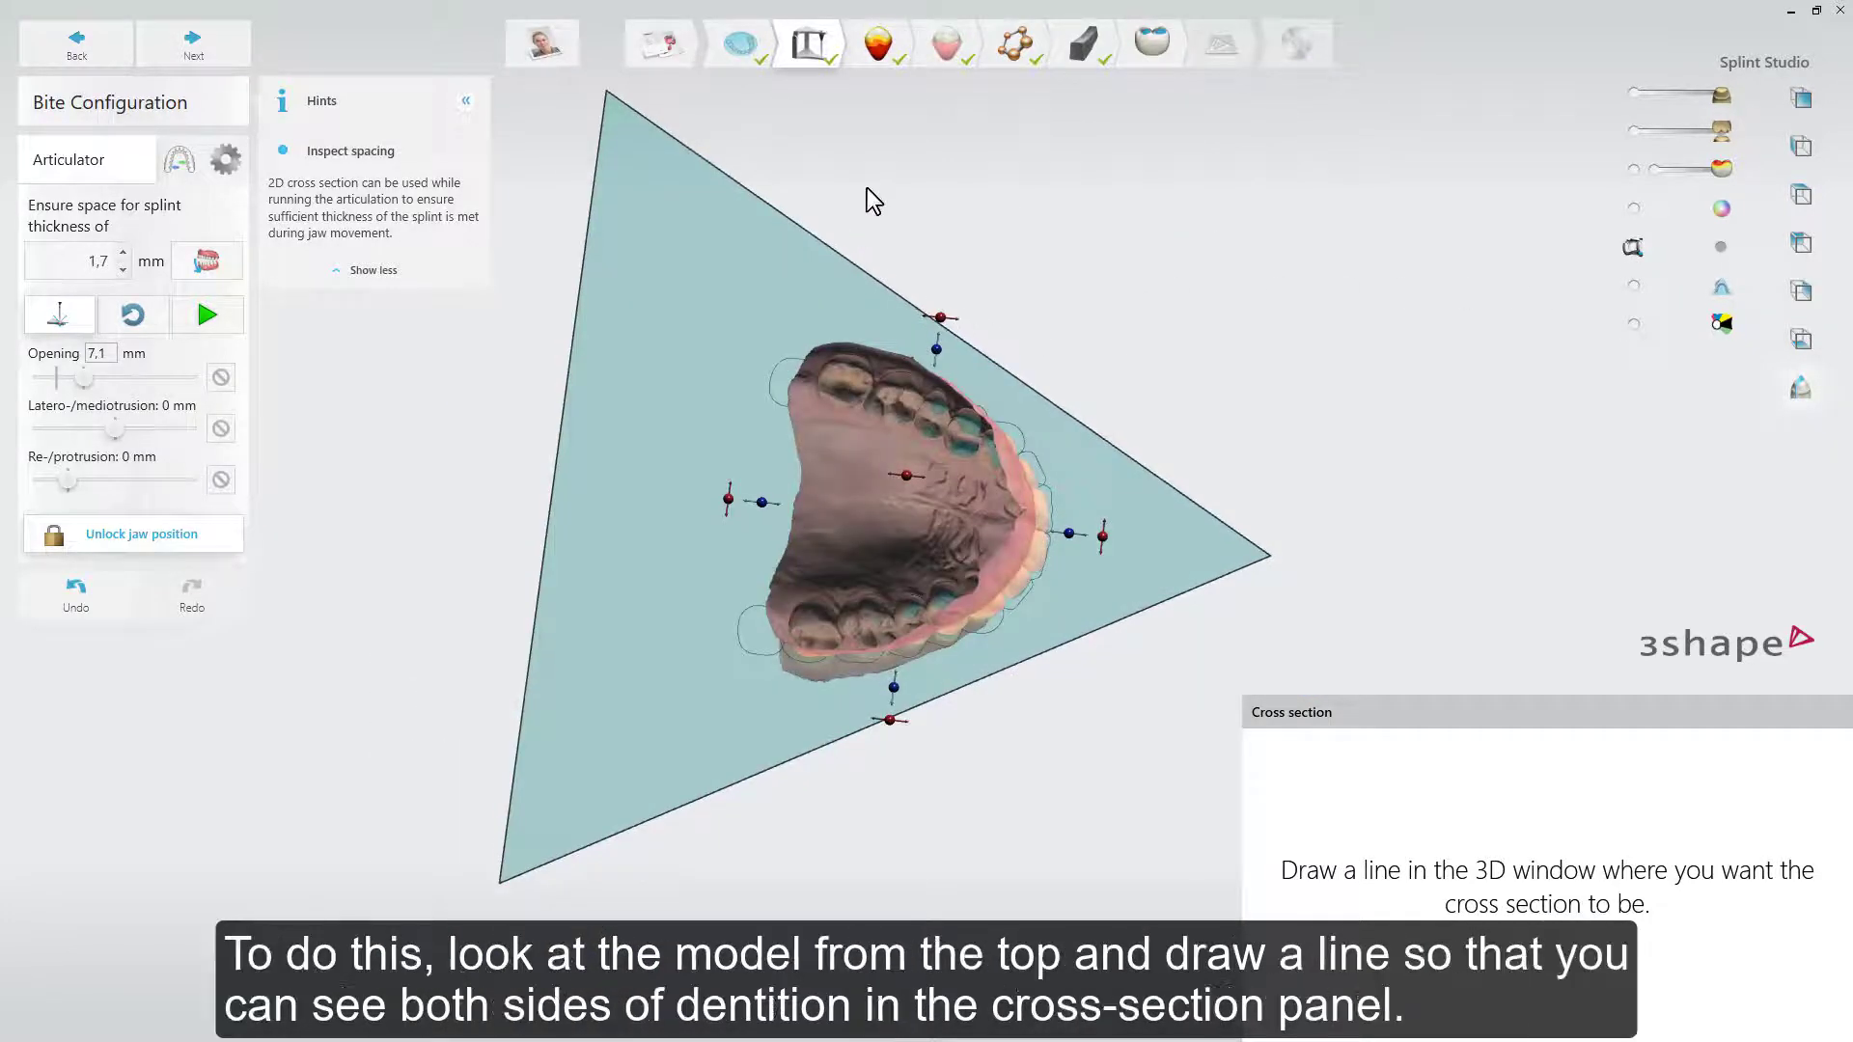
{"action": "mouse_move", "coordinate": [867, 188]}
{"action": "left_mouse_down"}
{"action": "mouse_move", "coordinate": [843, 711]}
{"action": "mouse_move", "coordinate": [807, 798]}
{"action": "left_mouse_up"}
{"action": "right_click_drag", "start_coordinate": [984, 807], "coordinate": [994, 582]}
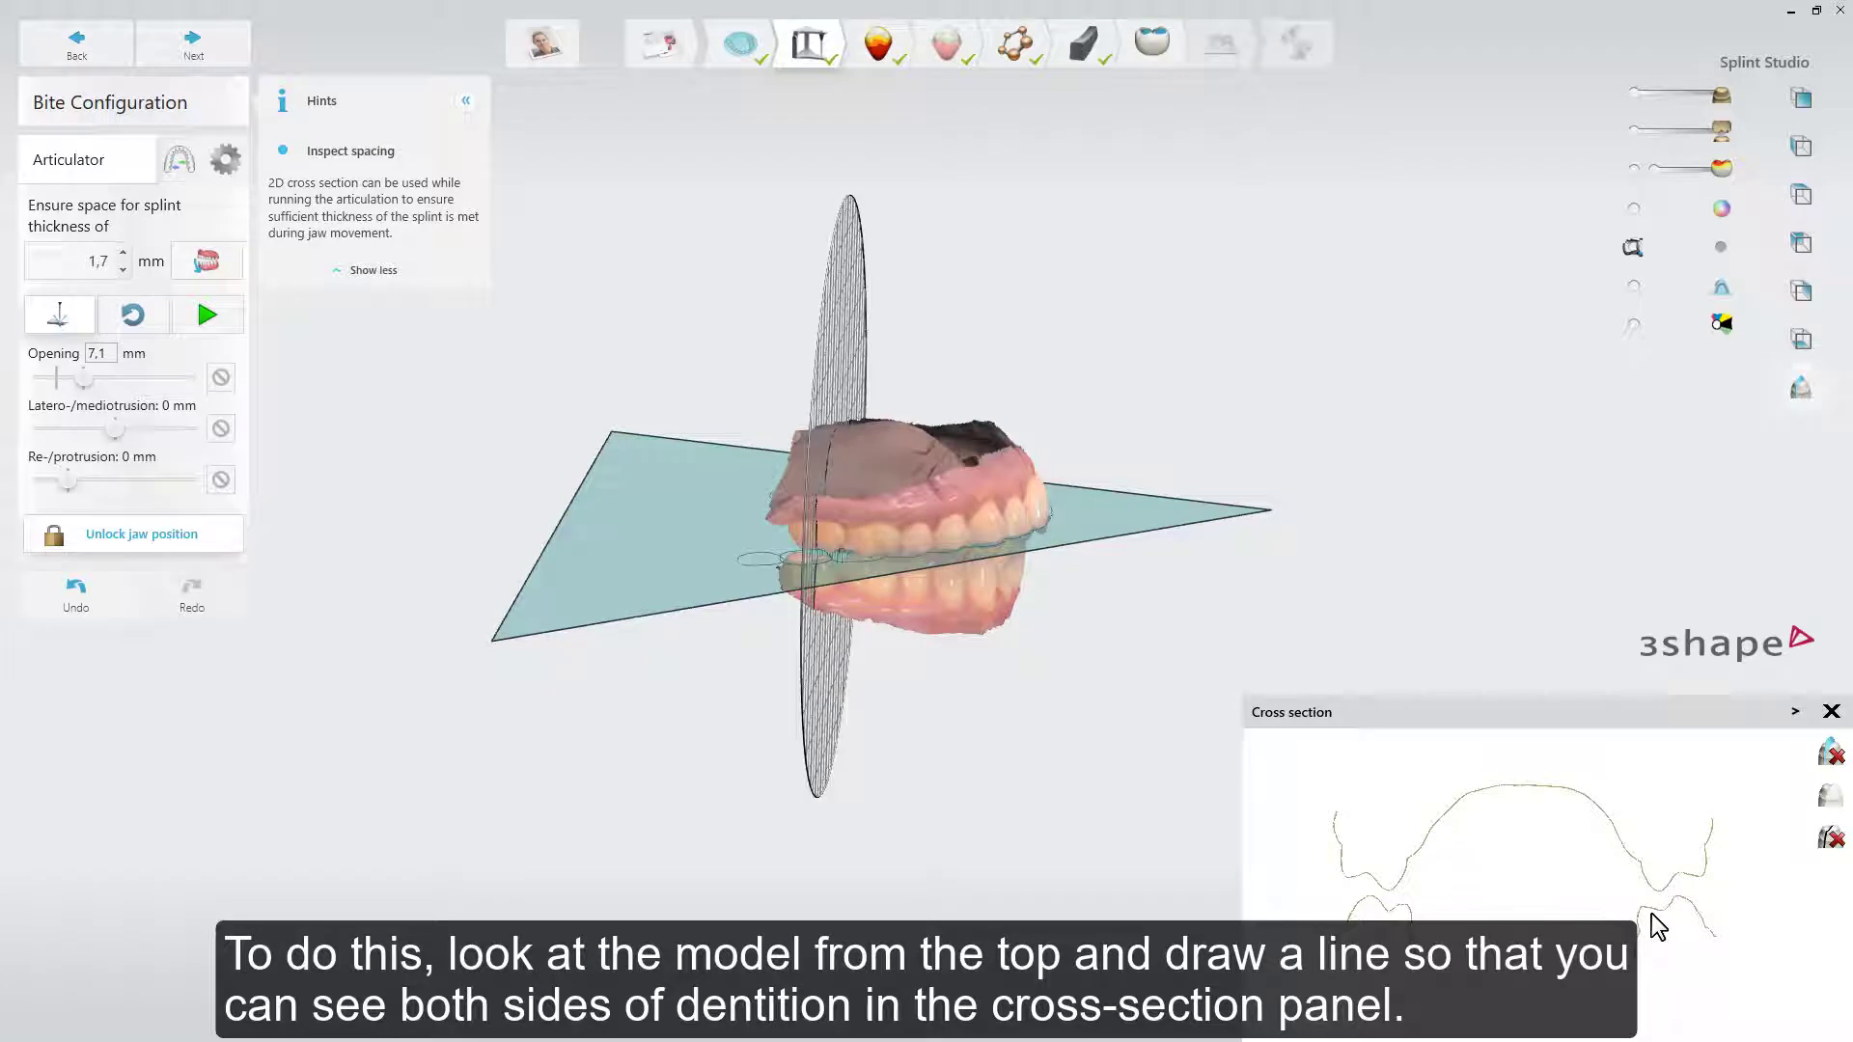
- Measure the clearance at the narrowest point between the upper and lower teeth in the cross section
{"action": "scroll", "coordinate": [1658, 927], "scroll_direction": "up", "scroll_amount": 2}
{"action": "scroll", "coordinate": [1652, 914], "scroll_direction": "up", "scroll_amount": 3}
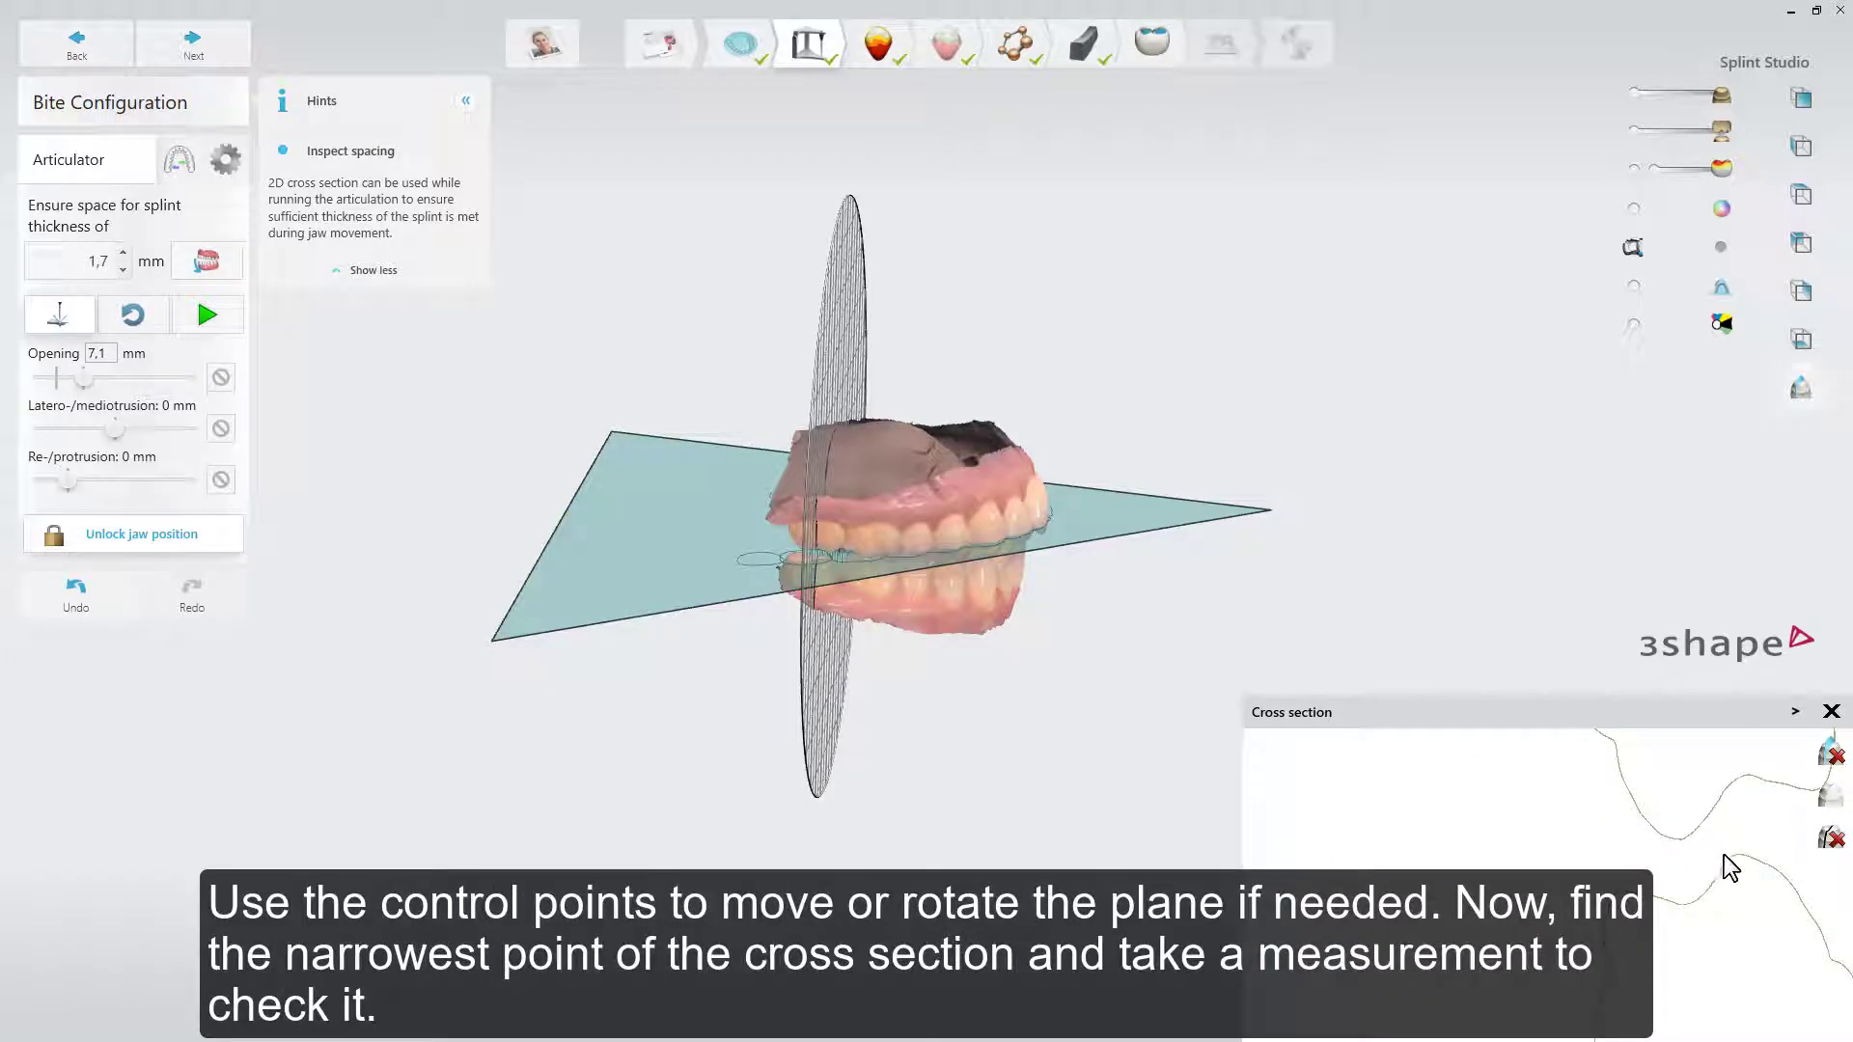
{"action": "left_click_drag", "start_coordinate": [1723, 860], "coordinate": [1695, 834]}
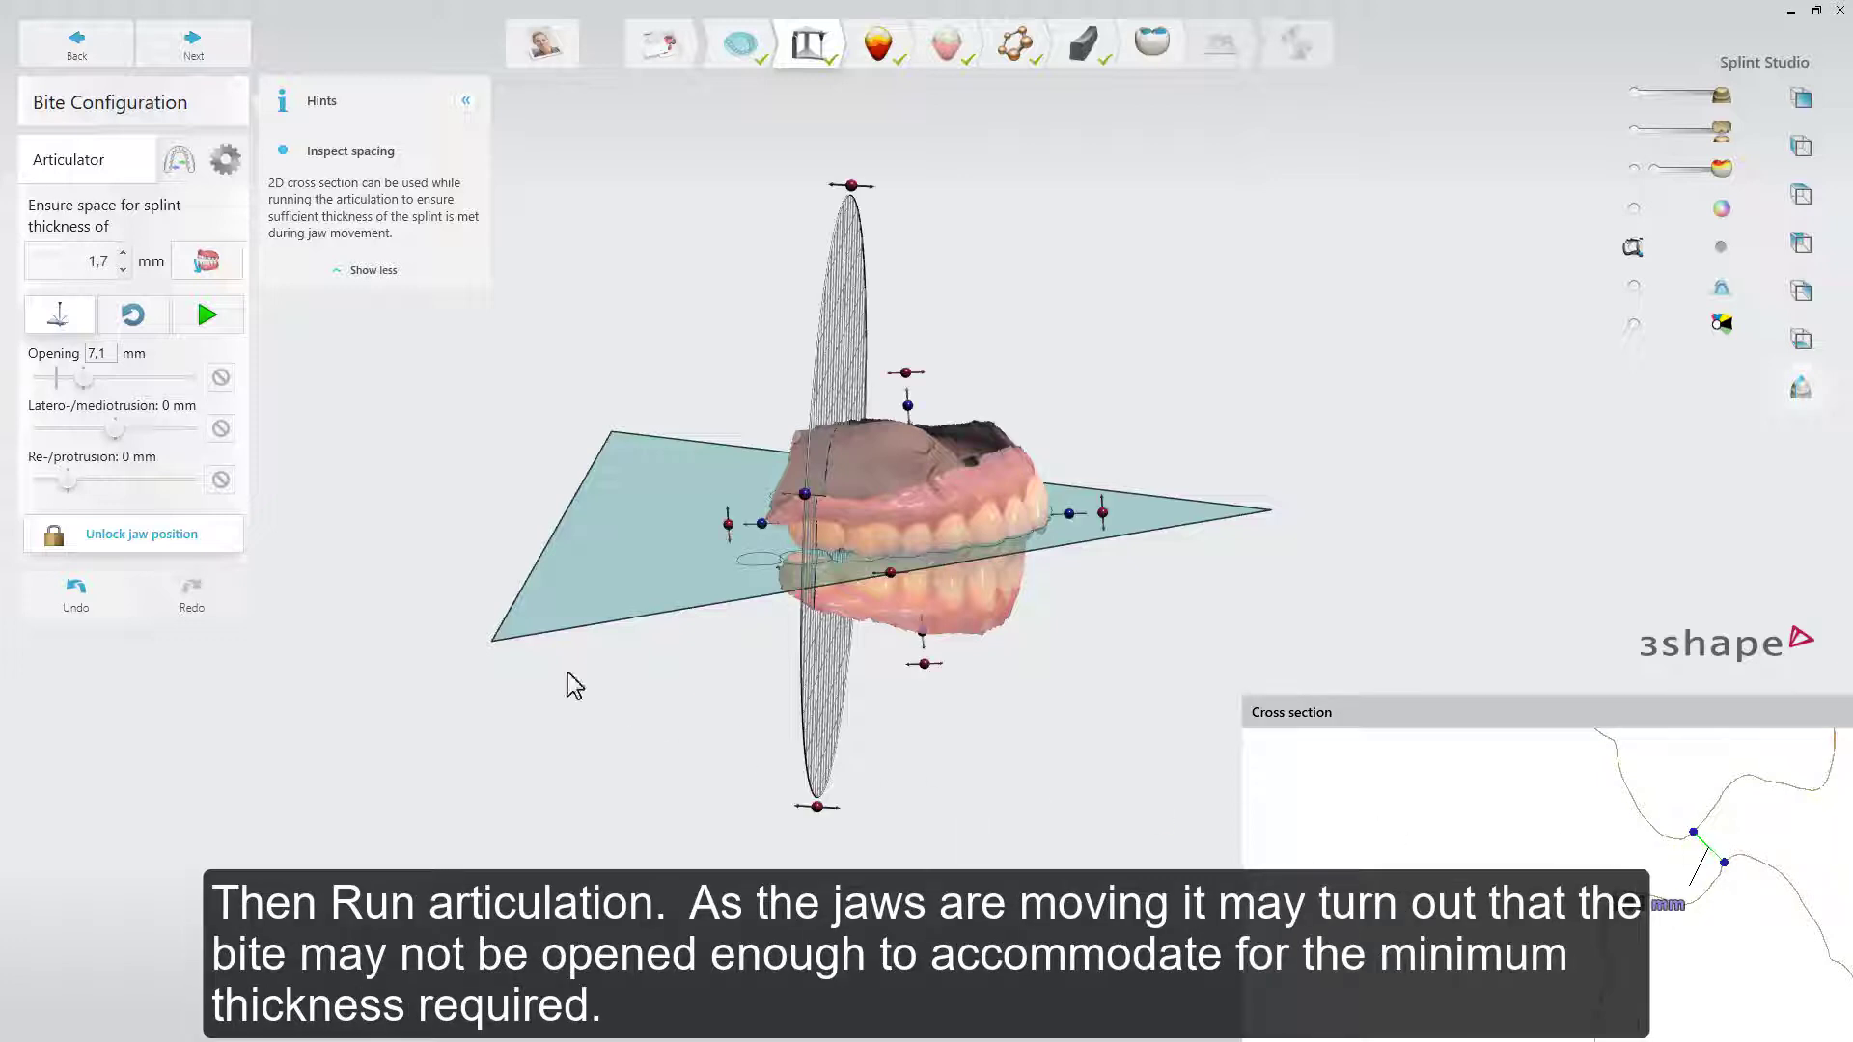
- Run the articulation to check the measured clearance during jaw movement, then close the cross section and show the articulator again
{"action": "left_click", "coordinate": [206, 317]}
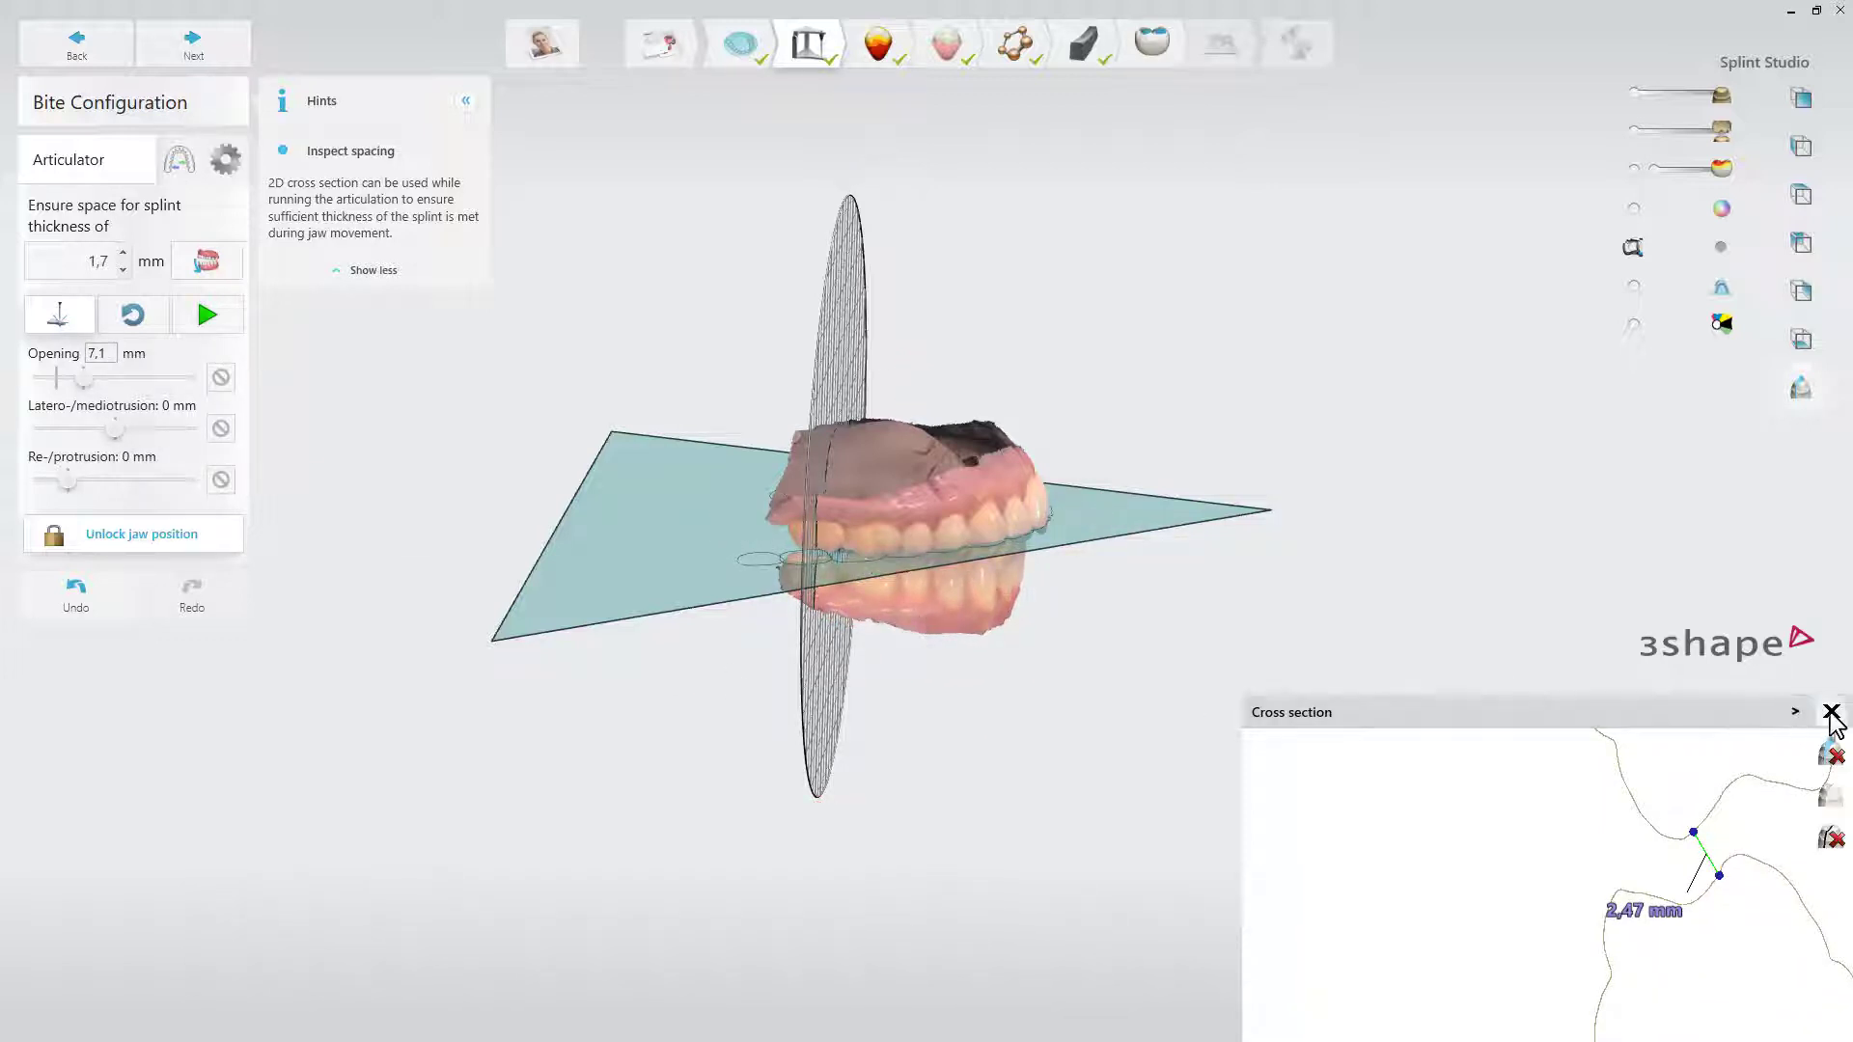
{"action": "left_click", "coordinate": [1833, 711]}
{"action": "left_click", "coordinate": [1722, 247]}
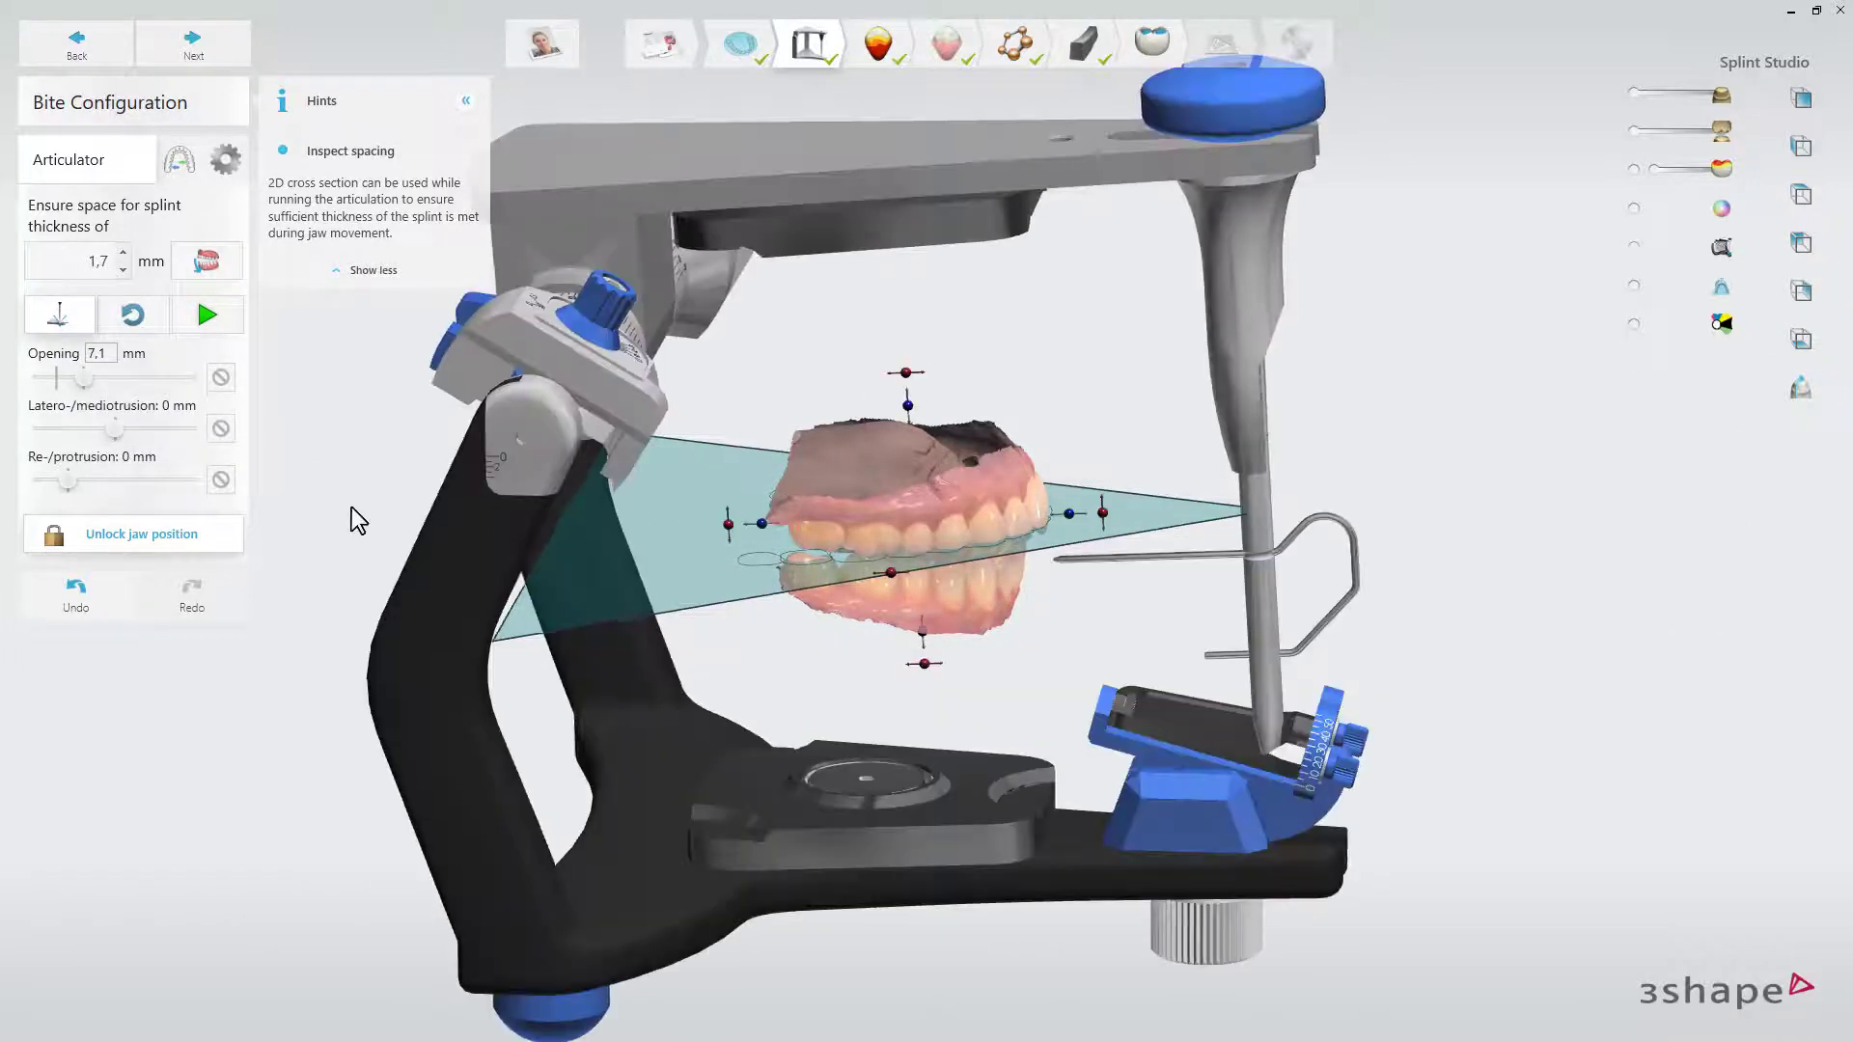
- In Blocking Out, set the insertion direction from the occlusal view and correct the tunnels in the upper jaw model
{"action": "left_click", "coordinate": [235, 57]}
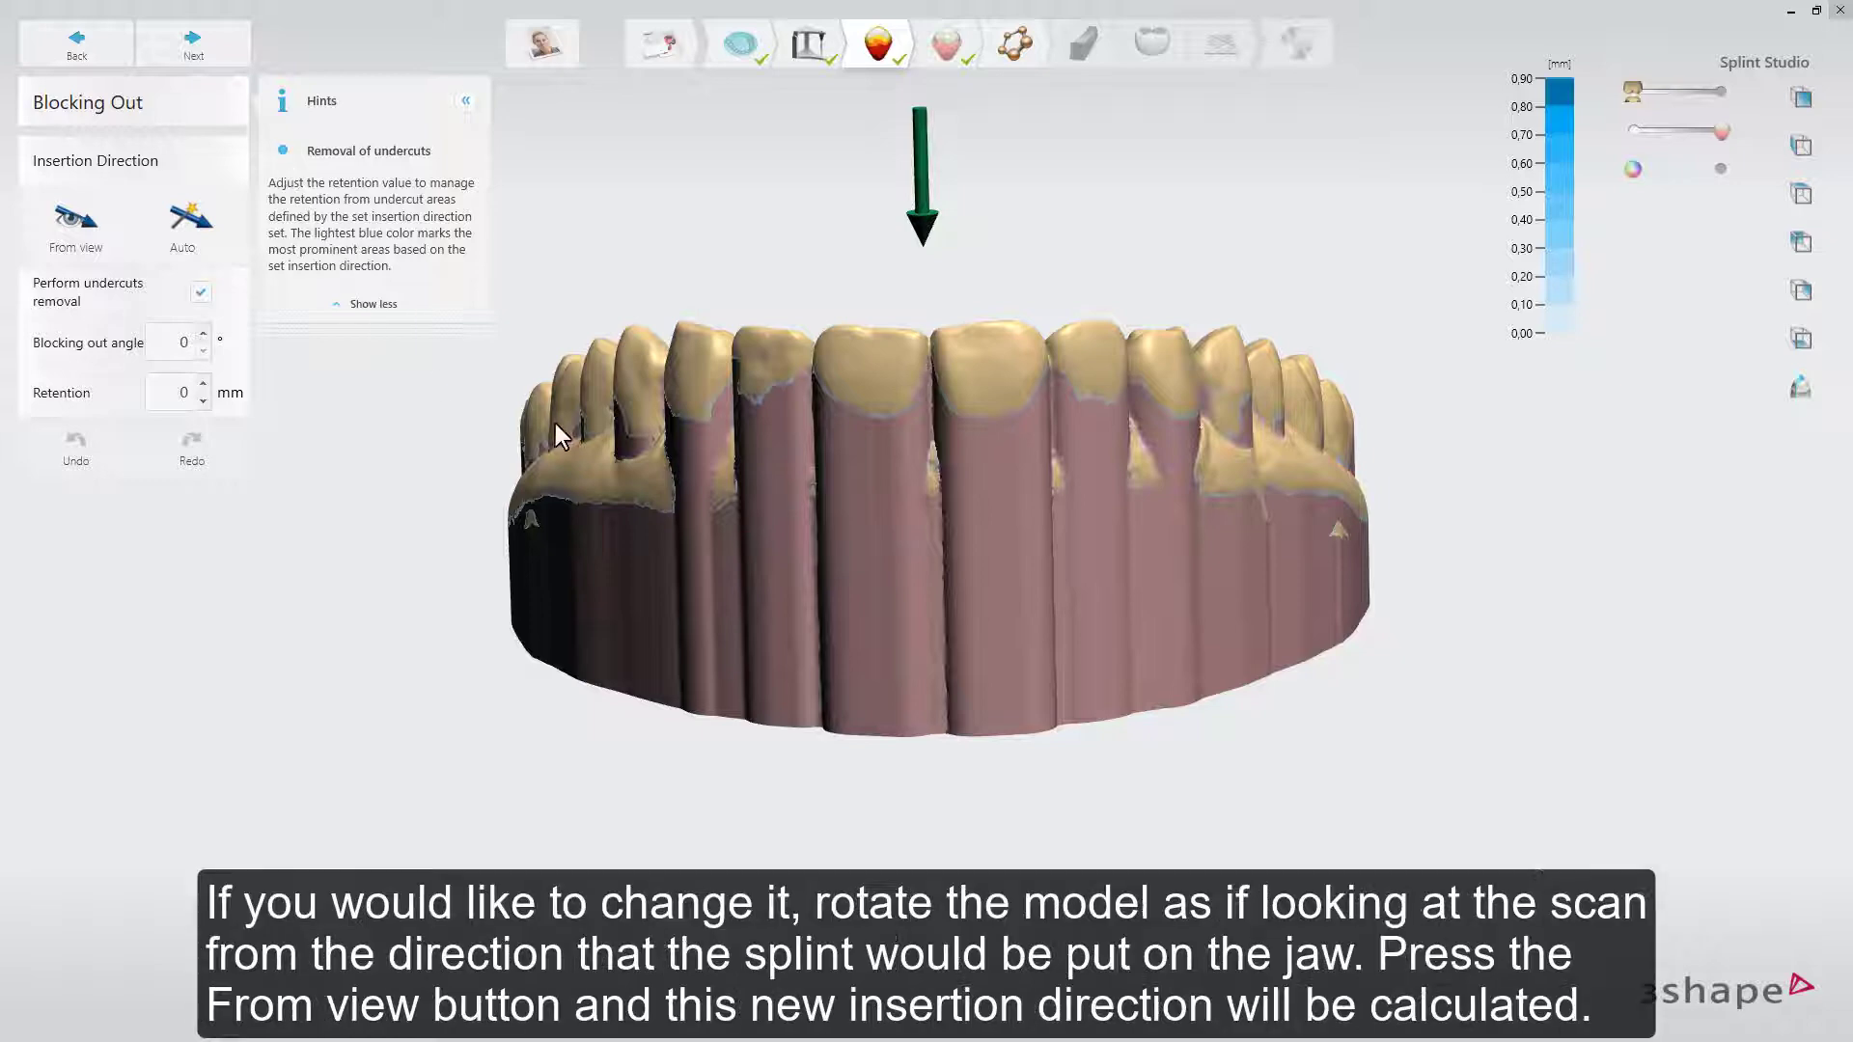
{"action": "mouse_move", "coordinate": [554, 424]}
{"action": "right_mouse_down"}
{"action": "mouse_move", "coordinate": [936, 328]}
{"action": "mouse_move", "coordinate": [1315, 314]}
{"action": "mouse_move", "coordinate": [1462, 538]}
{"action": "mouse_move", "coordinate": [1435, 579]}
{"action": "mouse_move", "coordinate": [1055, 536]}
{"action": "mouse_move", "coordinate": [1052, 456]}
{"action": "mouse_move", "coordinate": [1037, 476]}
{"action": "right_mouse_up"}
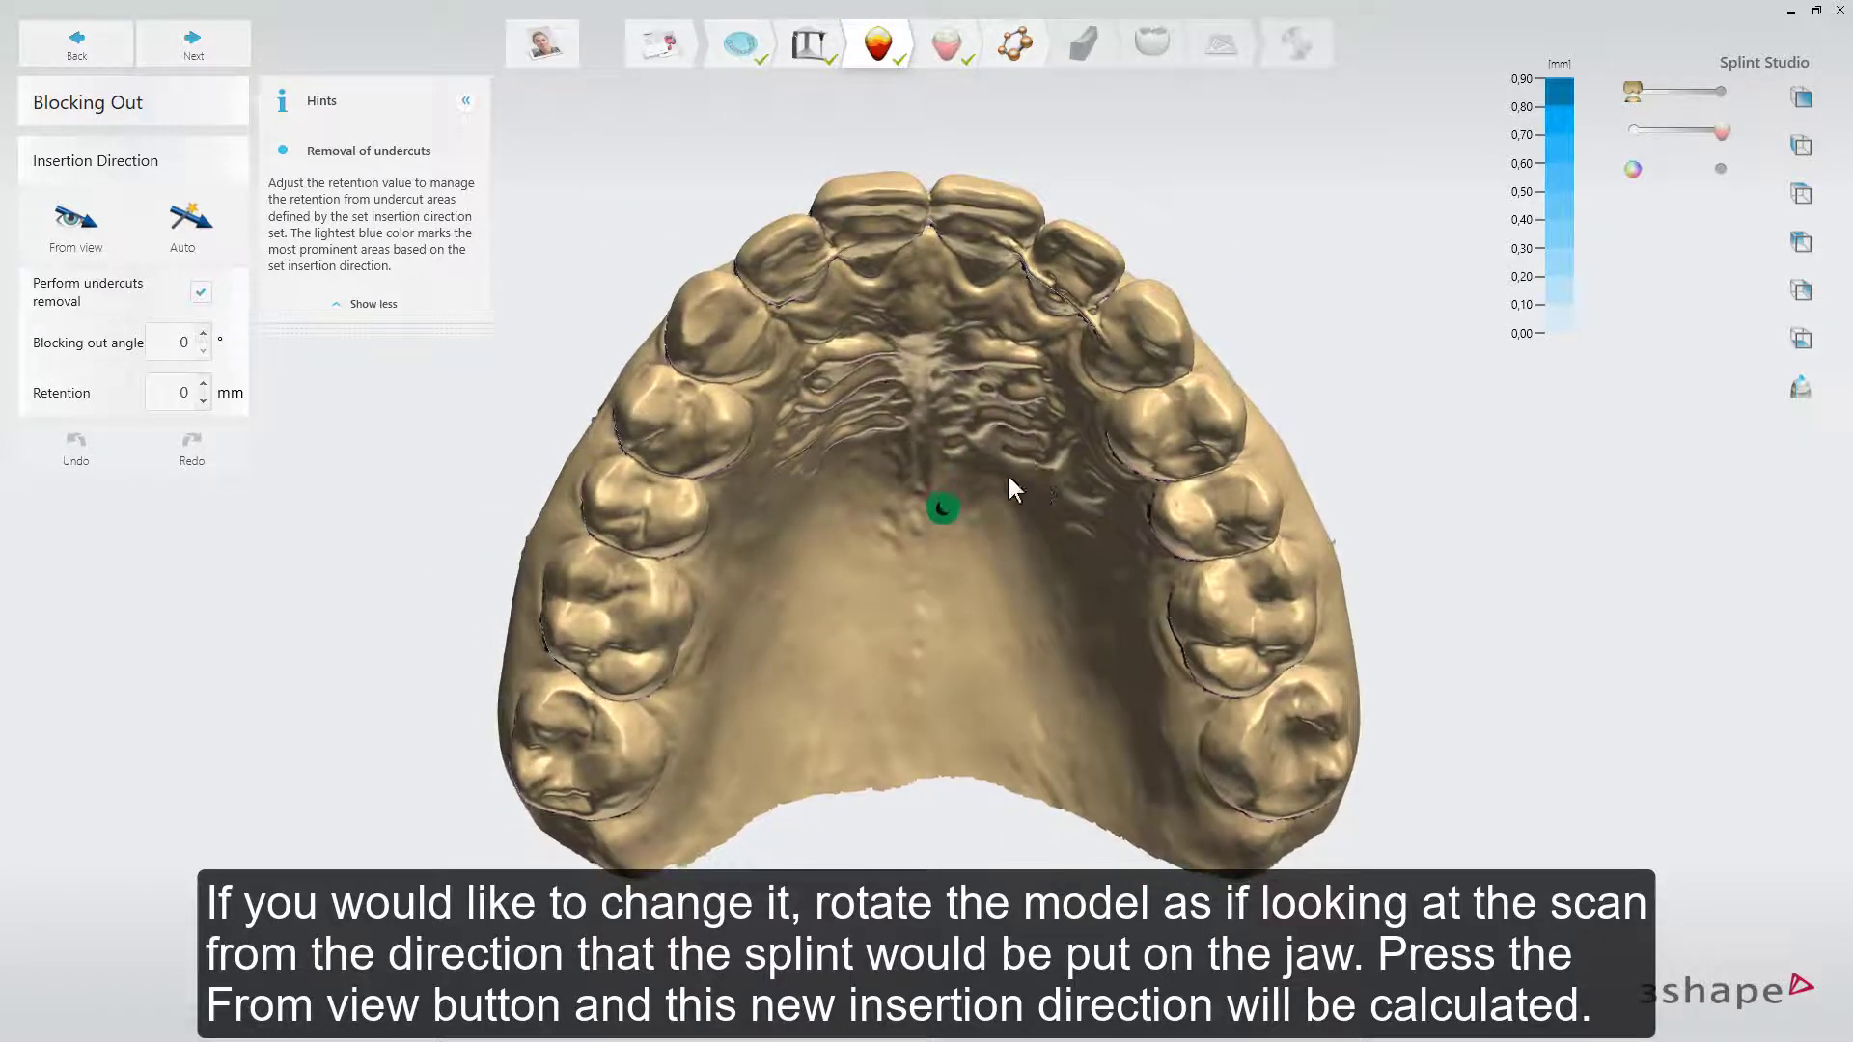
{"action": "left_click", "coordinate": [108, 224]}
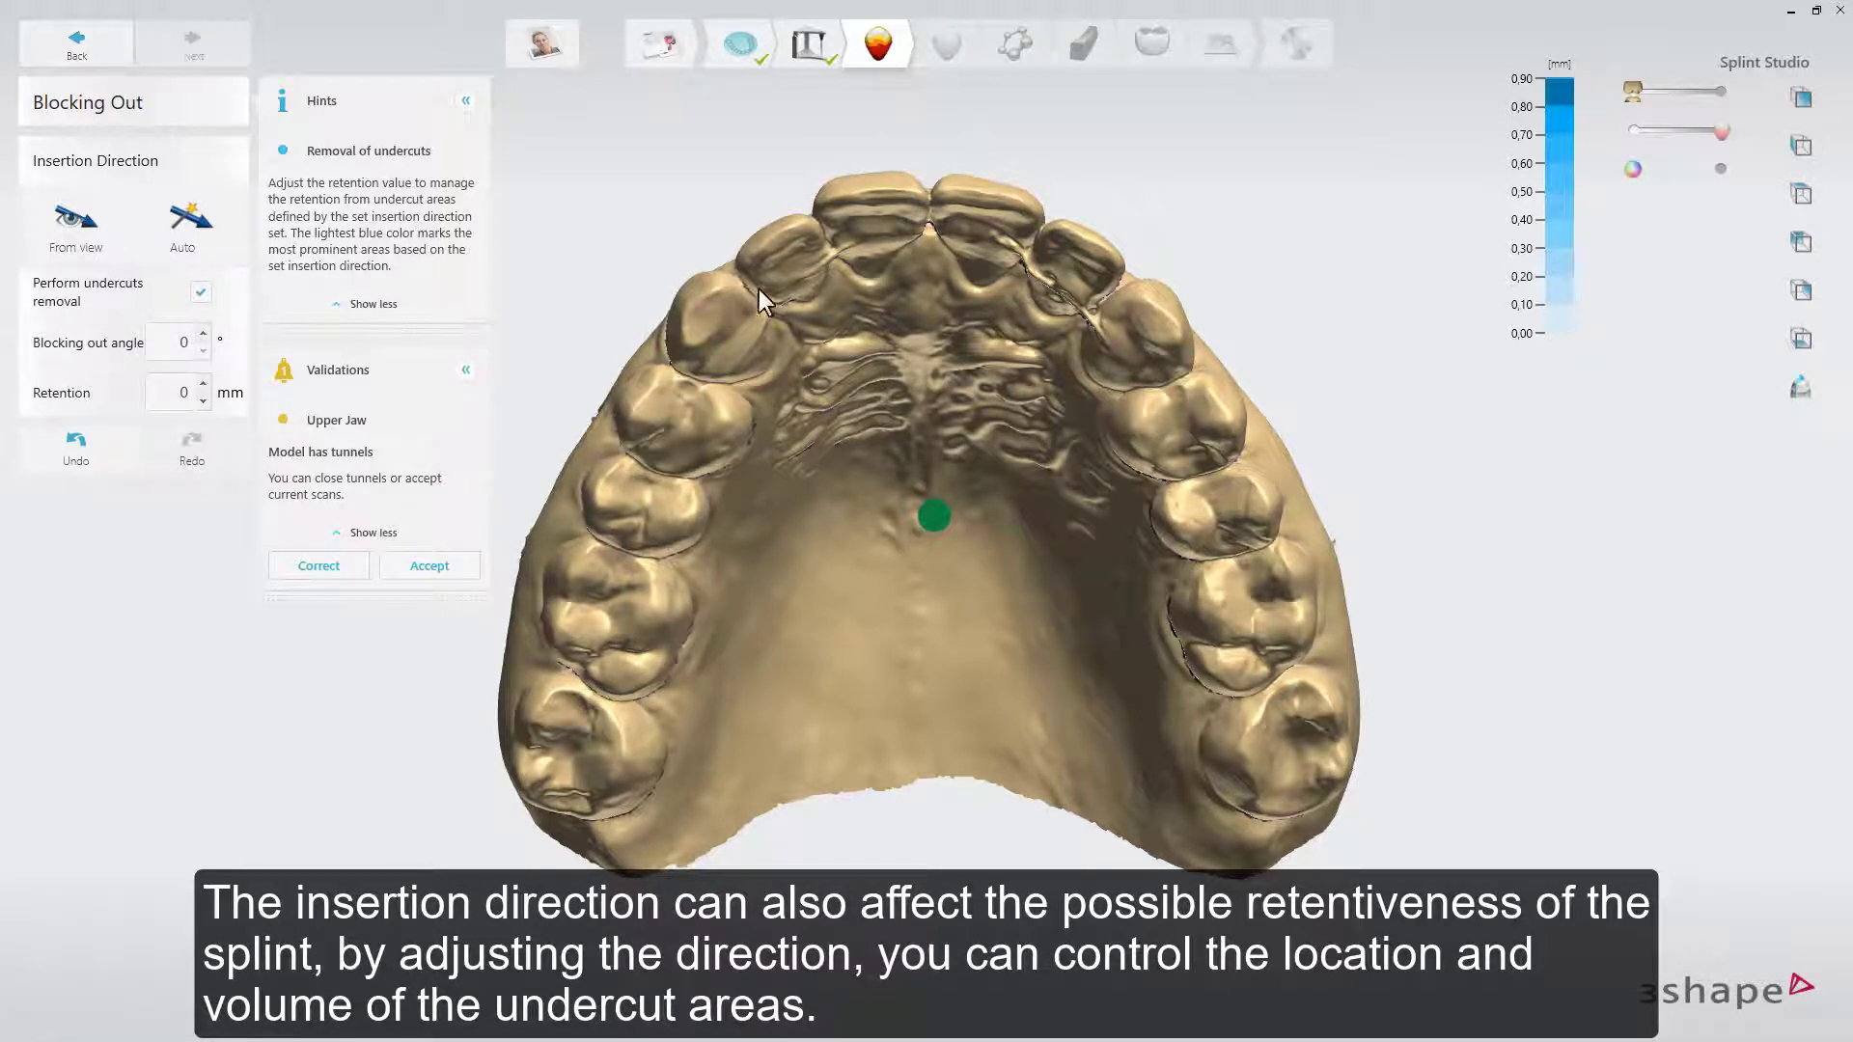
{"action": "mouse_move", "coordinate": [988, 209]}
{"action": "right_mouse_down"}
{"action": "mouse_move", "coordinate": [996, 350]}
{"action": "mouse_move", "coordinate": [993, 257]}
{"action": "mouse_move", "coordinate": [1034, 236]}
{"action": "mouse_move", "coordinate": [1218, 247]}
{"action": "mouse_move", "coordinate": [994, 242]}
{"action": "mouse_move", "coordinate": [1000, 189]}
{"action": "right_mouse_up"}
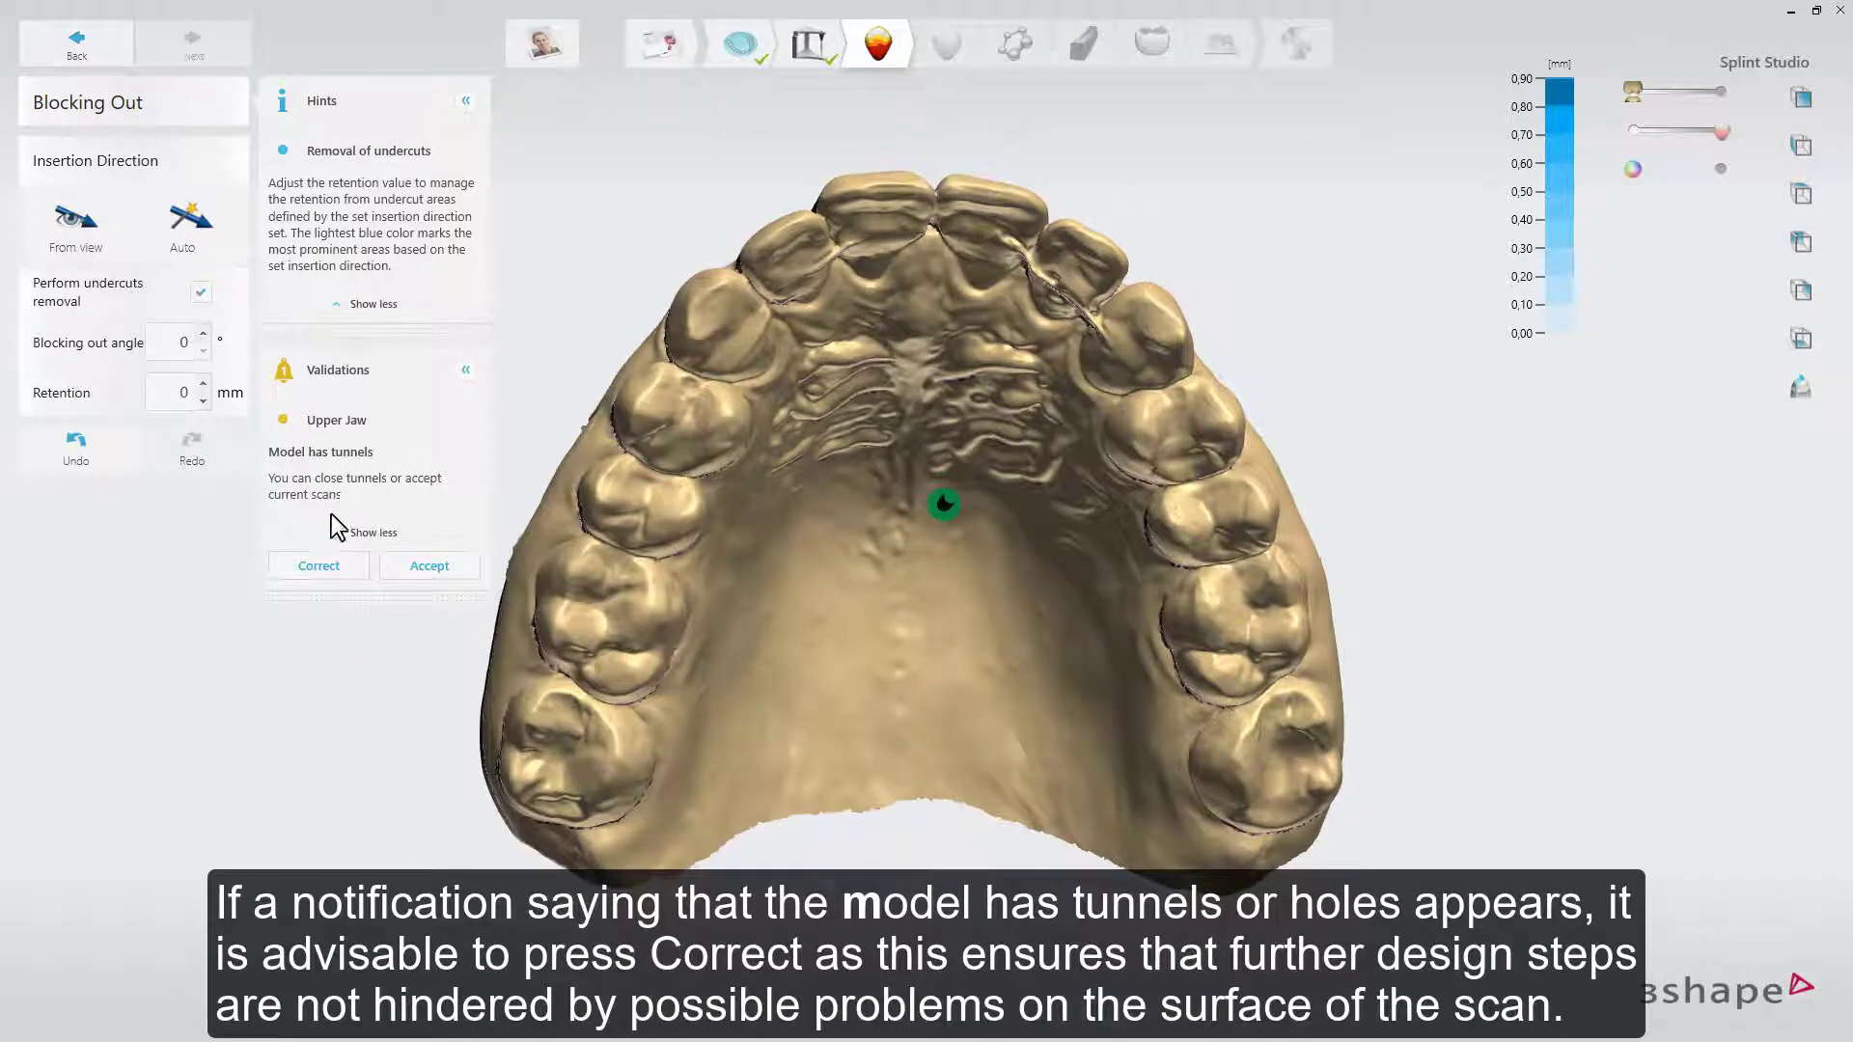
{"action": "left_click", "coordinate": [289, 570]}
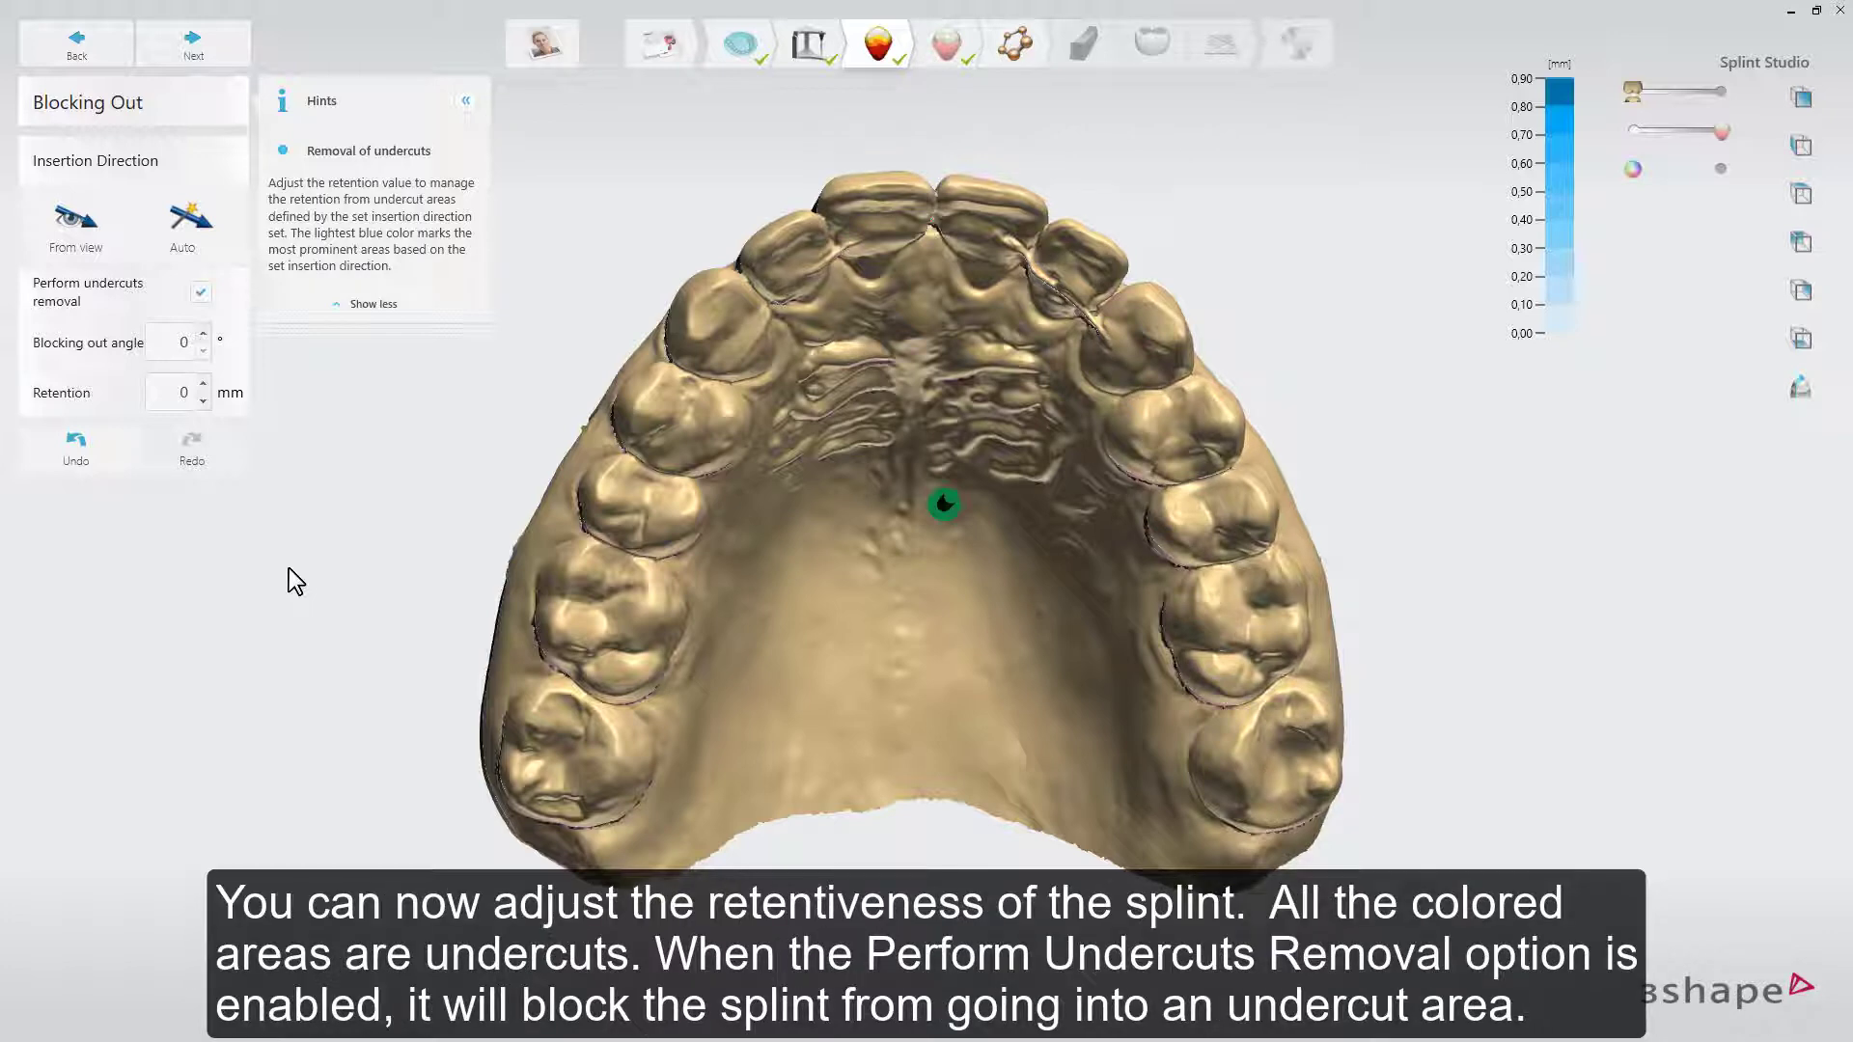
- Inspect the colored undercut areas around the upper teeth and set the retention to 0.1 mm
{"action": "mouse_move", "coordinate": [334, 512]}
{"action": "right_mouse_down"}
{"action": "mouse_move", "coordinate": [334, 467]}
{"action": "mouse_move", "coordinate": [255, 469]}
{"action": "right_mouse_up"}
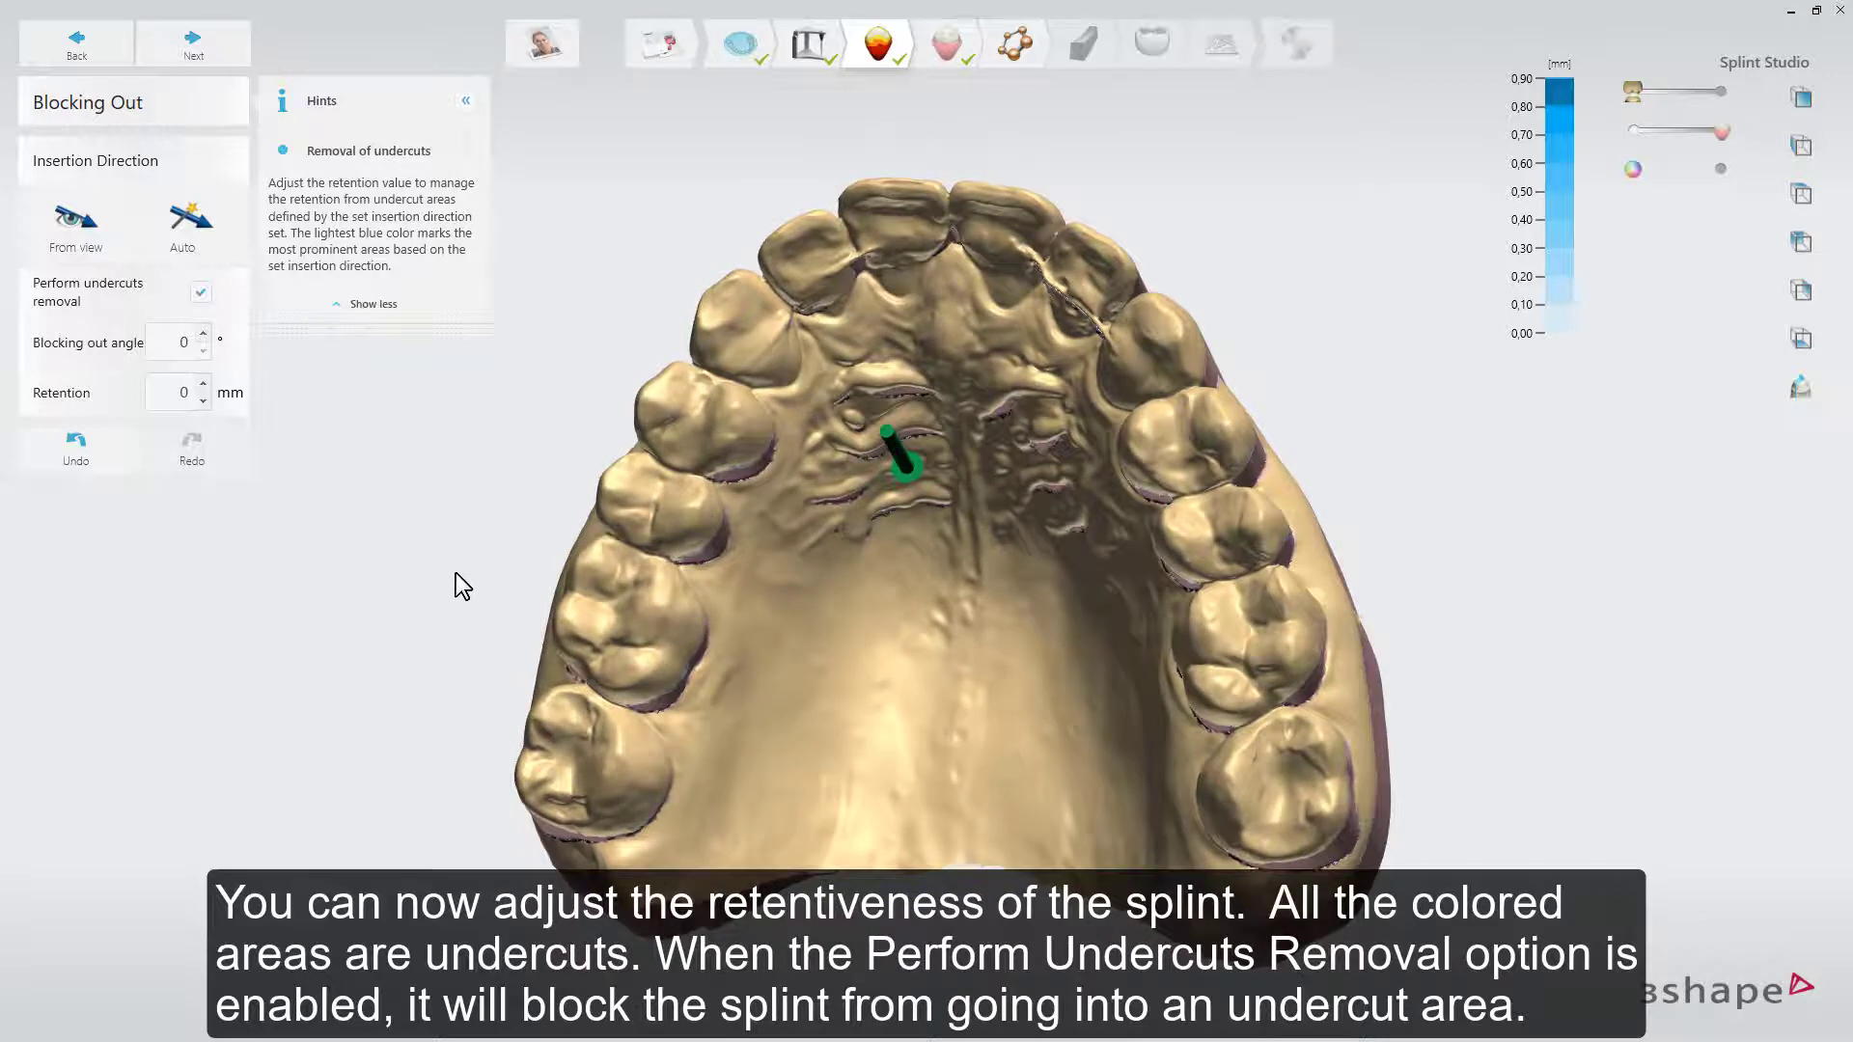
{"action": "mouse_move", "coordinate": [456, 573]}
{"action": "right_mouse_down"}
{"action": "mouse_move", "coordinate": [512, 475]}
{"action": "mouse_move", "coordinate": [714, 436]}
{"action": "mouse_move", "coordinate": [849, 437]}
{"action": "right_mouse_up"}
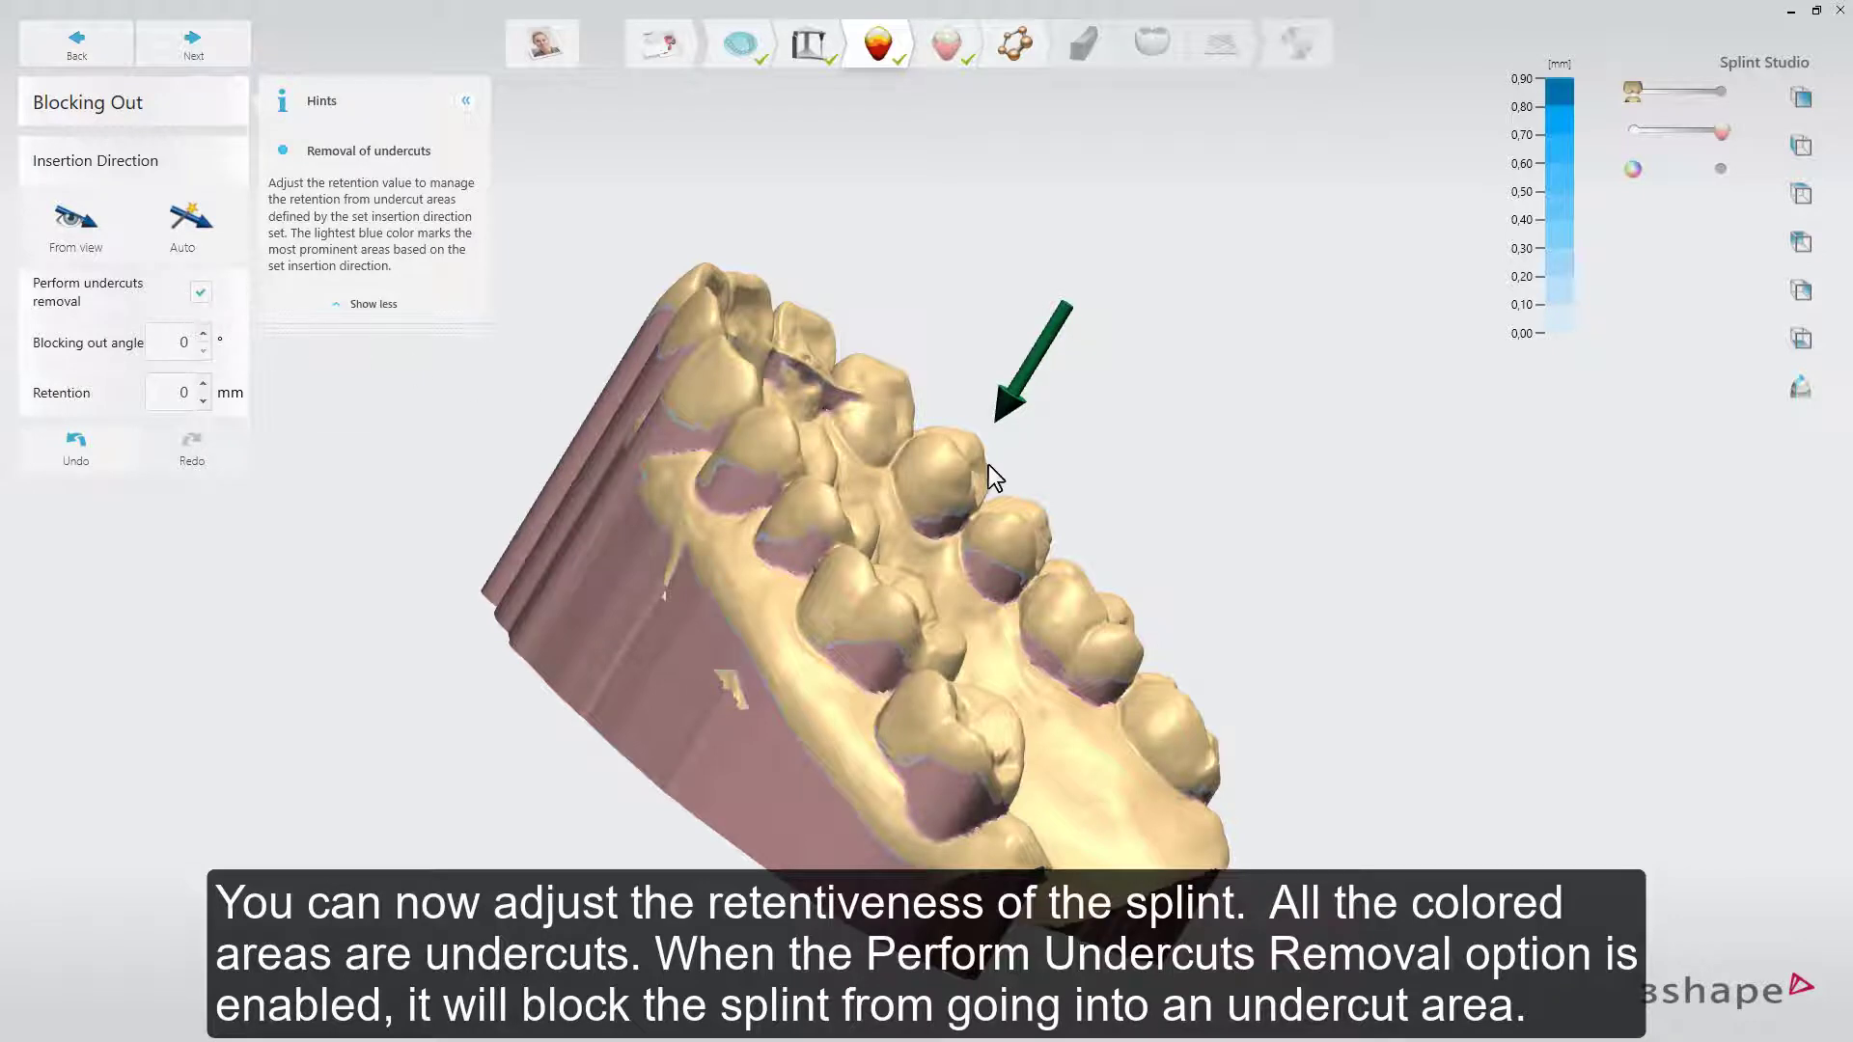
{"action": "right_click_drag", "start_coordinate": [988, 468], "coordinate": [673, 600]}
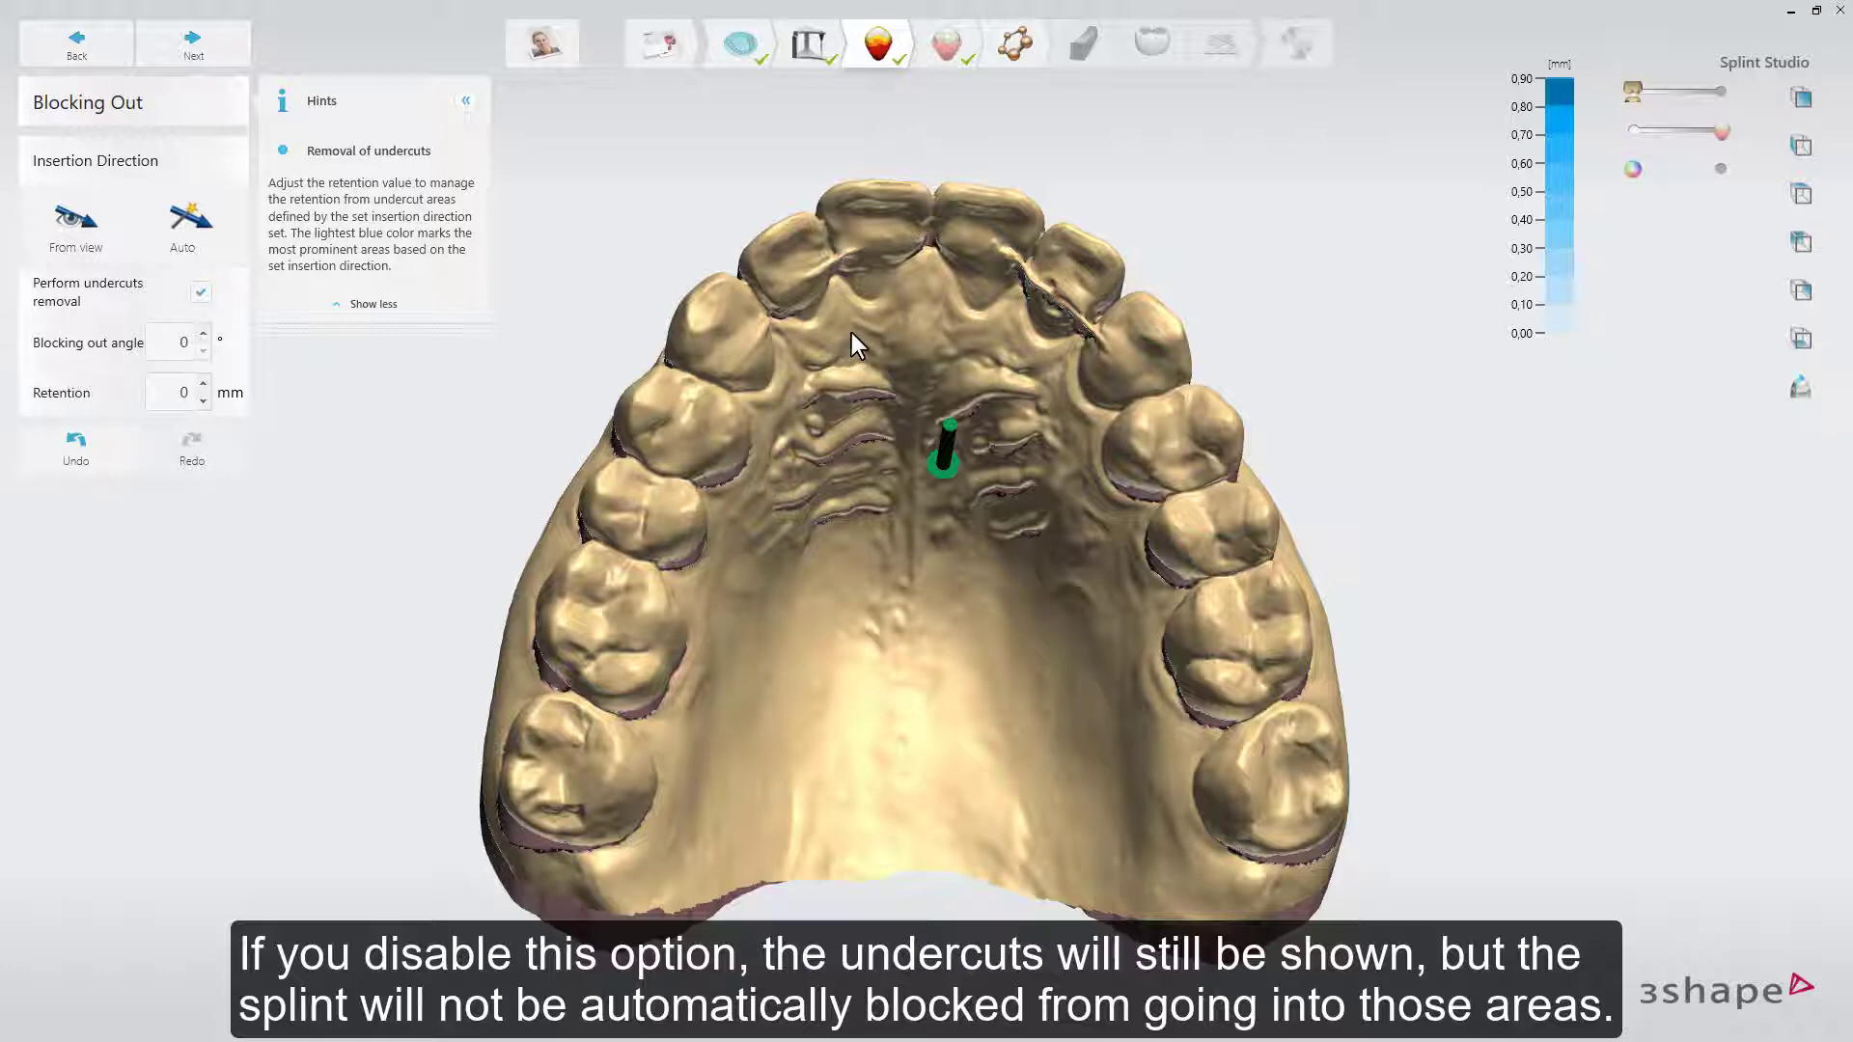
{"action": "left_click", "coordinate": [205, 385]}
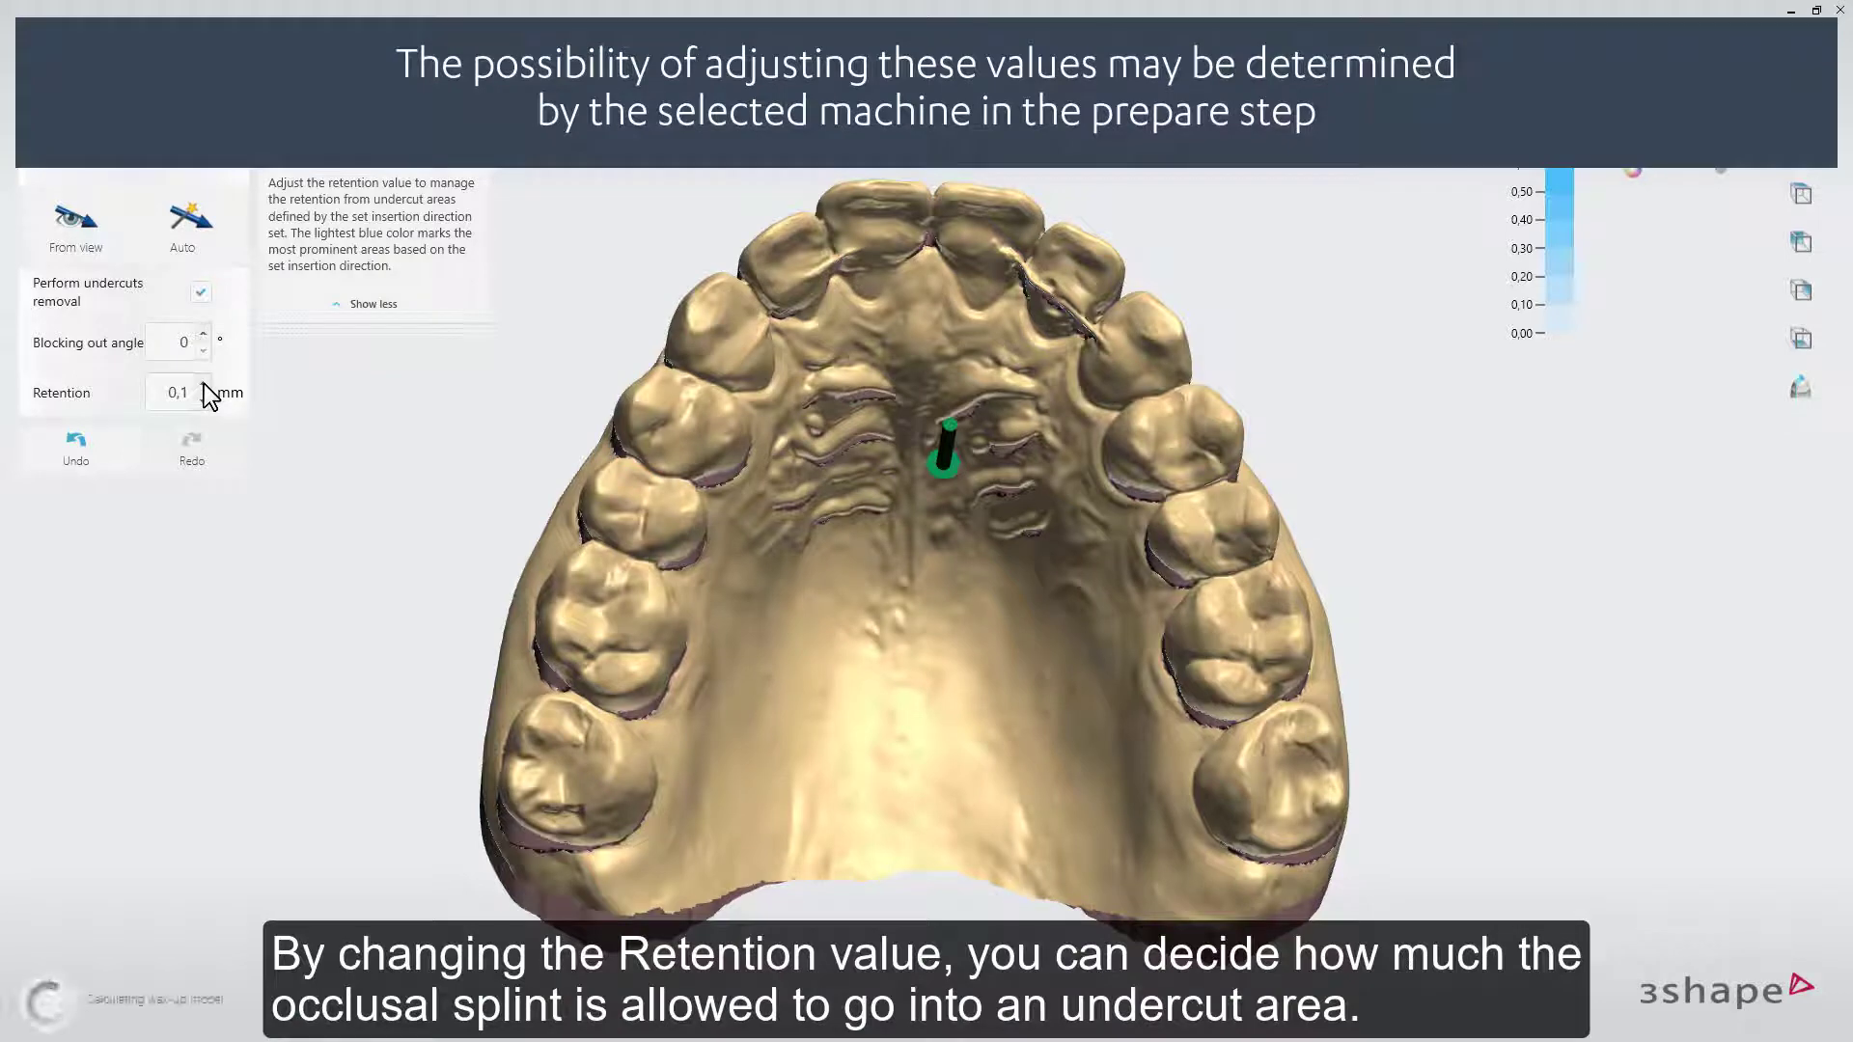
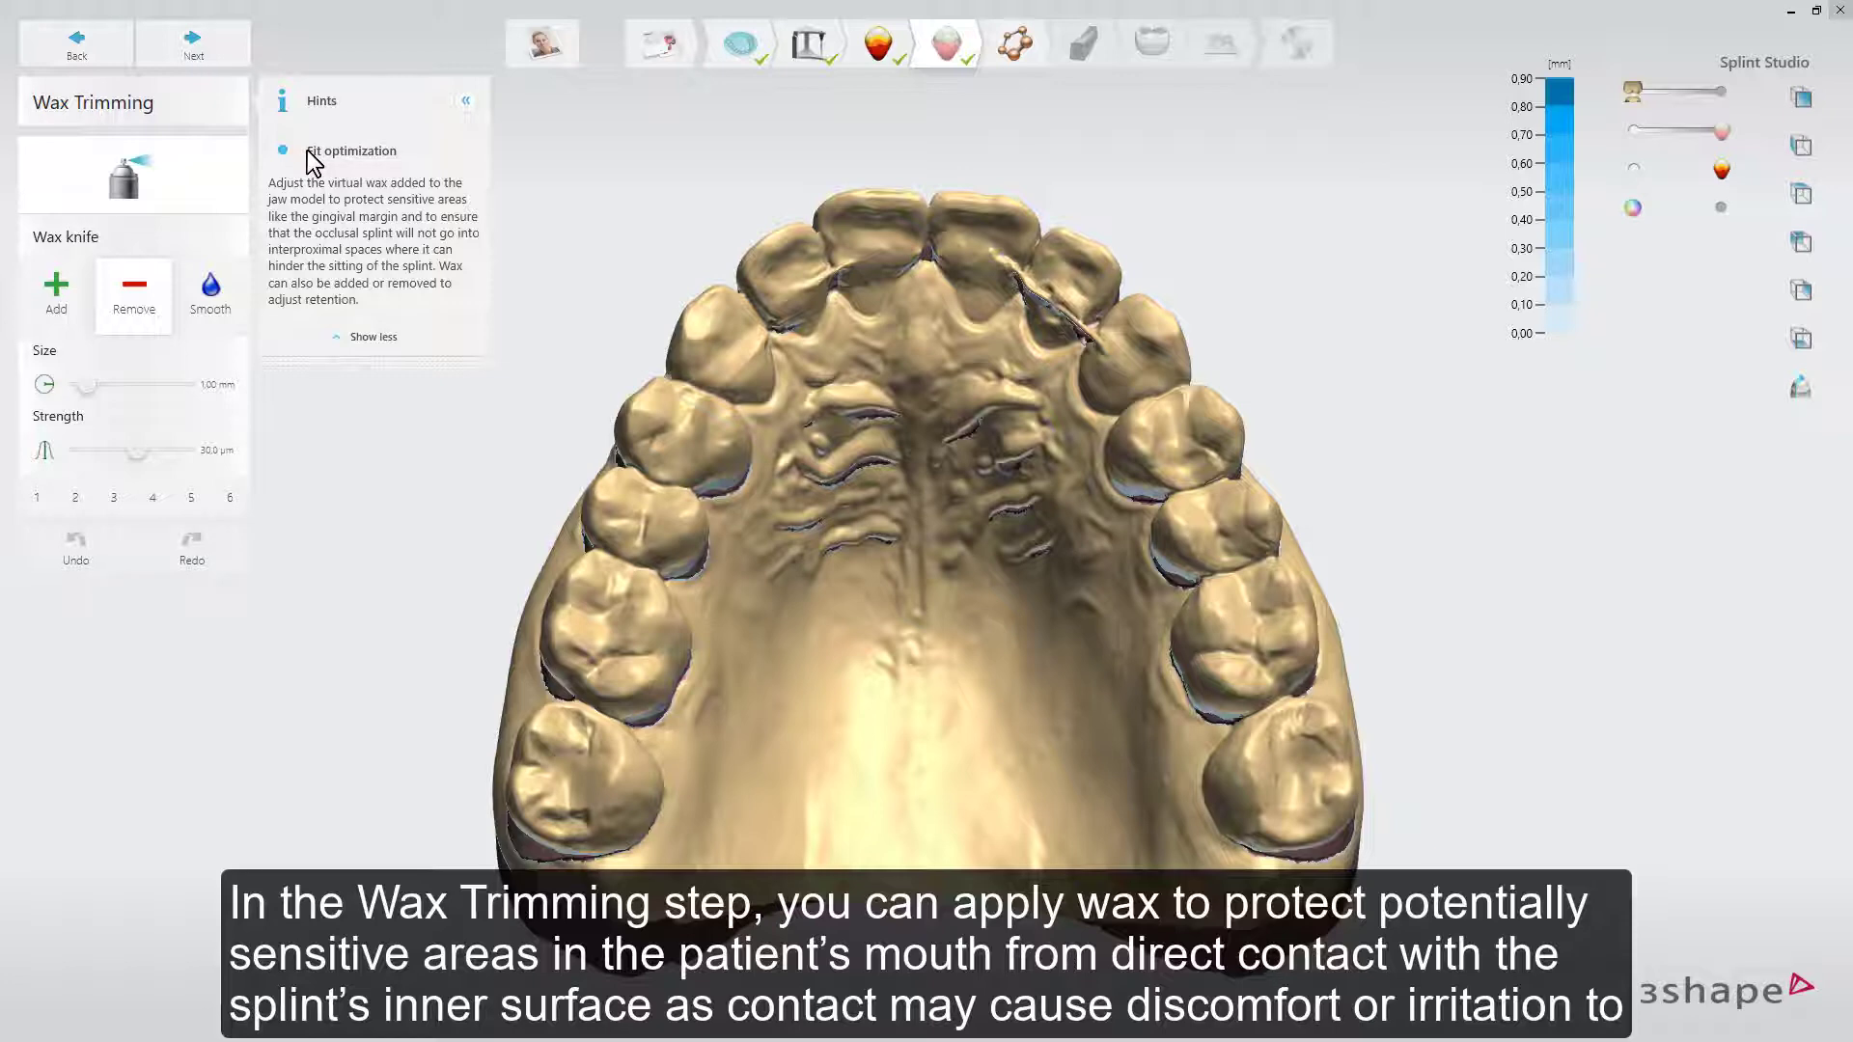
- Smooth relief wax over the palatal rugae and the incisive papilla behind the front teeth with the Smooth wax knife
{"action": "right_click_drag", "start_coordinate": [757, 571], "coordinate": [861, 623]}
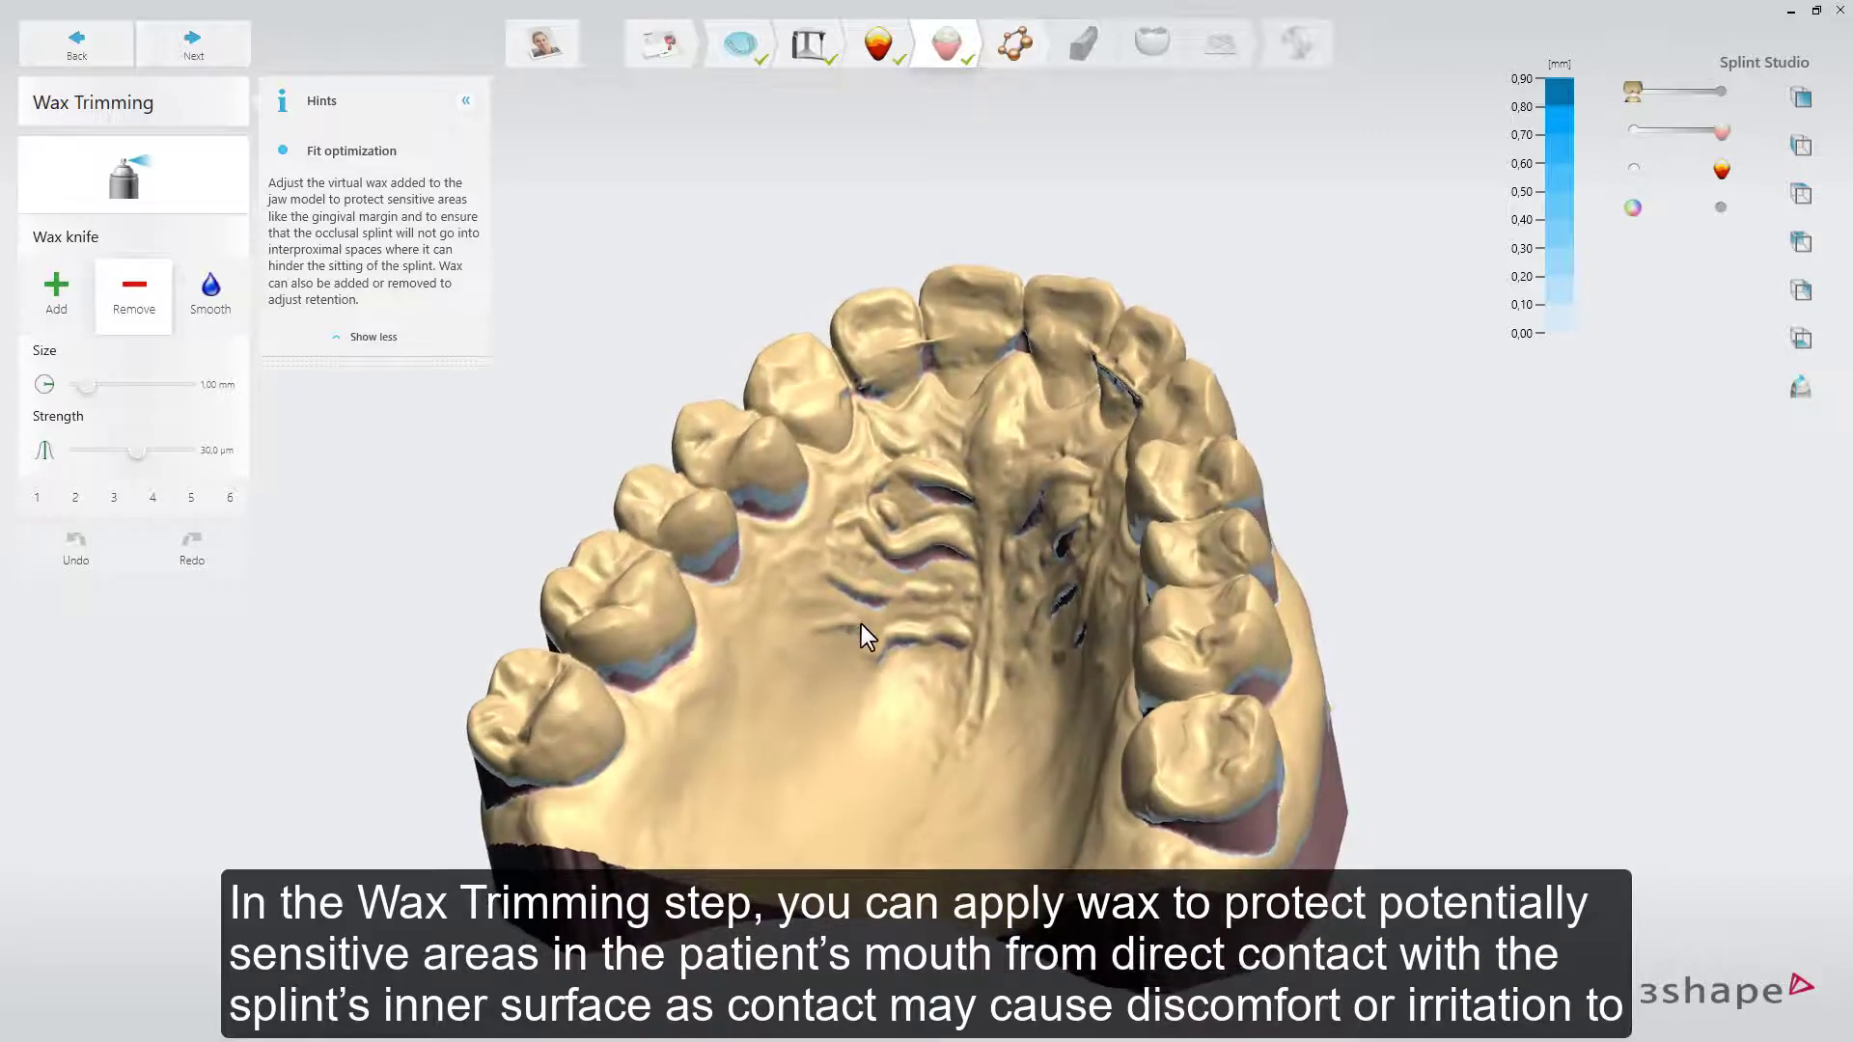
{"action": "scroll", "coordinate": [861, 624], "scroll_direction": "up", "scroll_amount": 5}
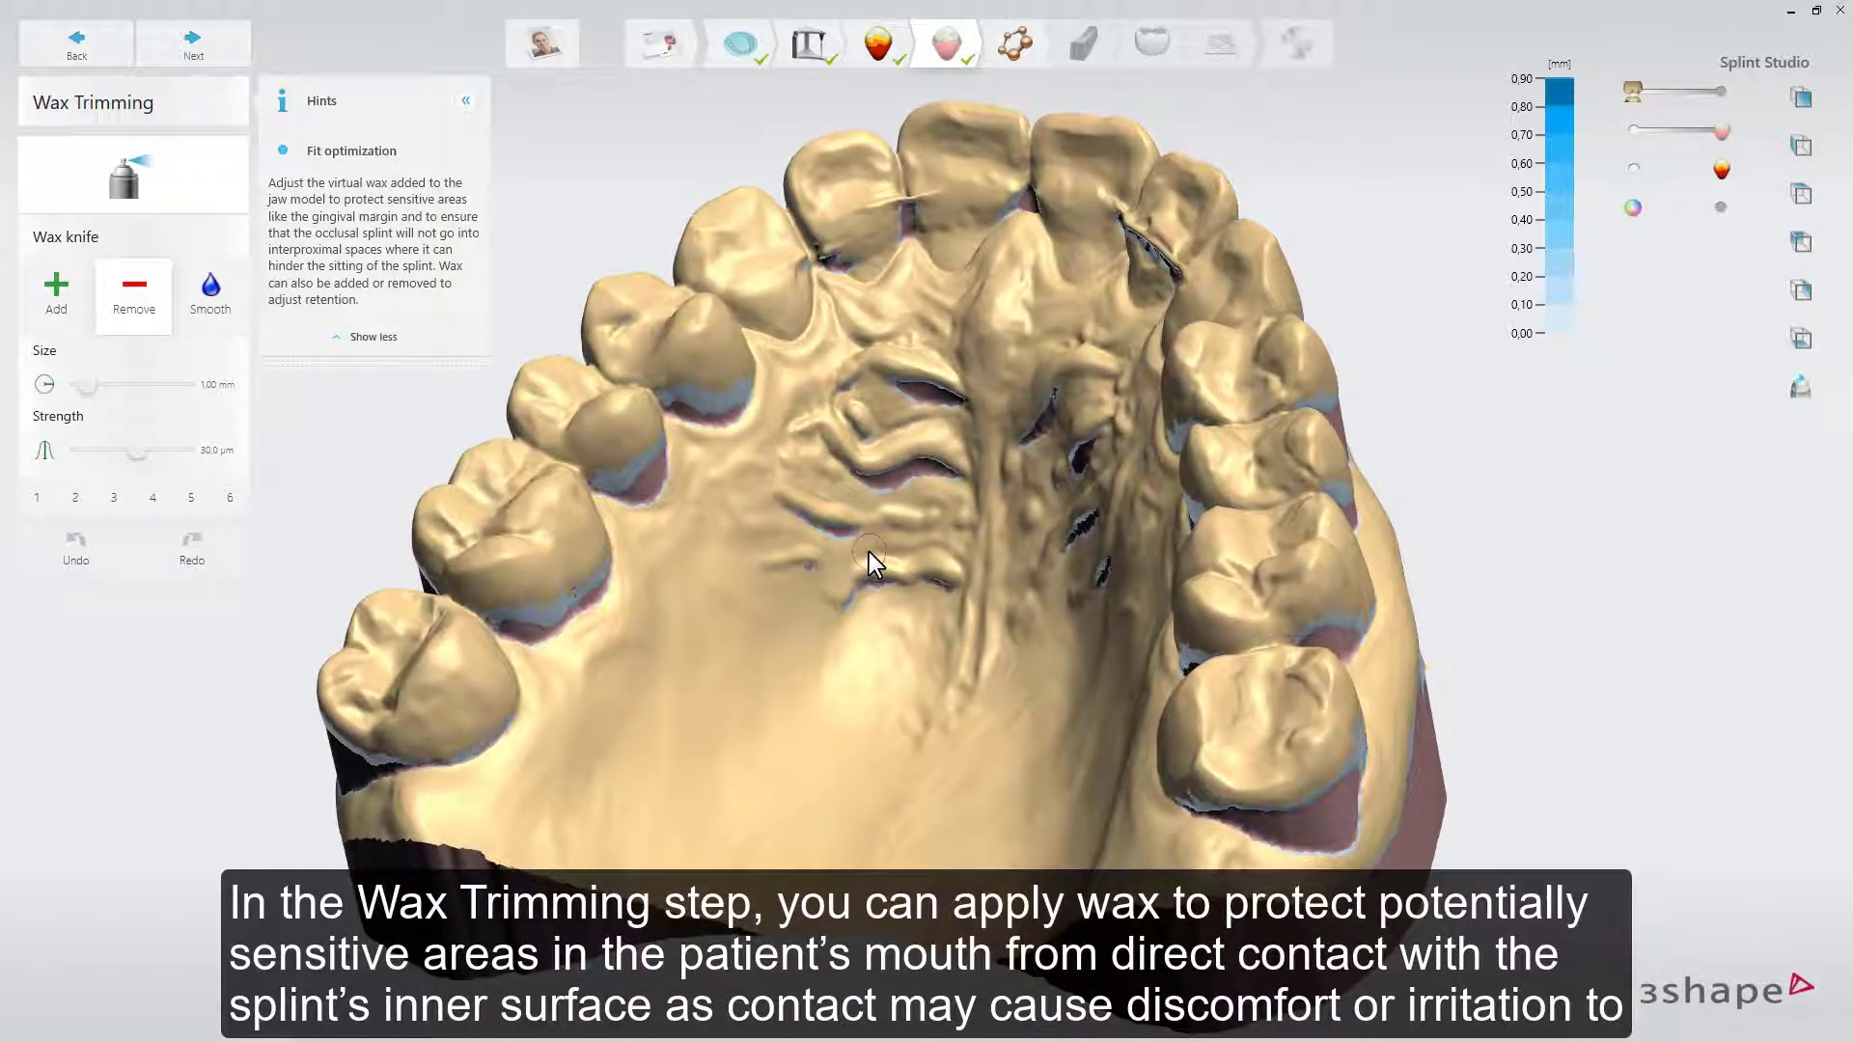
{"action": "left_click", "coordinate": [220, 290]}
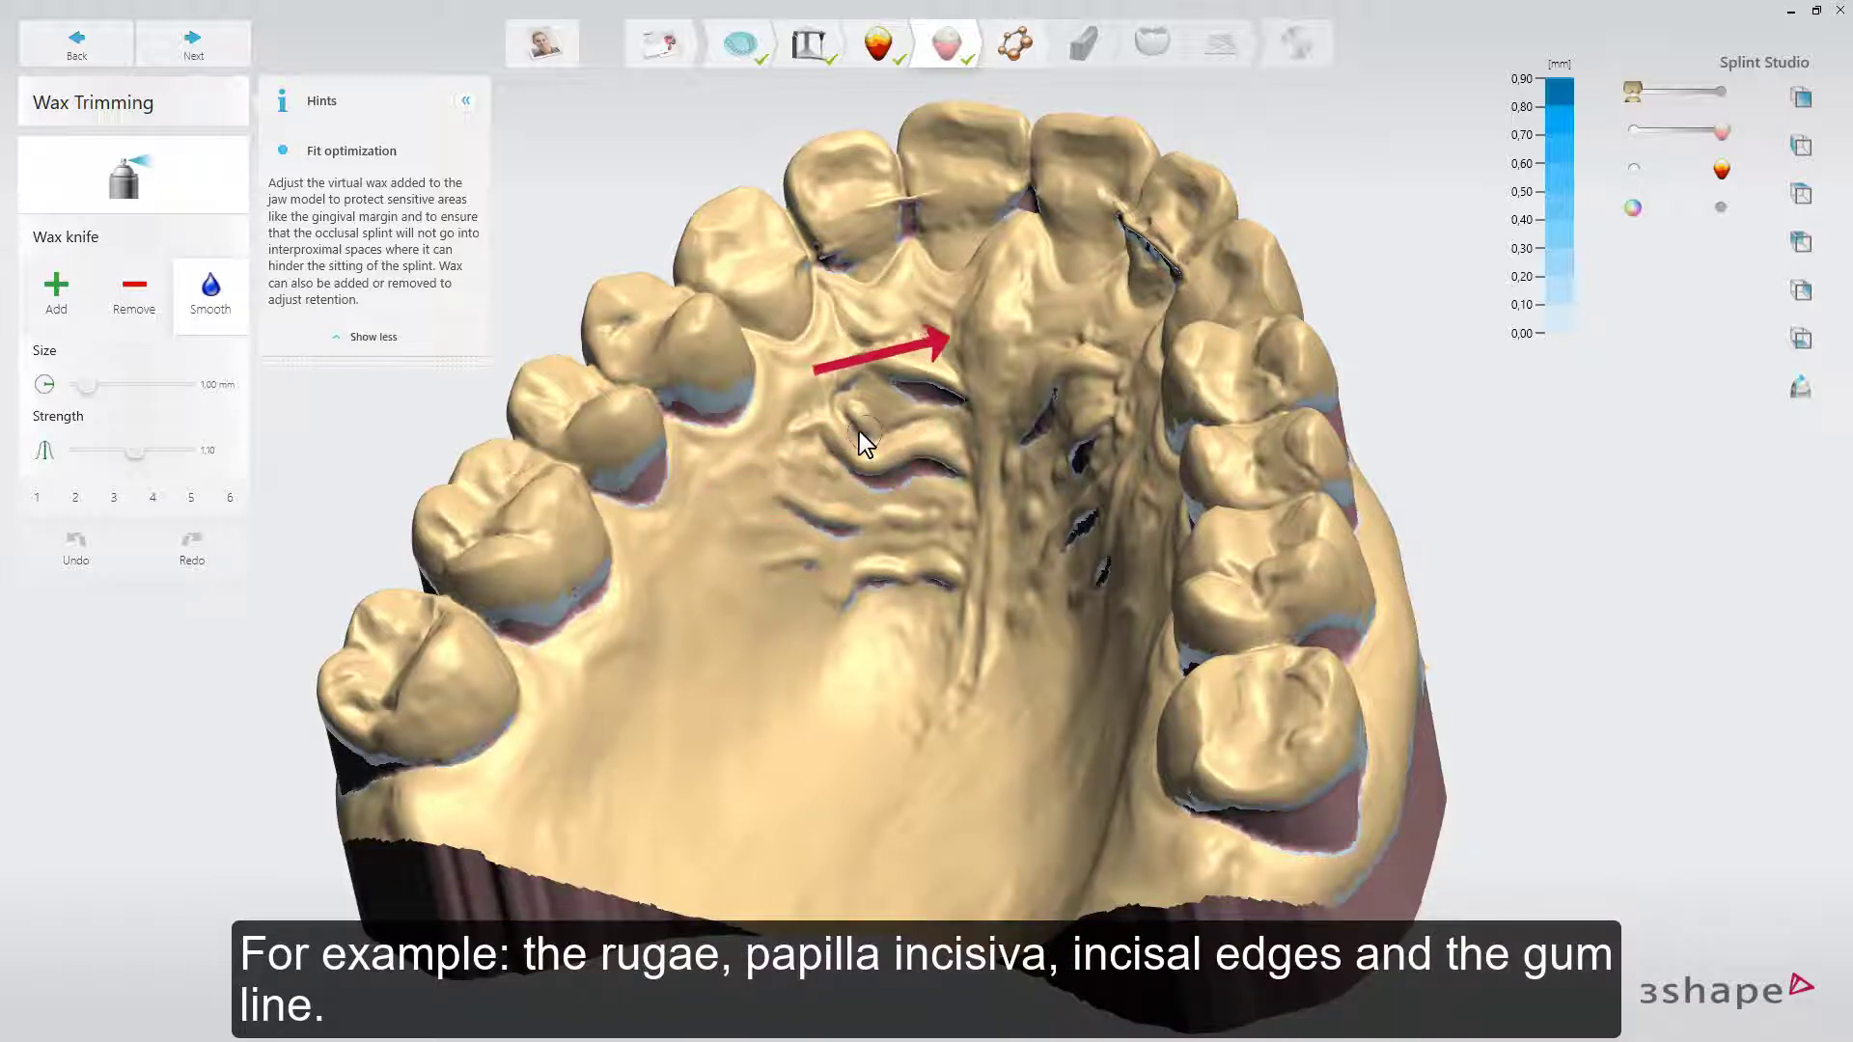
{"action": "mouse_move", "coordinate": [896, 426]}
{"action": "left_mouse_down"}
{"action": "mouse_move", "coordinate": [957, 421]}
{"action": "mouse_move", "coordinate": [971, 321]}
{"action": "mouse_move", "coordinate": [1017, 309]}
{"action": "mouse_move", "coordinate": [1026, 331]}
{"action": "mouse_move", "coordinate": [1034, 277]}
{"action": "mouse_move", "coordinate": [1022, 335]}
{"action": "left_mouse_up"}
{"action": "mouse_move", "coordinate": [956, 512]}
{"action": "left_mouse_down"}
{"action": "mouse_move", "coordinate": [802, 497]}
{"action": "mouse_move", "coordinate": [952, 558]}
{"action": "left_mouse_up"}
{"action": "mouse_move", "coordinate": [909, 542]}
{"action": "right_mouse_down"}
{"action": "mouse_move", "coordinate": [918, 303]}
{"action": "mouse_move", "coordinate": [900, 361]}
{"action": "mouse_move", "coordinate": [842, 338]}
{"action": "mouse_move", "coordinate": [707, 372]}
{"action": "right_mouse_up"}
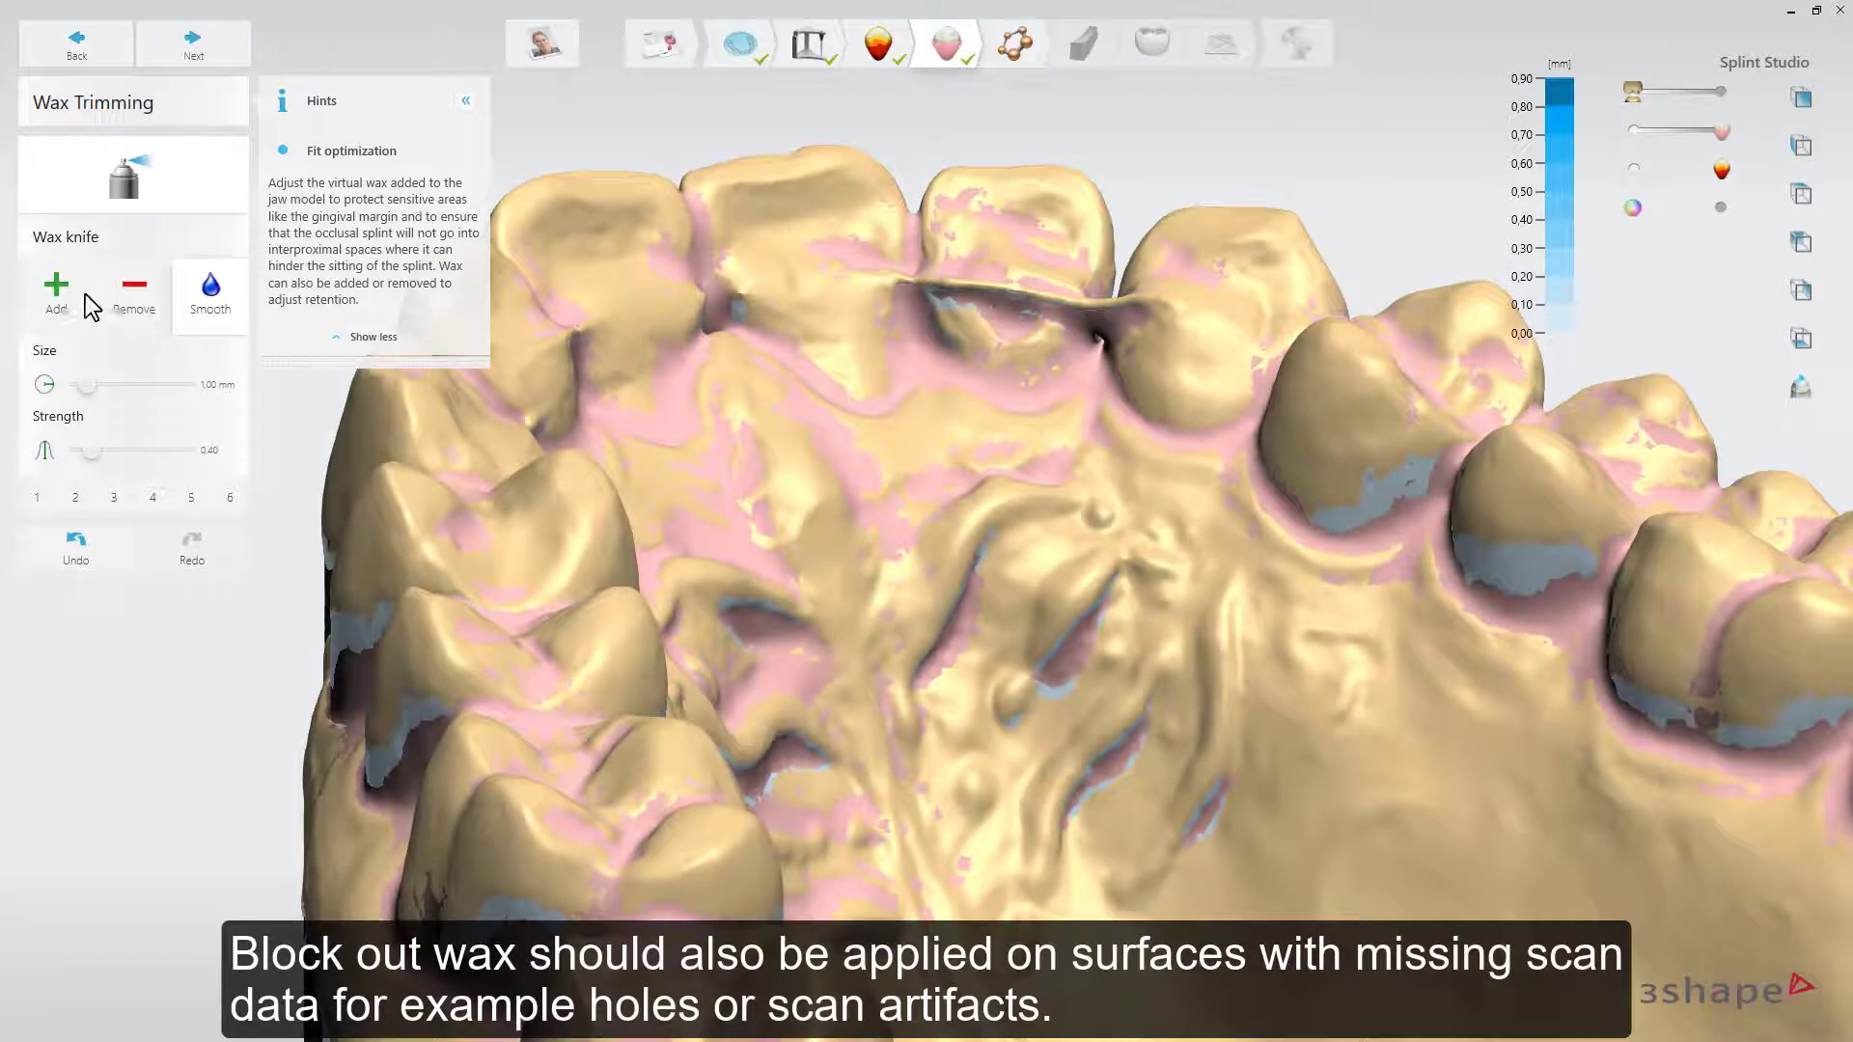
- Add block-out wax to the small hole in the scan between the lateral incisor and the canine
{"action": "left_click", "coordinate": [62, 289]}
{"action": "left_click_drag", "start_coordinate": [90, 450], "coordinate": [101, 450]}
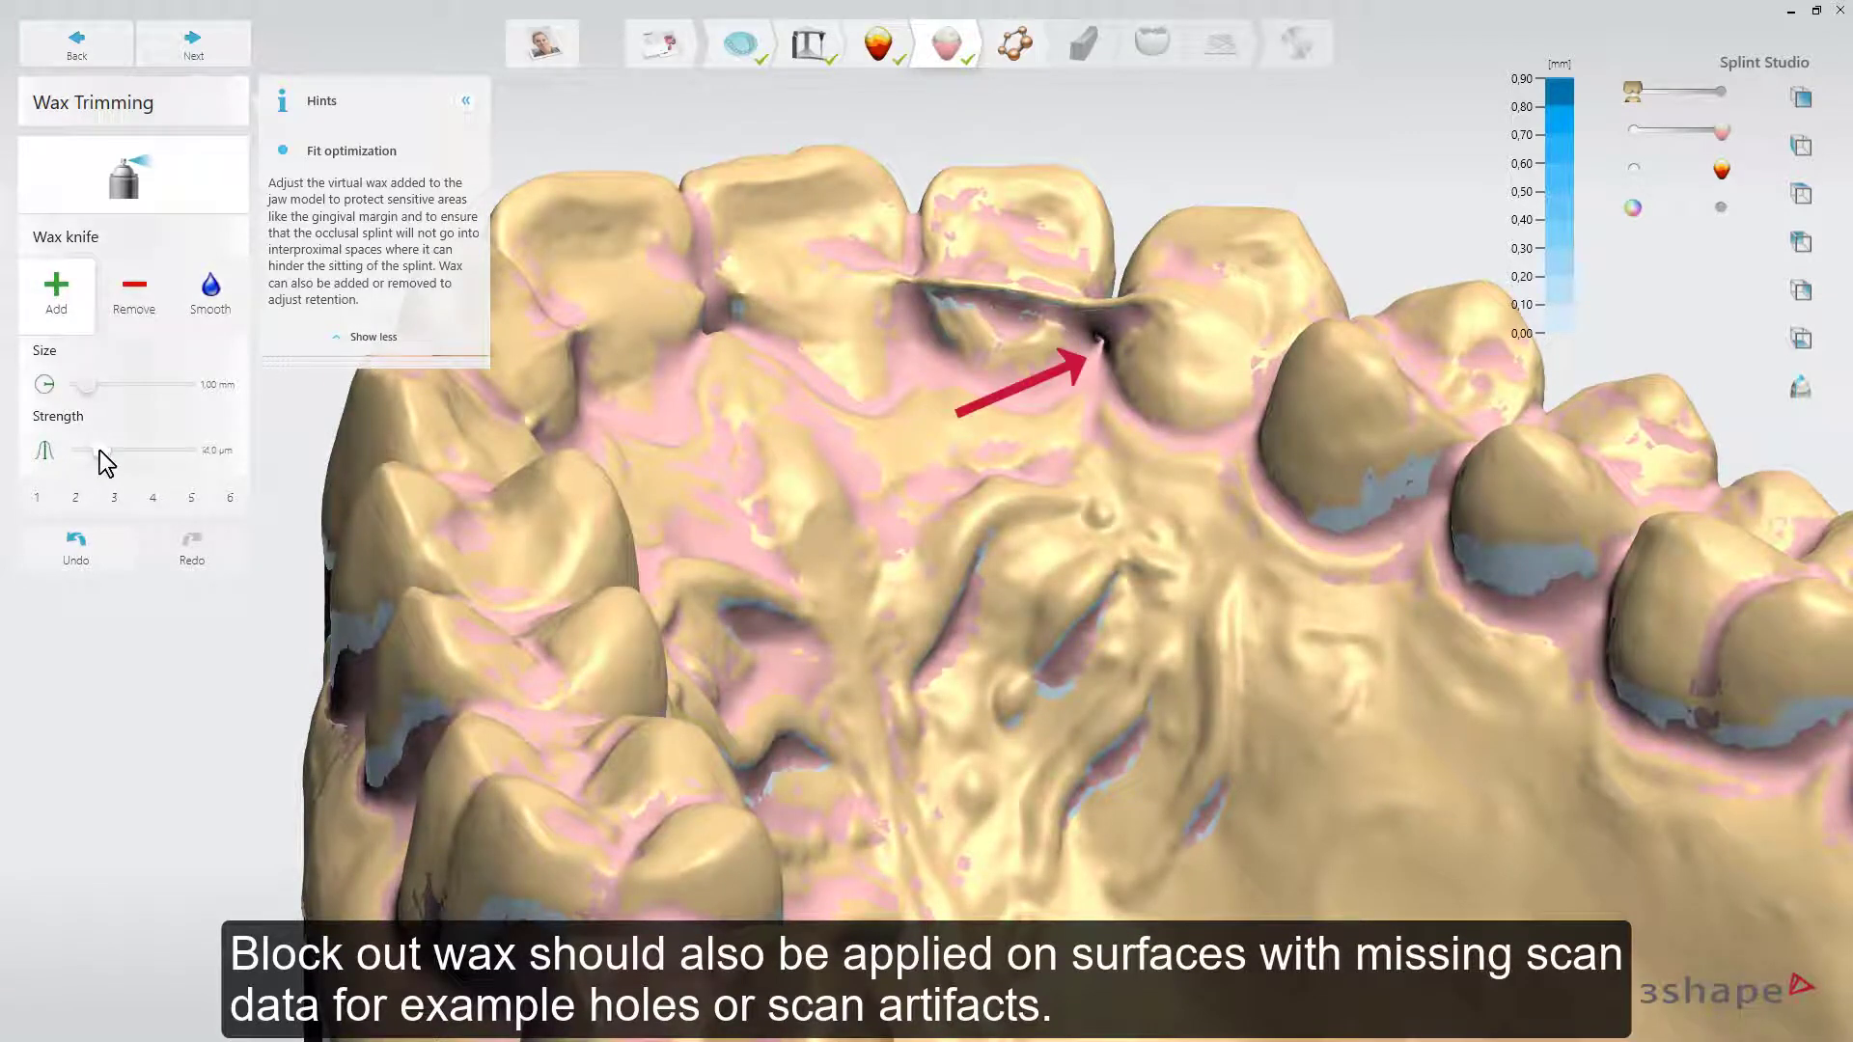
{"action": "left_click", "coordinate": [1100, 342]}
{"action": "right_click_drag", "start_coordinate": [826, 406], "coordinate": [818, 287]}
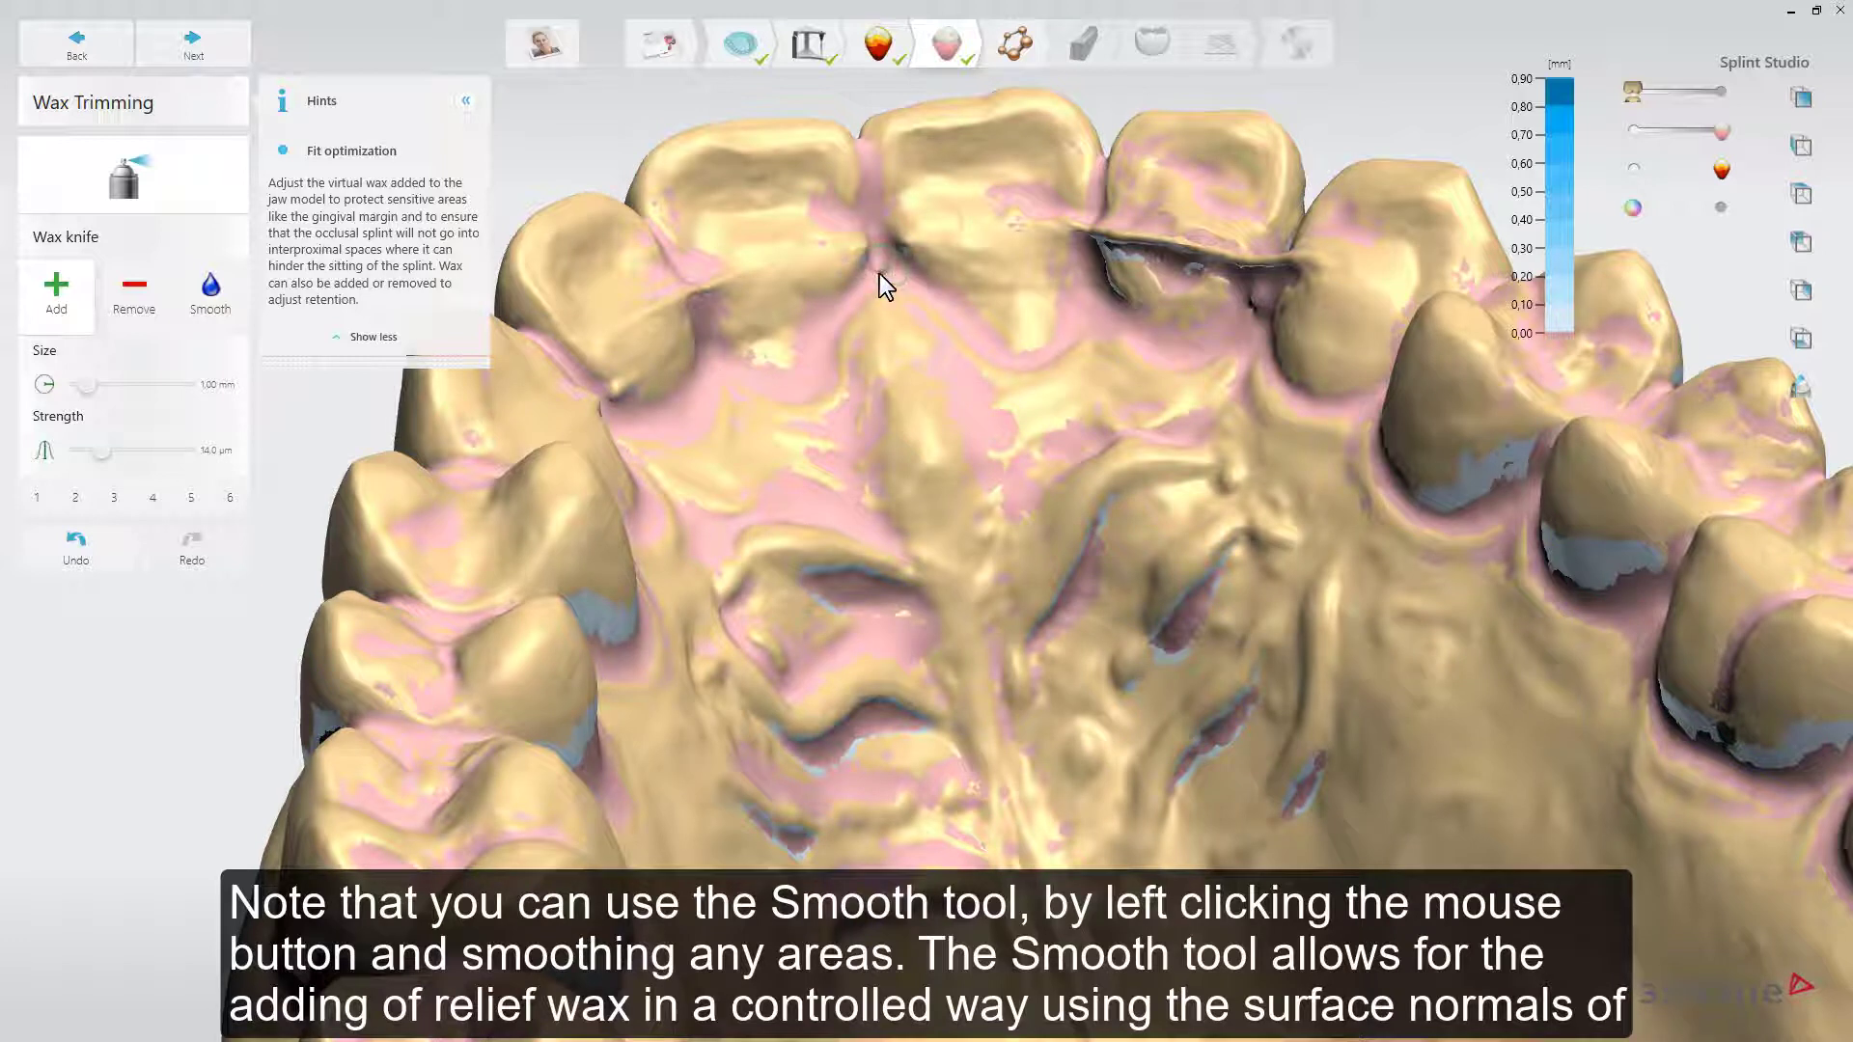
- Smooth the thin scan artifact behind the front teeth and the adjoining interproximal areas, adjusting the Smooth tool's strength
{"action": "left_click", "coordinate": [209, 278]}
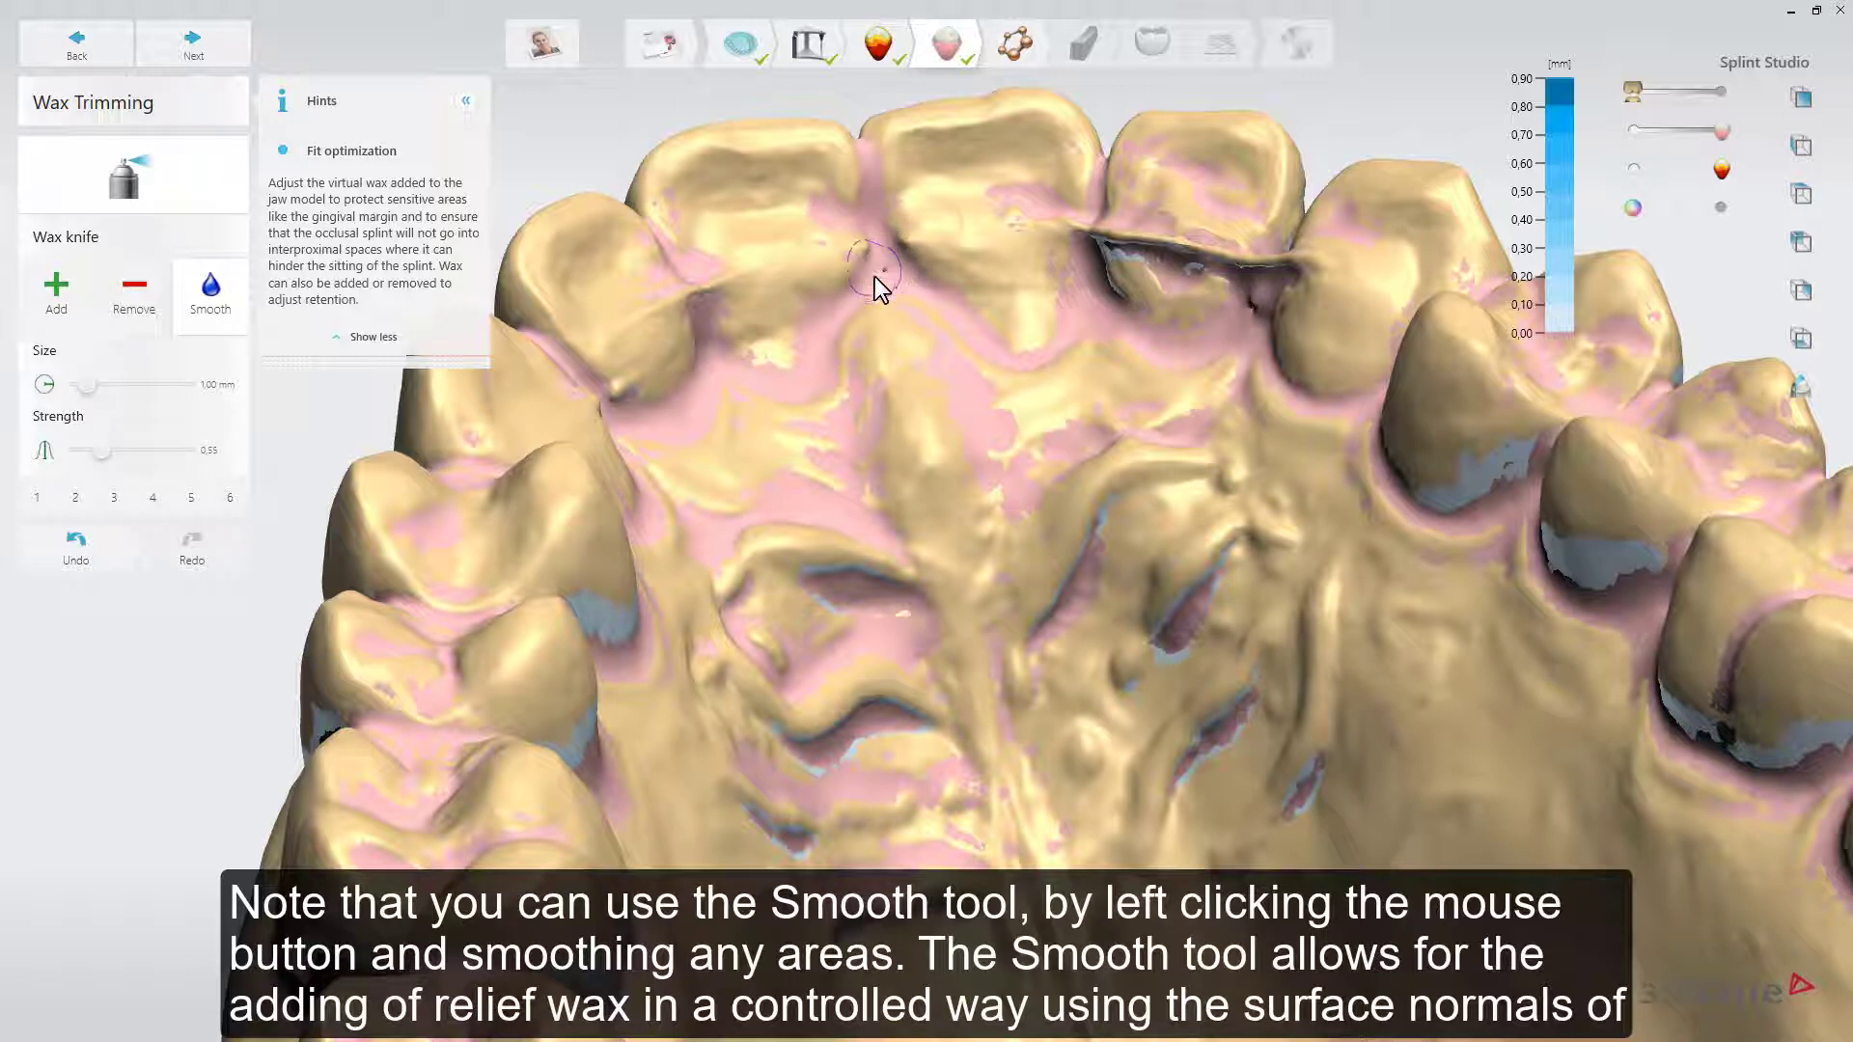
{"action": "right_click_drag", "start_coordinate": [1028, 356], "coordinate": [1081, 326]}
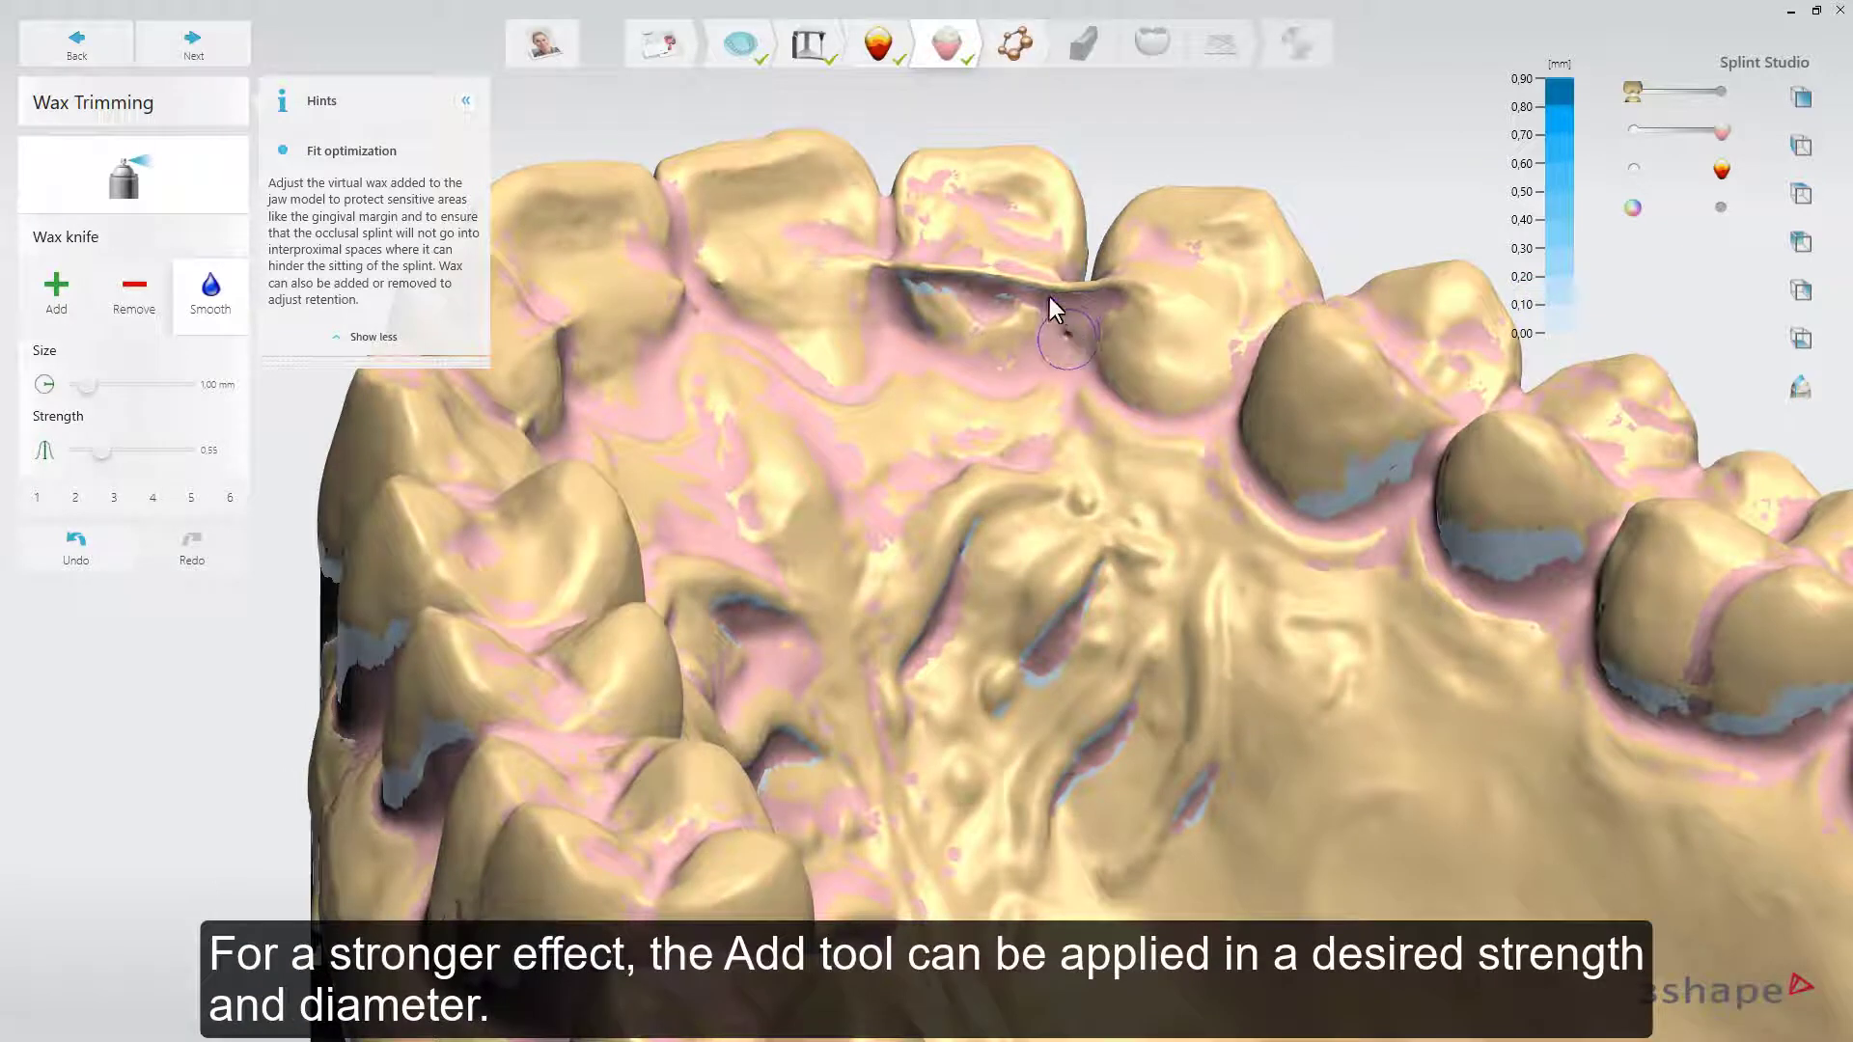
{"action": "left_click_drag", "start_coordinate": [1015, 286], "coordinate": [894, 280]}
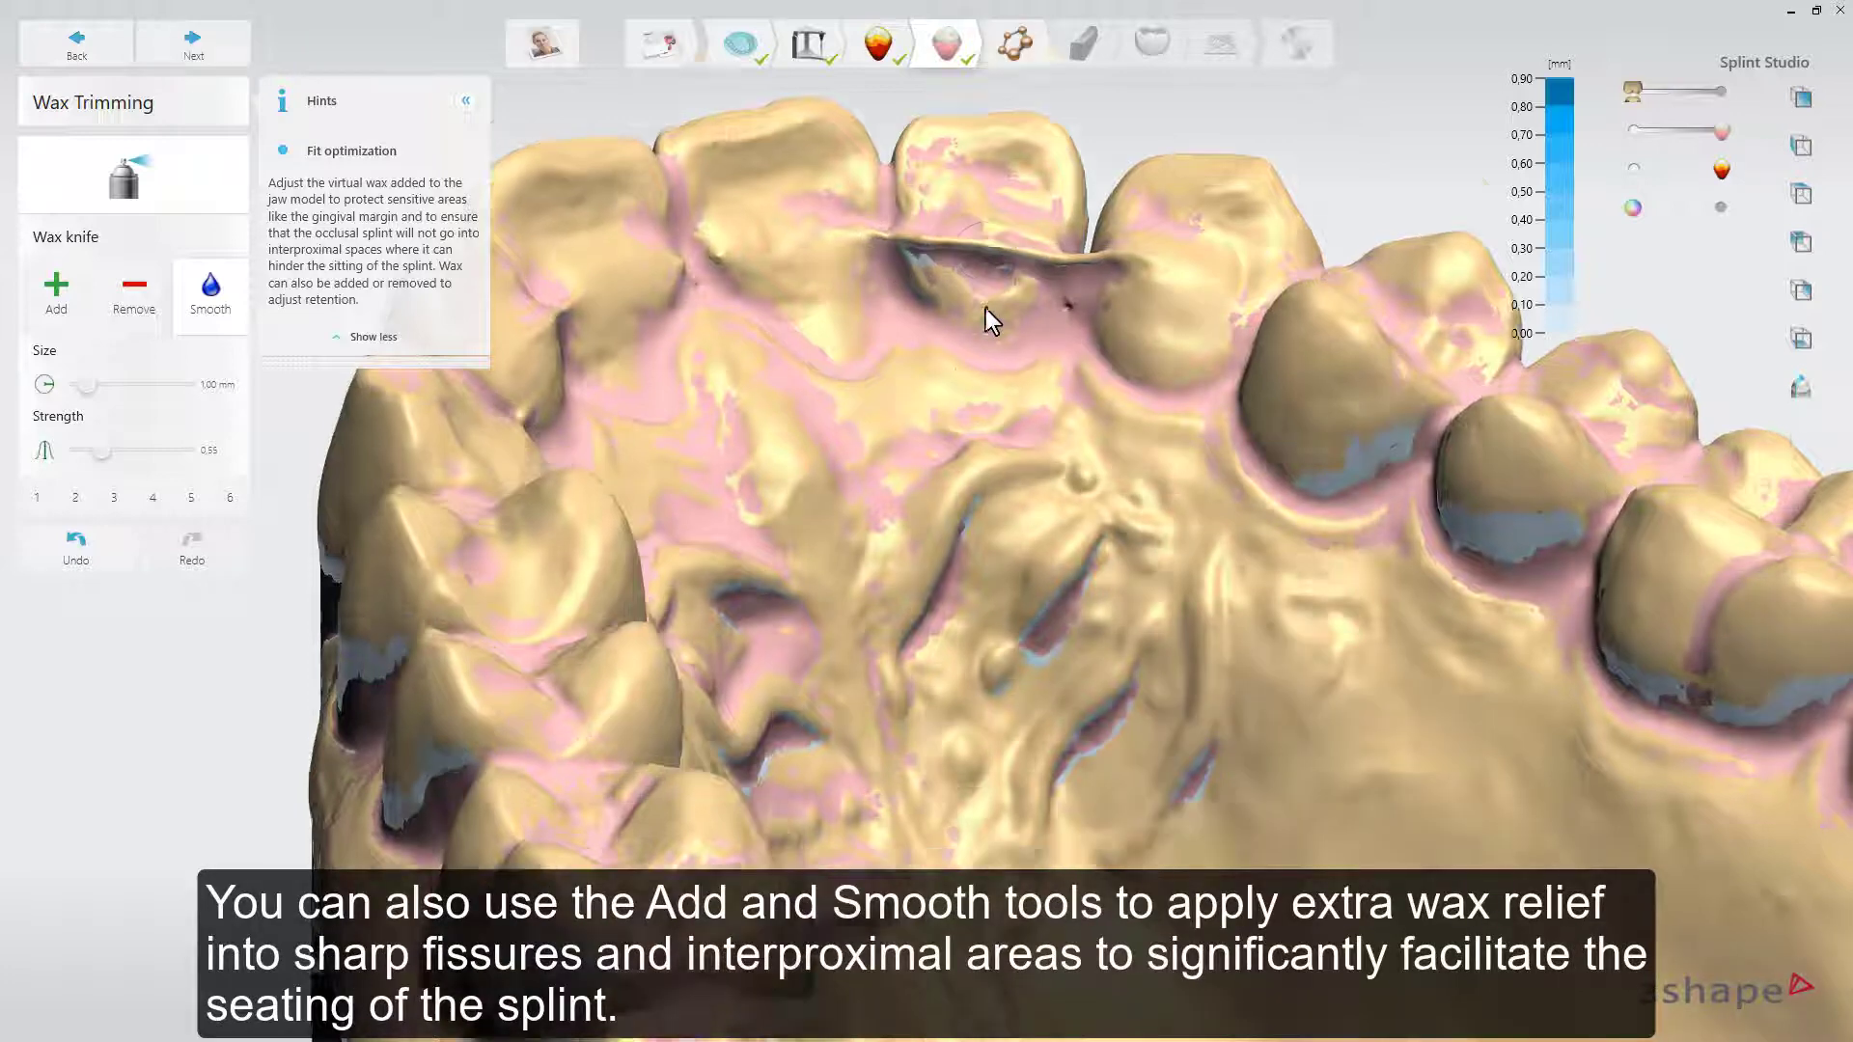
{"action": "right_click_drag", "start_coordinate": [986, 307], "coordinate": [1031, 207]}
{"action": "left_click_drag", "start_coordinate": [1023, 172], "coordinate": [964, 166]}
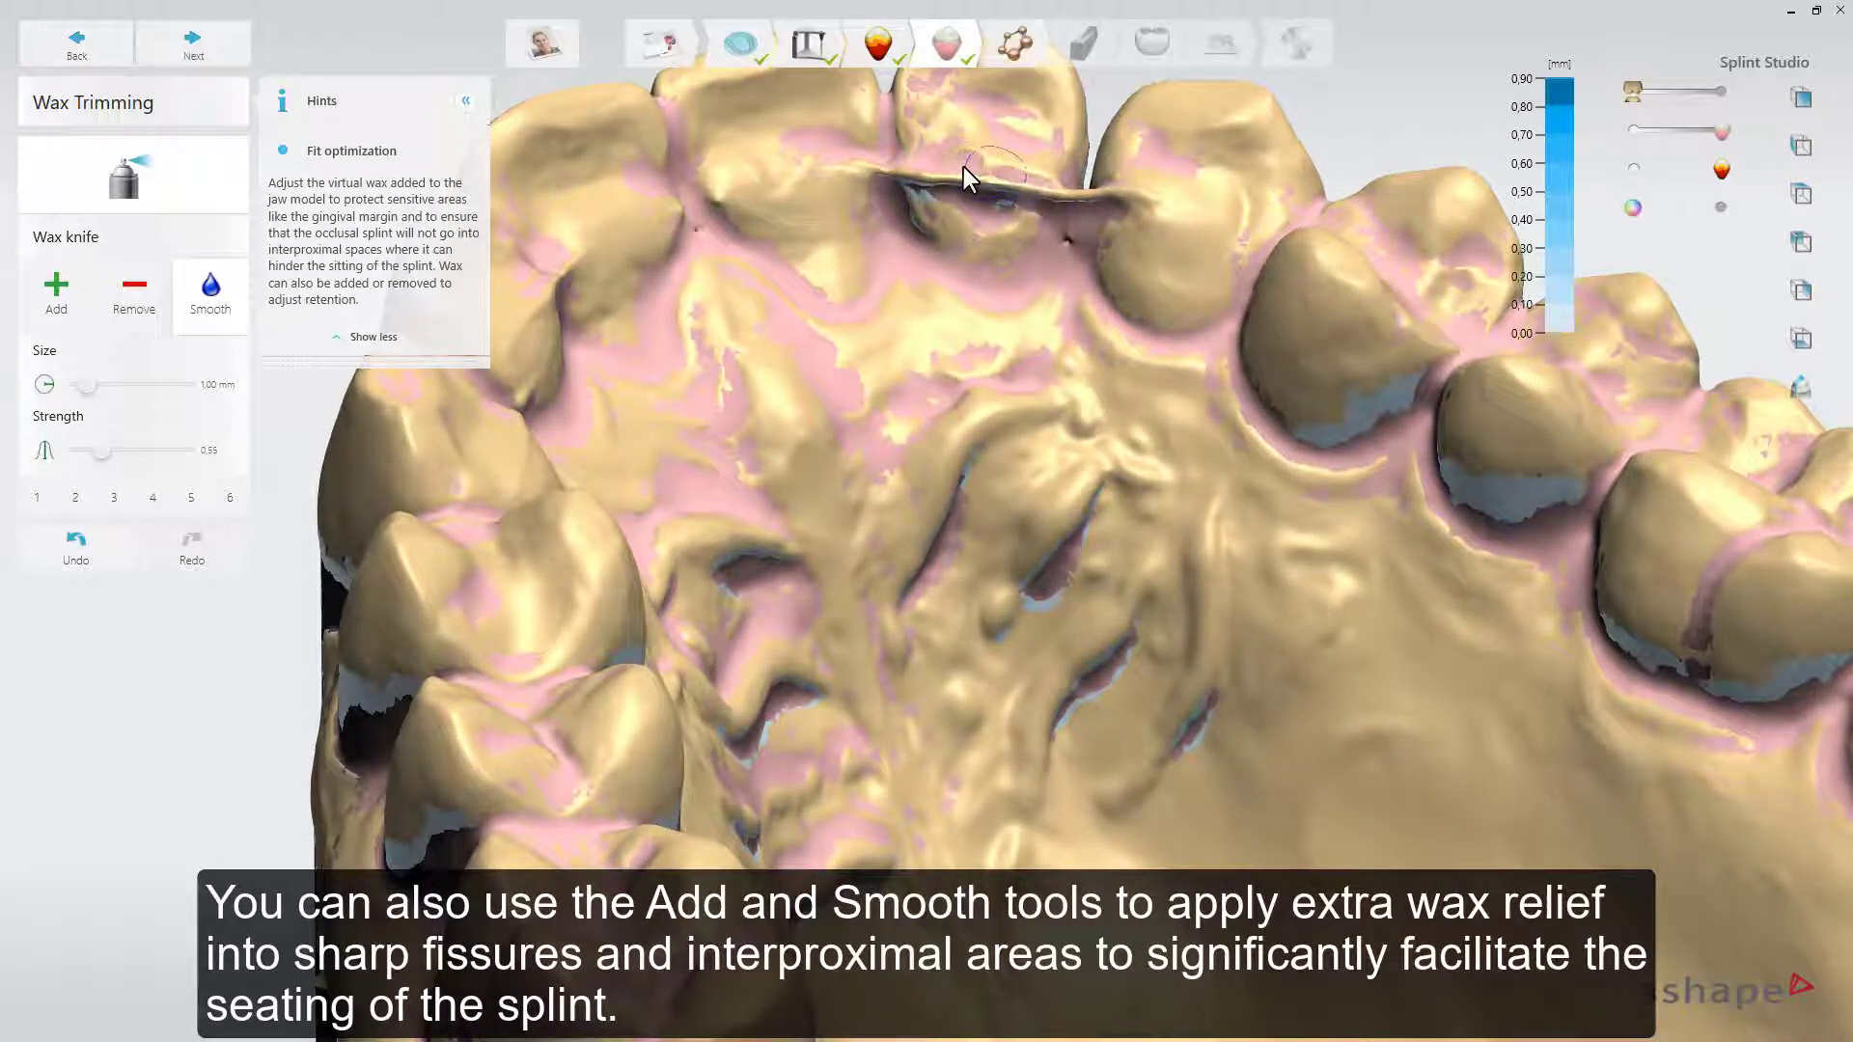
{"action": "left_click", "coordinate": [106, 449]}
{"action": "left_click_drag", "start_coordinate": [980, 166], "coordinate": [1093, 199]}
{"action": "left_click", "coordinate": [1069, 238]}
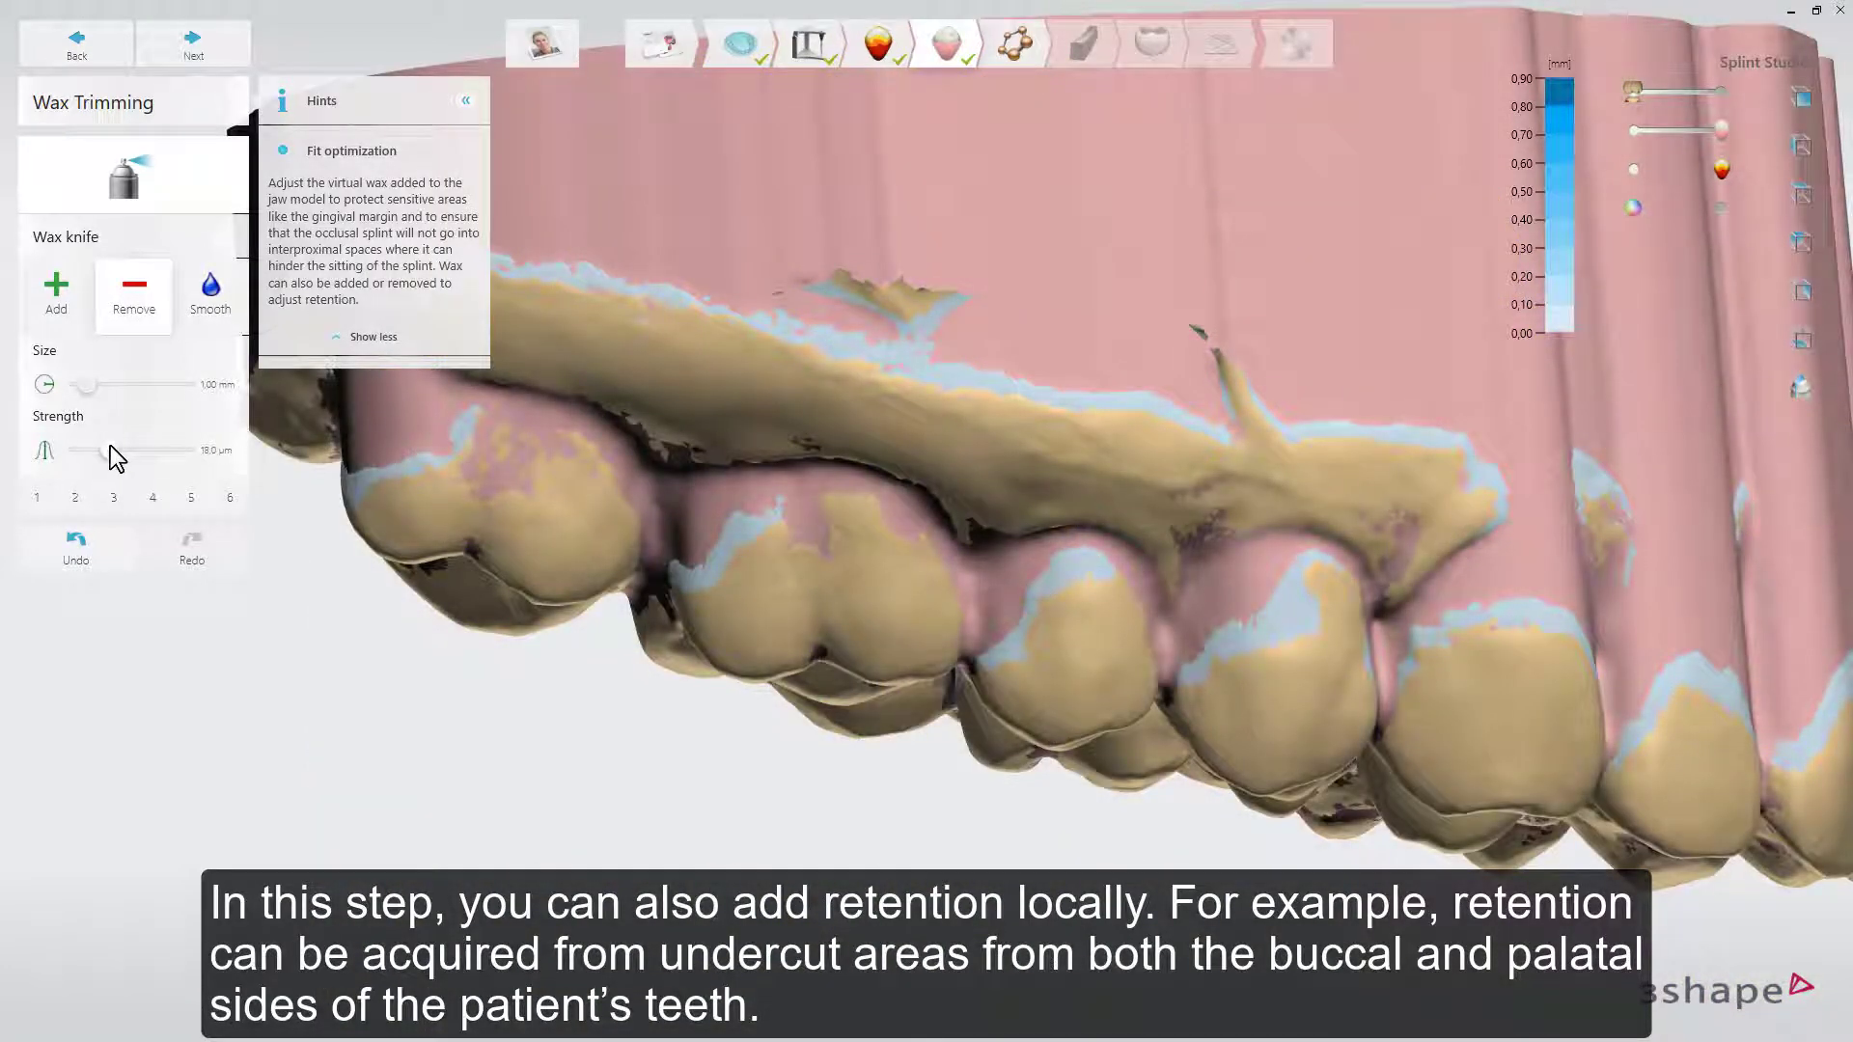
- Set the wax knife's size to 0.95 mm and finish wax trimming by advancing to the splint outline
{"action": "left_click_drag", "start_coordinate": [87, 390], "coordinate": [85, 390]}
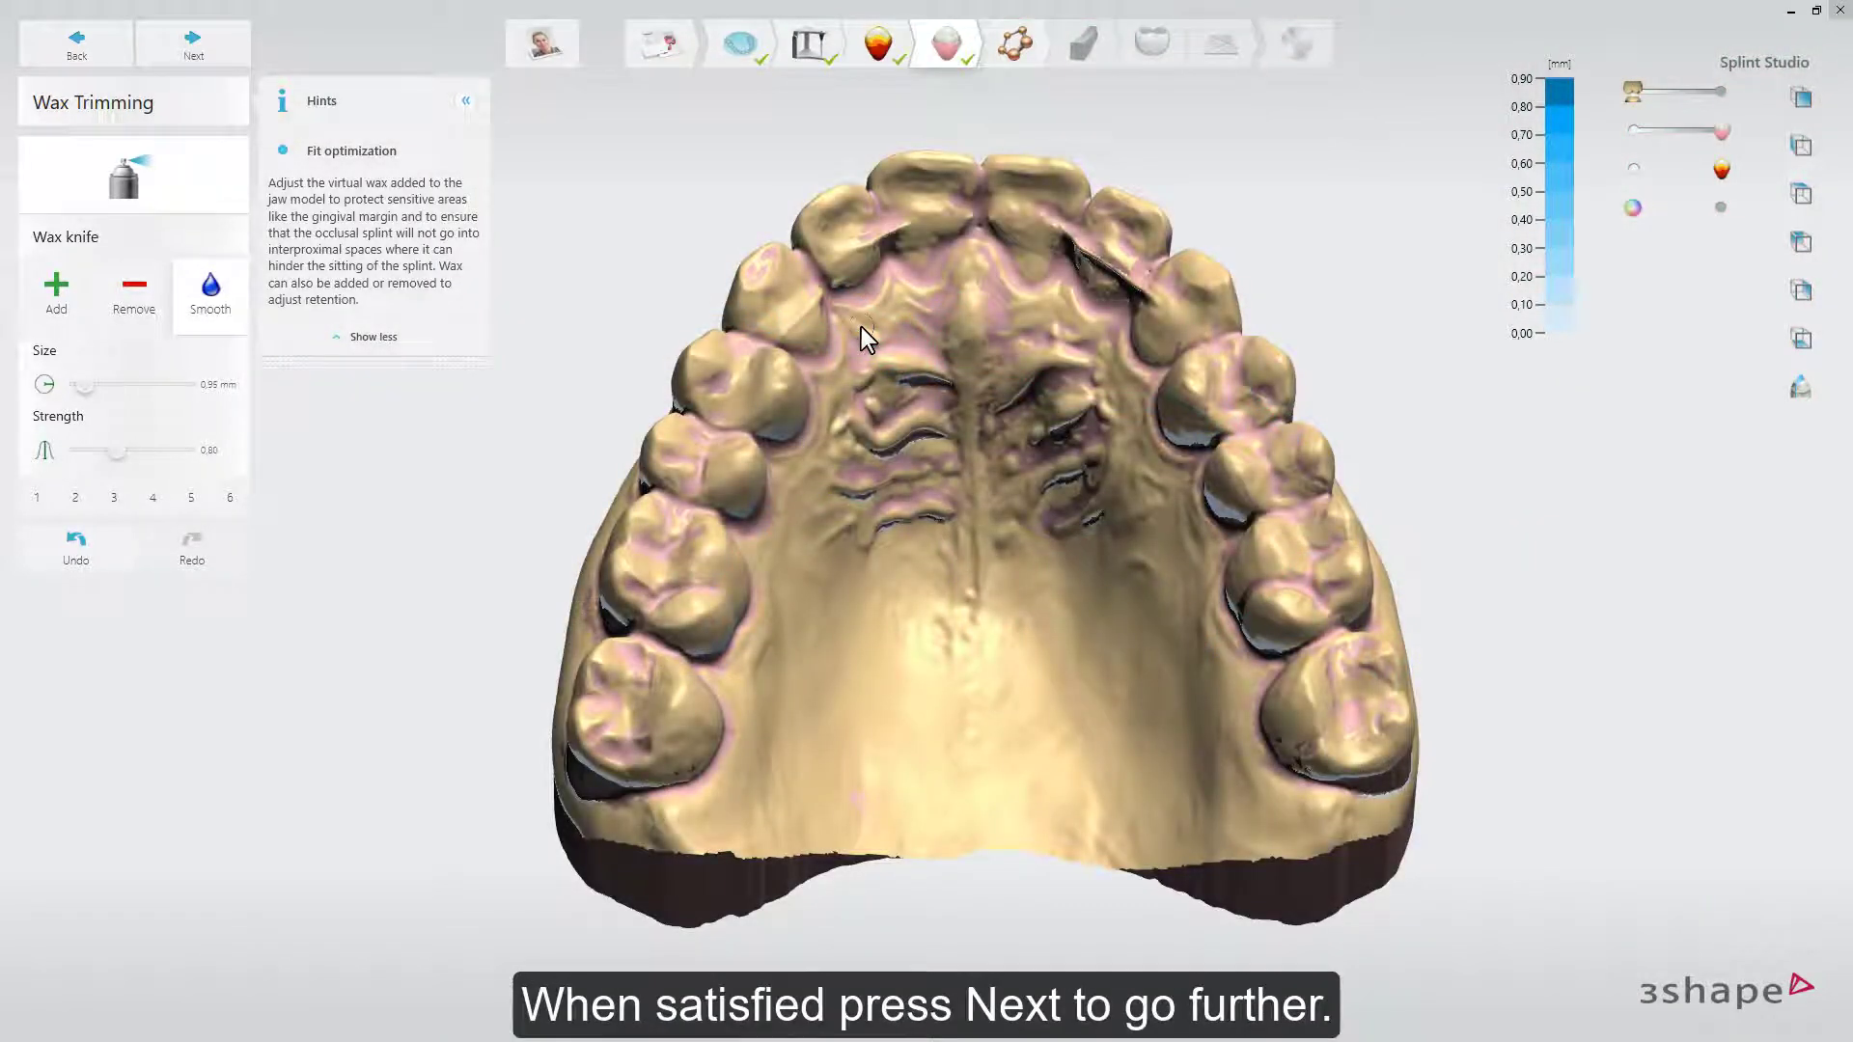
{"action": "left_click", "coordinate": [224, 54]}
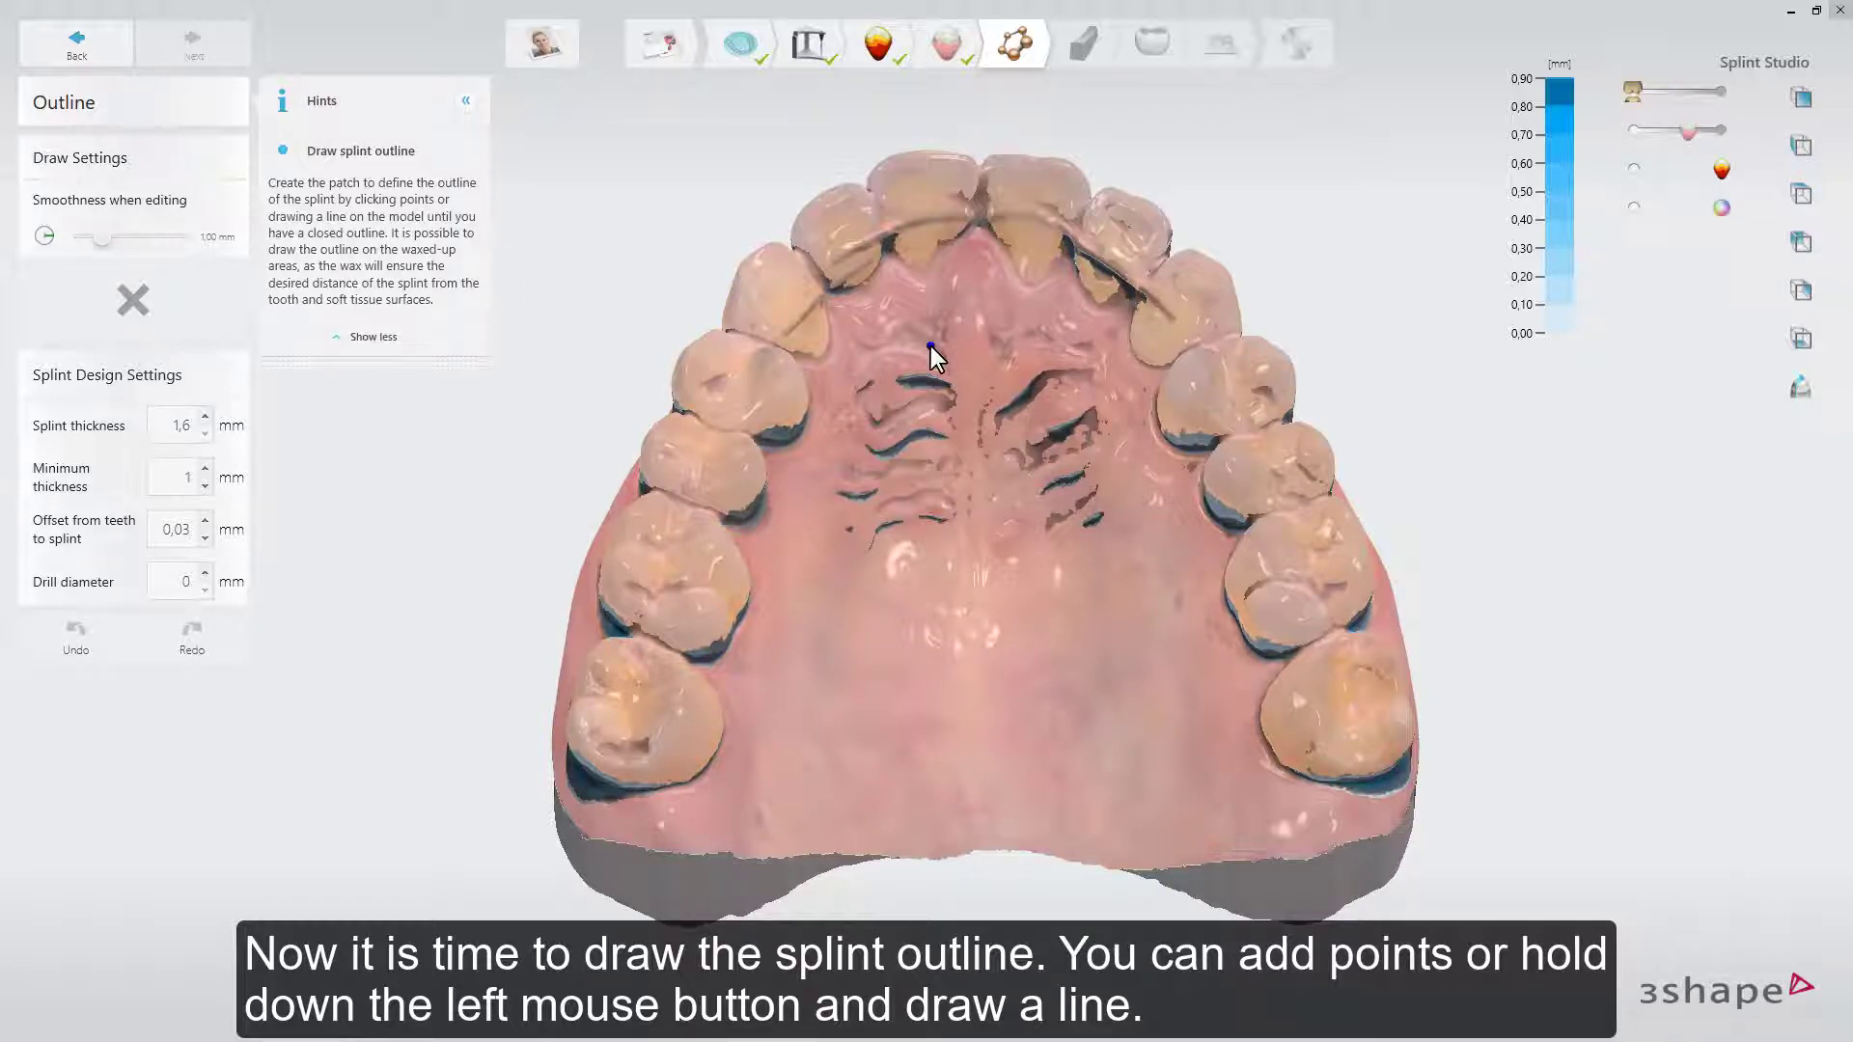
- Draw the buccal splint outline from the last molar along the posterior teeth's prominence line, through the local retention areas, to the incisors
{"action": "scroll", "coordinate": [931, 345], "scroll_direction": "down", "scroll_amount": 5}
{"action": "right_click_drag", "start_coordinate": [946, 421], "coordinate": [1287, 458]}
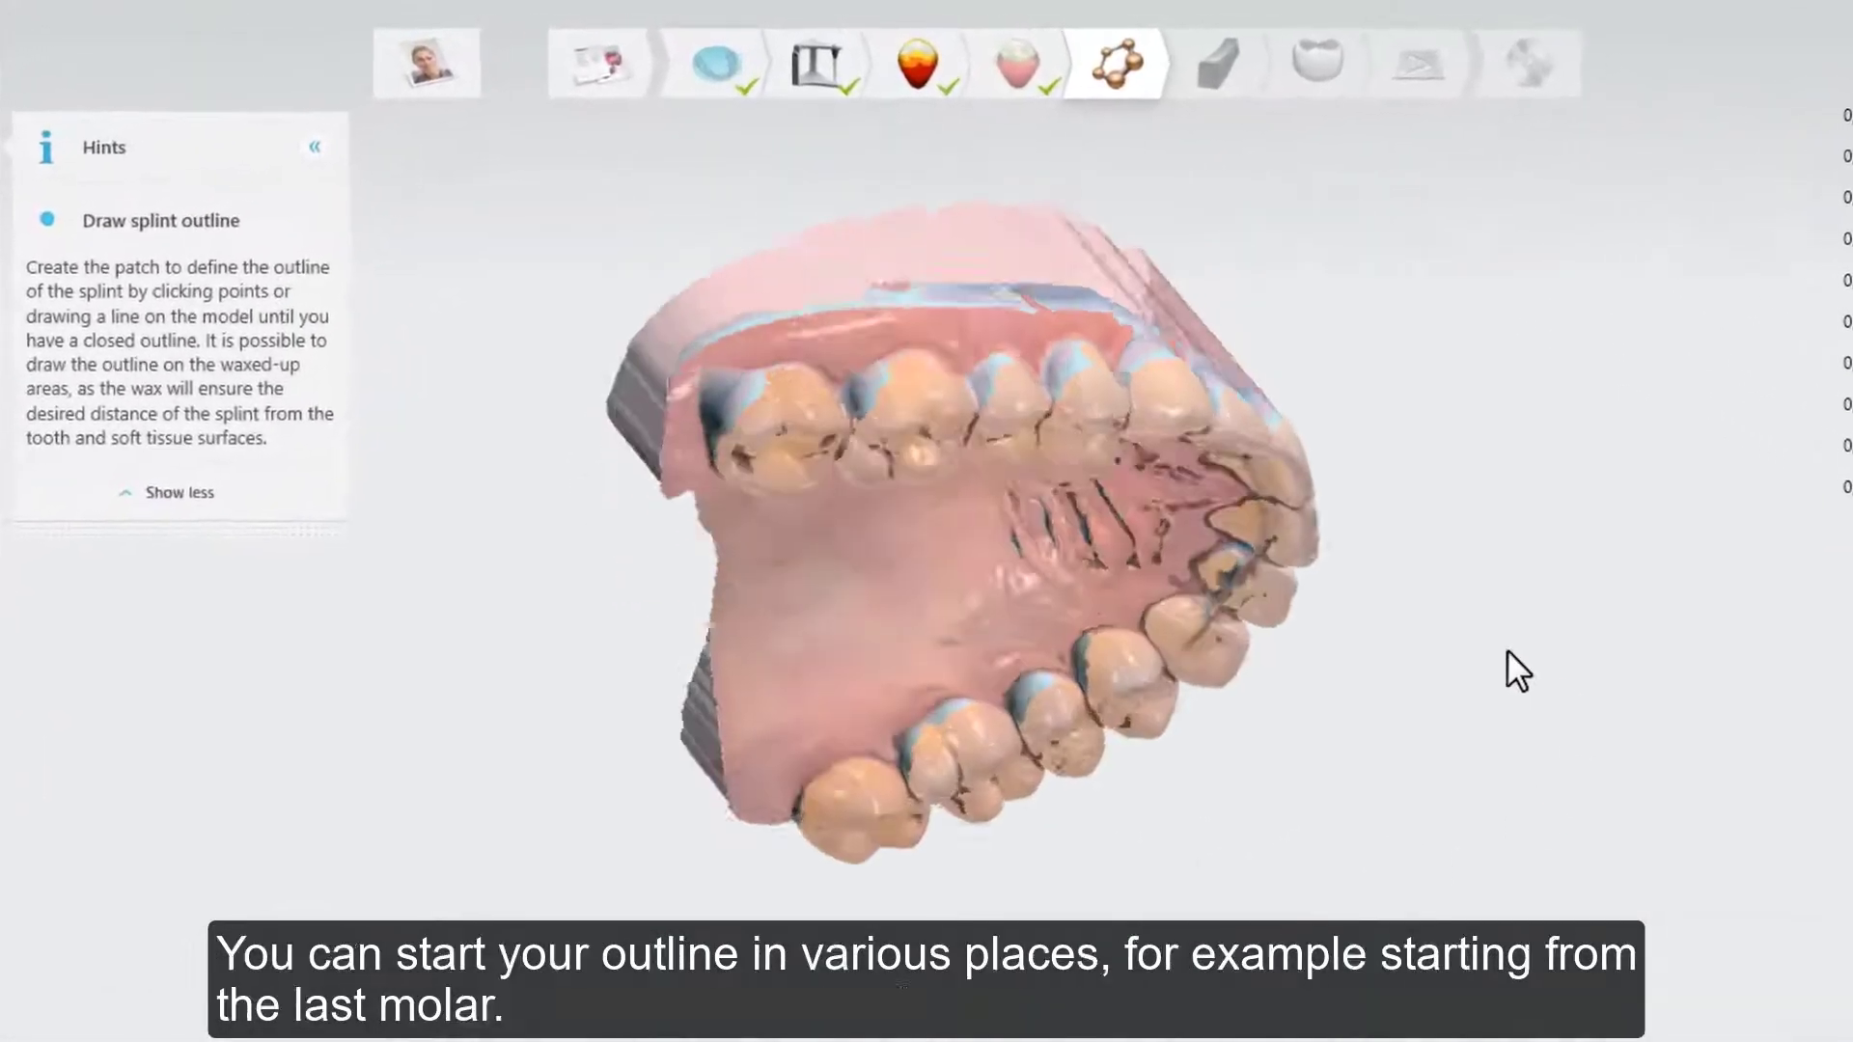
{"action": "right_click_drag", "start_coordinate": [1508, 649], "coordinate": [1344, 918]}
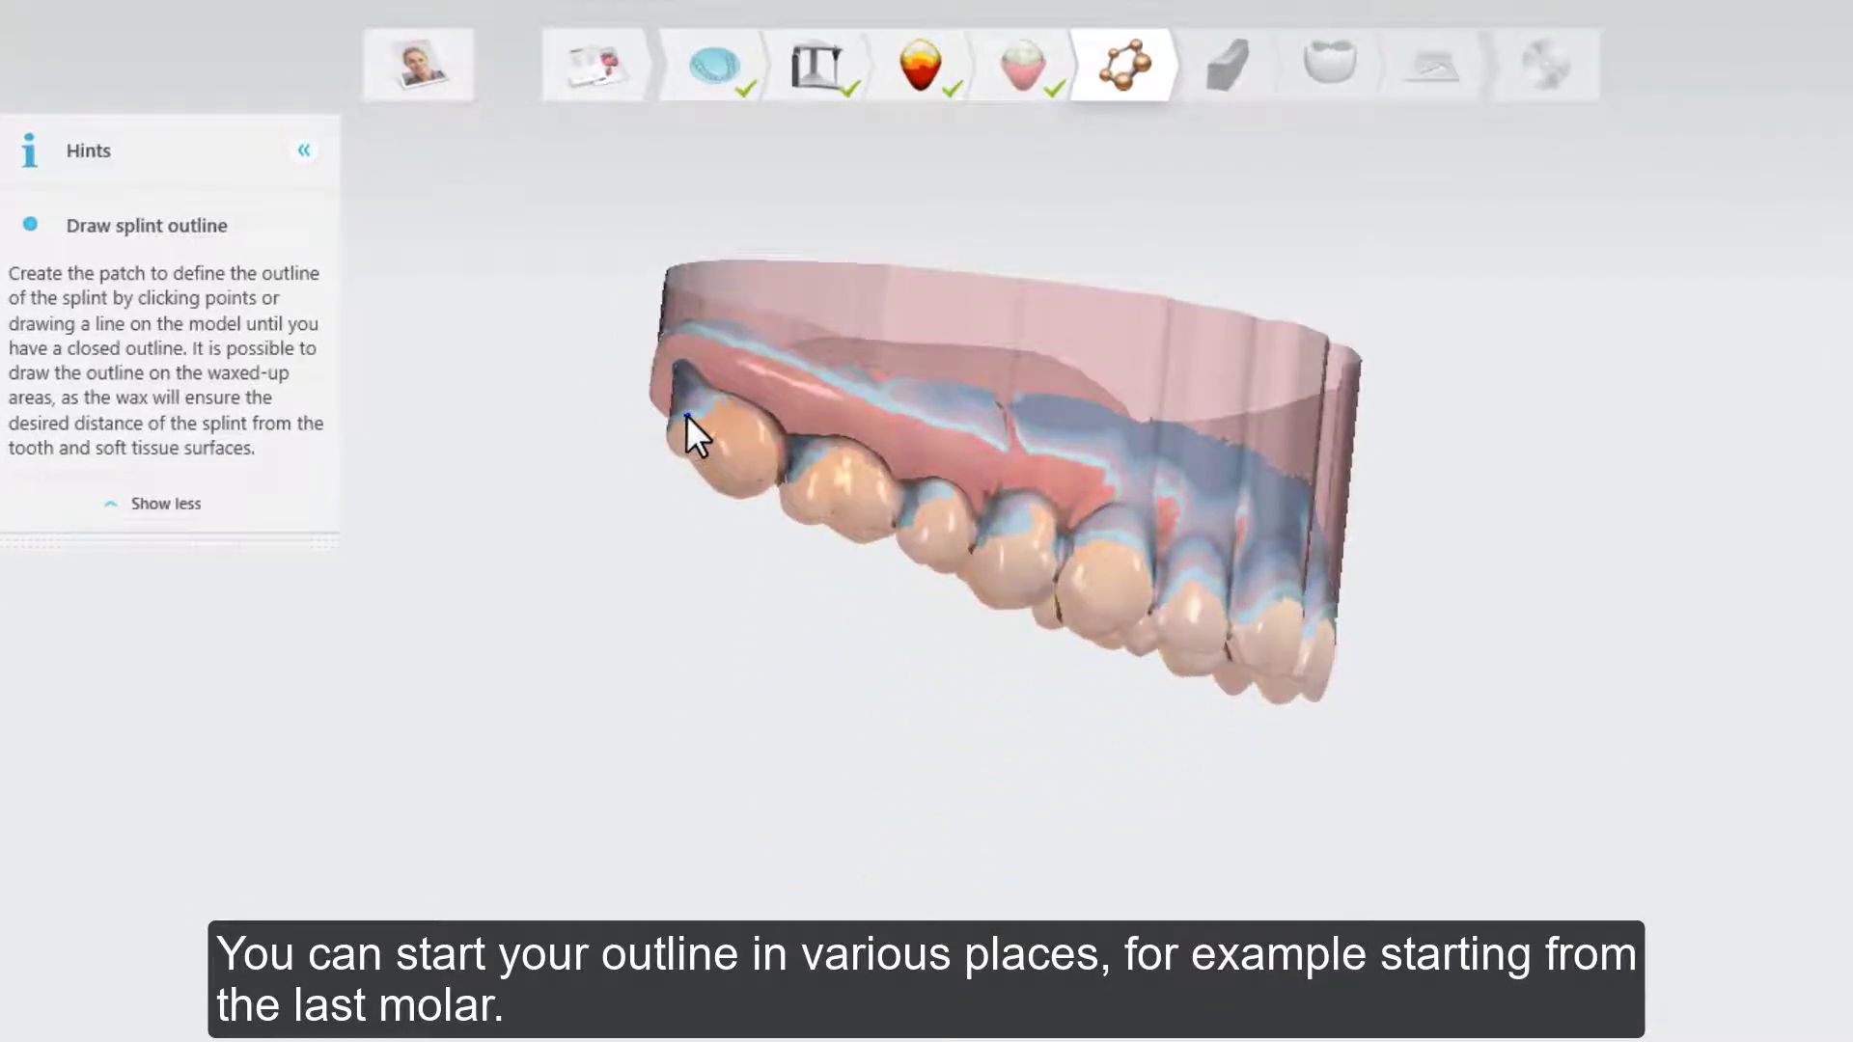
{"action": "left_click_drag", "start_coordinate": [720, 405], "coordinate": [739, 411]}
{"action": "left_click", "coordinate": [745, 415]}
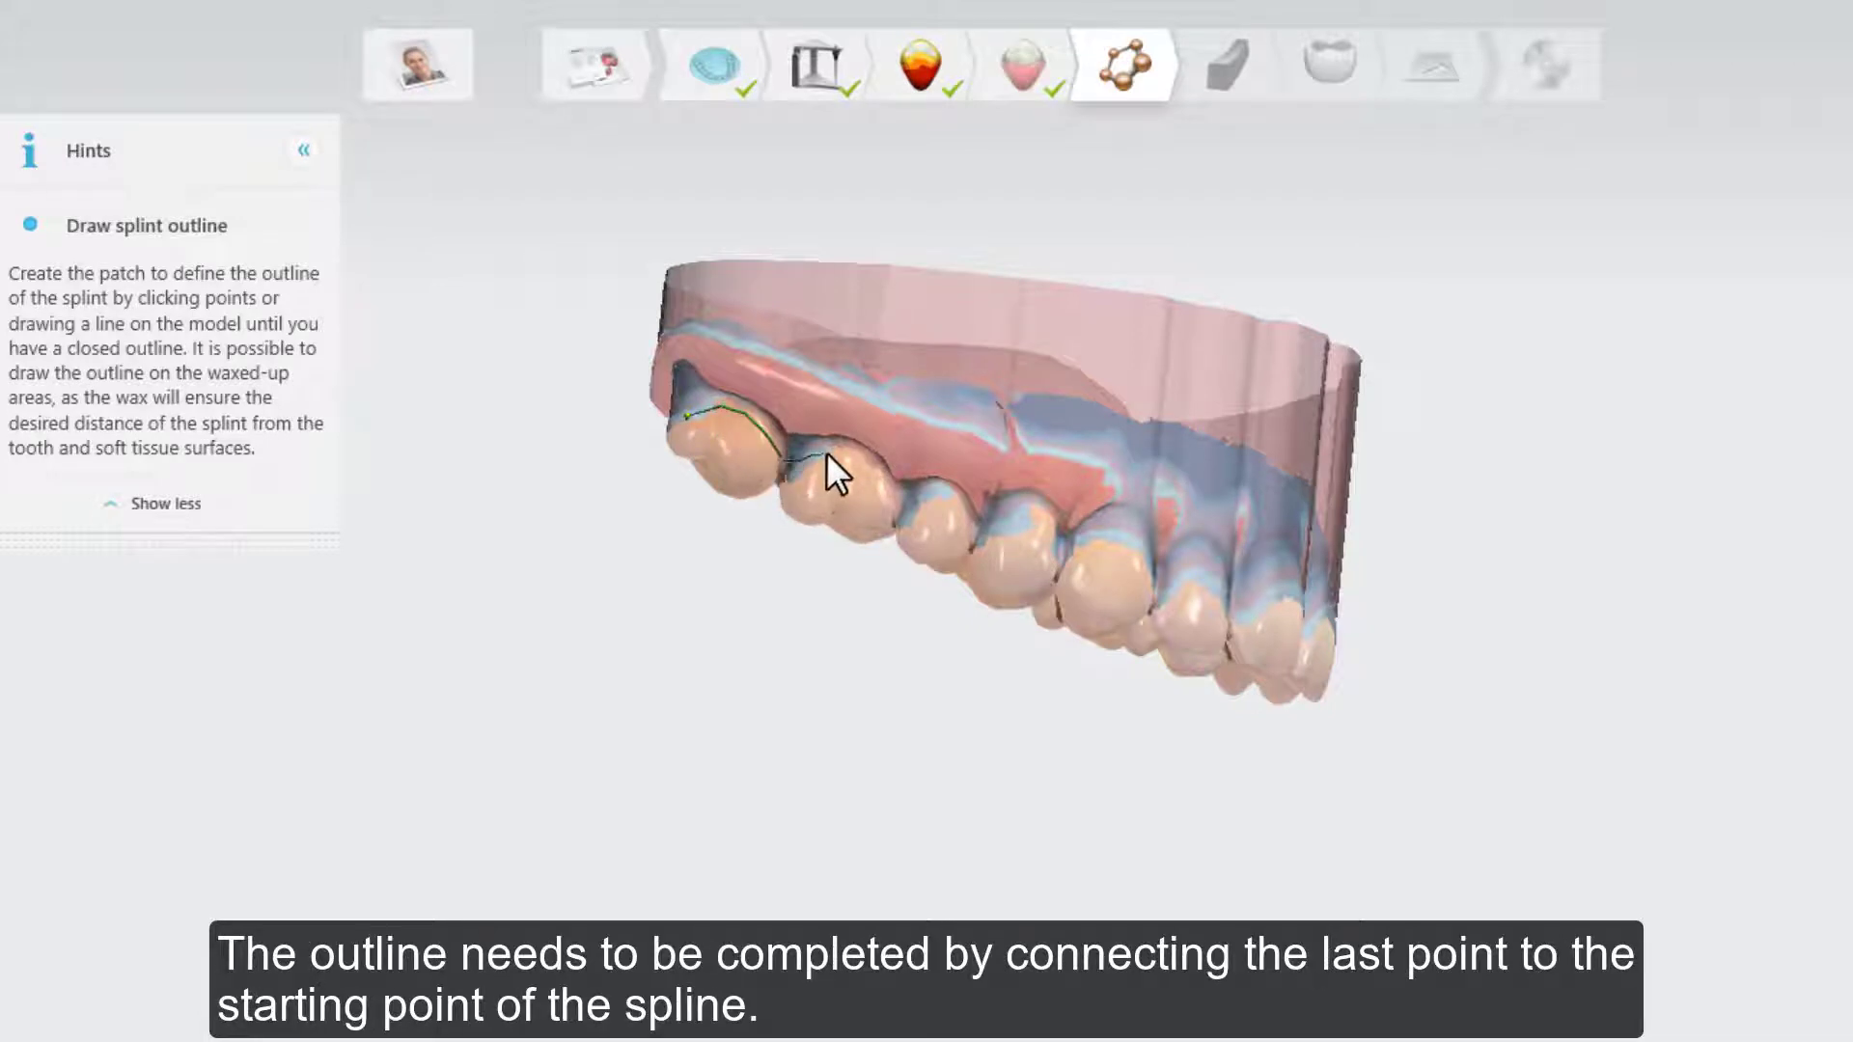
{"action": "left_click_drag", "start_coordinate": [866, 478], "coordinate": [894, 504]}
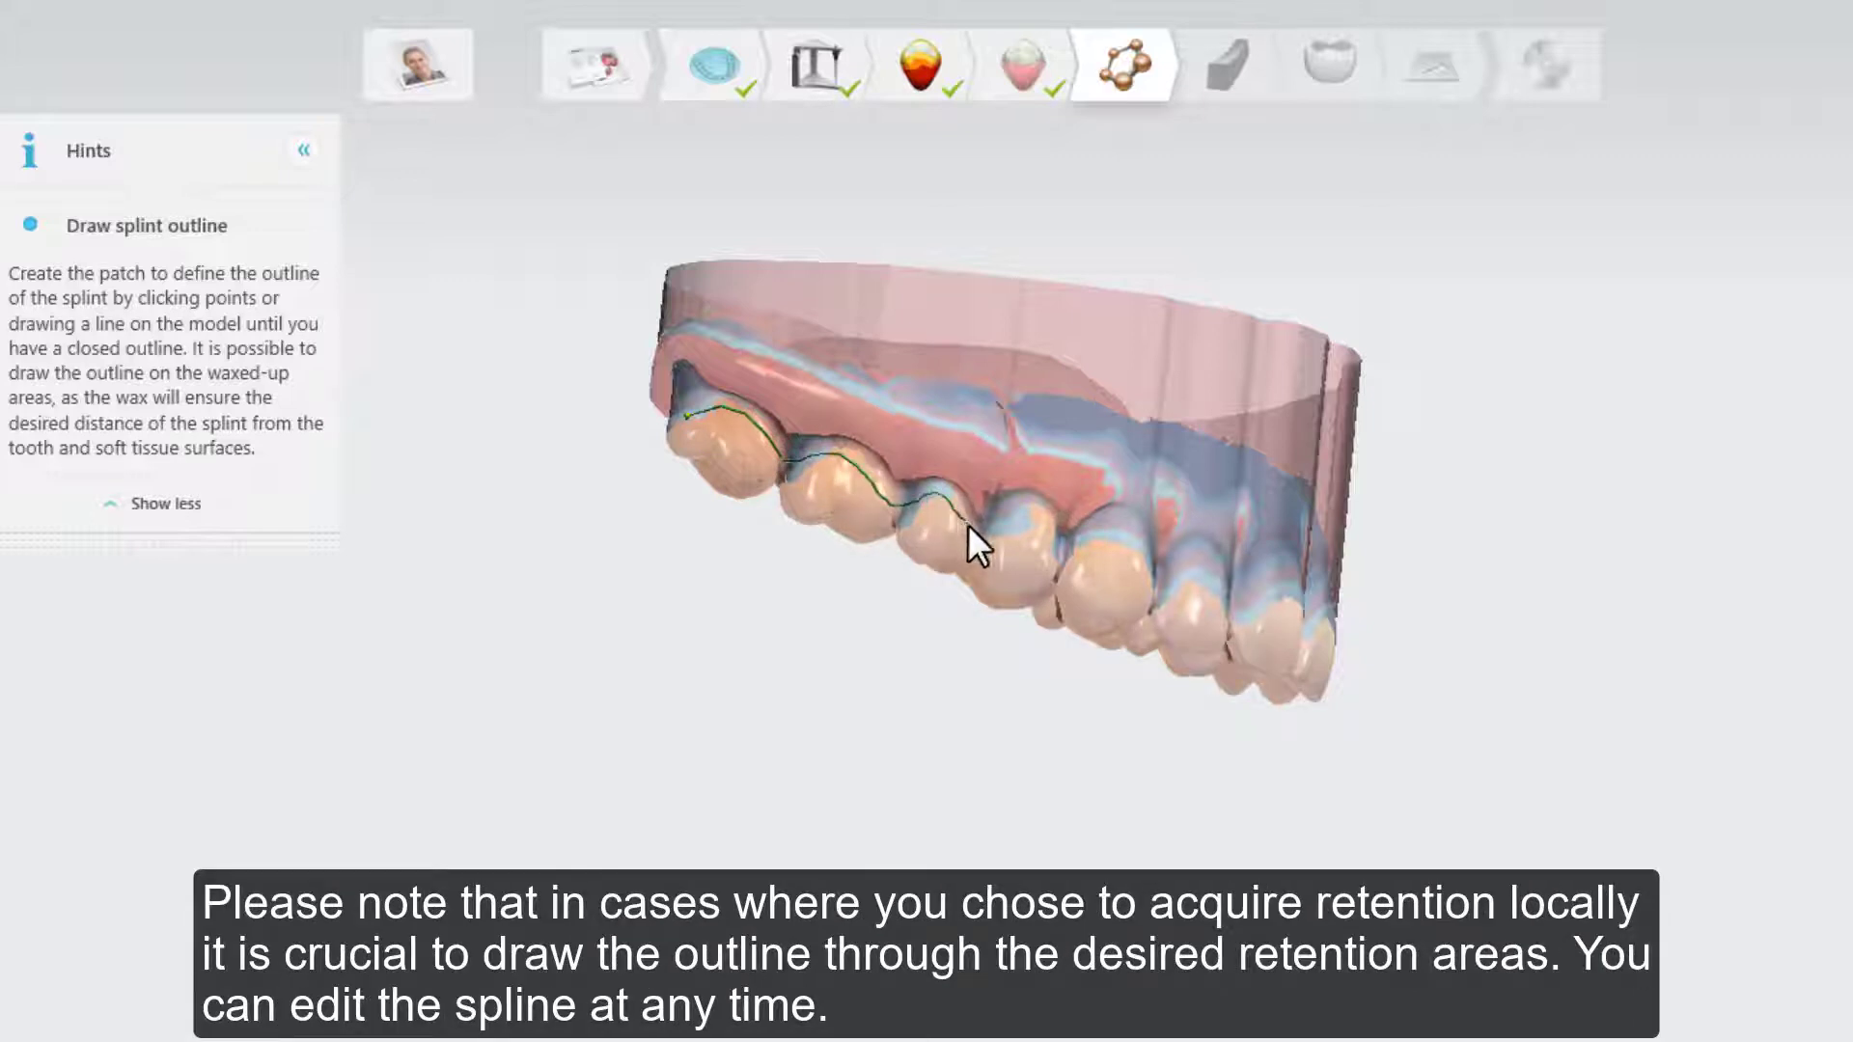
{"action": "left_click_drag", "start_coordinate": [1010, 519], "coordinate": [1052, 521]}
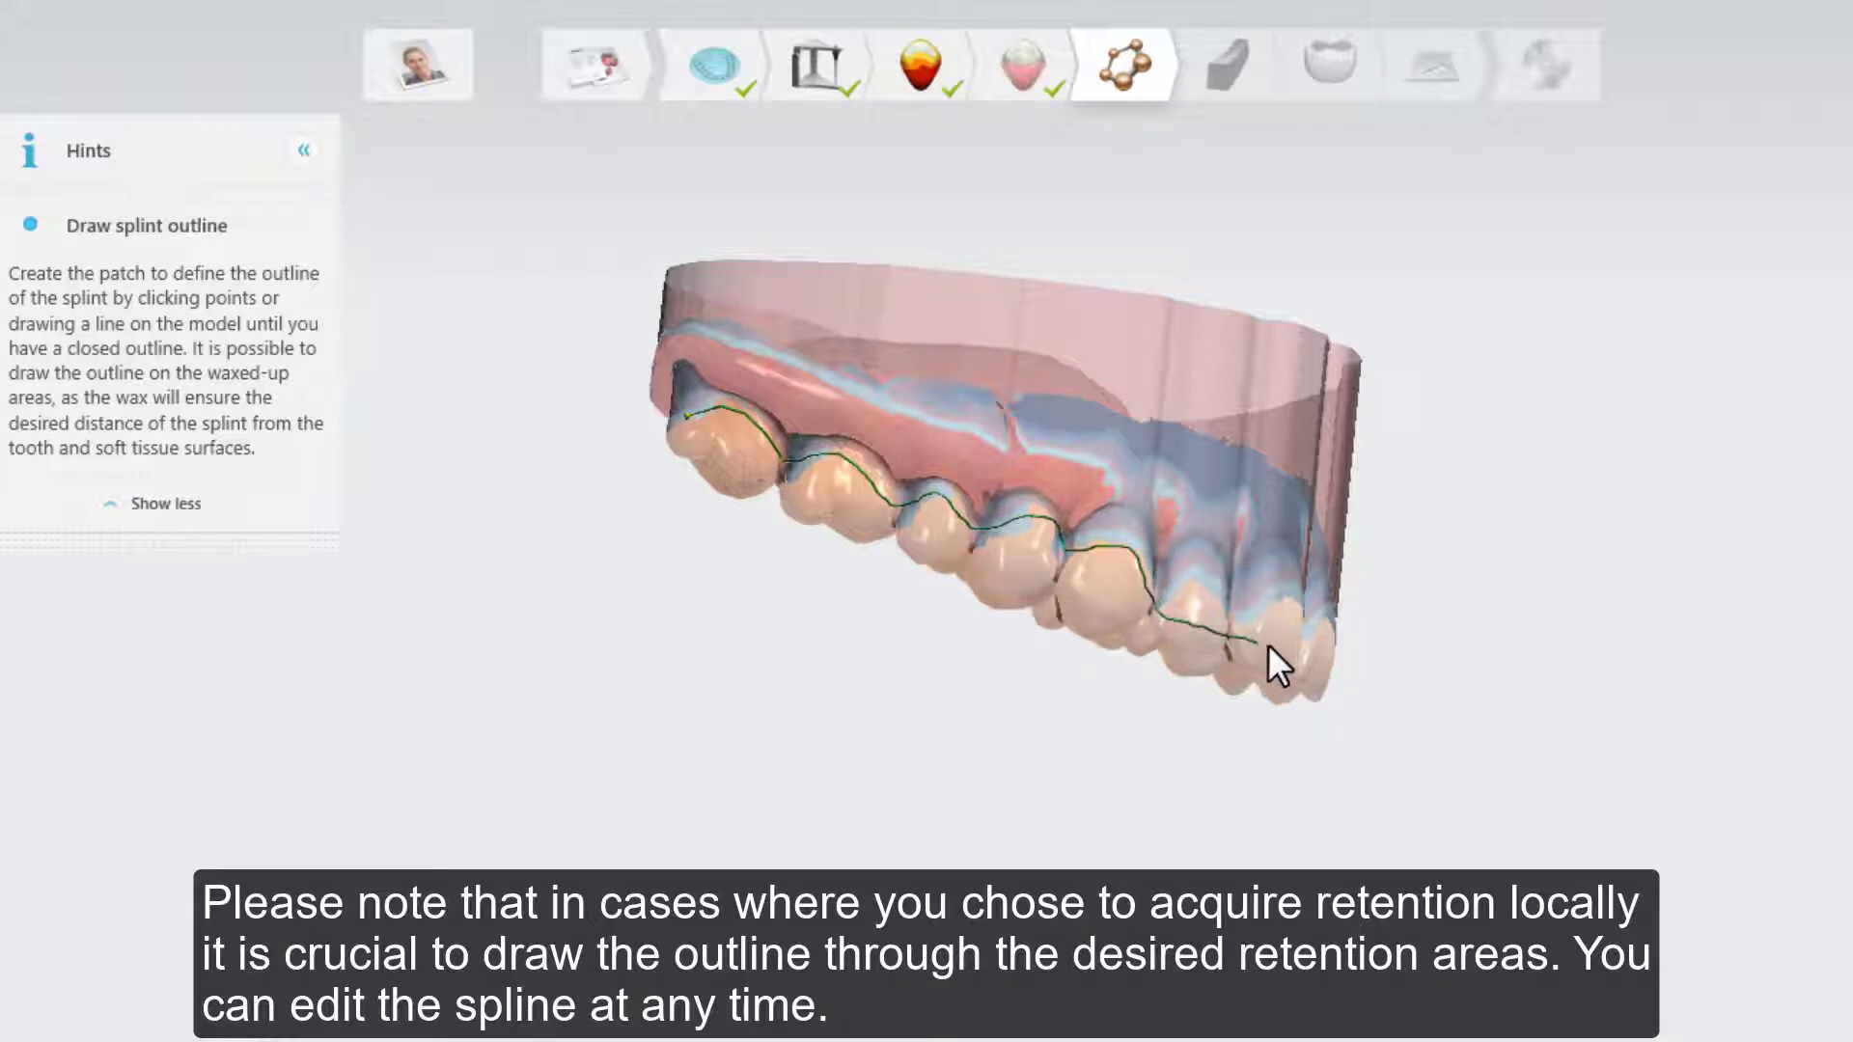
- Continue the outline across the labial surfaces just above the incisal edges and onto the buccal surfaces of the opposite side
{"action": "right_click_drag", "start_coordinate": [1276, 644], "coordinate": [889, 573]}
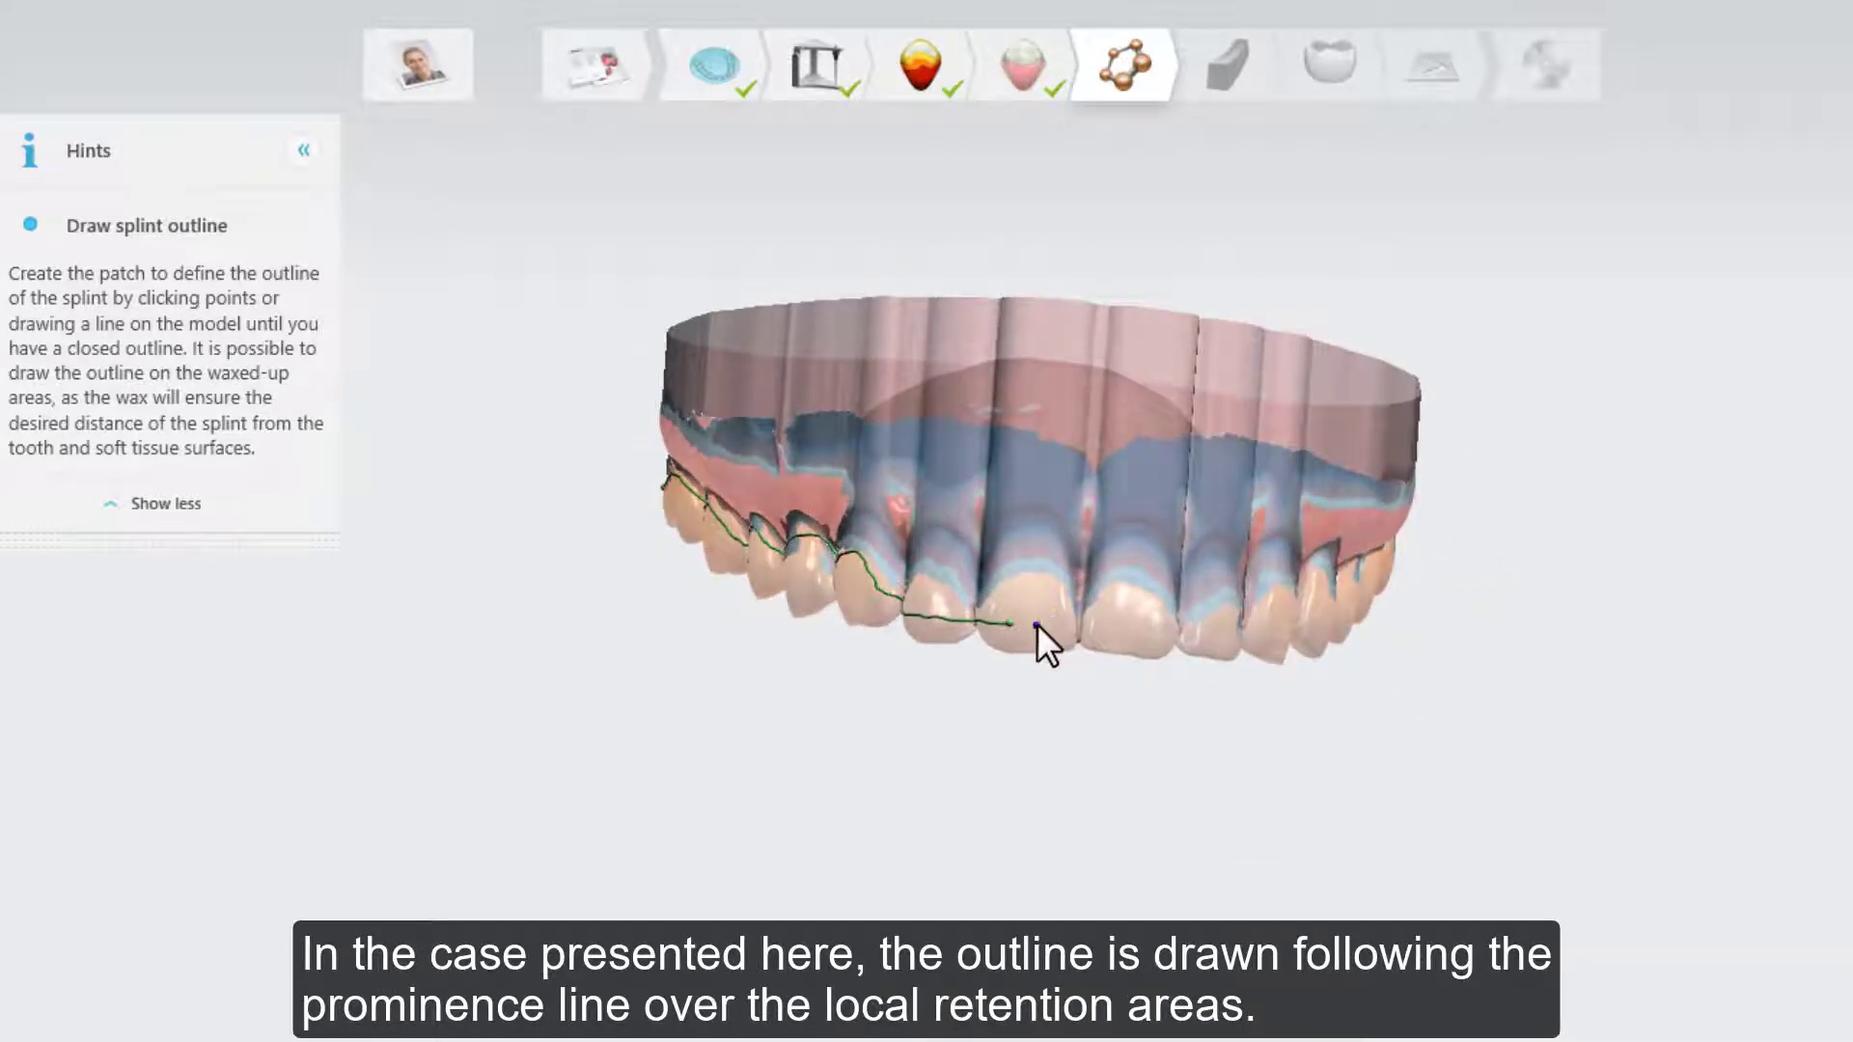
{"action": "left_click_drag", "start_coordinate": [1082, 630], "coordinate": [1161, 637]}
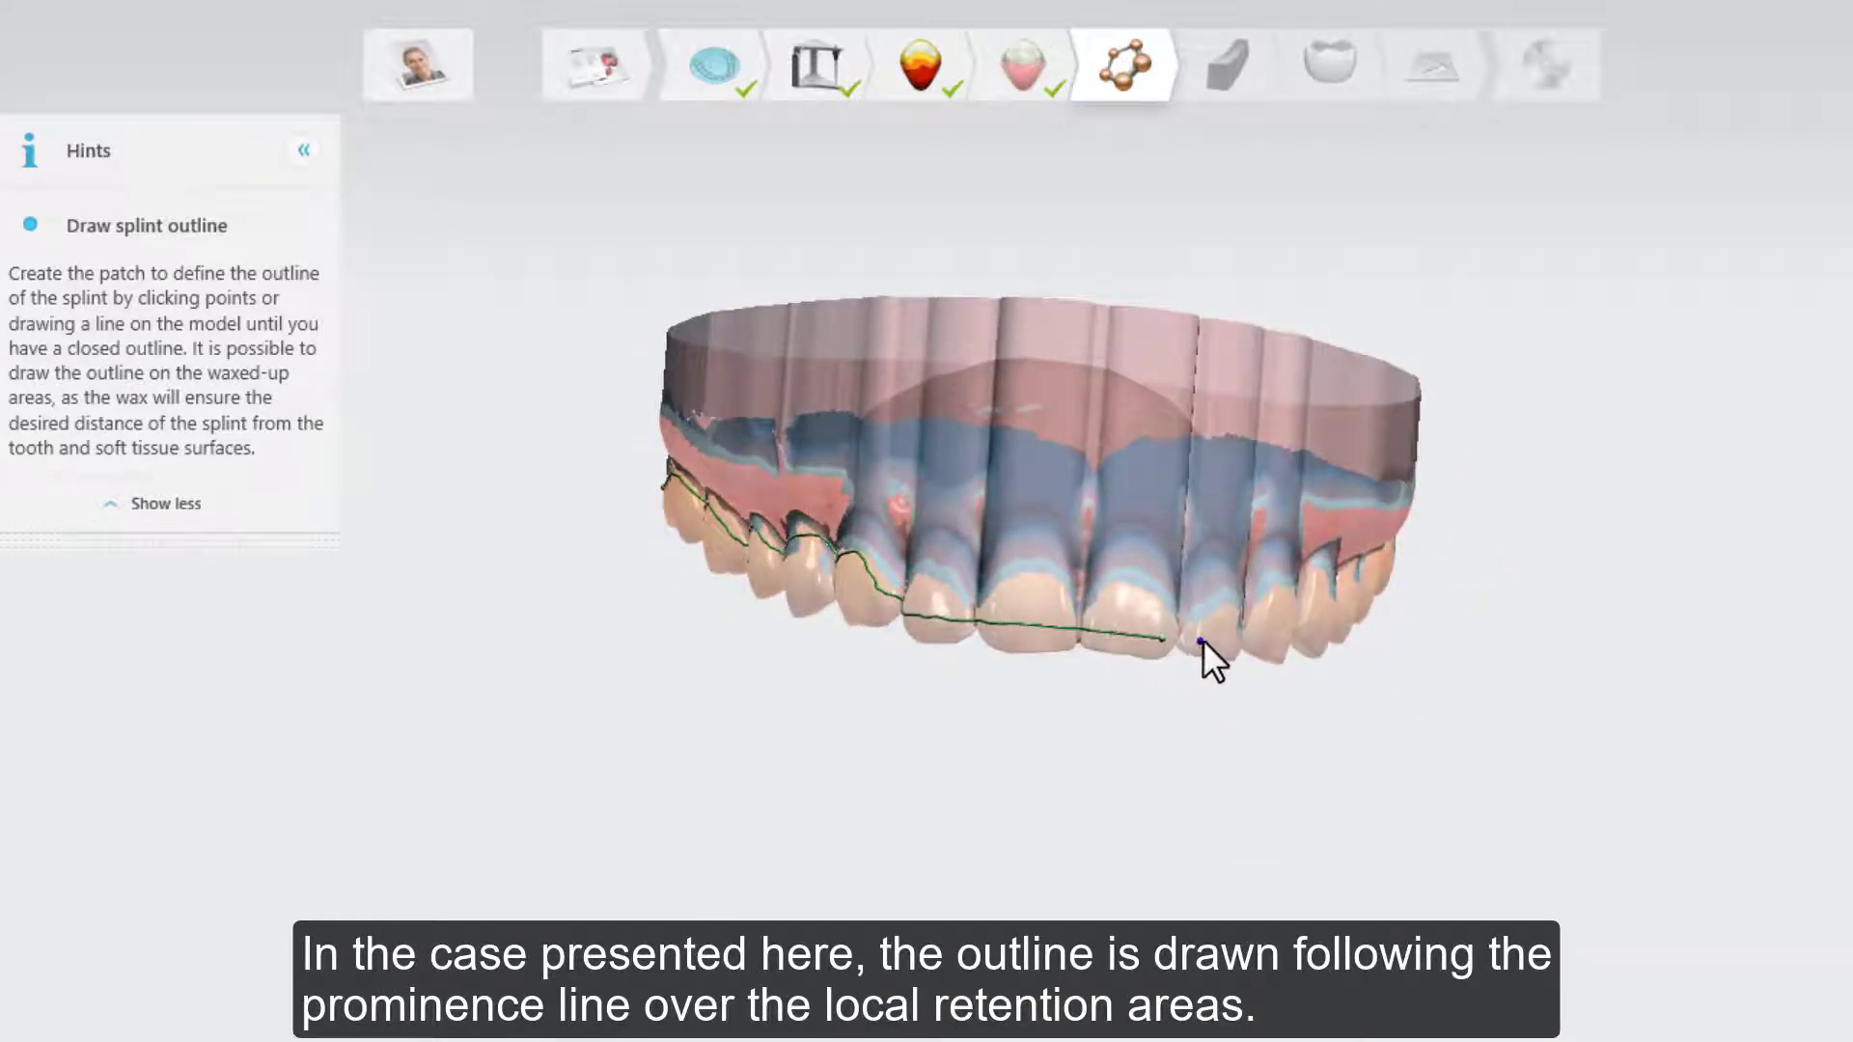
{"action": "right_click_drag", "start_coordinate": [1245, 567], "coordinate": [917, 519]}
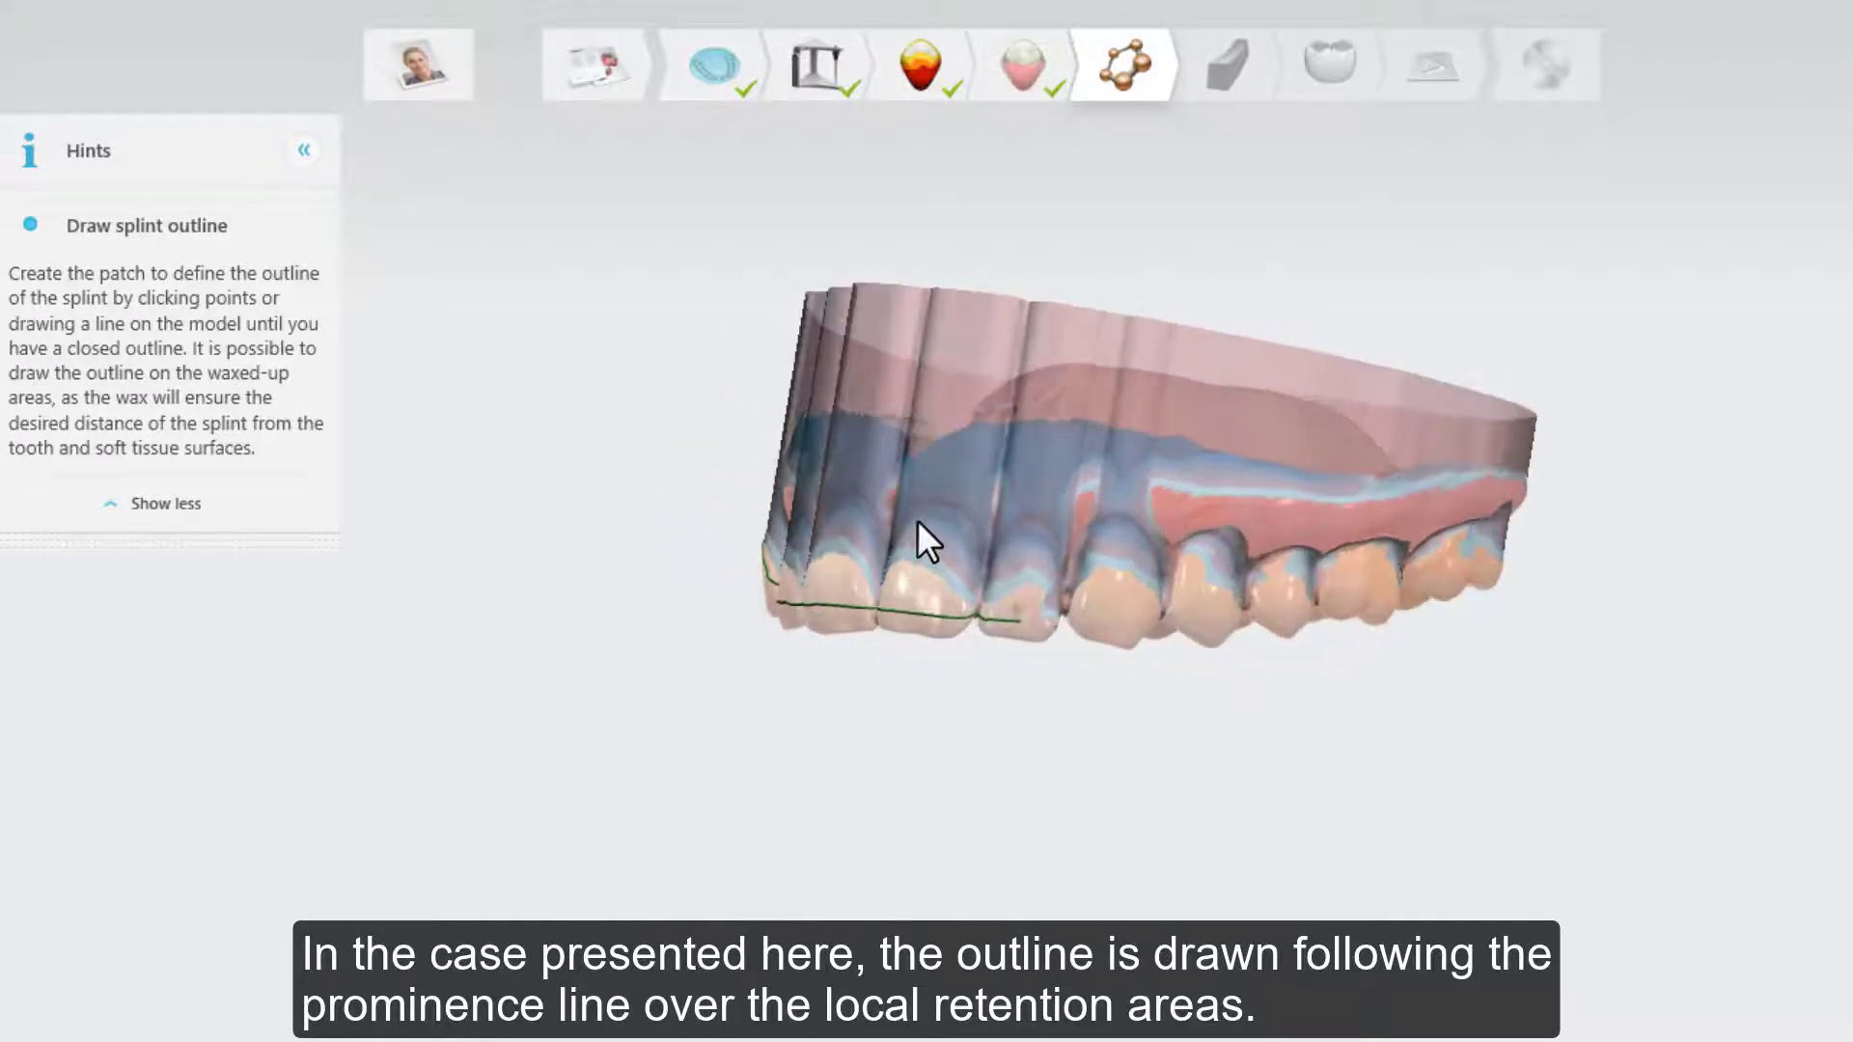
{"action": "mouse_move", "coordinate": [1038, 618]}
{"action": "left_mouse_down"}
{"action": "mouse_move", "coordinate": [1111, 586]}
{"action": "mouse_move", "coordinate": [1150, 596]}
{"action": "mouse_move", "coordinate": [1218, 585]}
{"action": "left_mouse_up"}
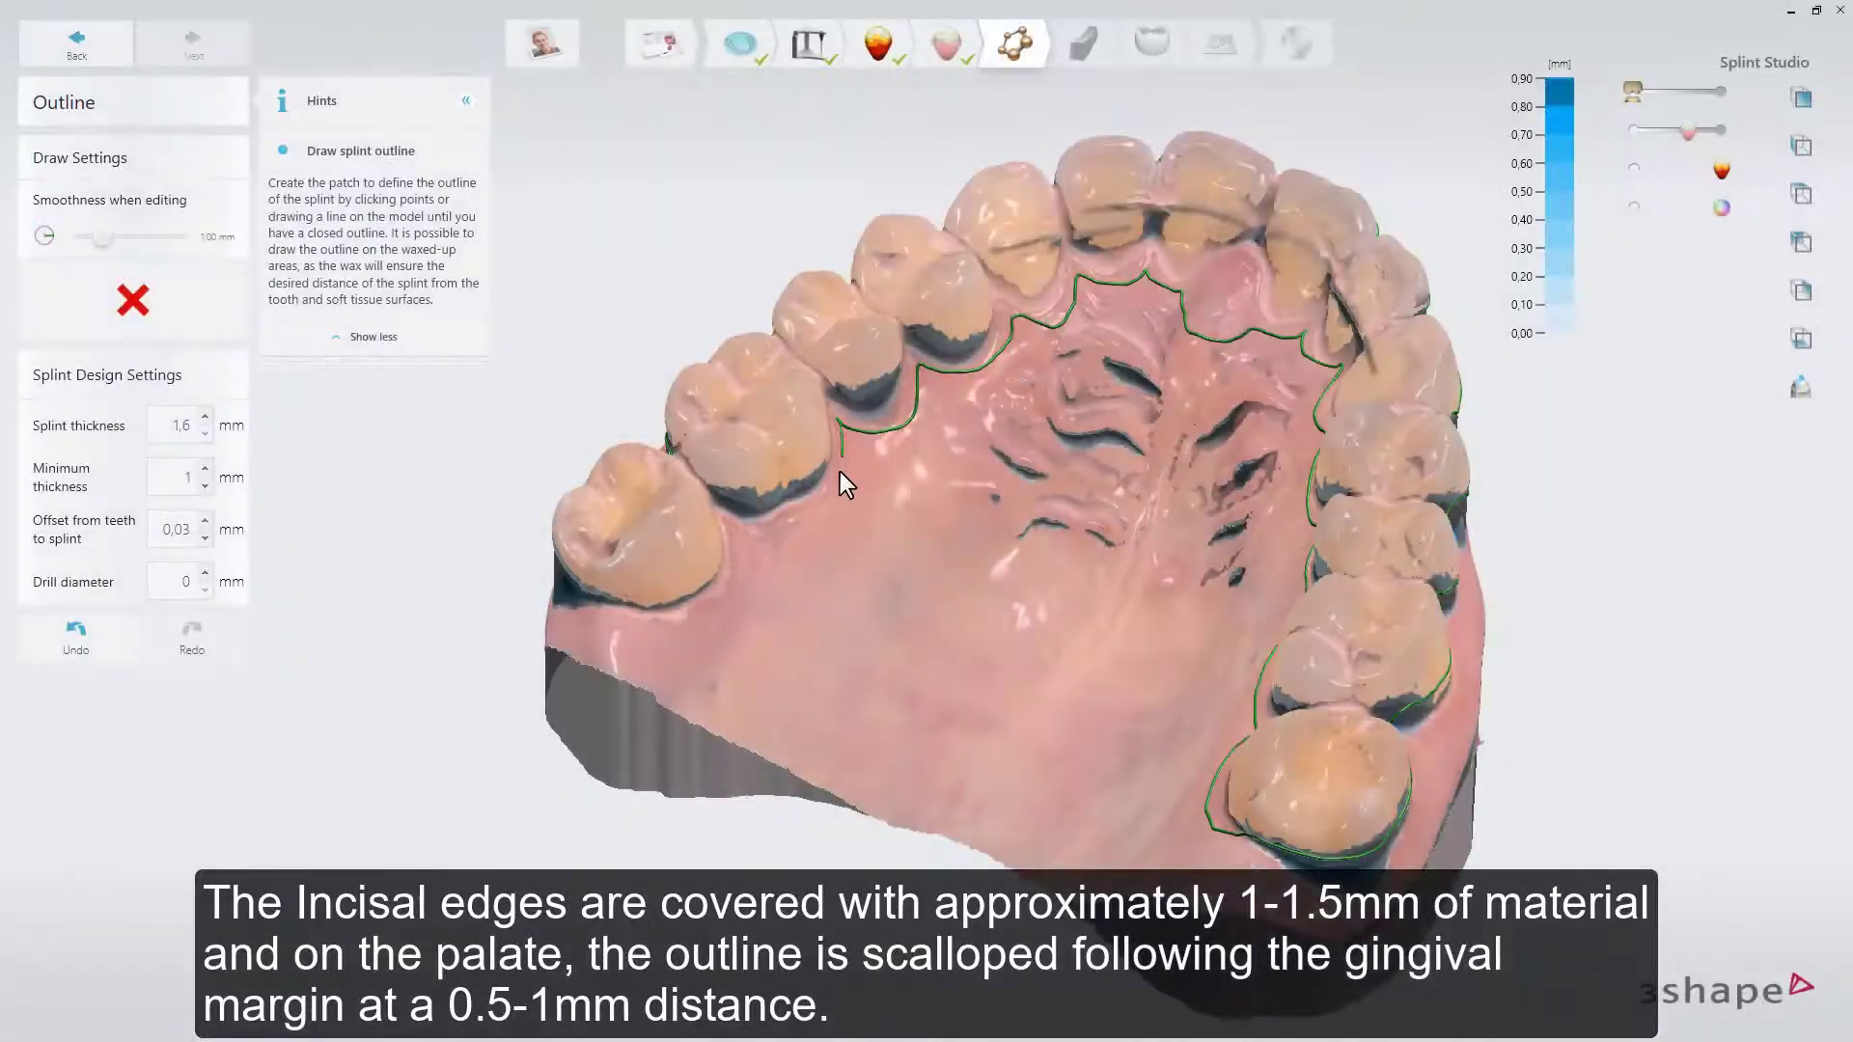
- Scallop the palatal outline 0.5-1 mm from the gingival margin around the remaining molars and close it at the starting point behind the last molar
{"action": "left_click_drag", "start_coordinate": [840, 472], "coordinate": [818, 507]}
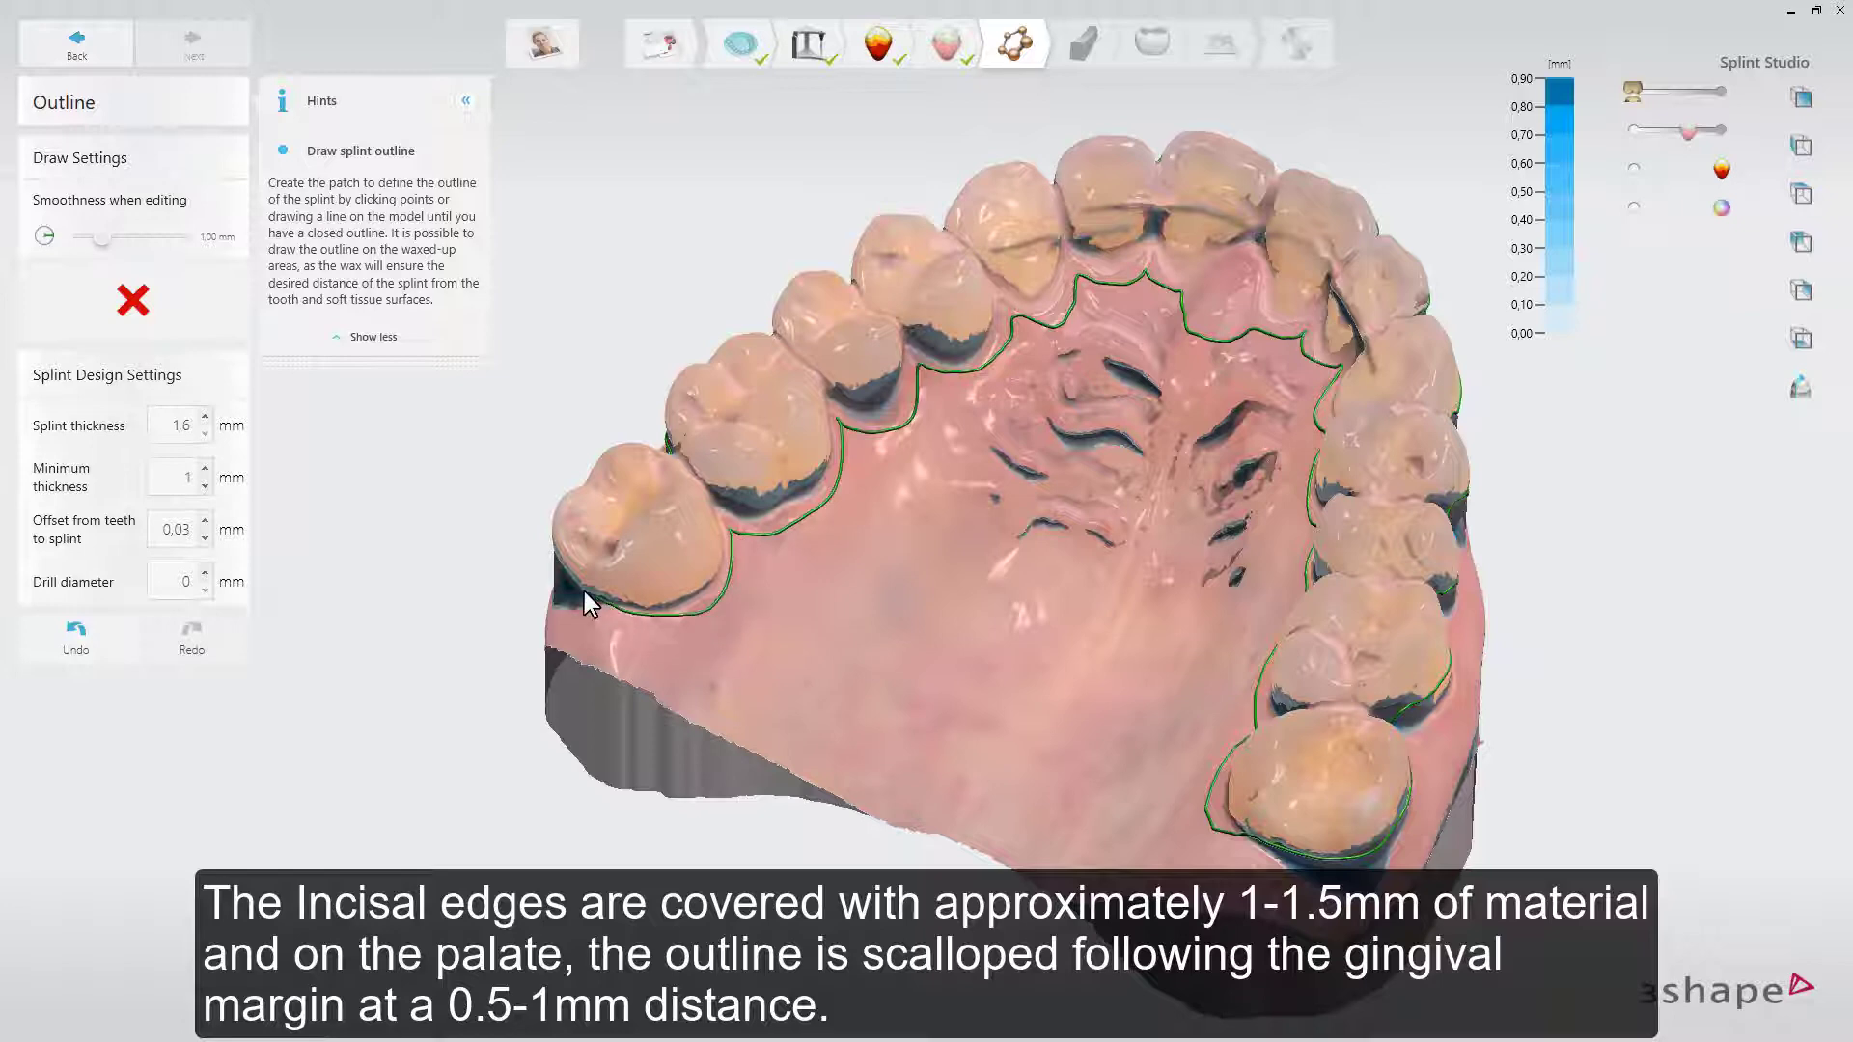
{"action": "right_click_drag", "start_coordinate": [569, 583], "coordinate": [1033, 518]}
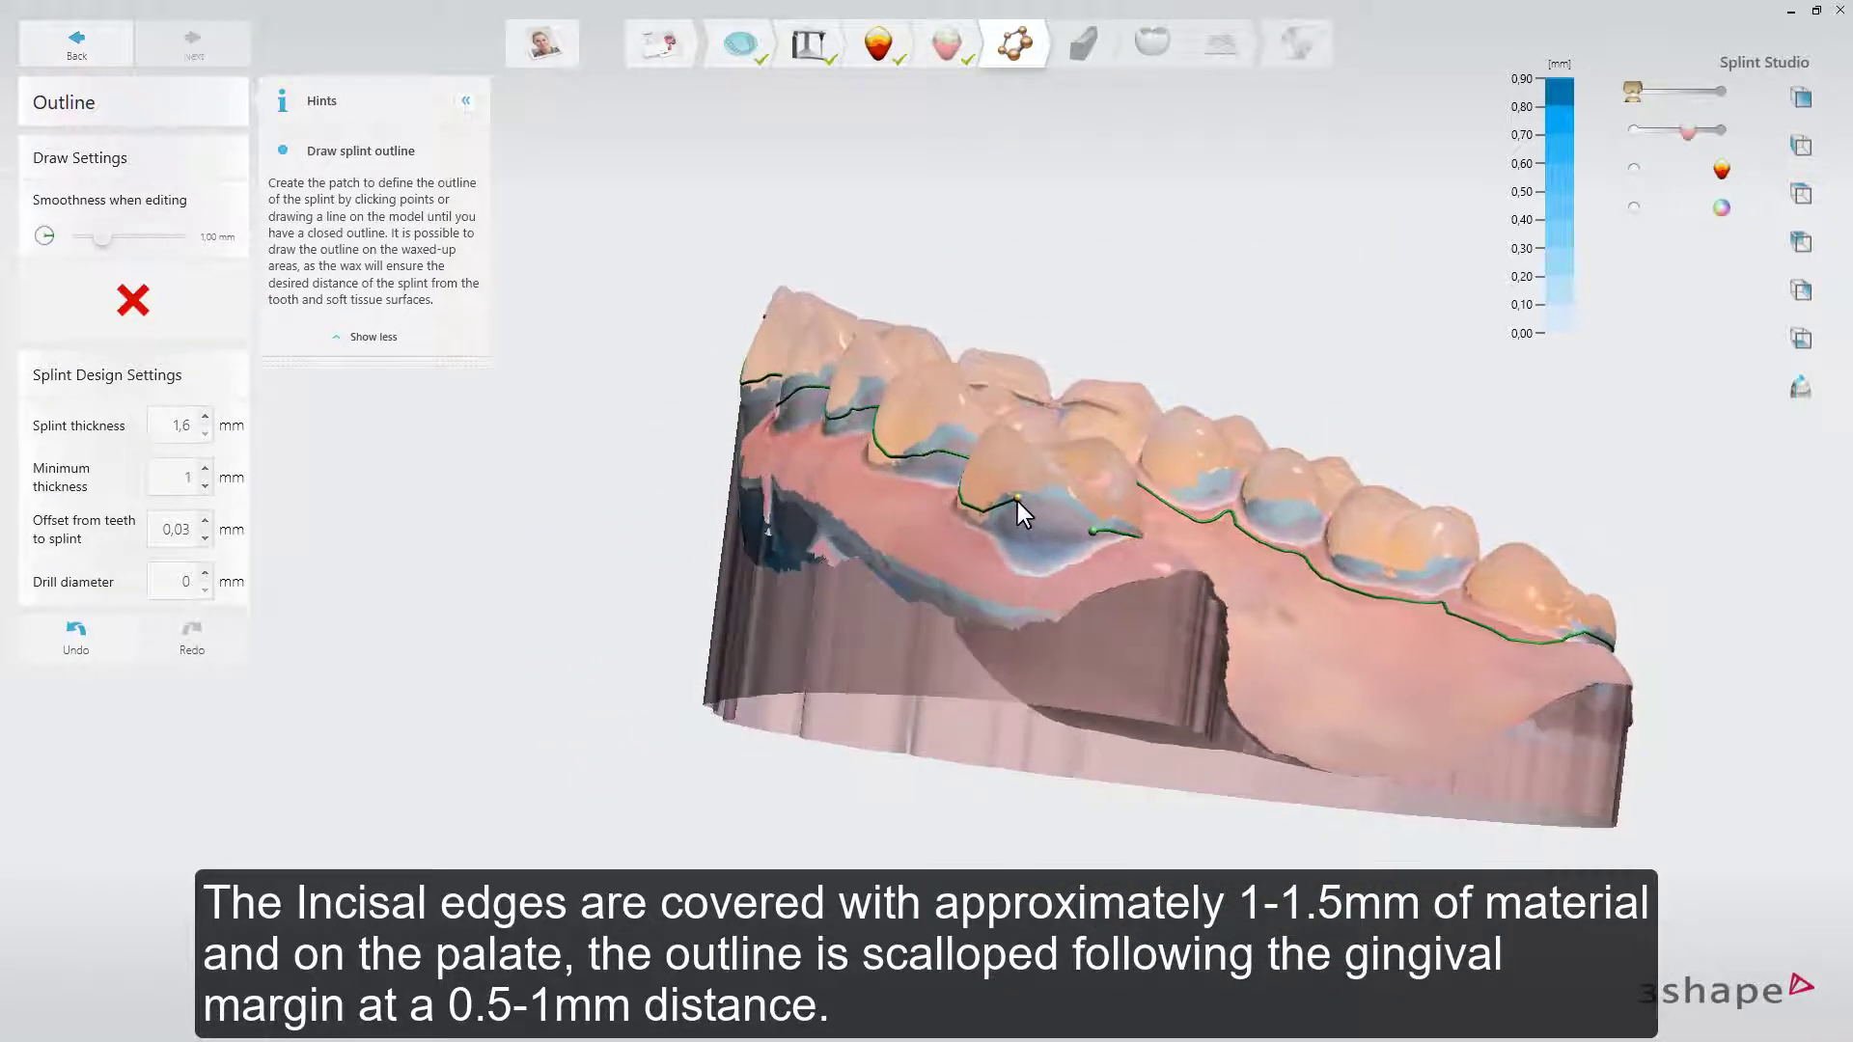
{"action": "left_click", "coordinate": [1017, 501]}
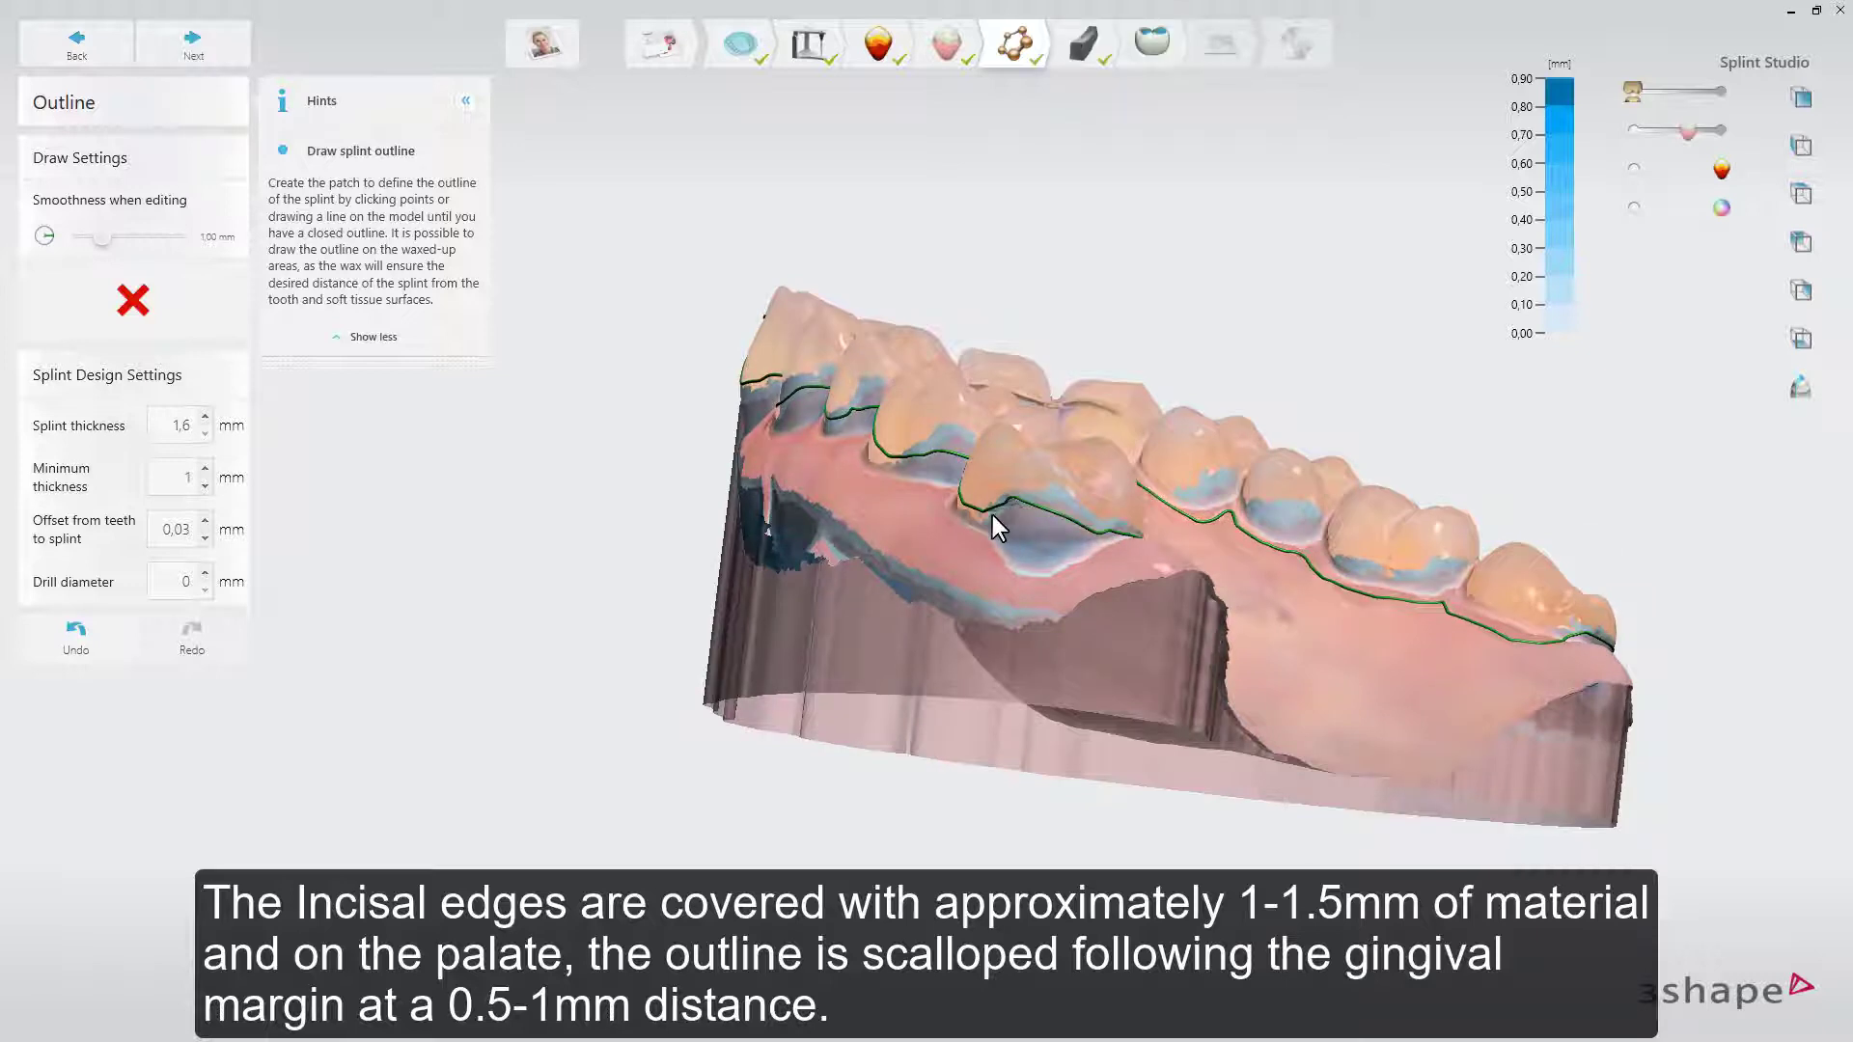
- Refine the closed outline behind the last molar and along the buccal surfaces of the posterior teeth
{"action": "left_click", "coordinate": [1110, 531]}
{"action": "right_click_drag", "start_coordinate": [988, 496], "coordinate": [1114, 481]}
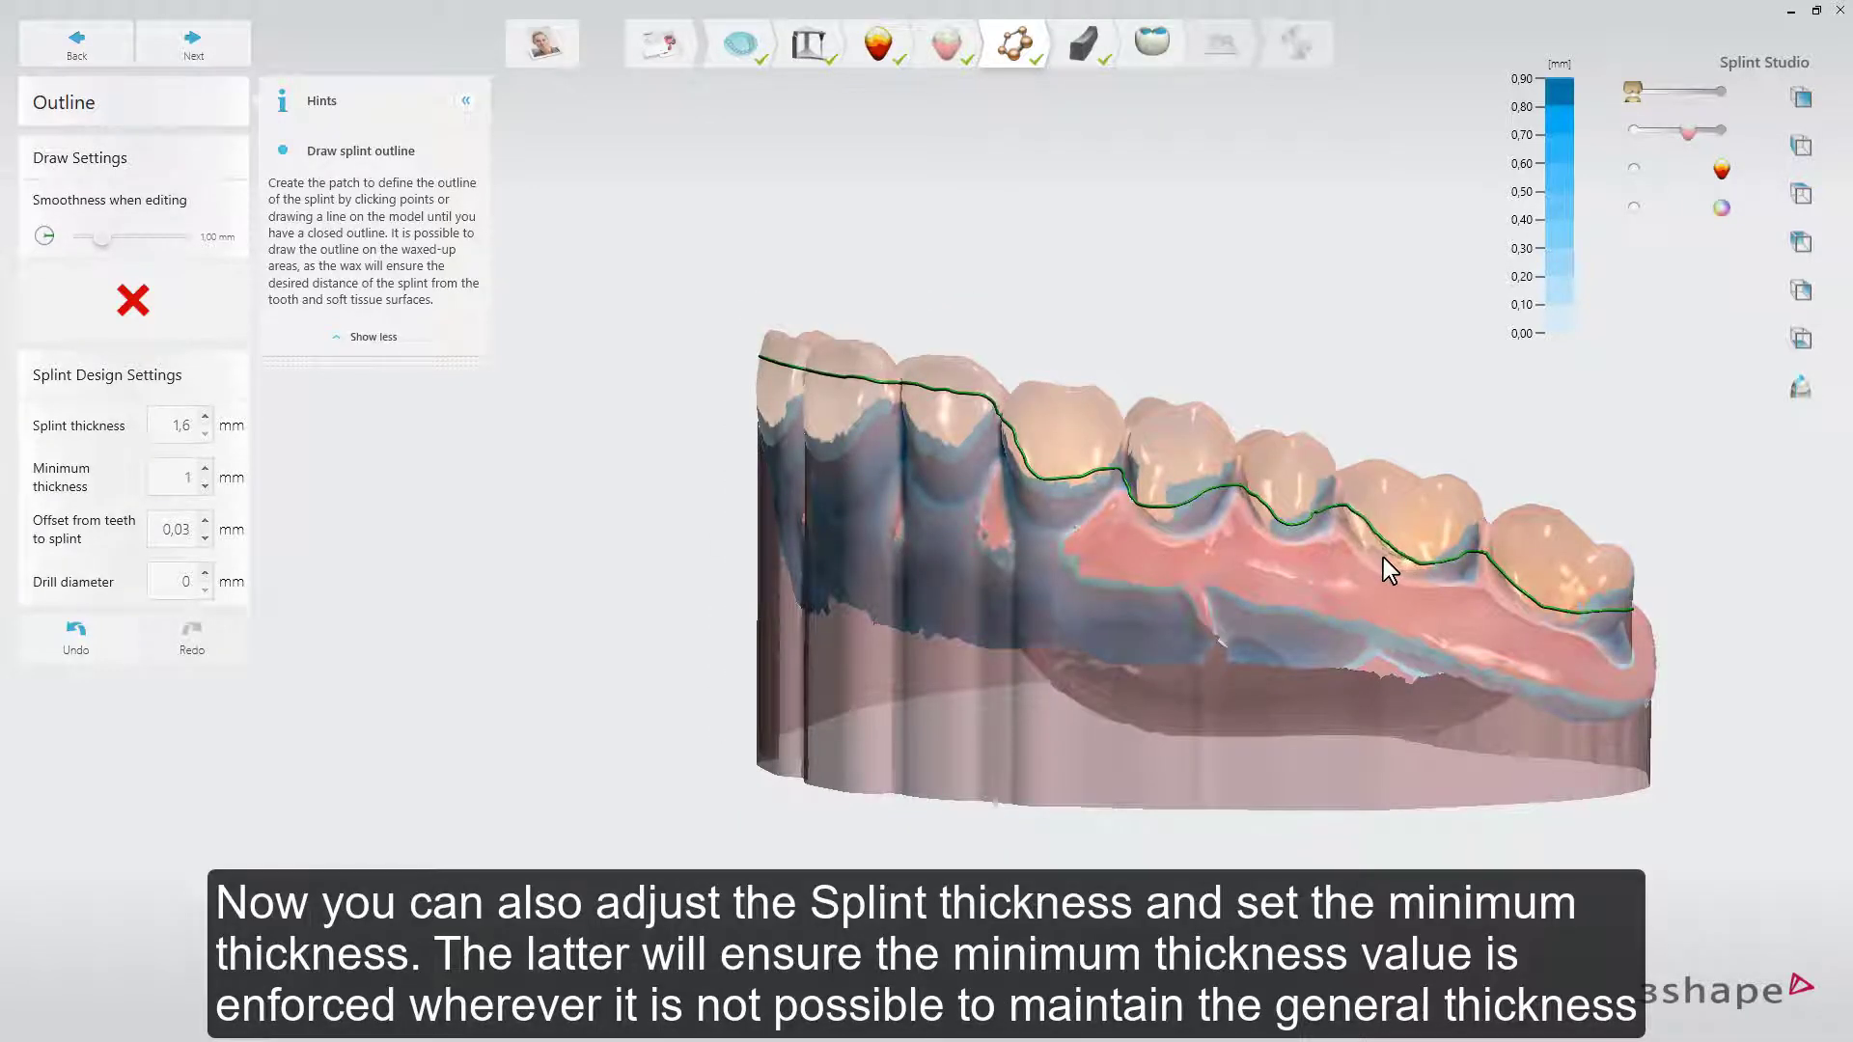
{"action": "left_click", "coordinate": [1359, 531]}
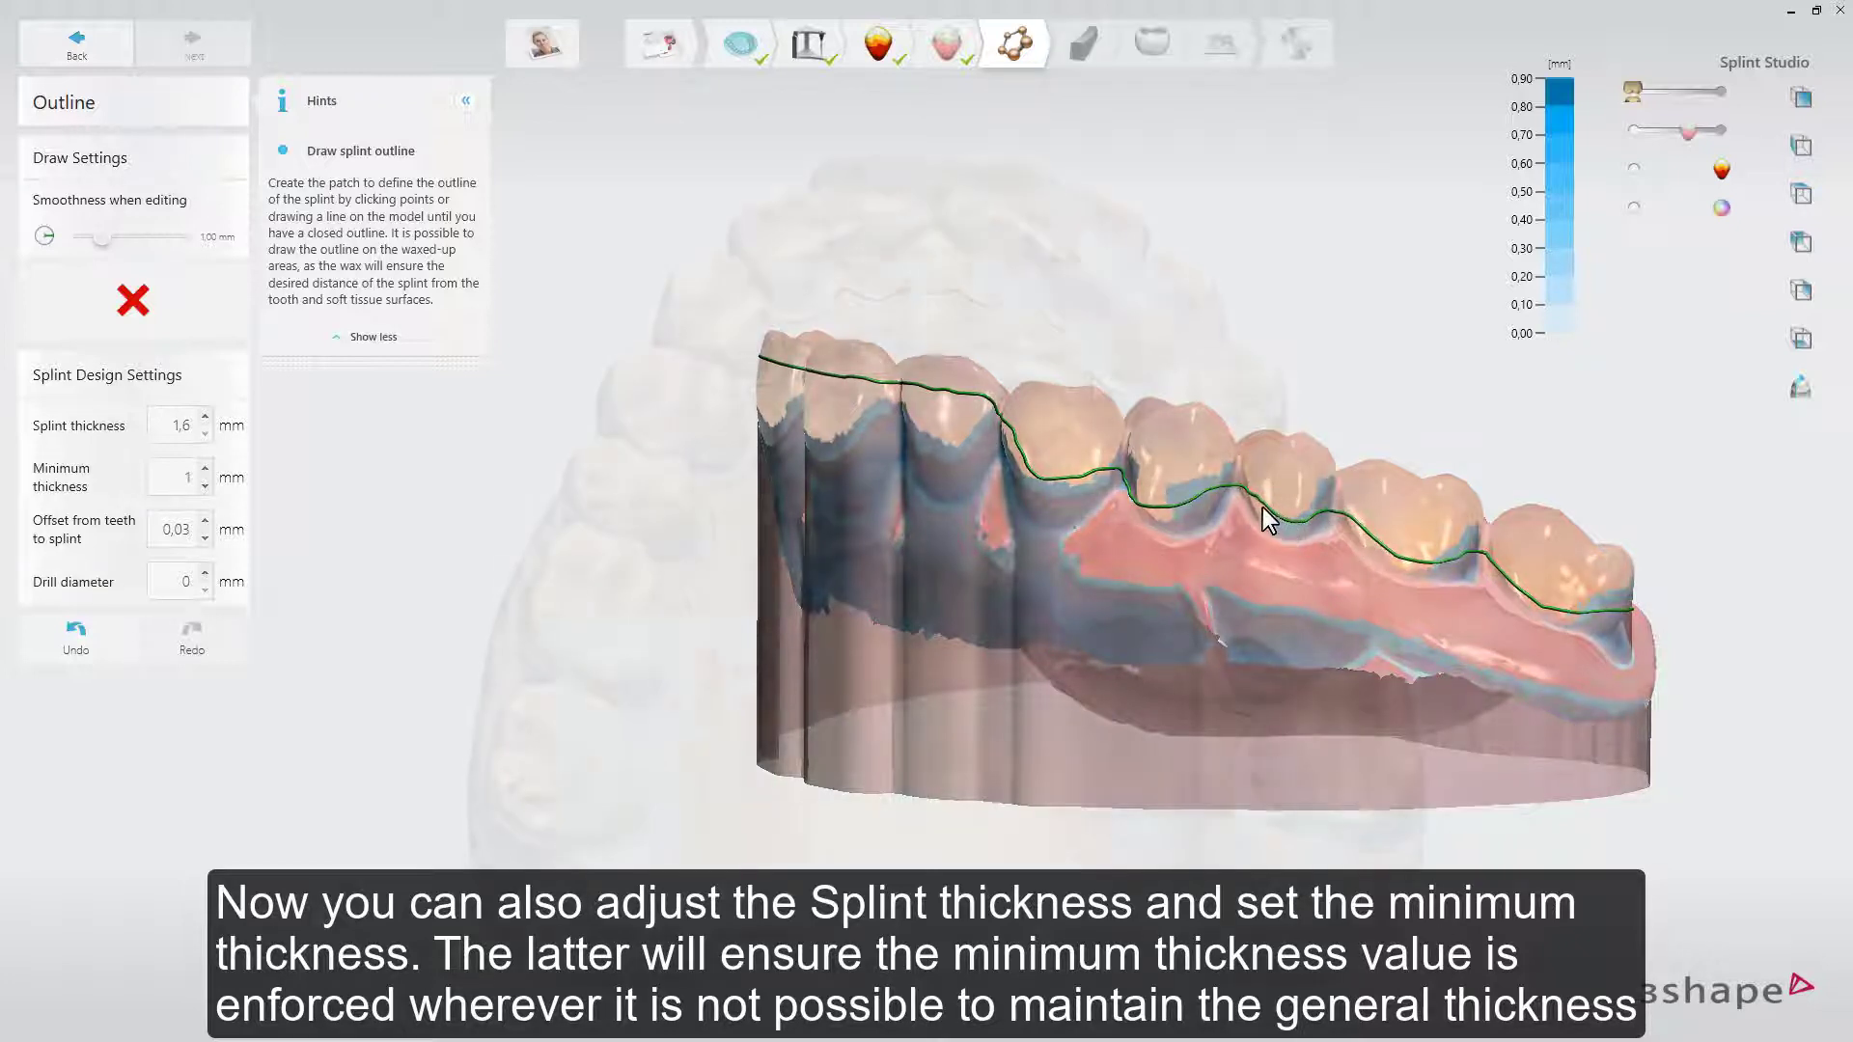
{"action": "left_click", "coordinate": [1091, 378]}
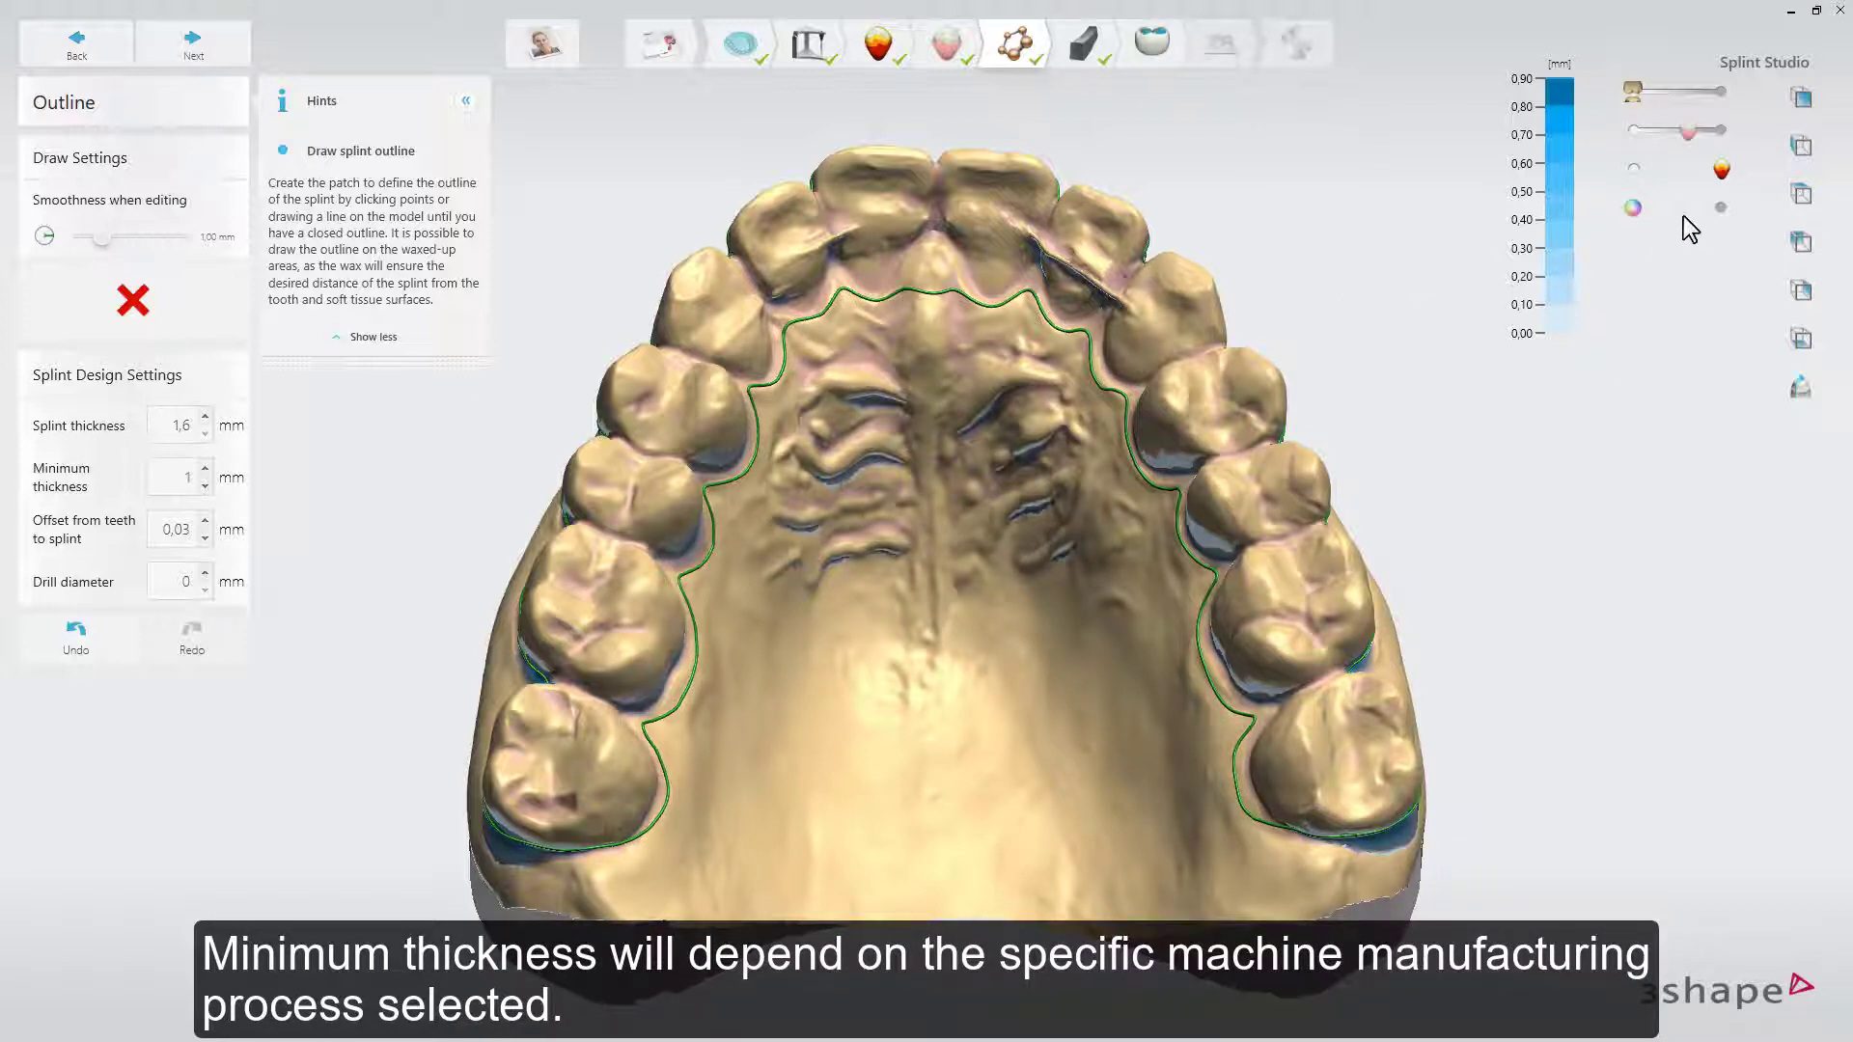
- Display the scan's texture colors, check the outline along the front teeth, and advance to raising the splint surface
{"action": "left_click", "coordinate": [1722, 208]}
{"action": "right_click_drag", "start_coordinate": [921, 423], "coordinate": [943, 645]}
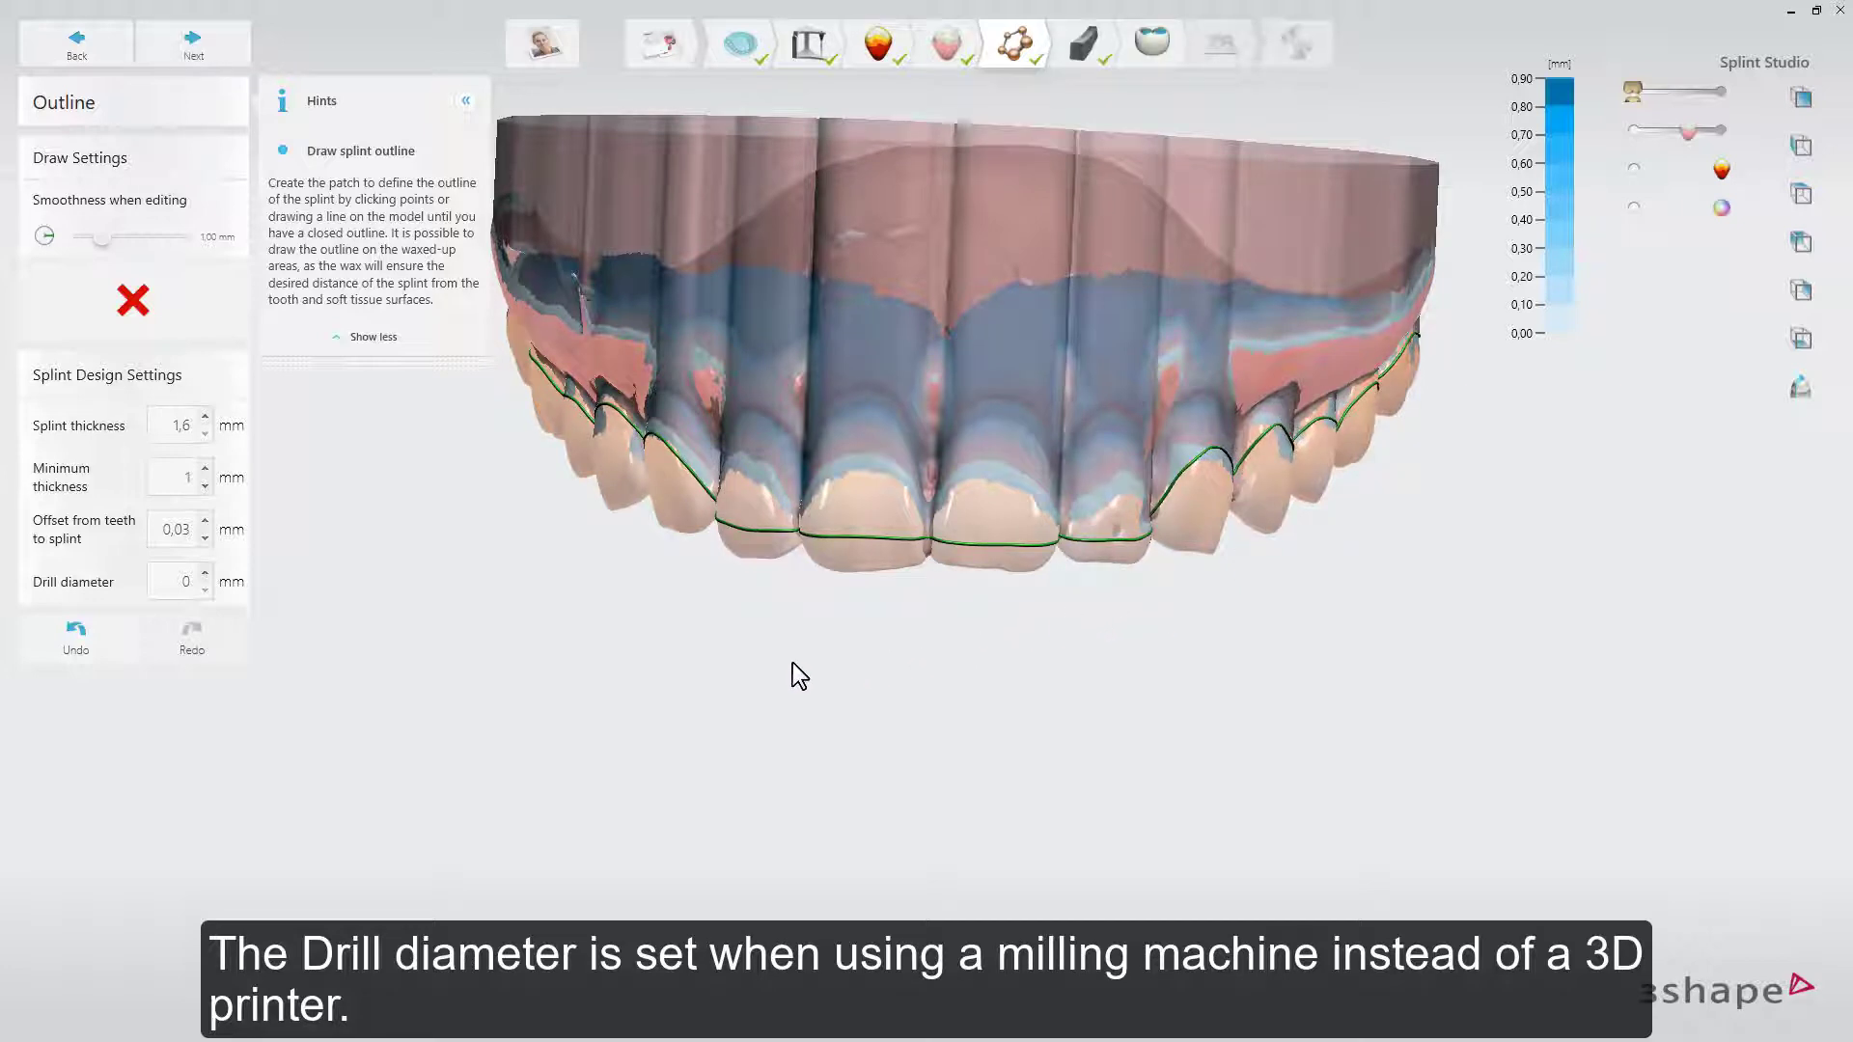
{"action": "right_click_drag", "start_coordinate": [791, 663], "coordinate": [850, 713]}
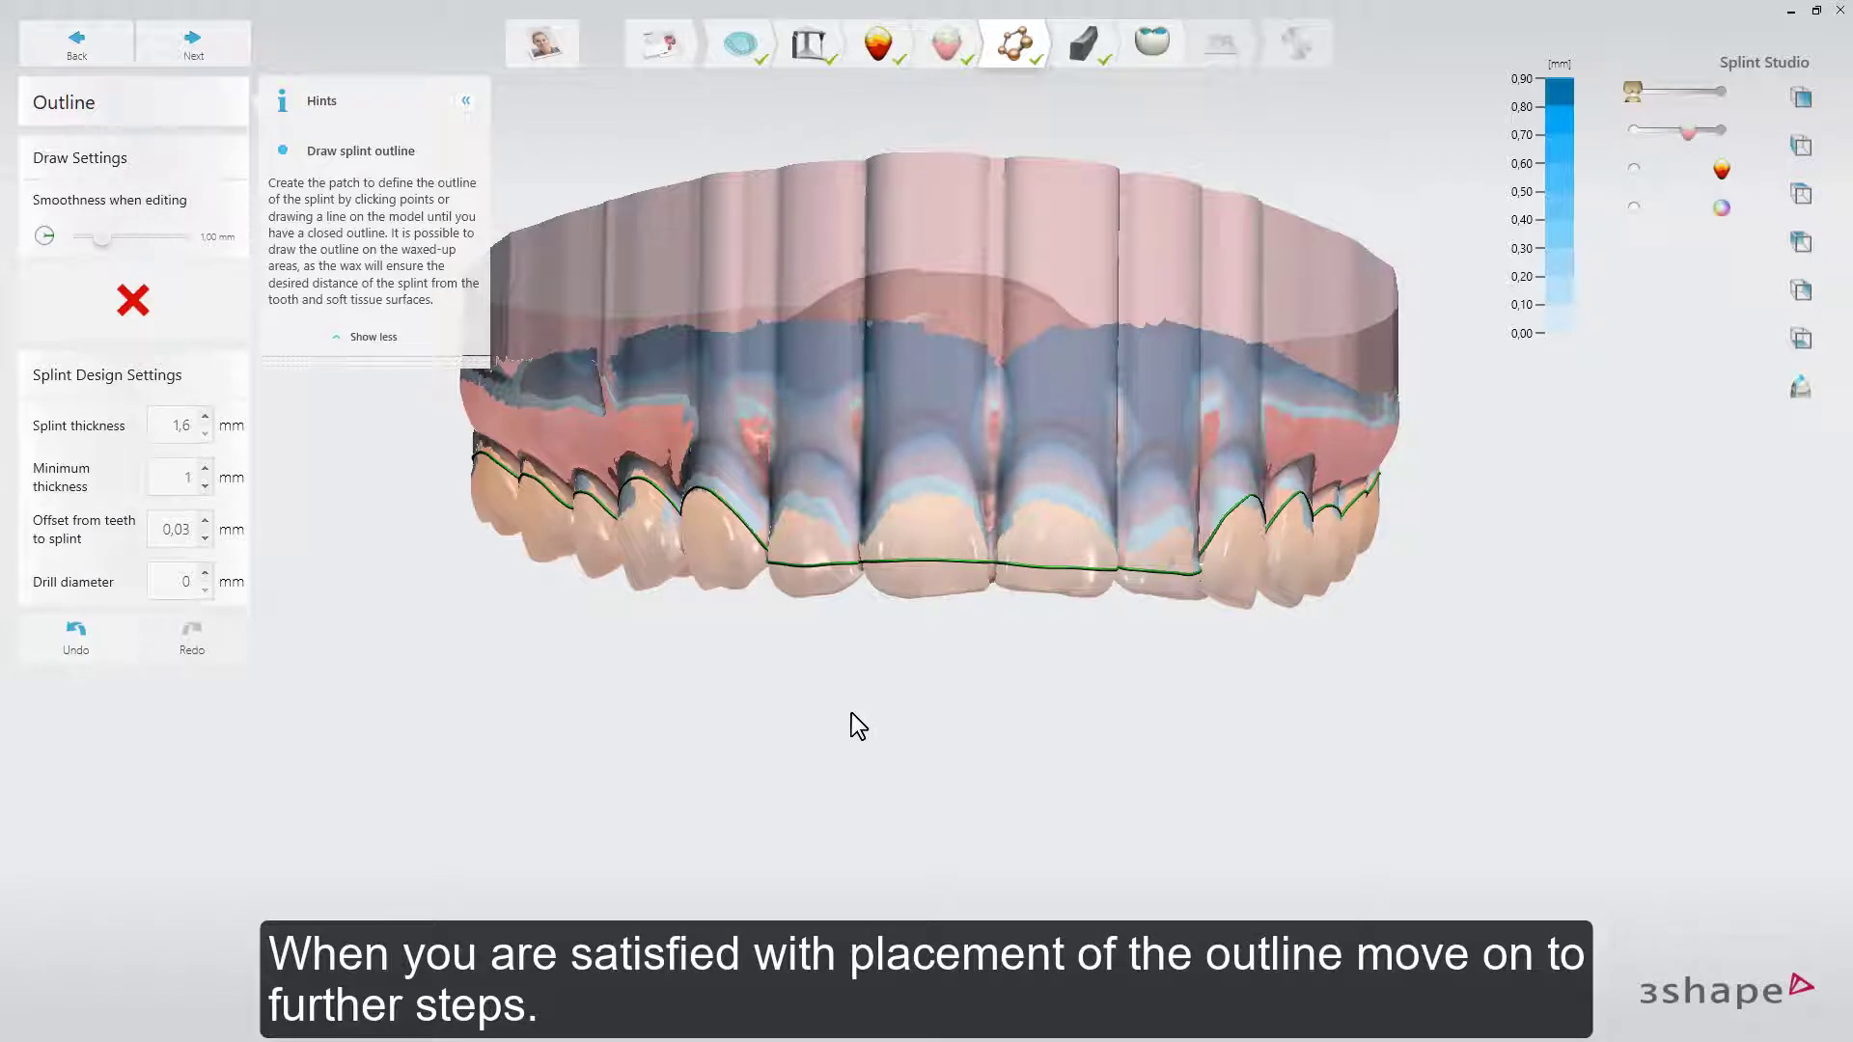
{"action": "left_click", "coordinate": [249, 61]}
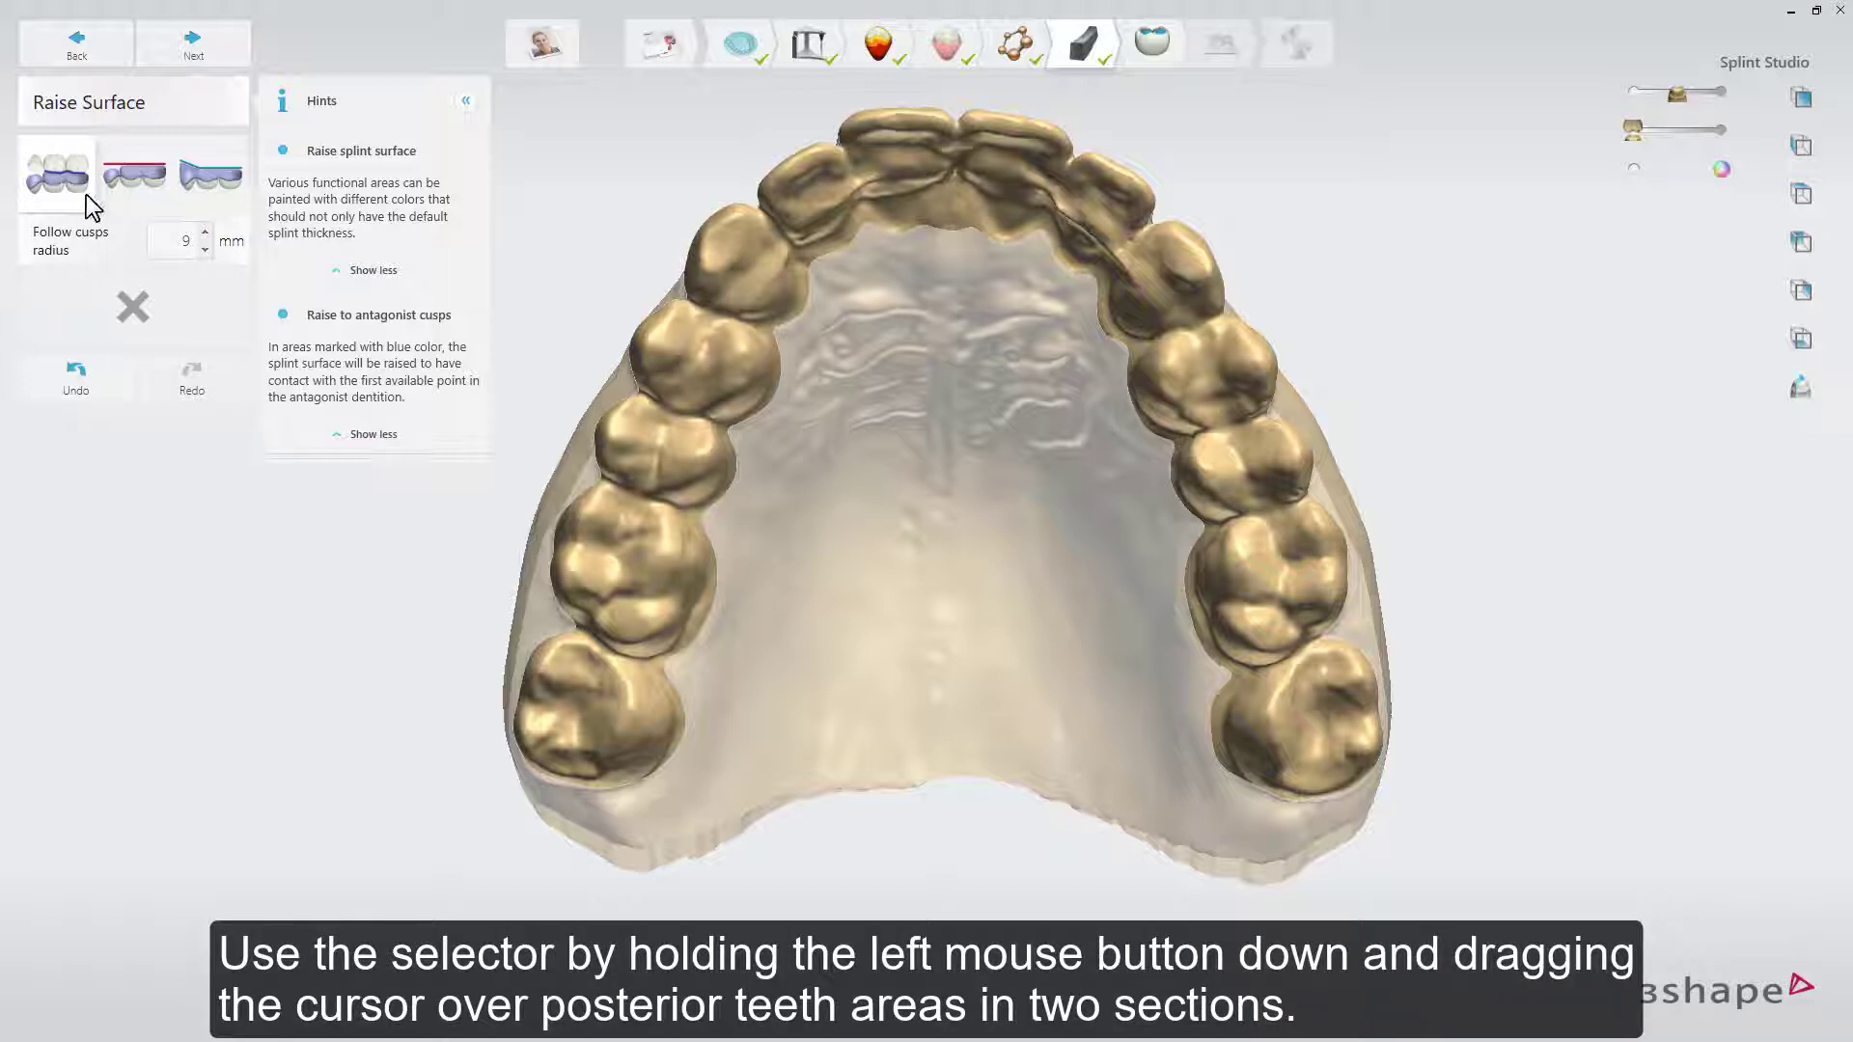
- Mark the posterior teeth on both sides for raising to the antagonist cusps and make the splint preview more transparent
{"action": "mouse_move", "coordinate": [716, 309]}
{"action": "left_mouse_down"}
{"action": "mouse_move", "coordinate": [645, 785]}
{"action": "mouse_move", "coordinate": [656, 860]}
{"action": "mouse_move", "coordinate": [720, 846]}
{"action": "left_mouse_up"}
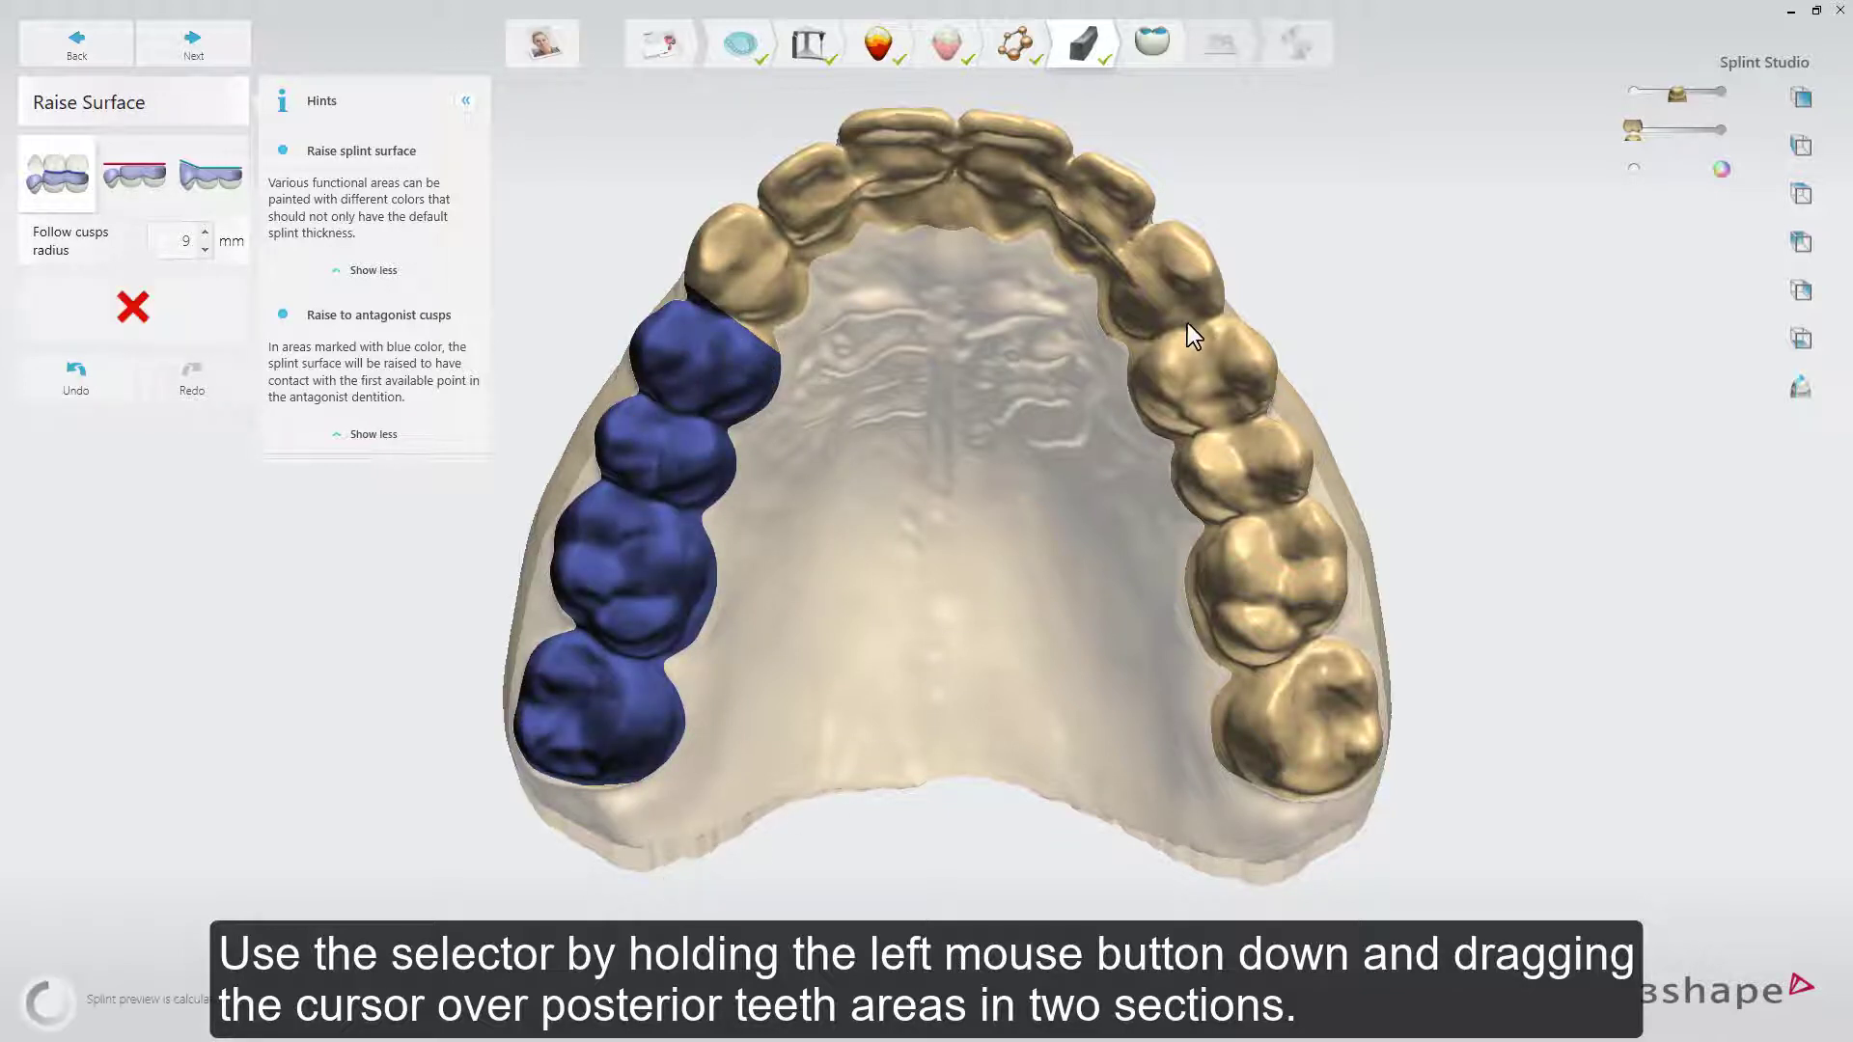
{"action": "mouse_move", "coordinate": [1189, 328]}
{"action": "left_mouse_down"}
{"action": "mouse_move", "coordinate": [1291, 494]}
{"action": "mouse_move", "coordinate": [1323, 614]}
{"action": "mouse_move", "coordinate": [1354, 801]}
{"action": "mouse_move", "coordinate": [1348, 974]}
{"action": "left_mouse_up"}
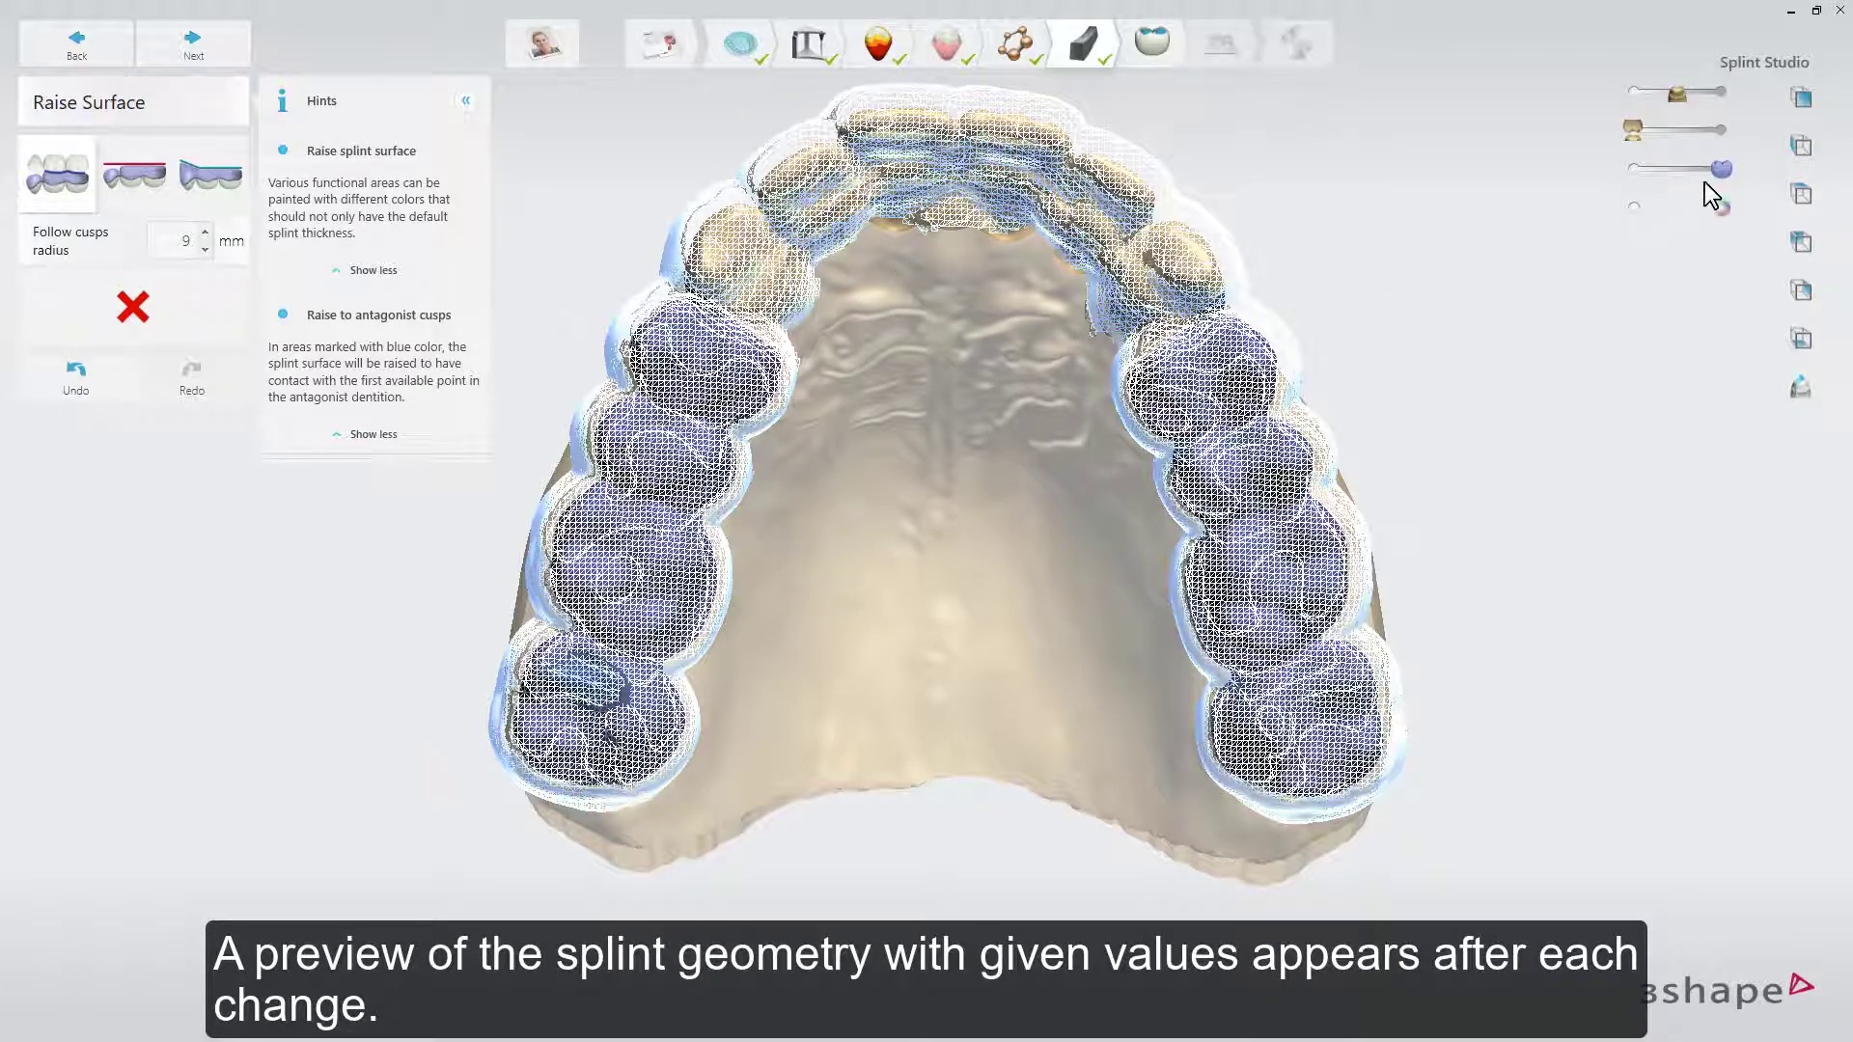
{"action": "left_click_drag", "start_coordinate": [1722, 170], "coordinate": [1662, 179]}
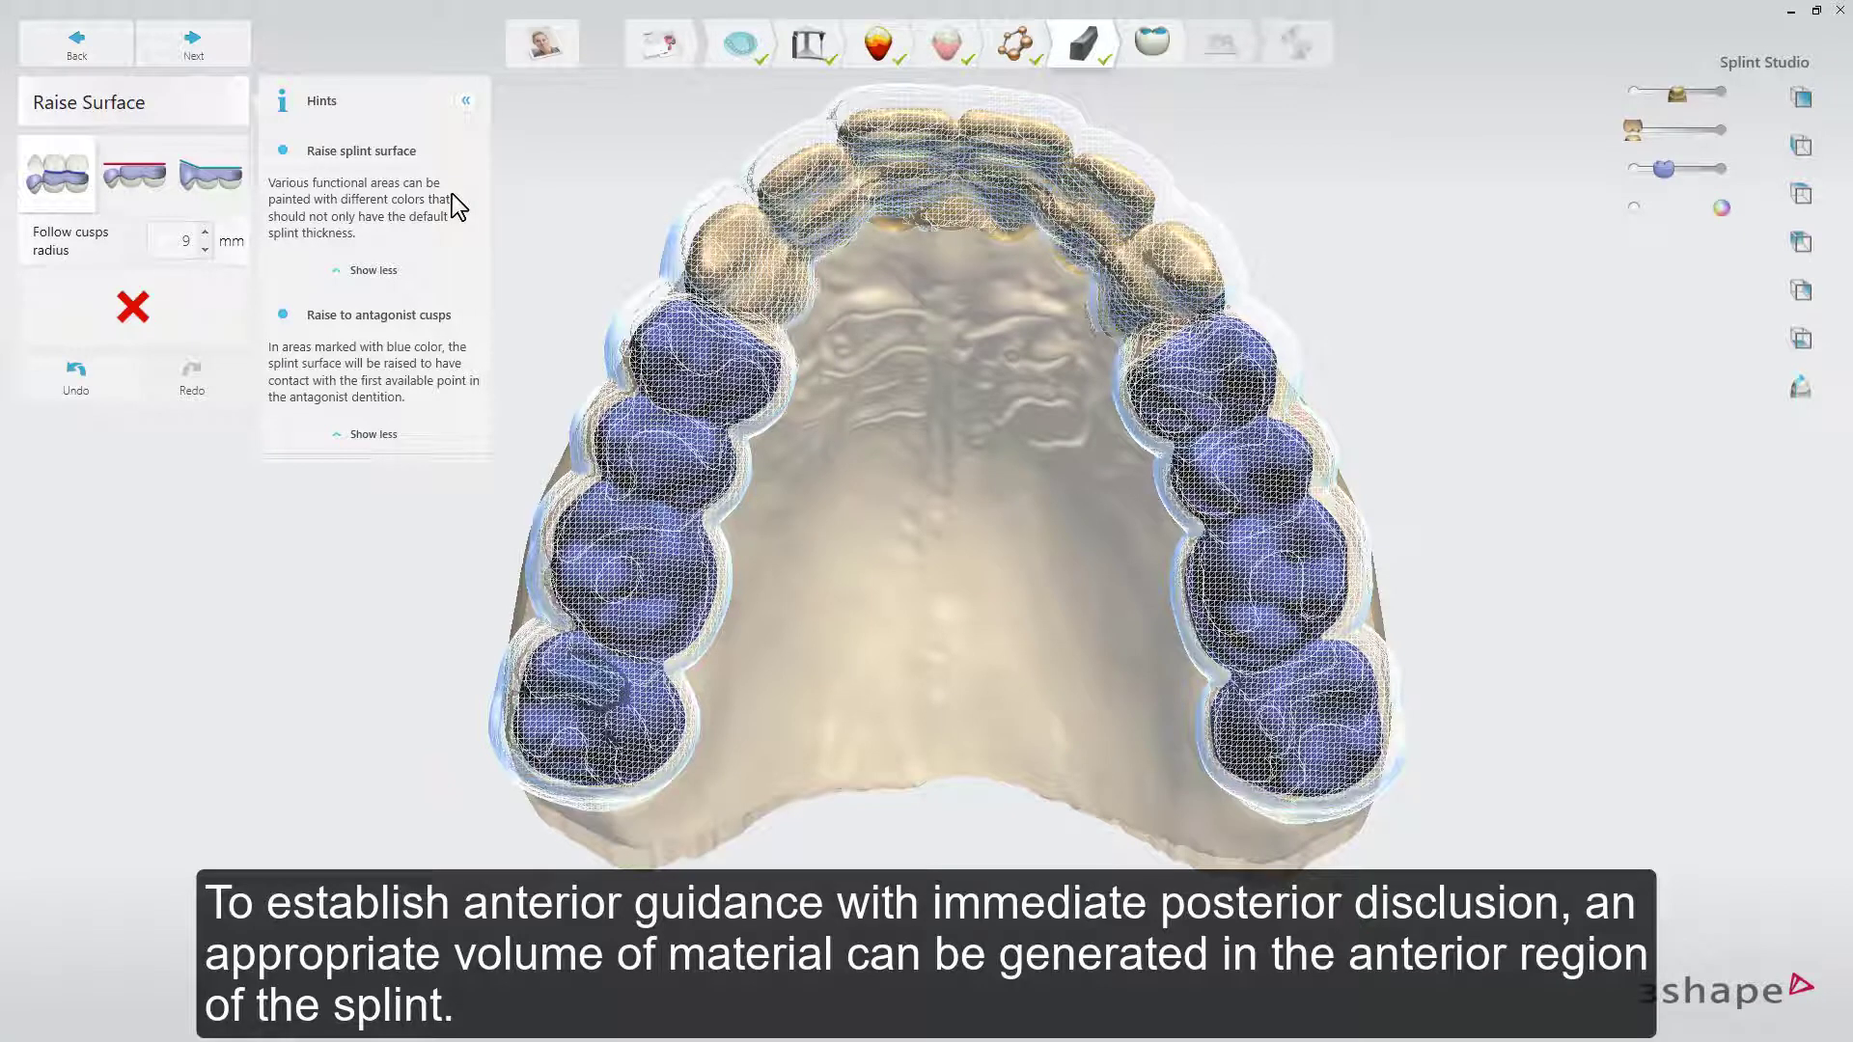
- Set a raise ramp with a 30-degree angle and mark the anterior teeth from canine to canine
{"action": "left_click", "coordinate": [210, 178]}
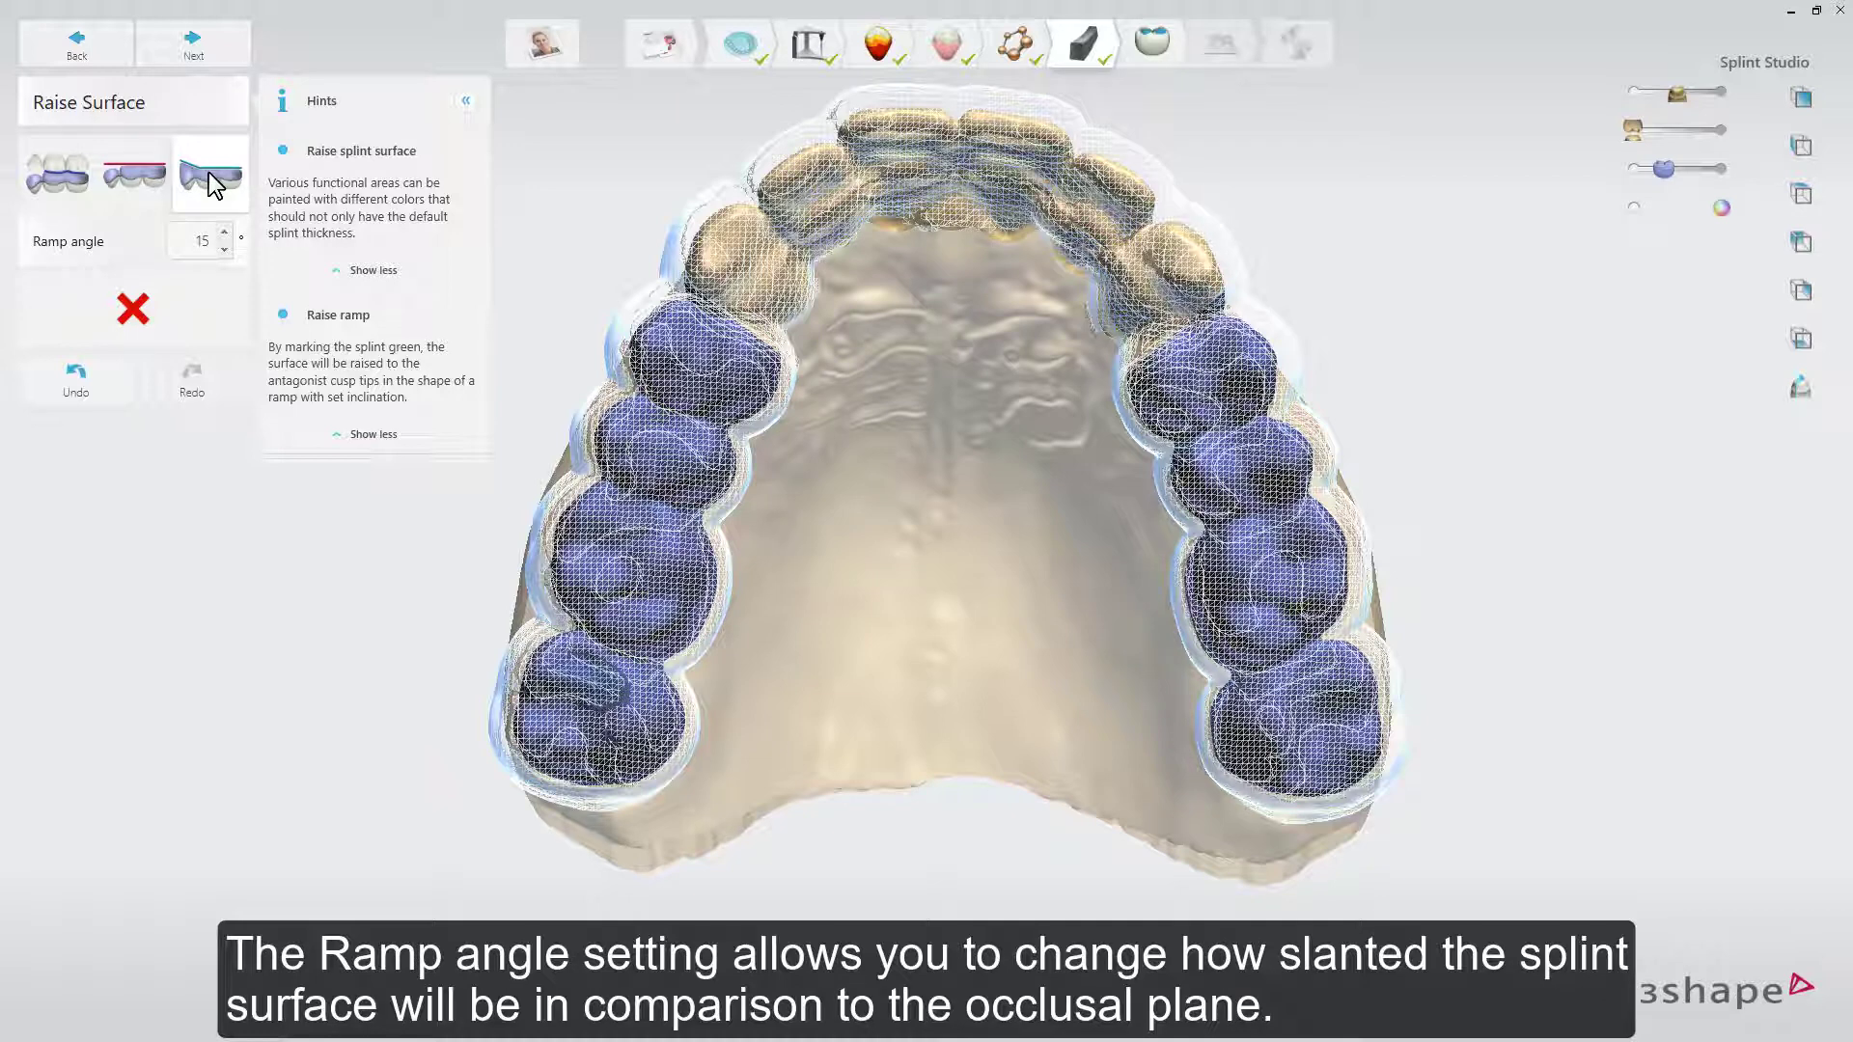
{"action": "double_click", "coordinate": [202, 241]}
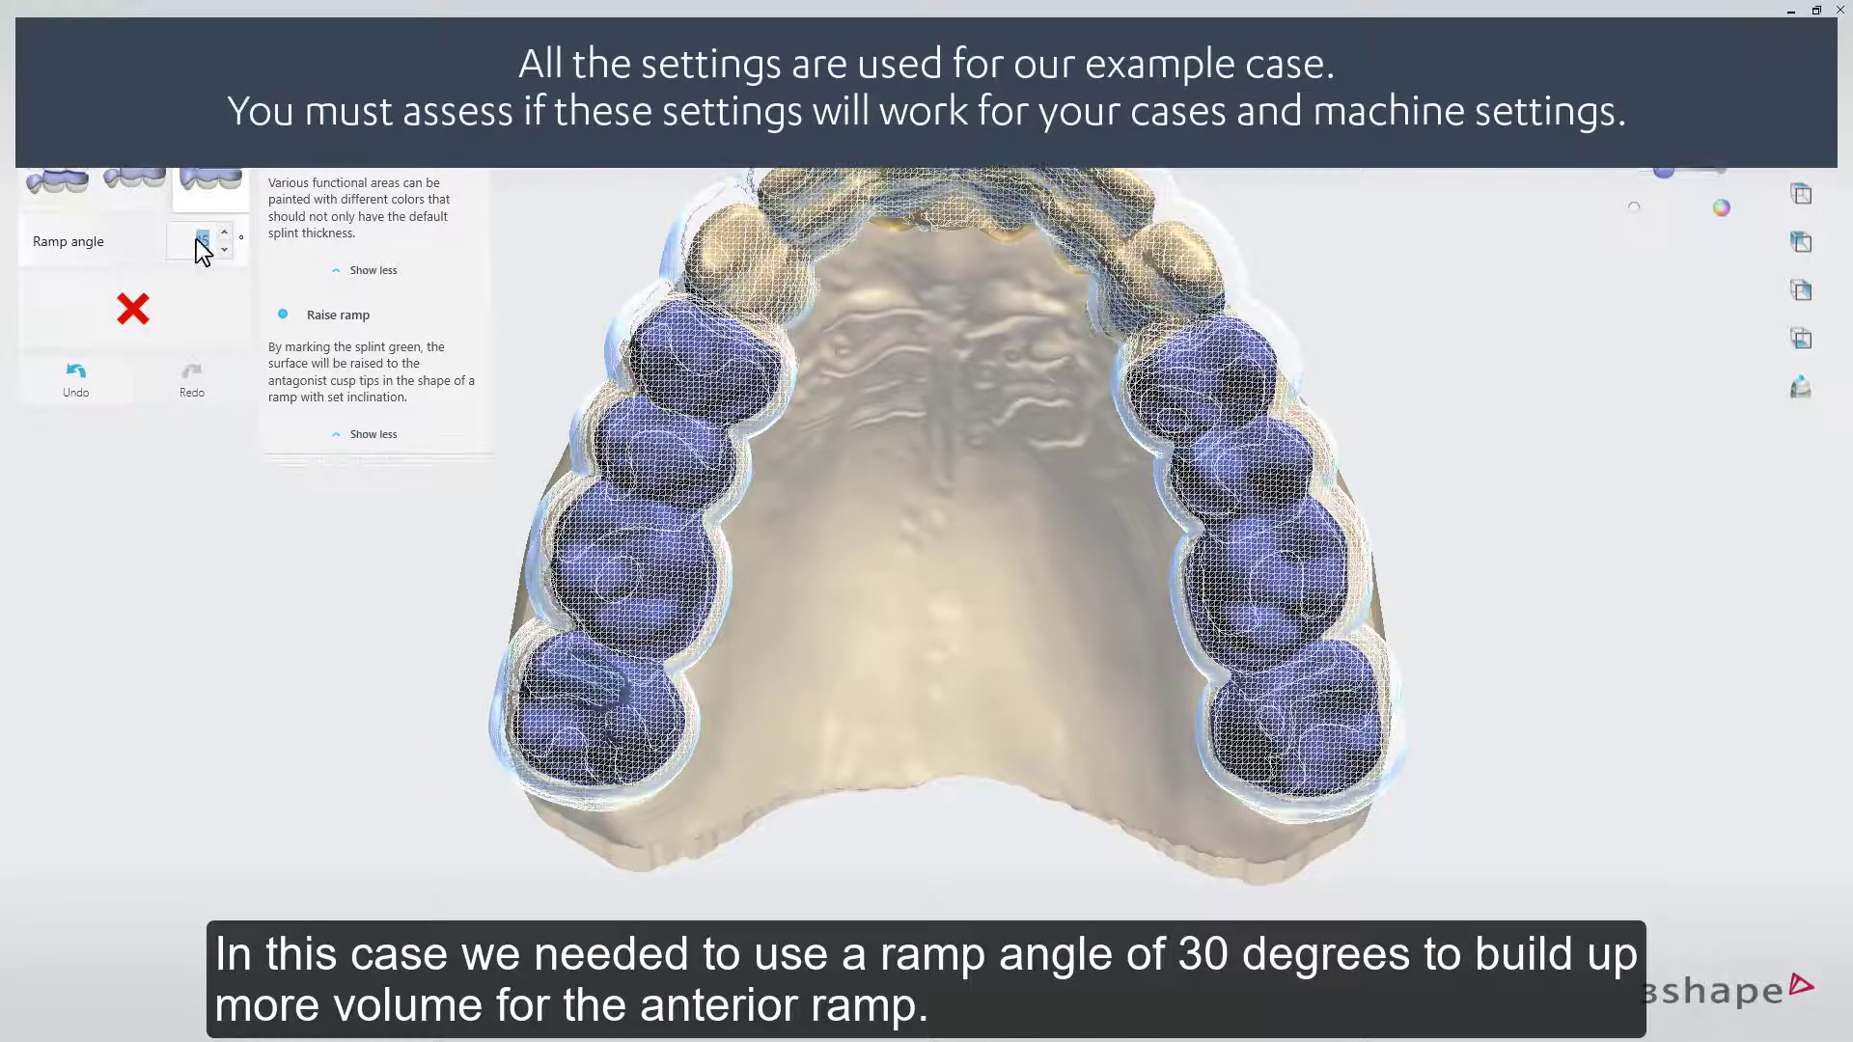
{"action": "type", "text": "30"}
{"action": "key", "text": "Return"}
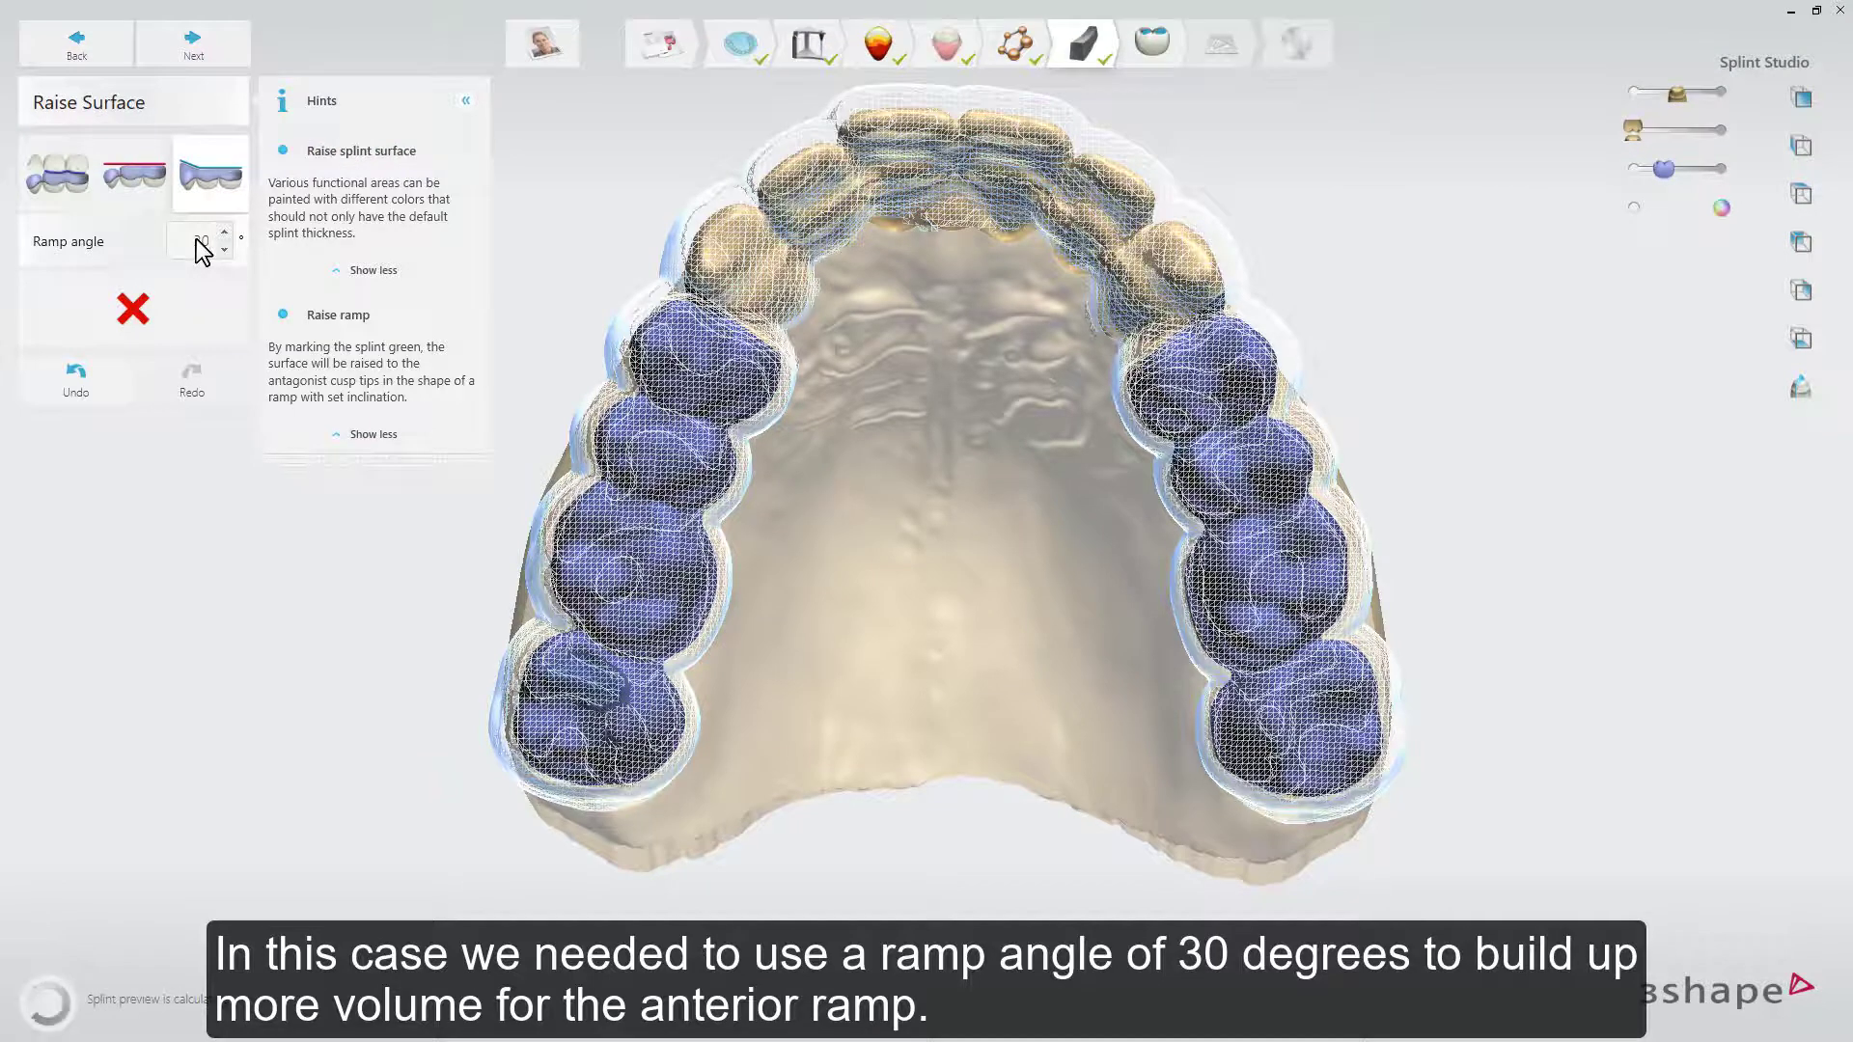
{"action": "mouse_move", "coordinate": [738, 334]}
{"action": "left_mouse_down"}
{"action": "mouse_move", "coordinate": [782, 258]}
{"action": "mouse_move", "coordinate": [859, 227]}
{"action": "mouse_move", "coordinate": [1033, 226]}
{"action": "mouse_move", "coordinate": [1124, 254]}
{"action": "mouse_move", "coordinate": [1208, 399]}
{"action": "left_mouse_up"}
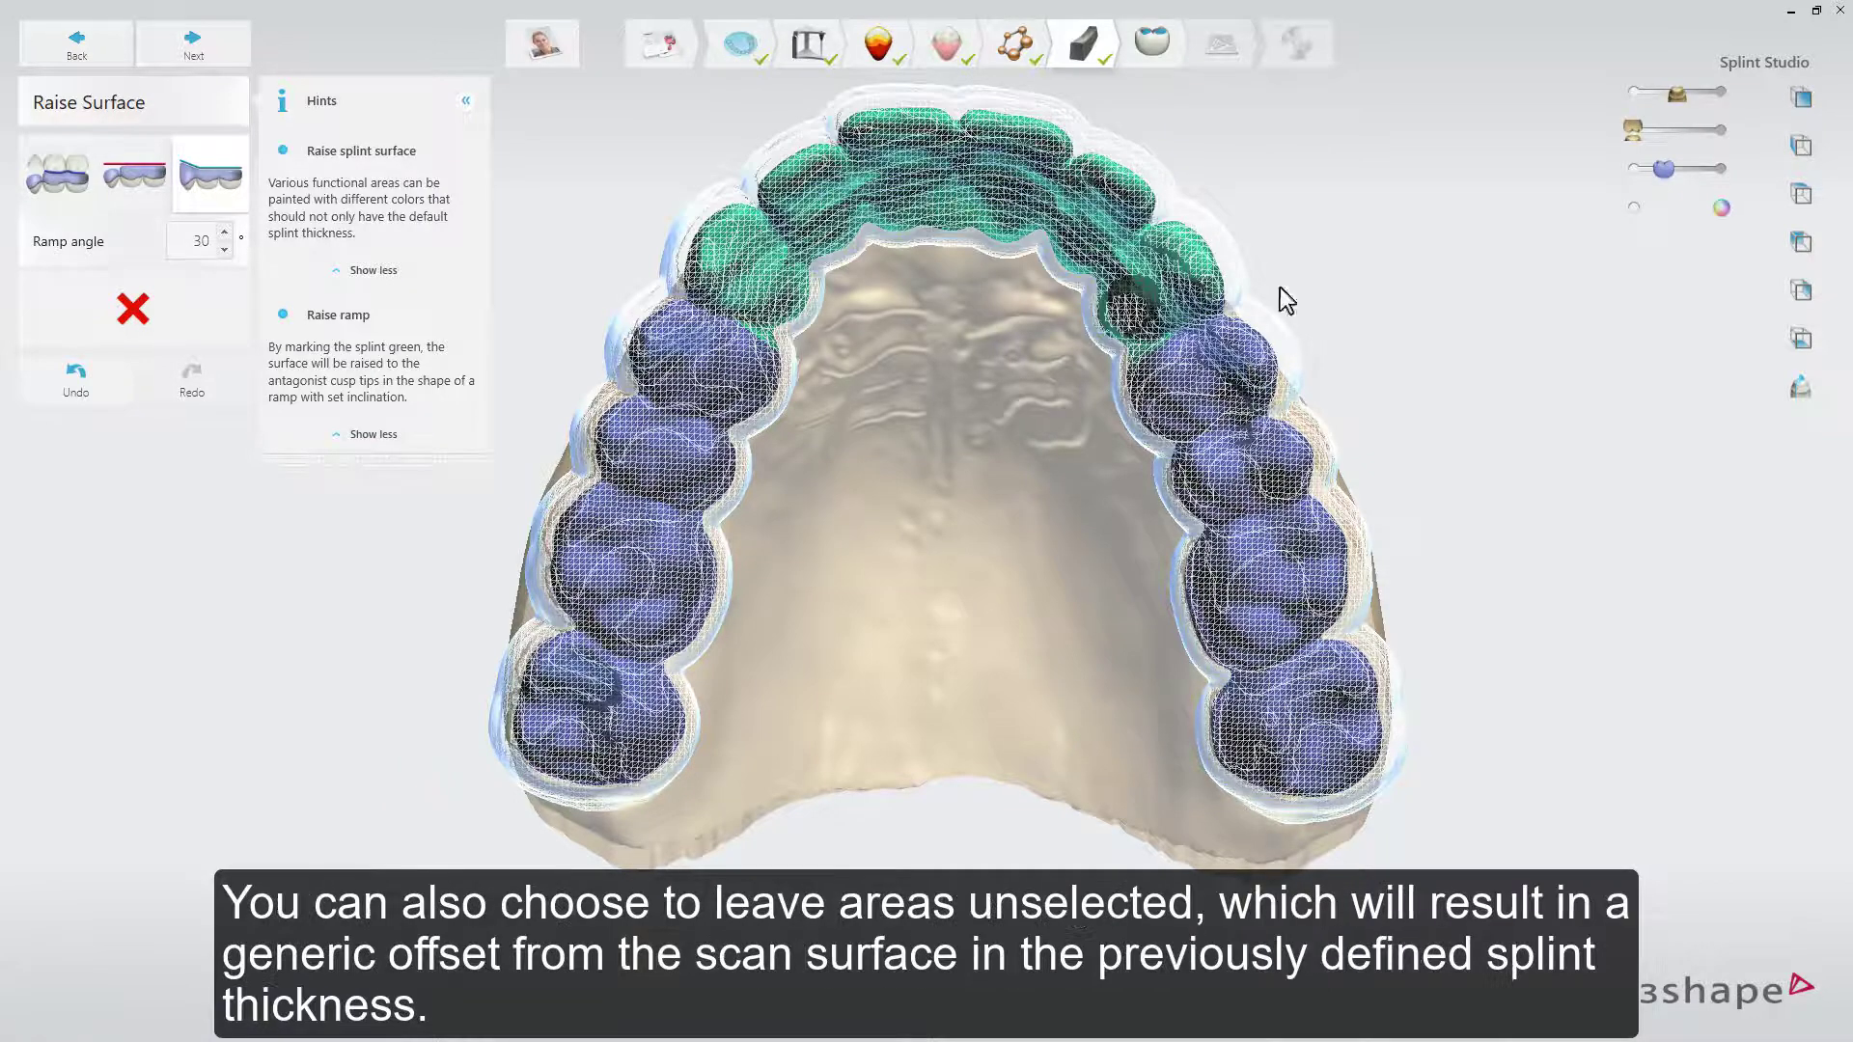
- Check the splint preview with its anterior ramp and advance to adapting the design
{"action": "right_click_drag", "start_coordinate": [1317, 165], "coordinate": [1293, 519]}
{"action": "scroll", "coordinate": [1129, 530], "scroll_direction": "up", "scroll_amount": 5}
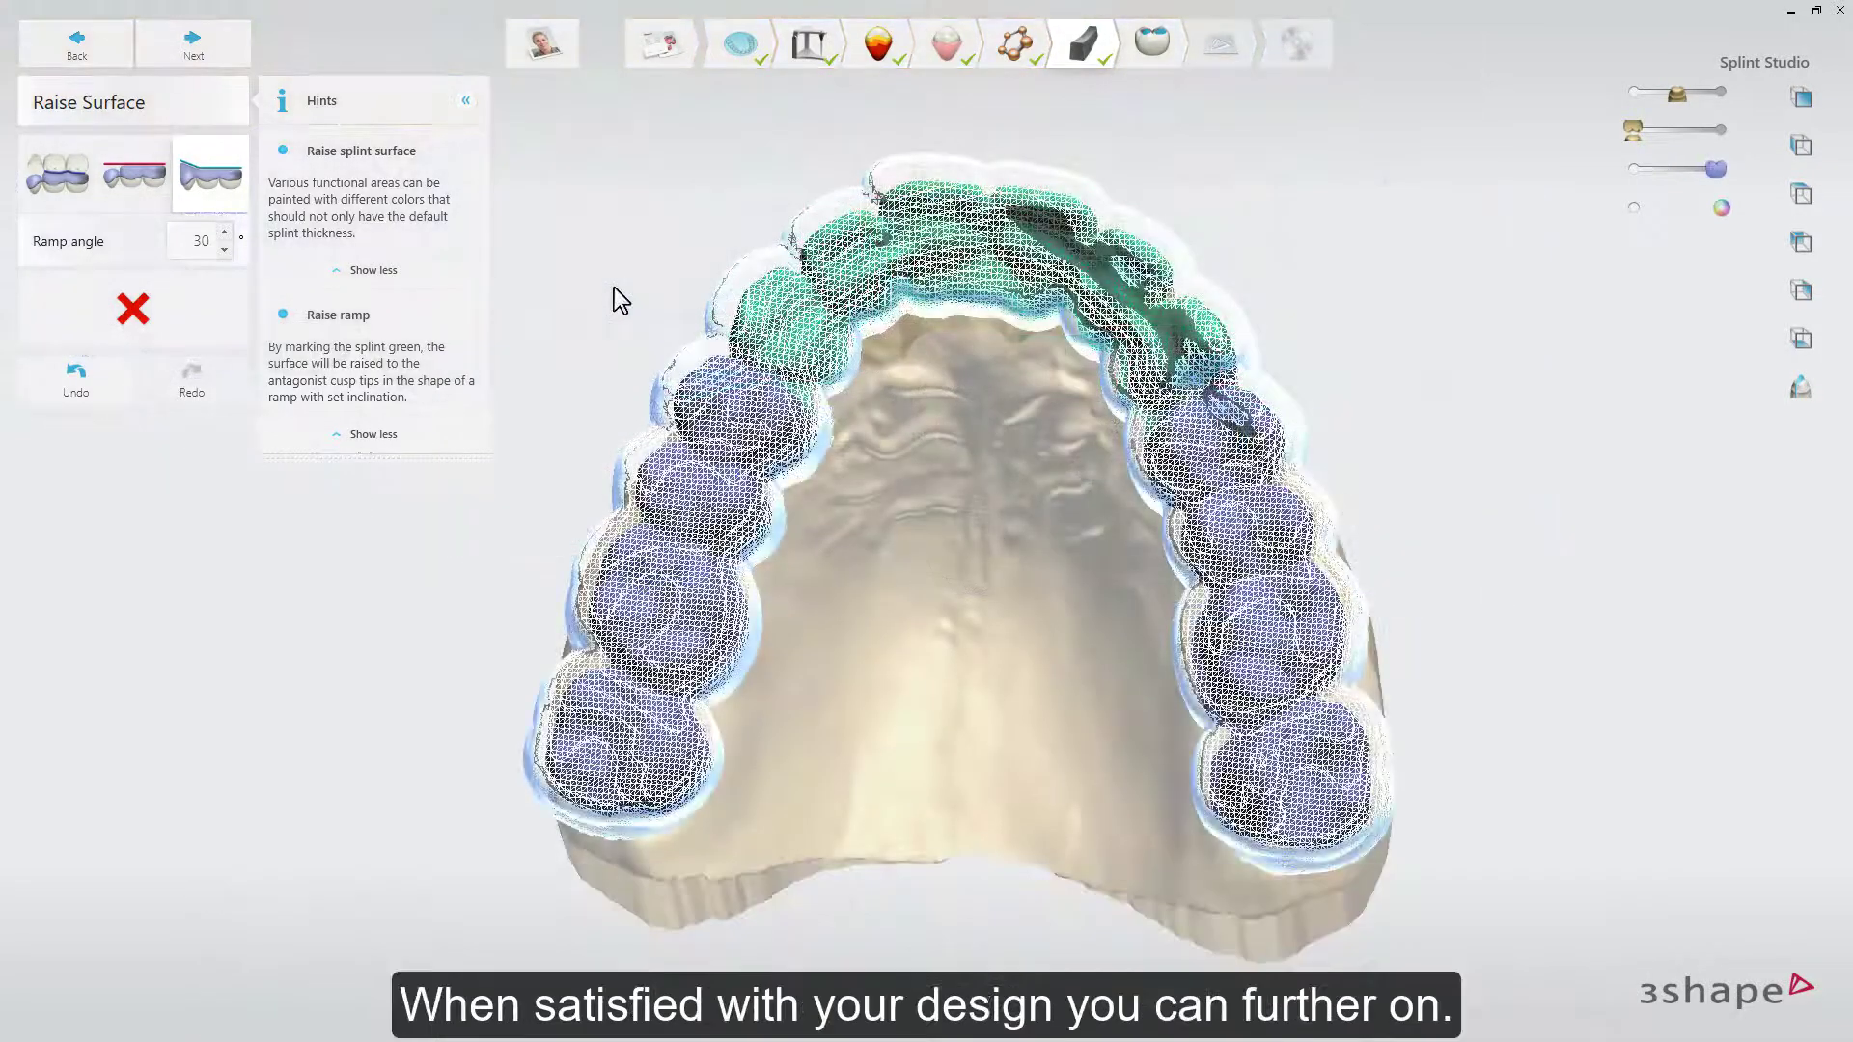
{"action": "left_click", "coordinate": [234, 60]}
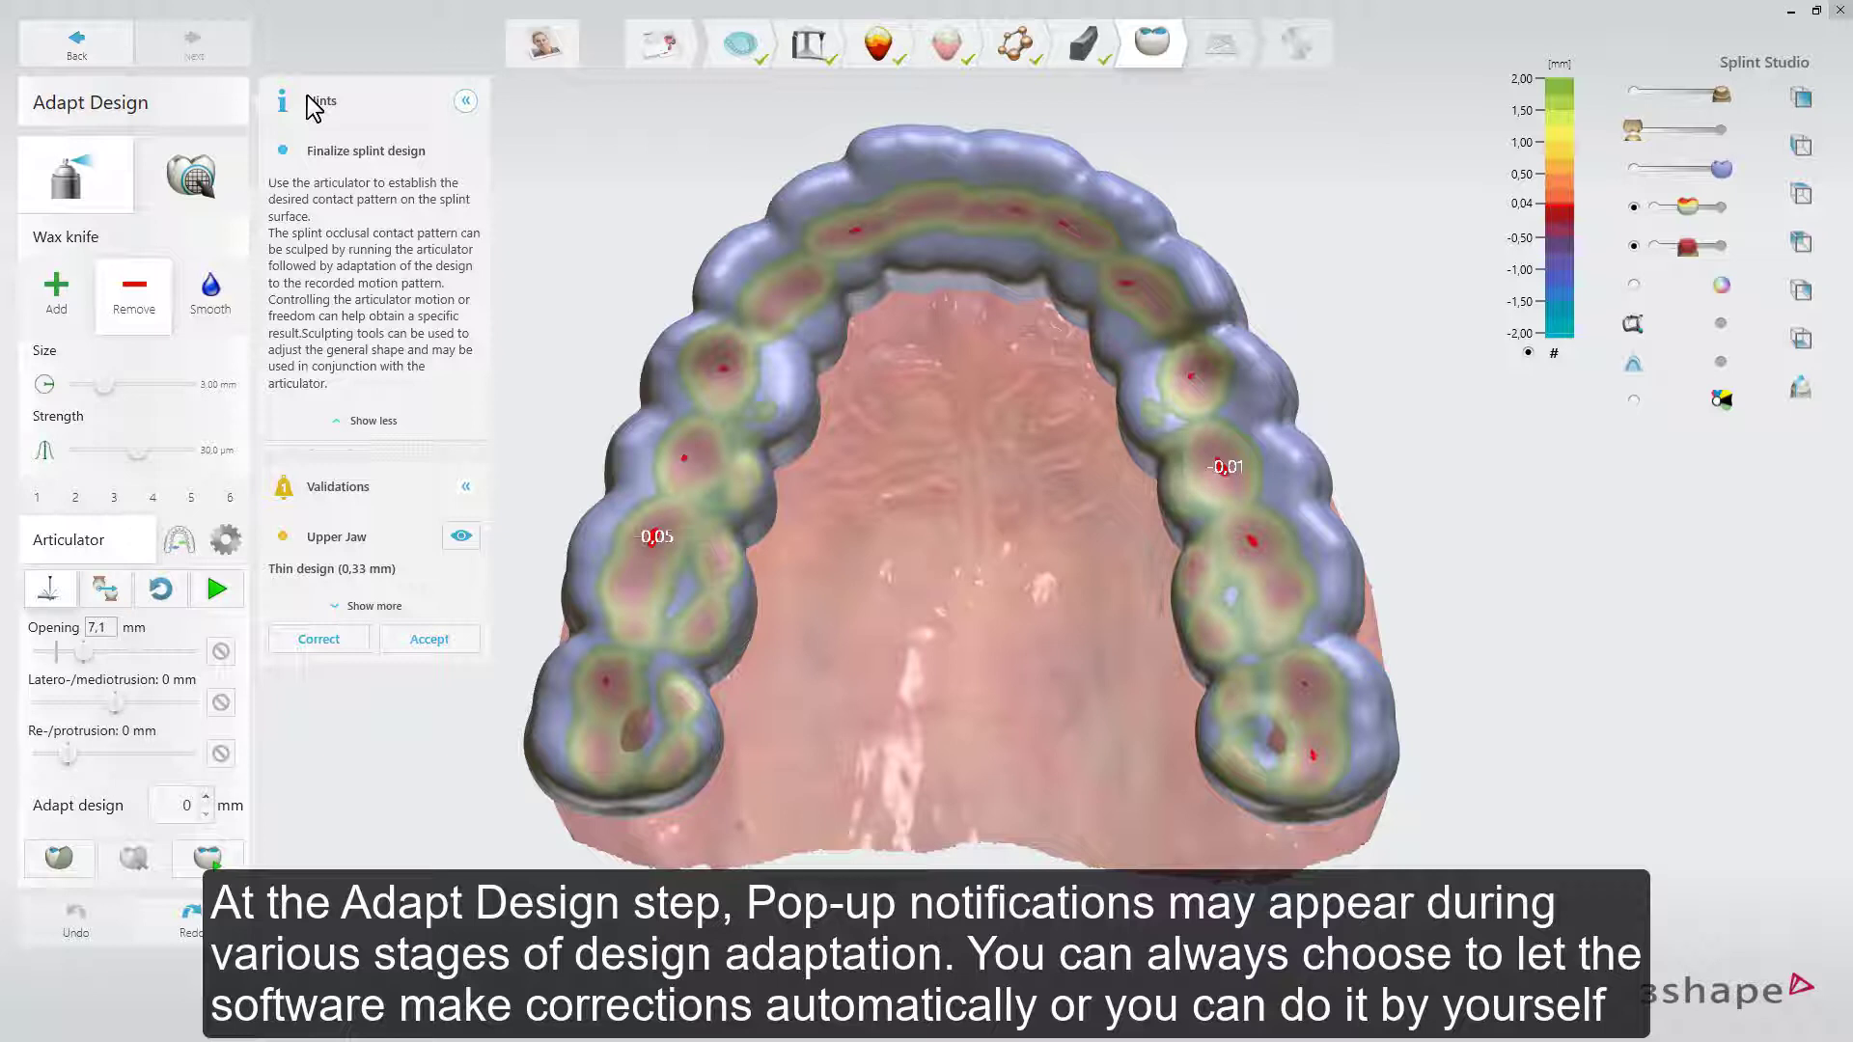
- Locate the upper jaw's thin design area from the validation notice and let it be corrected automatically
{"action": "left_click", "coordinate": [465, 100]}
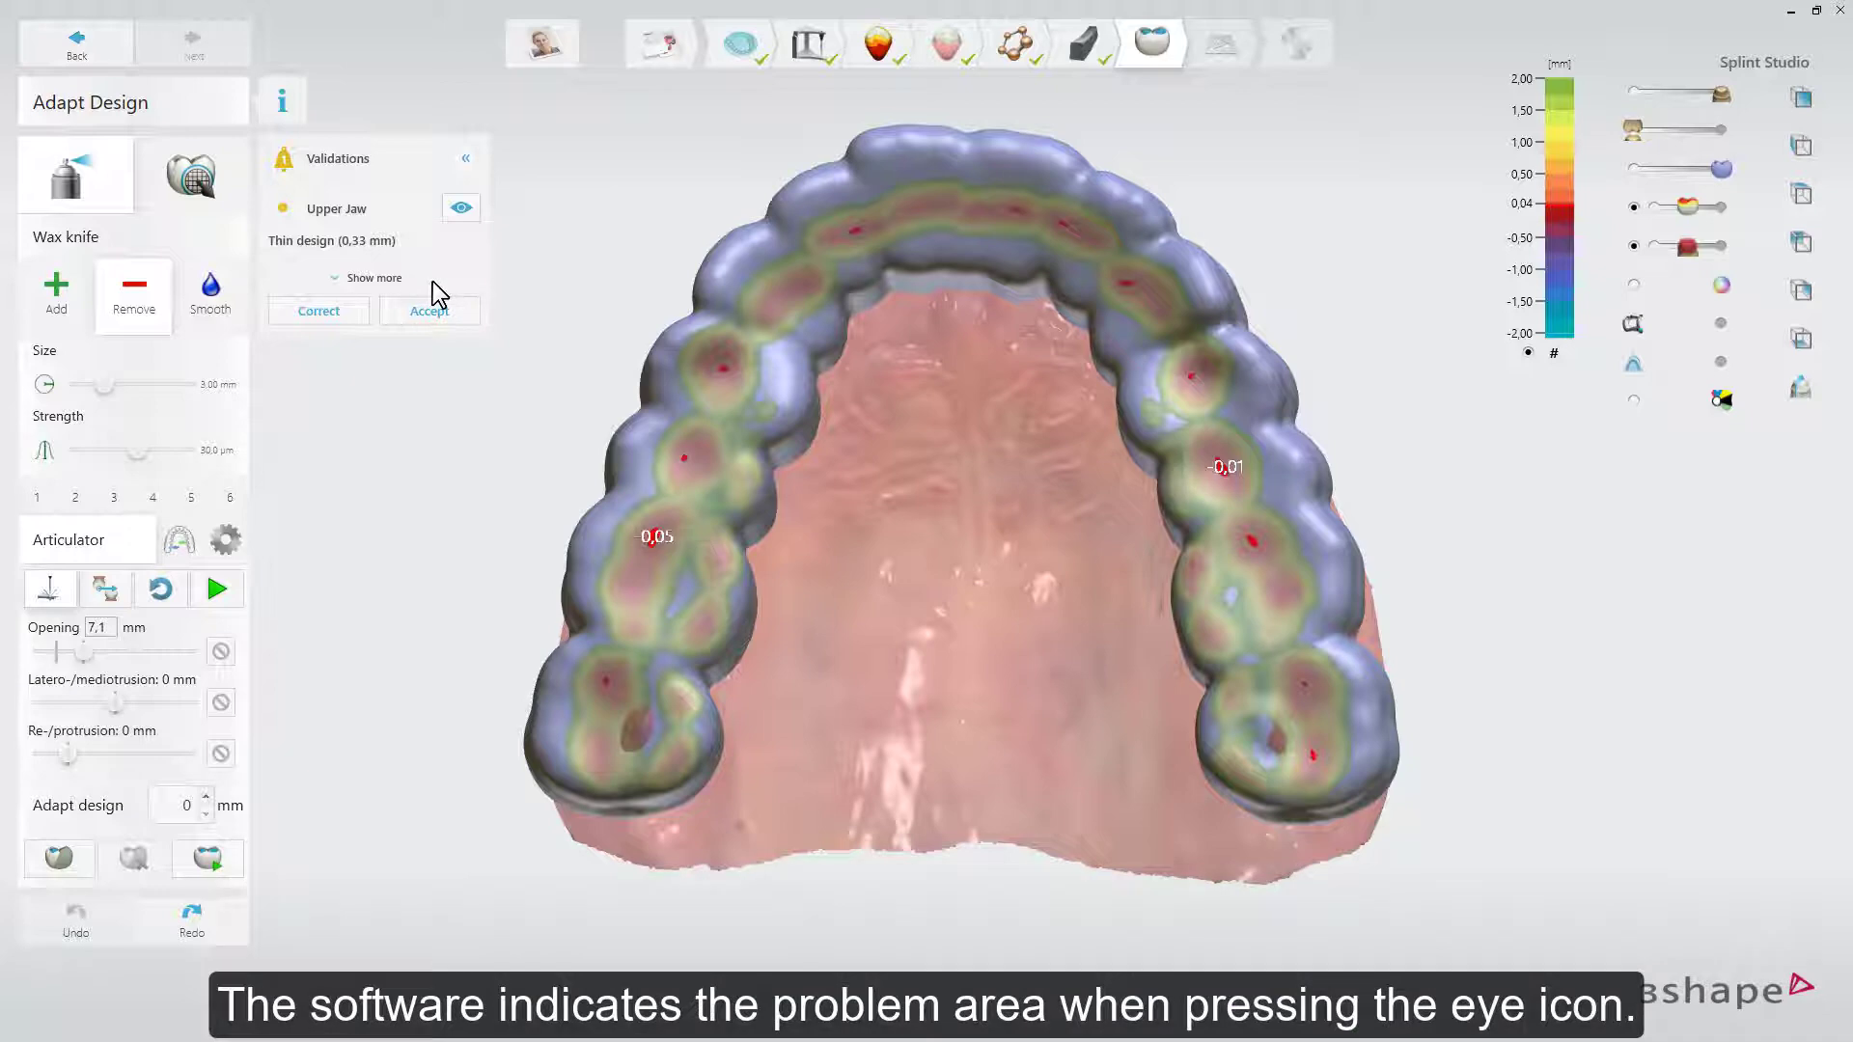
{"action": "left_click", "coordinate": [462, 208]}
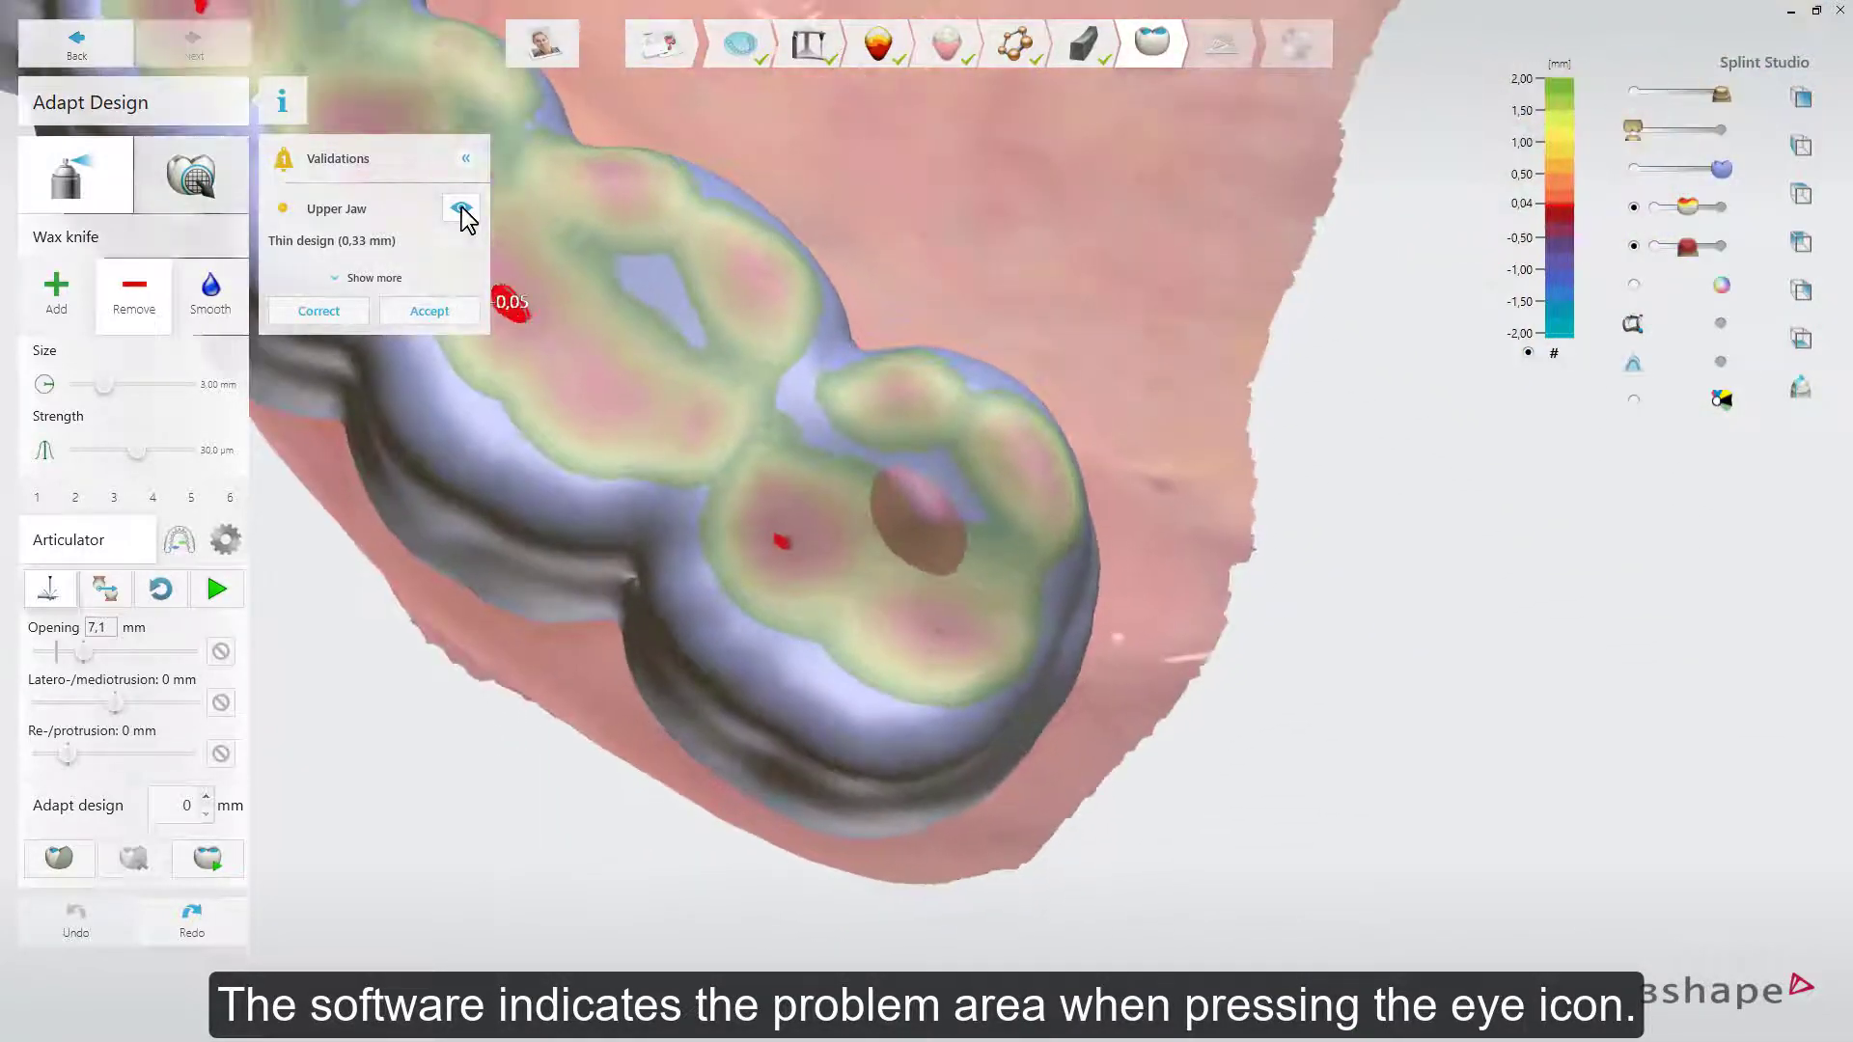
{"action": "left_click", "coordinate": [305, 311]}
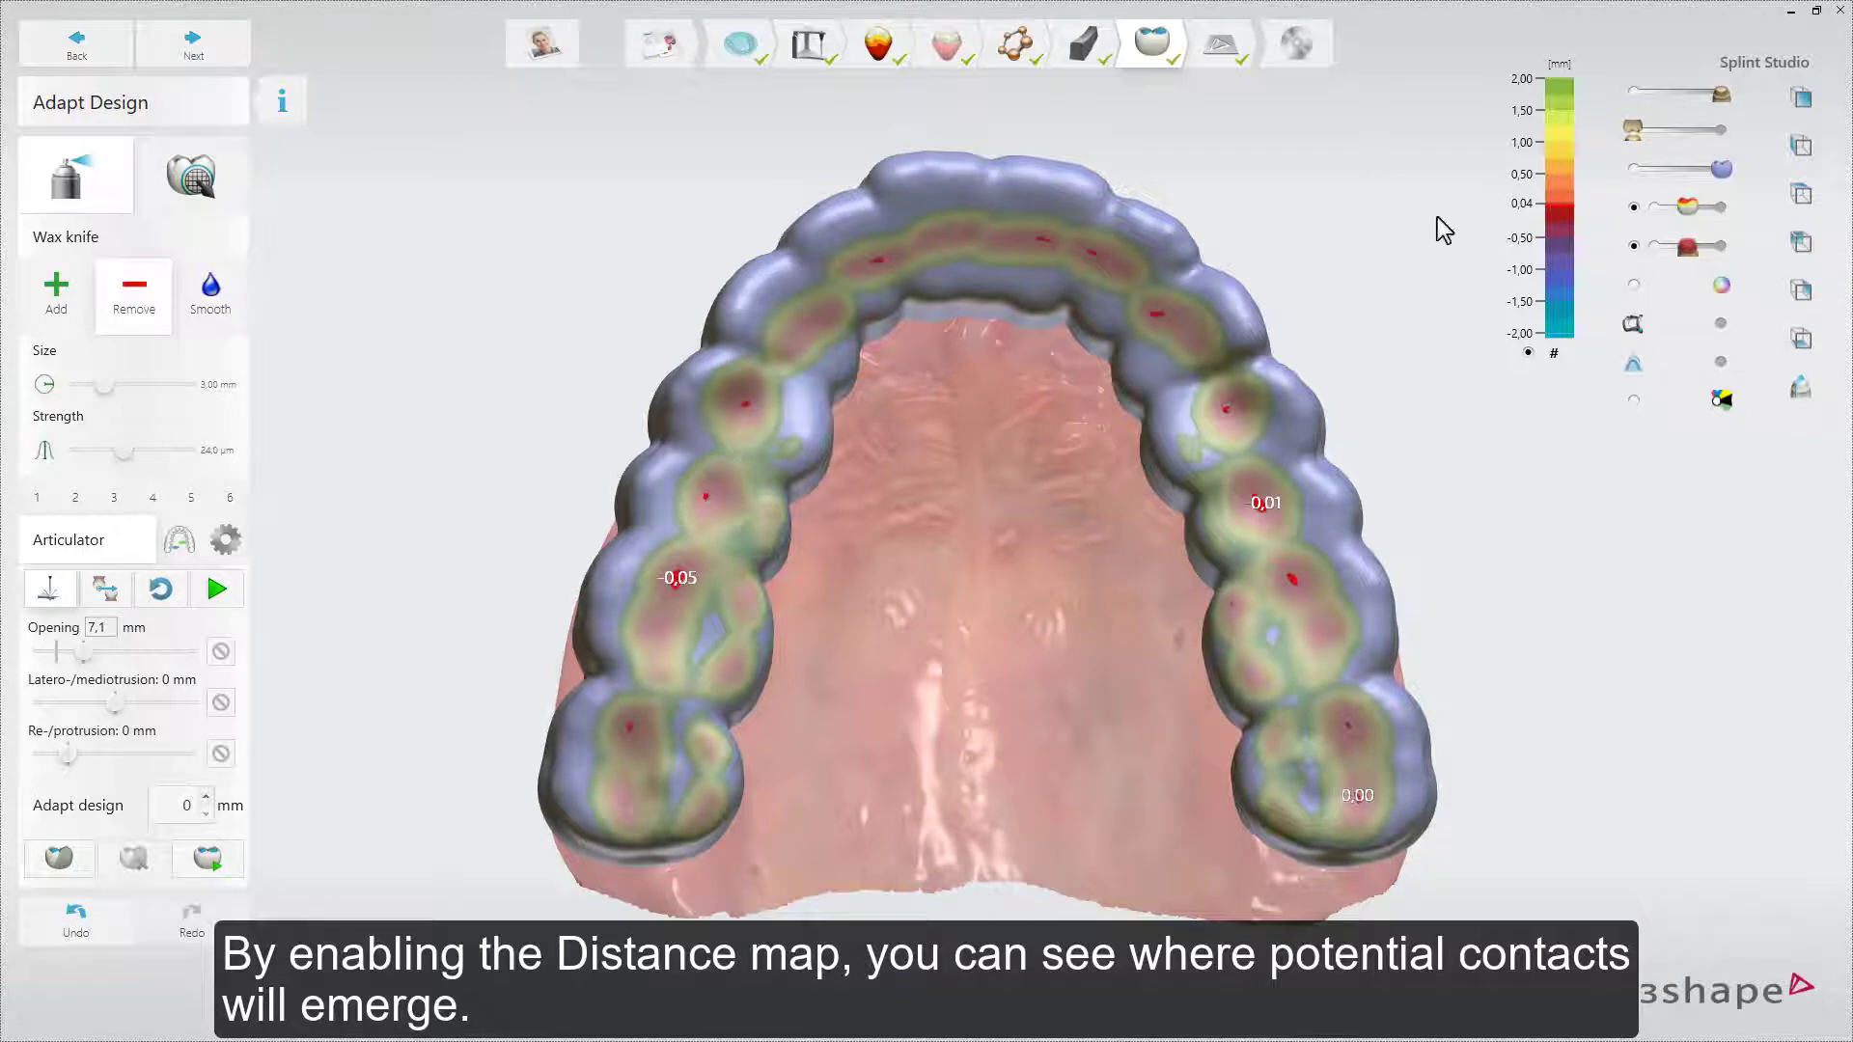
- Add wax to the intended contact points on the splint's occlusal surface with the Add wax knife, starting at the last molar
{"action": "left_click", "coordinate": [72, 294]}
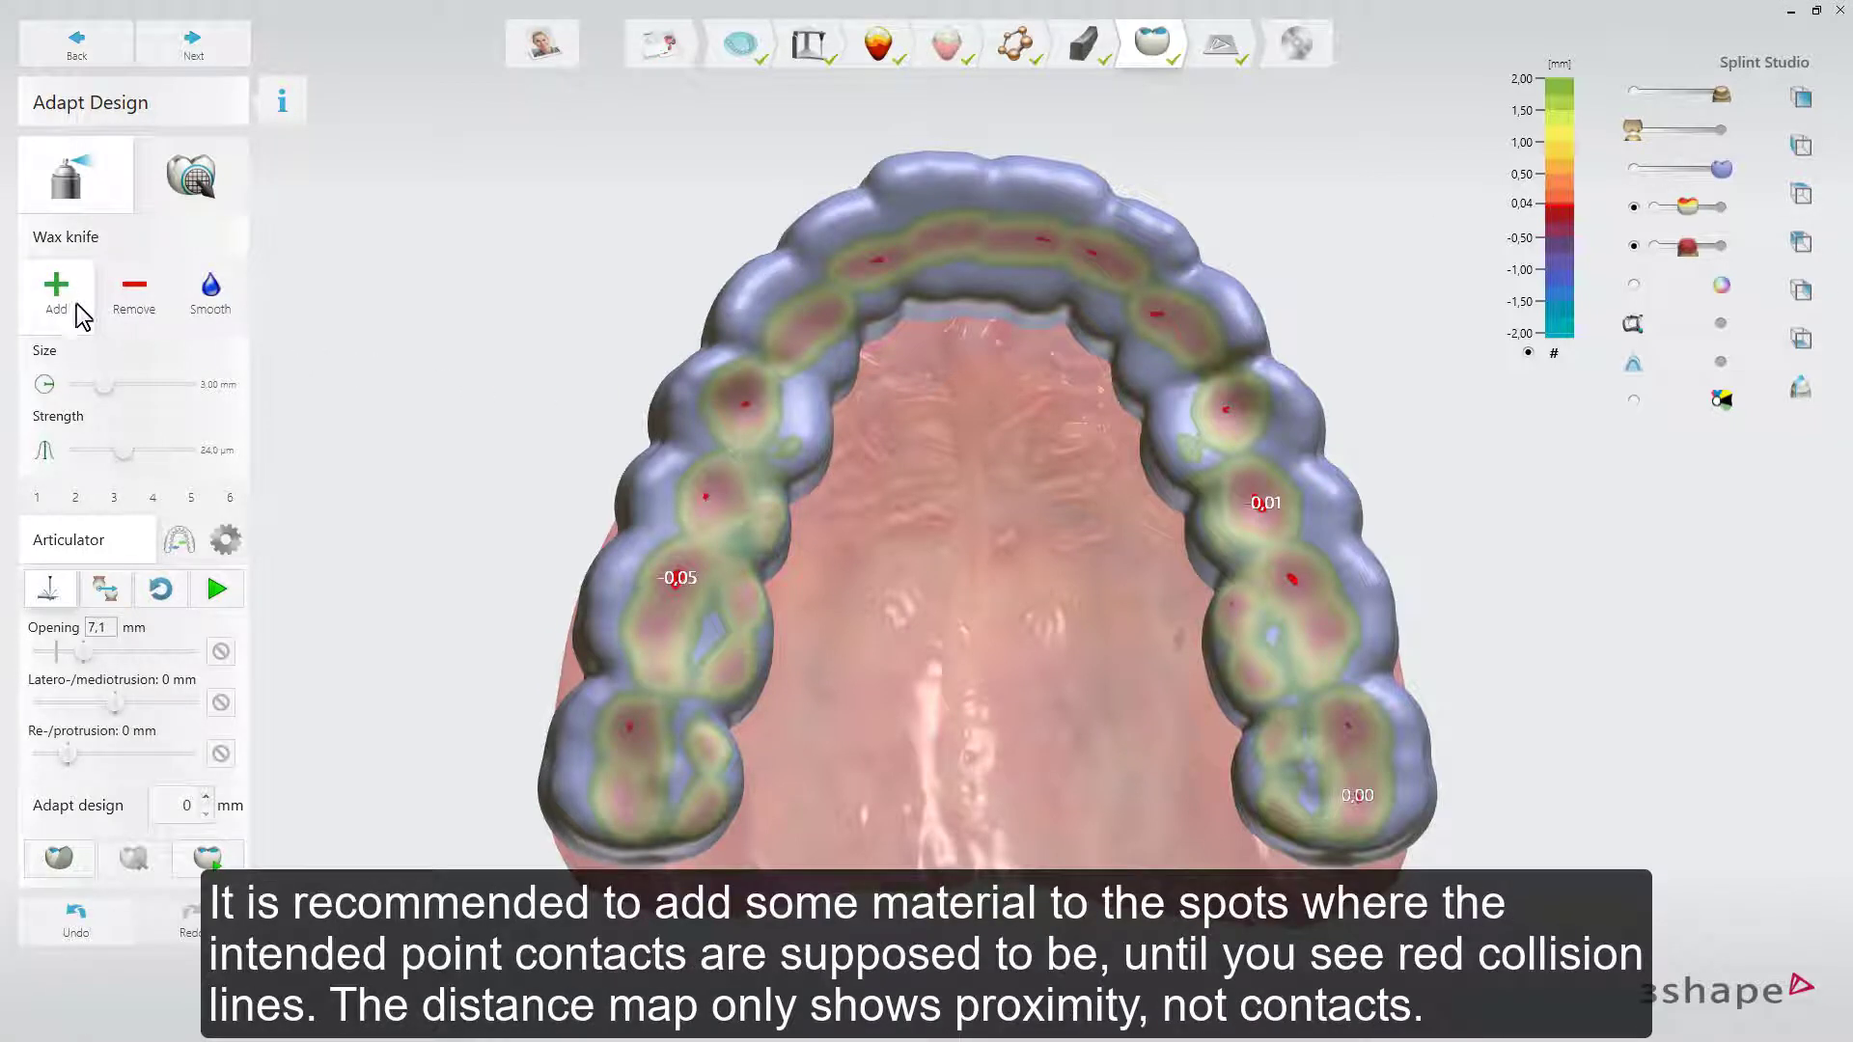
{"action": "left_click", "coordinate": [627, 734]}
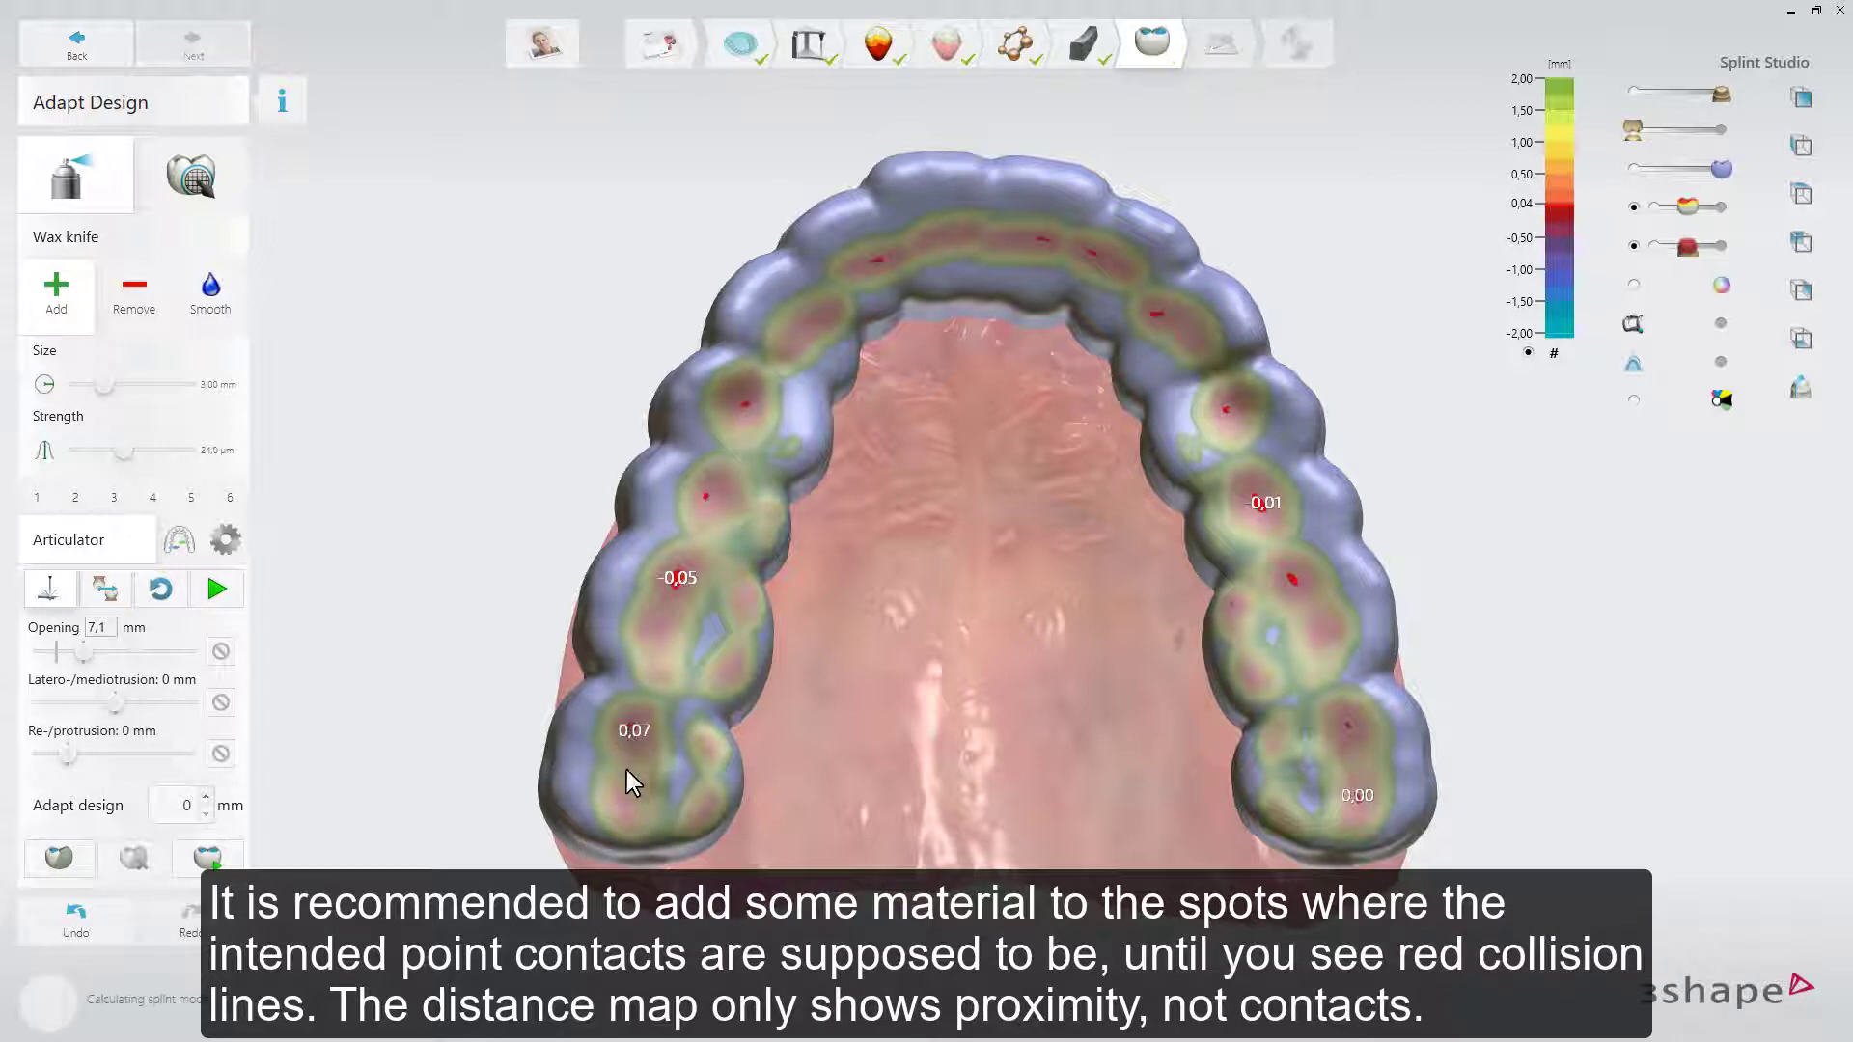
{"action": "left_click", "coordinate": [623, 799]}
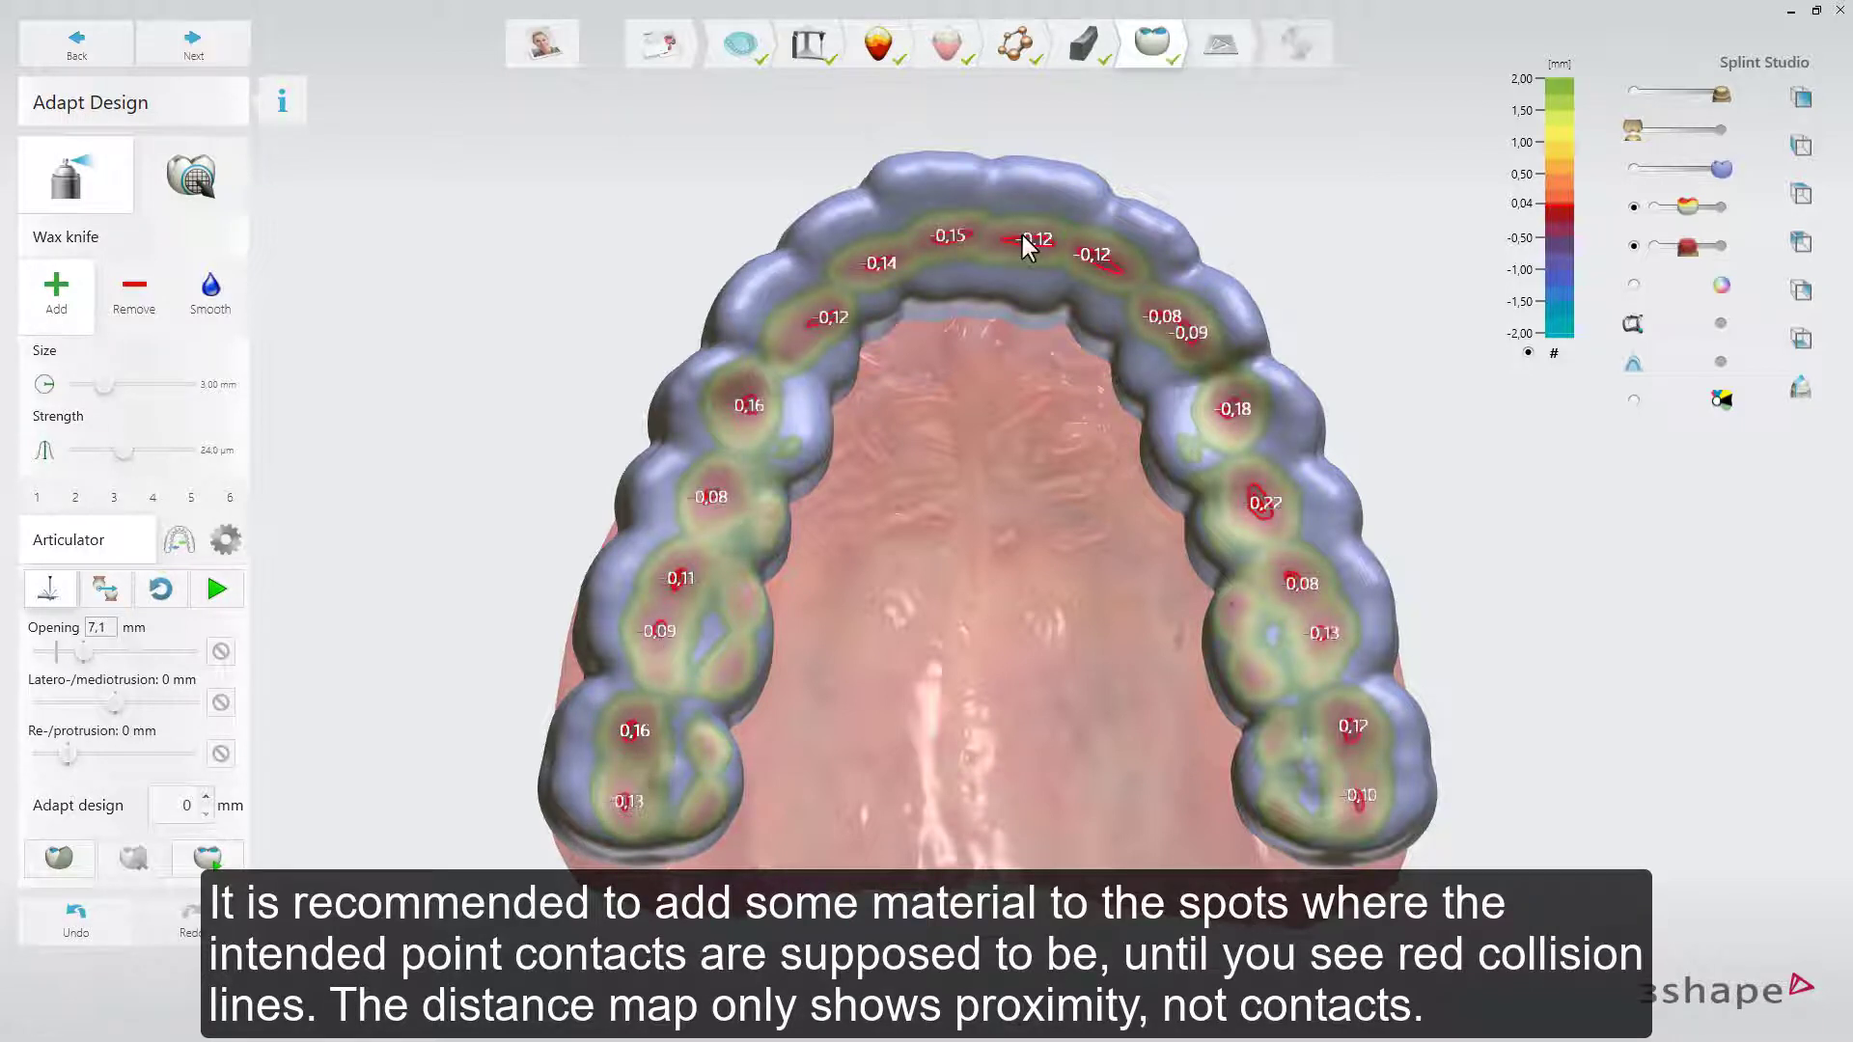
- Smooth sharp edges and transition lines along the splint's outer surface with the Smooth wax knife, covering the posterior side and the front
{"action": "right_click_drag", "start_coordinate": [993, 449], "coordinate": [961, 471]}
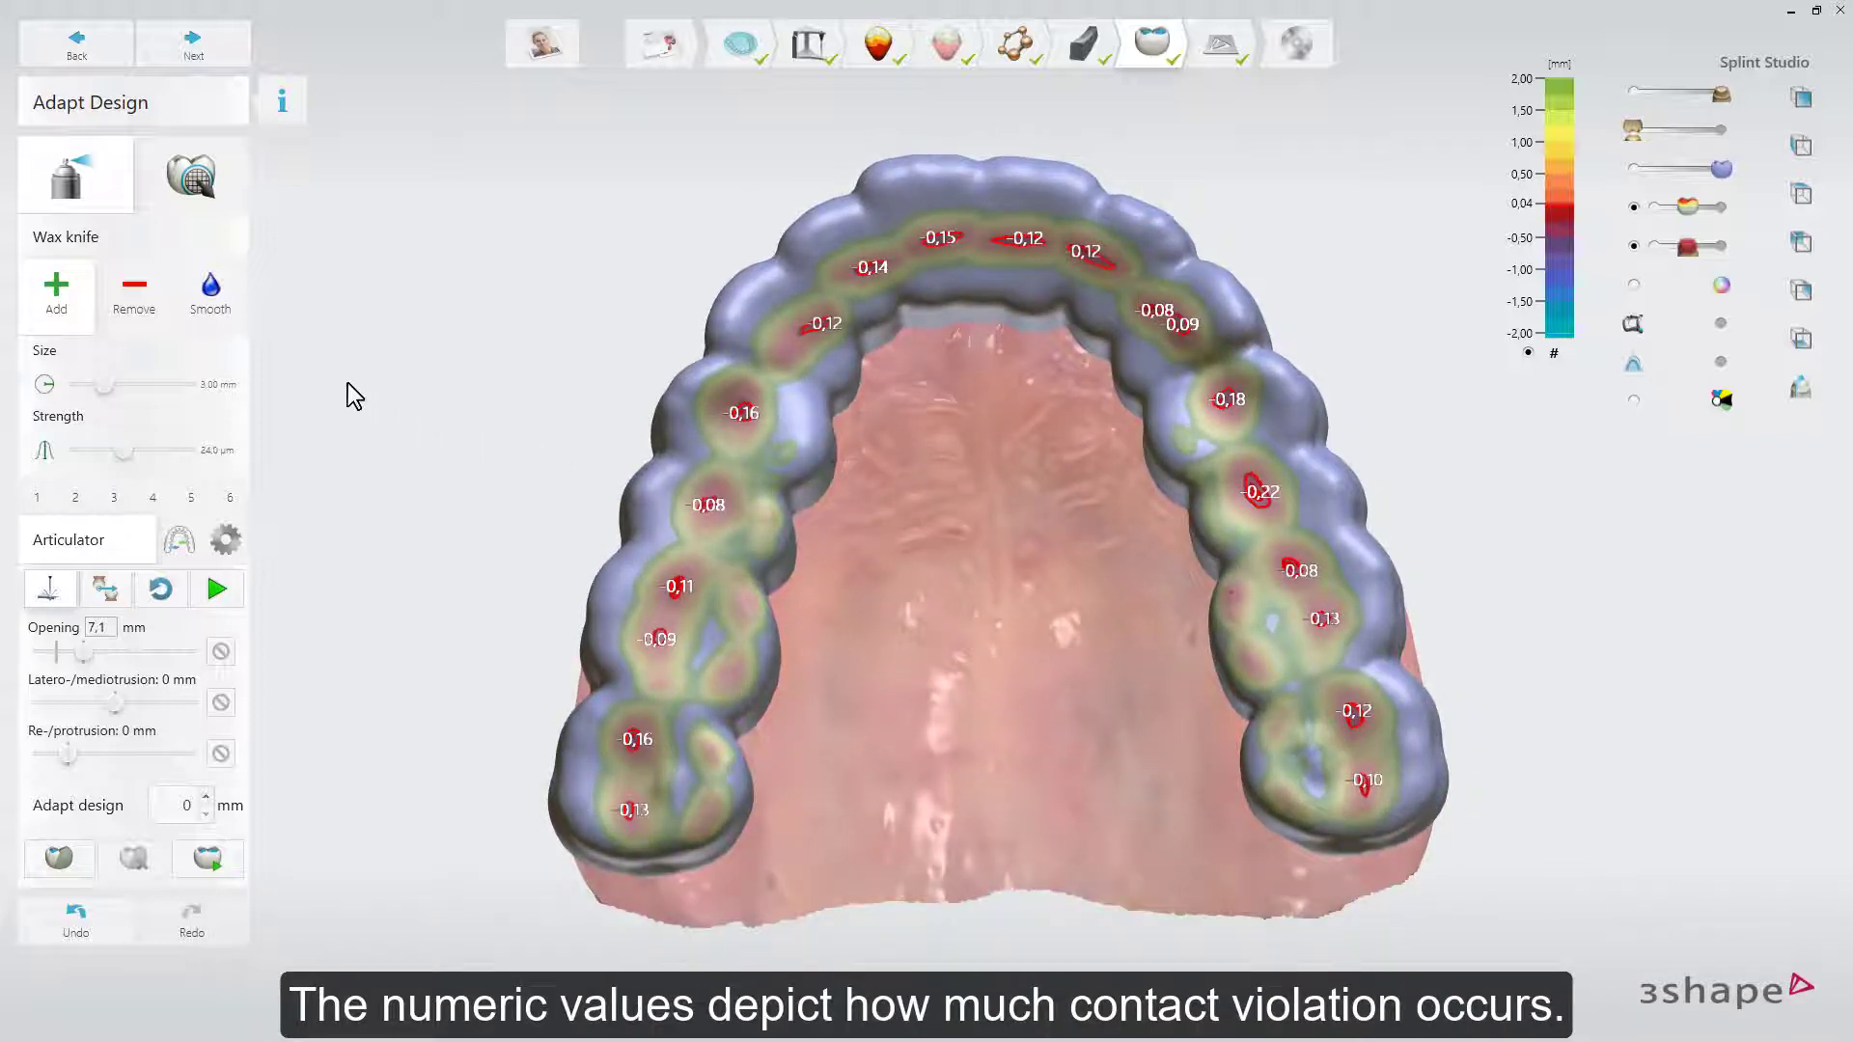
{"action": "left_click", "coordinate": [214, 292]}
{"action": "right_click_drag", "start_coordinate": [510, 427], "coordinate": [643, 434]}
{"action": "left_click_drag", "start_coordinate": [678, 412], "coordinate": [647, 503]}
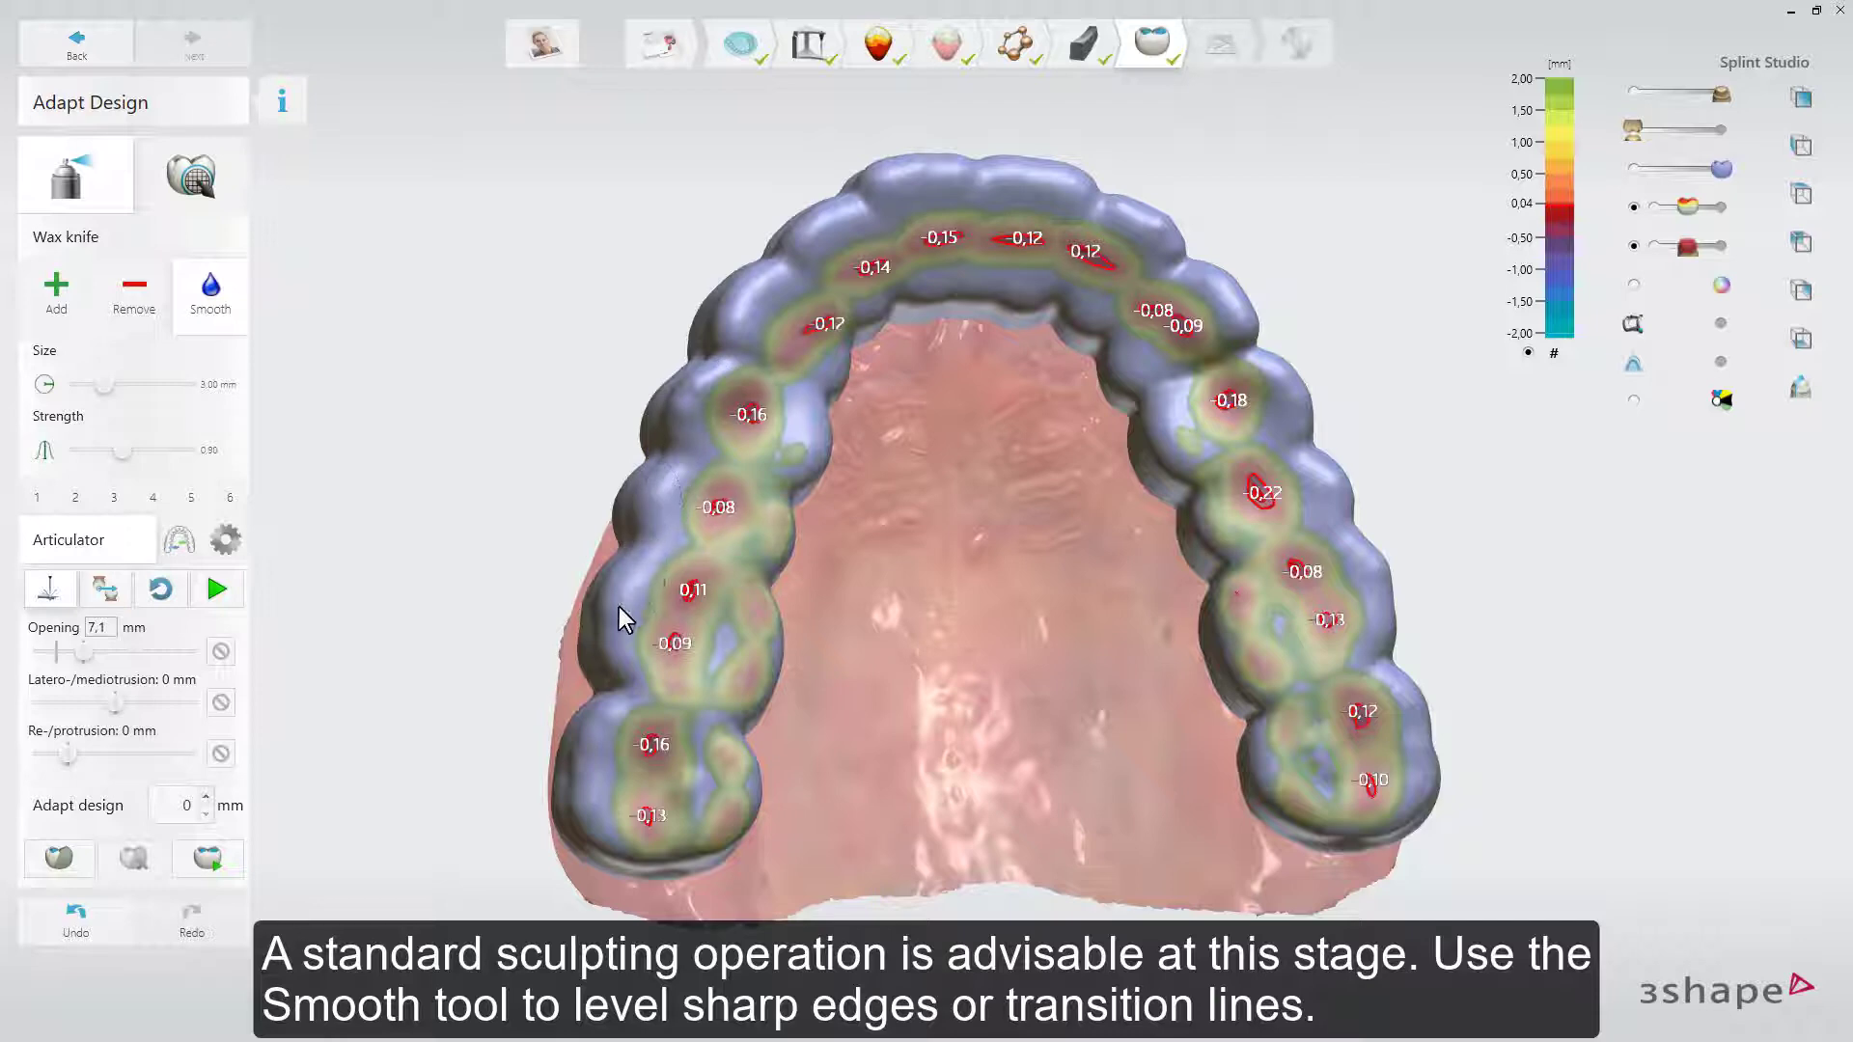
{"action": "mouse_move", "coordinate": [622, 594]}
{"action": "left_mouse_down"}
{"action": "mouse_move", "coordinate": [666, 528]}
{"action": "mouse_move", "coordinate": [717, 361]}
{"action": "mouse_move", "coordinate": [687, 477]}
{"action": "left_mouse_up"}
{"action": "right_click_drag", "start_coordinate": [608, 583], "coordinate": [1000, 385]}
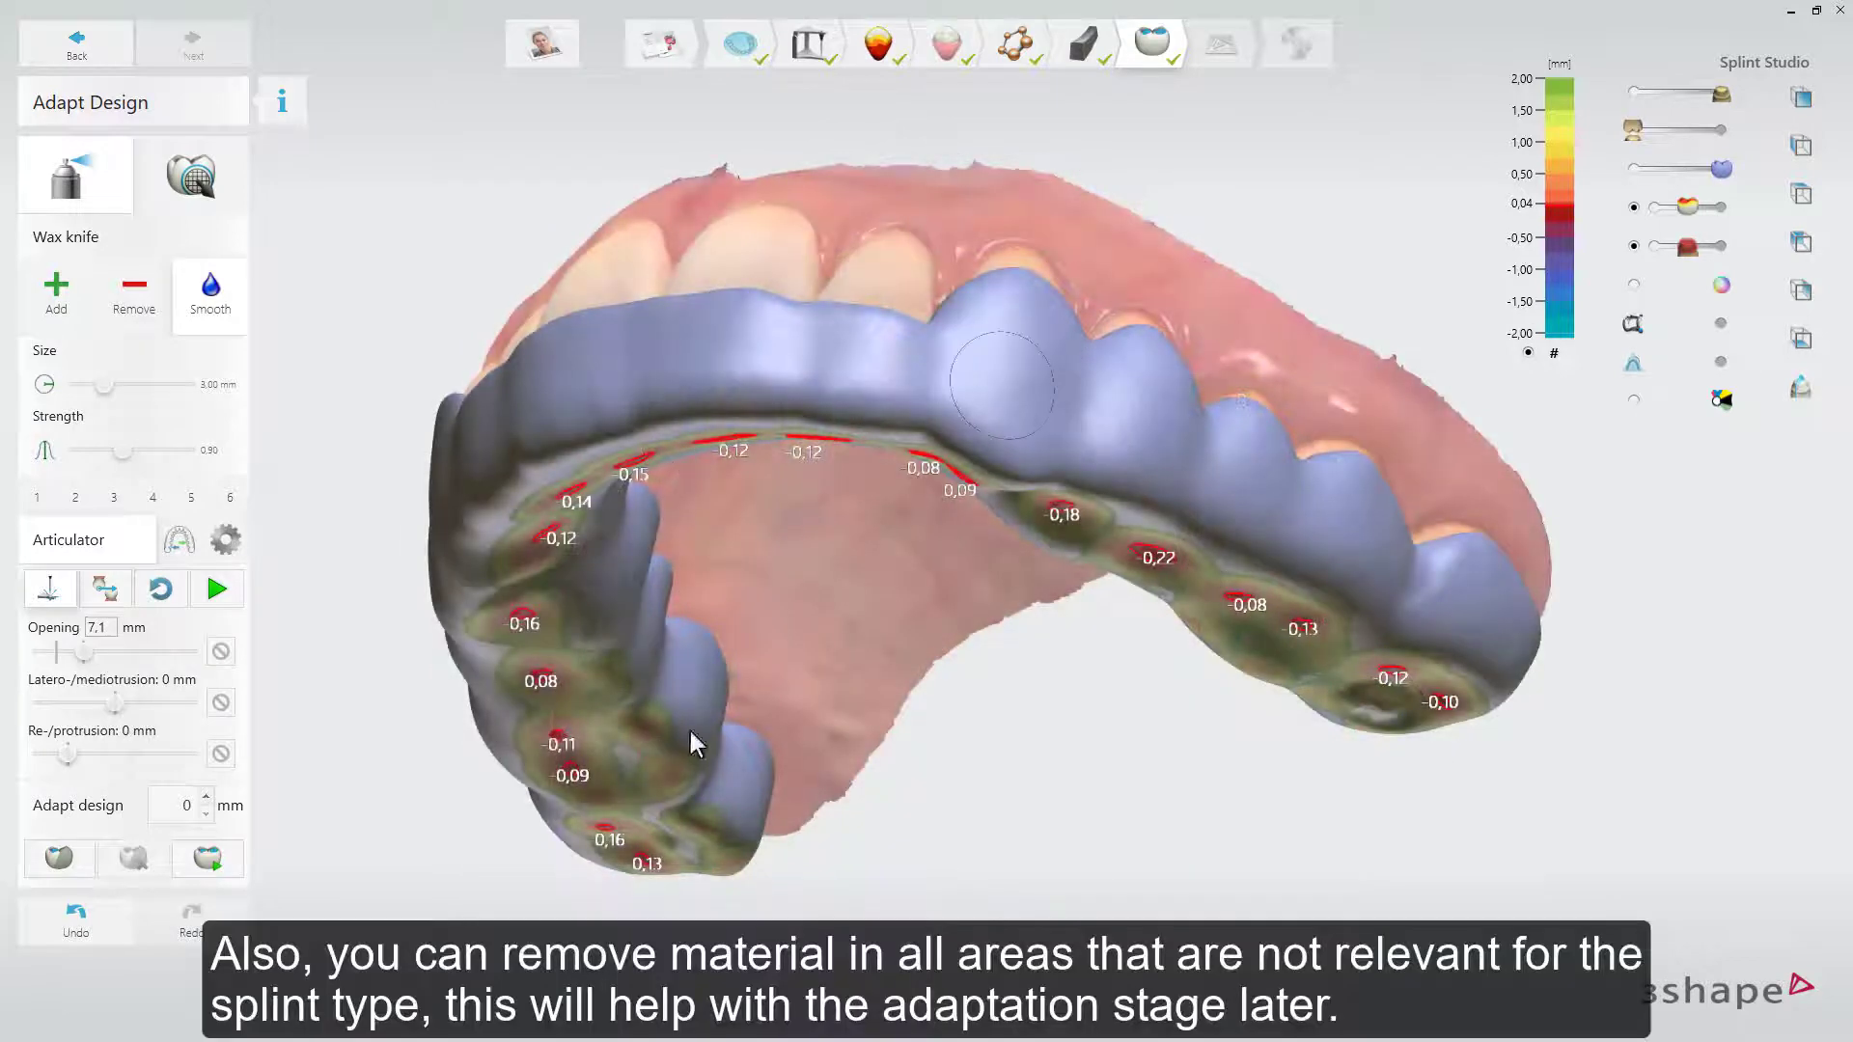
{"action": "right_click_drag", "start_coordinate": [733, 712], "coordinate": [808, 554]}
- Add a considerable bulk of wax around the canine-to-canine region using the antagonist as reference, and smooth the built-up anterior surface
{"action": "right_click_drag", "start_coordinate": [799, 453], "coordinate": [979, 482]}
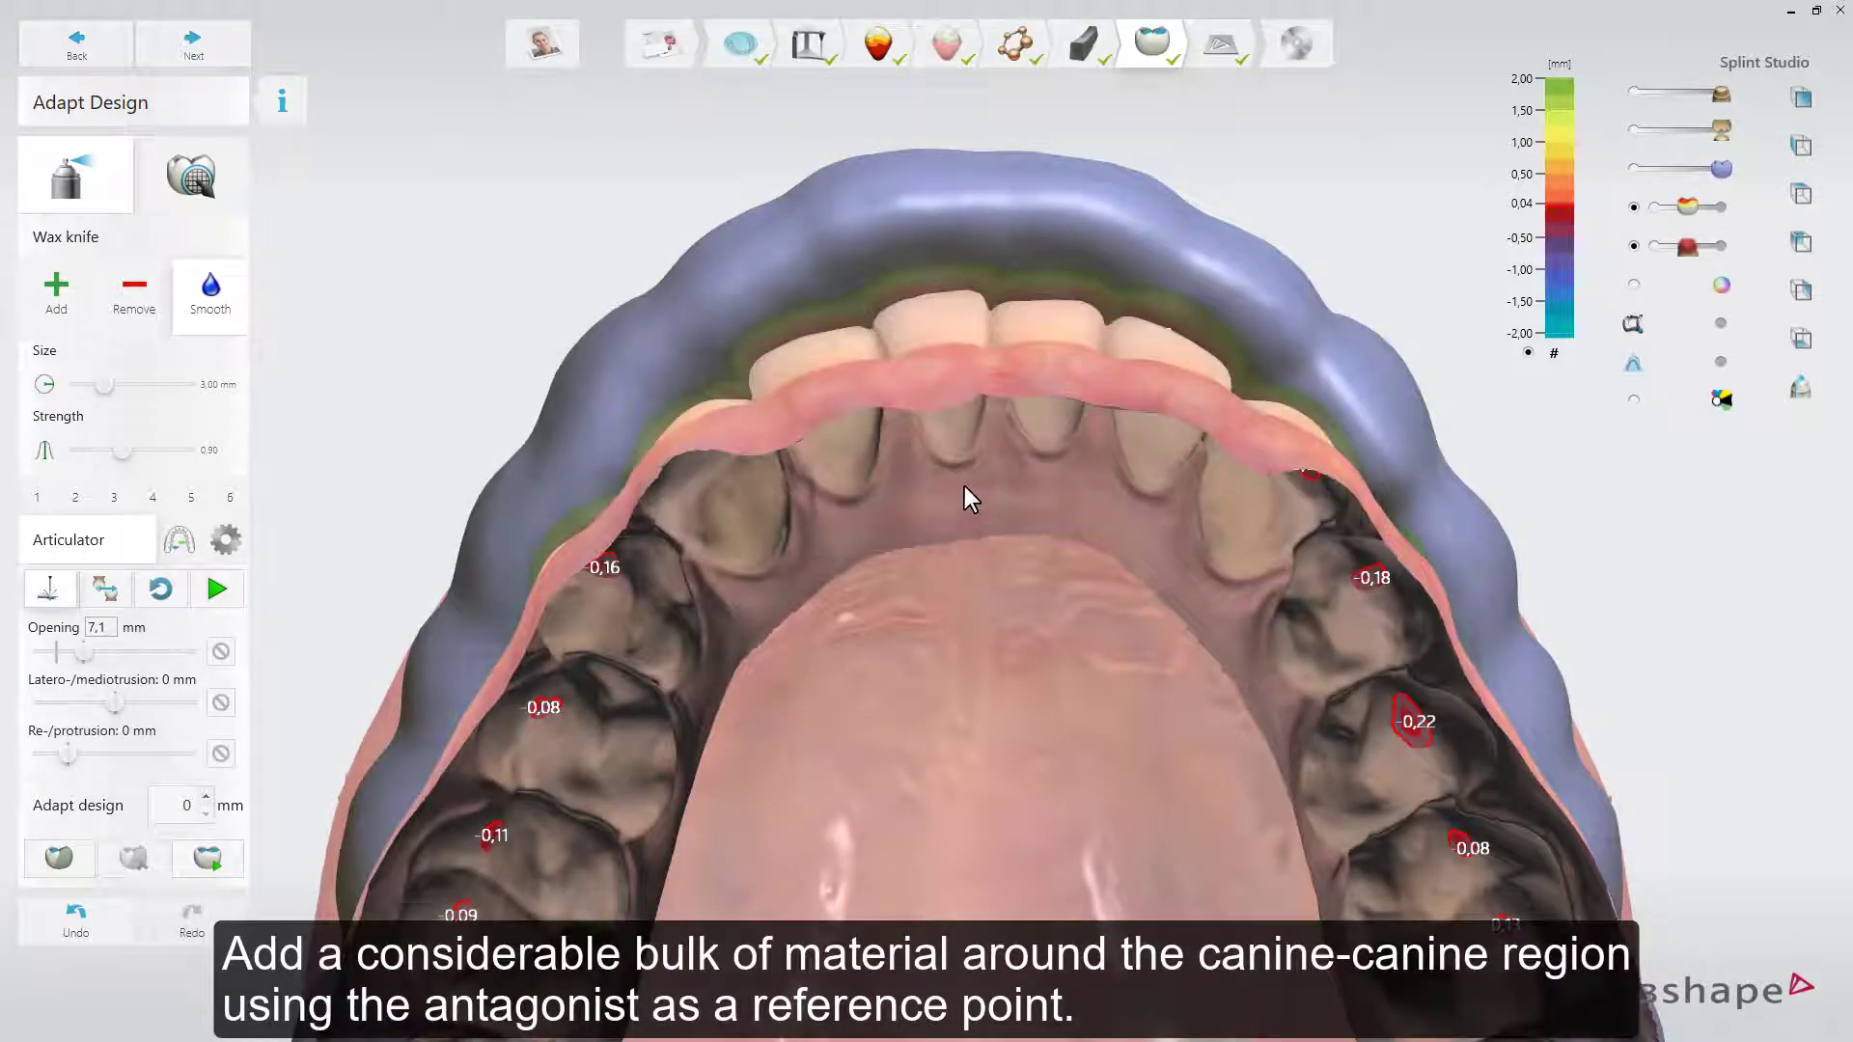
{"action": "left_click", "coordinate": [56, 292]}
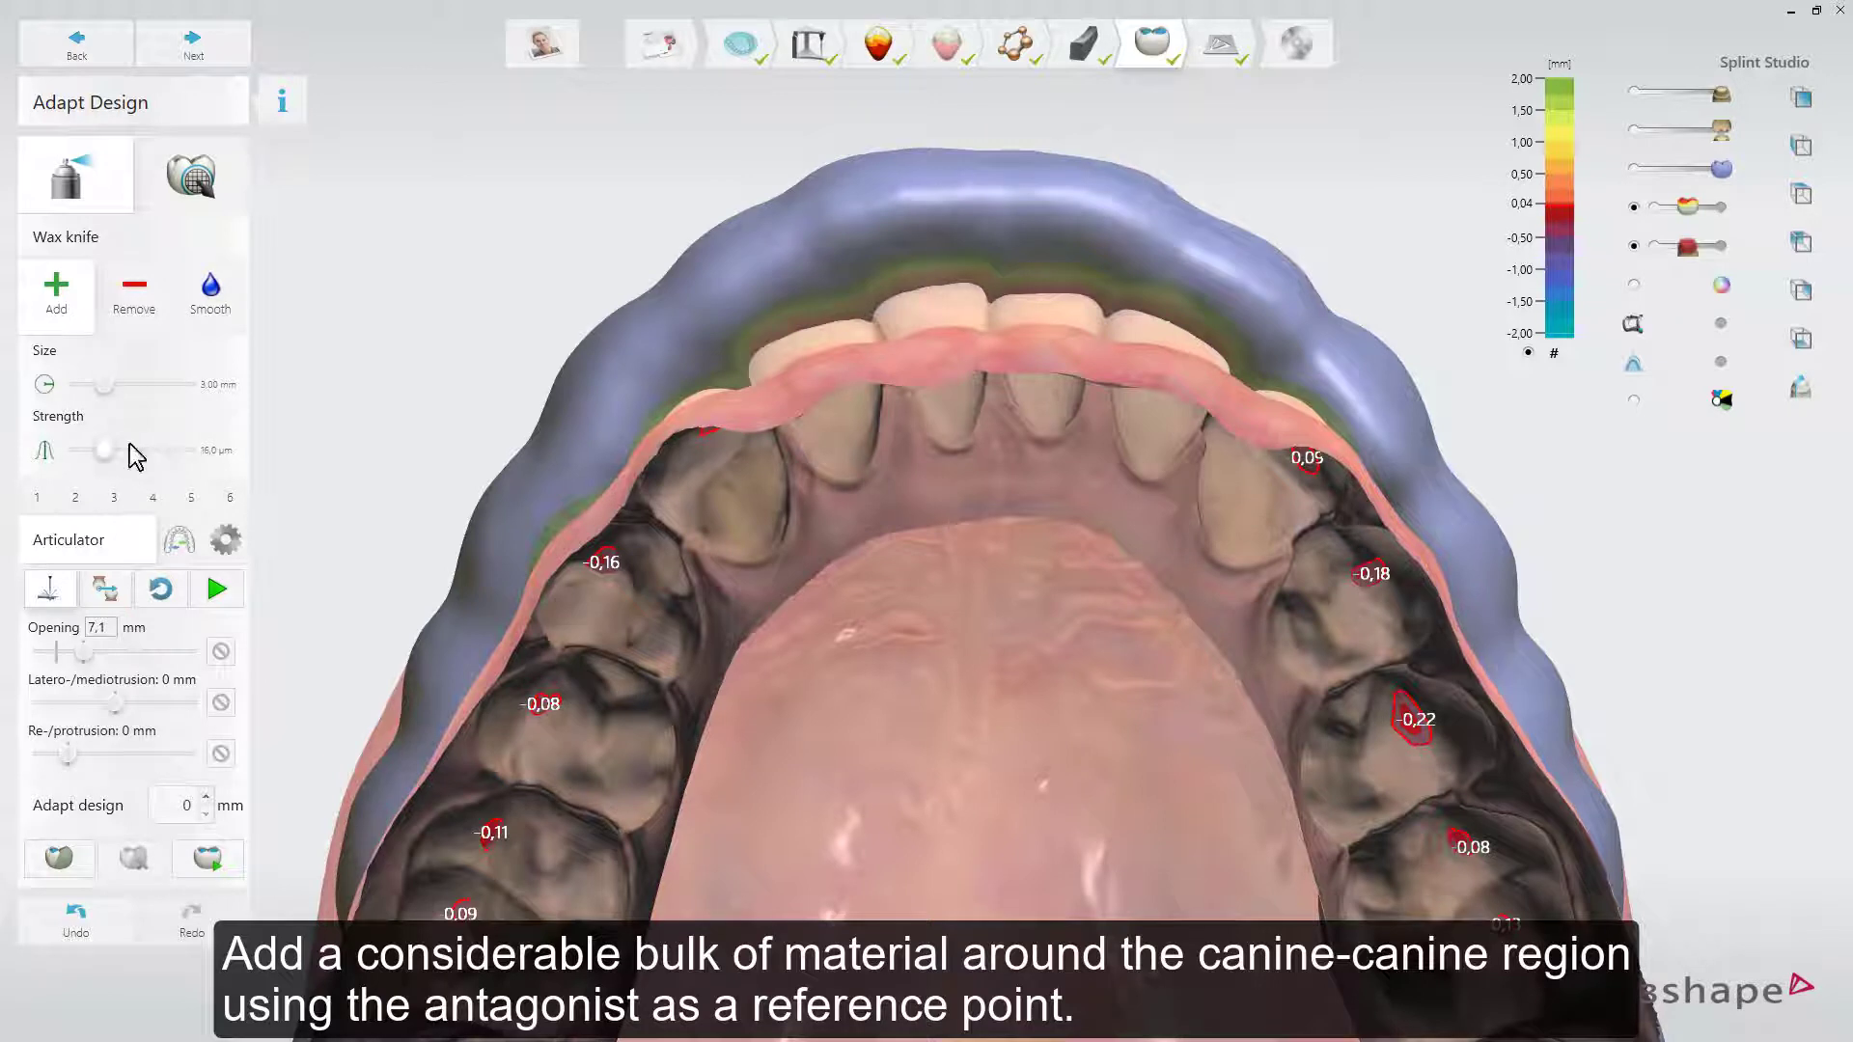
{"action": "left_click_drag", "start_coordinate": [781, 242], "coordinate": [1036, 205]}
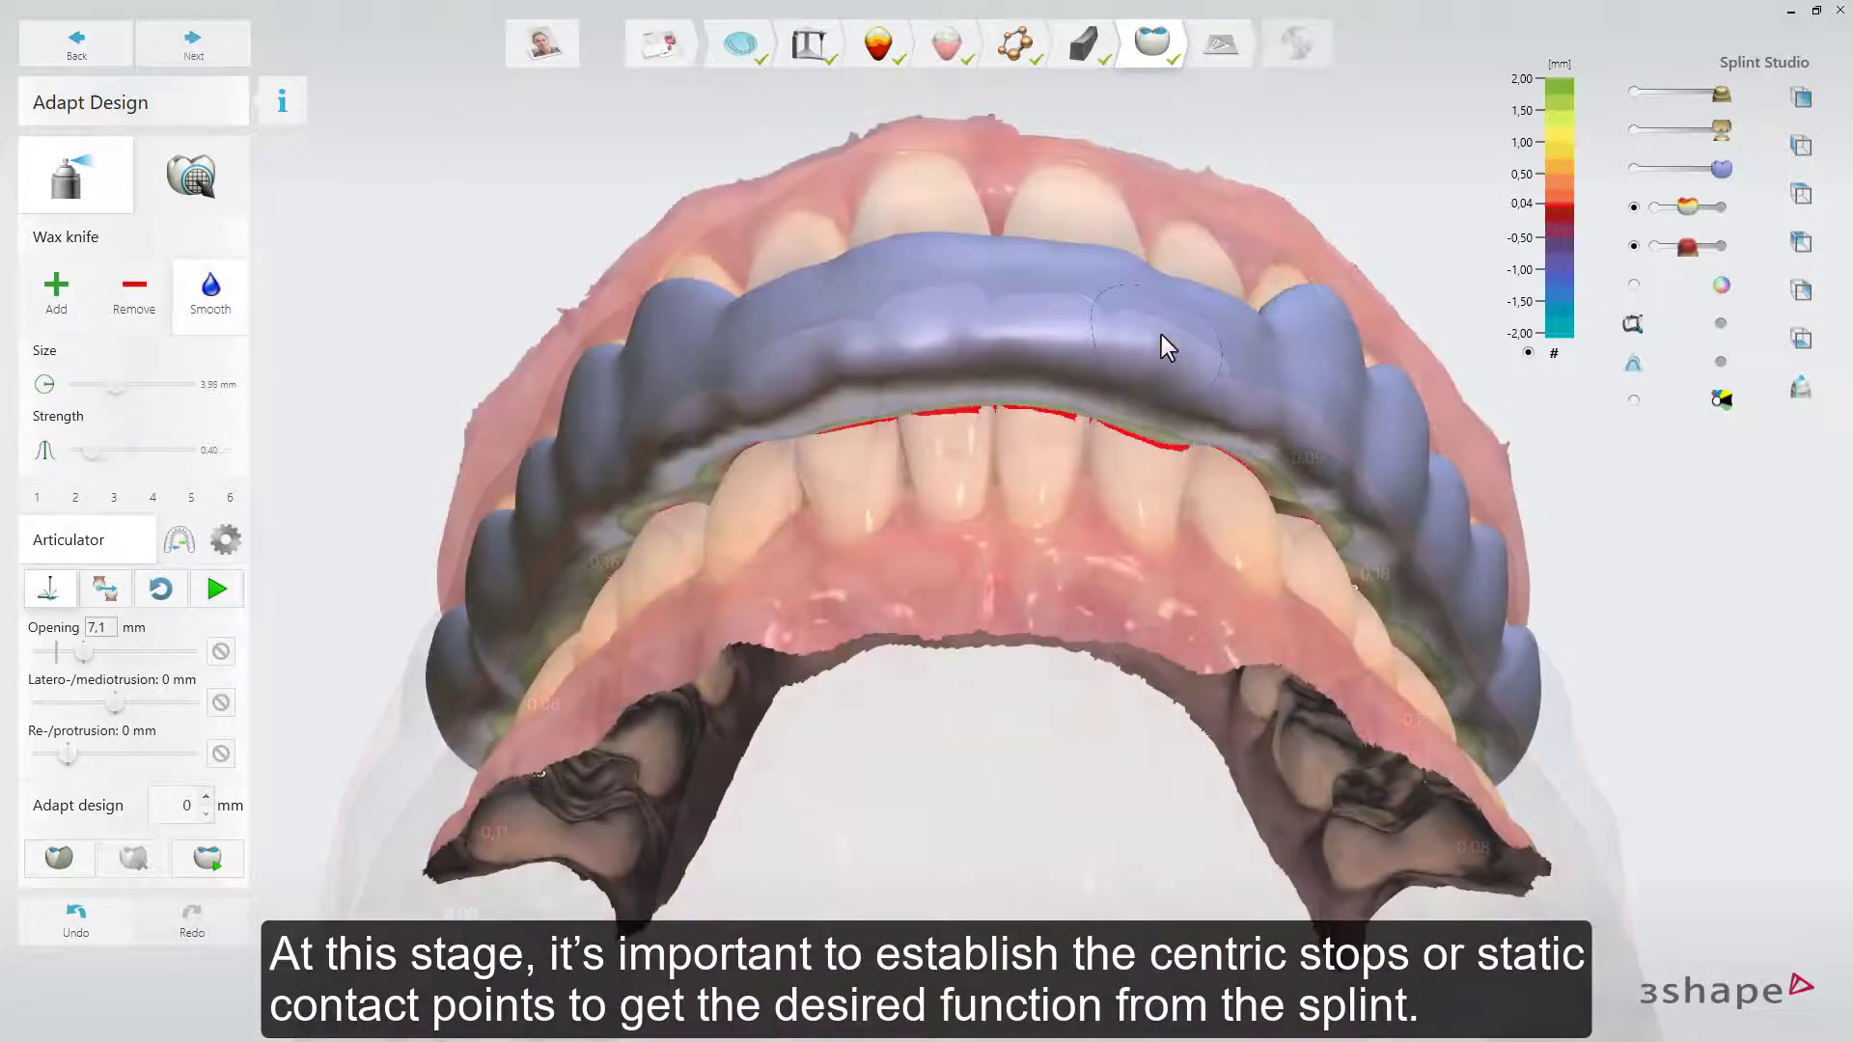
{"action": "left_click_drag", "start_coordinate": [1161, 334], "coordinate": [1102, 332]}
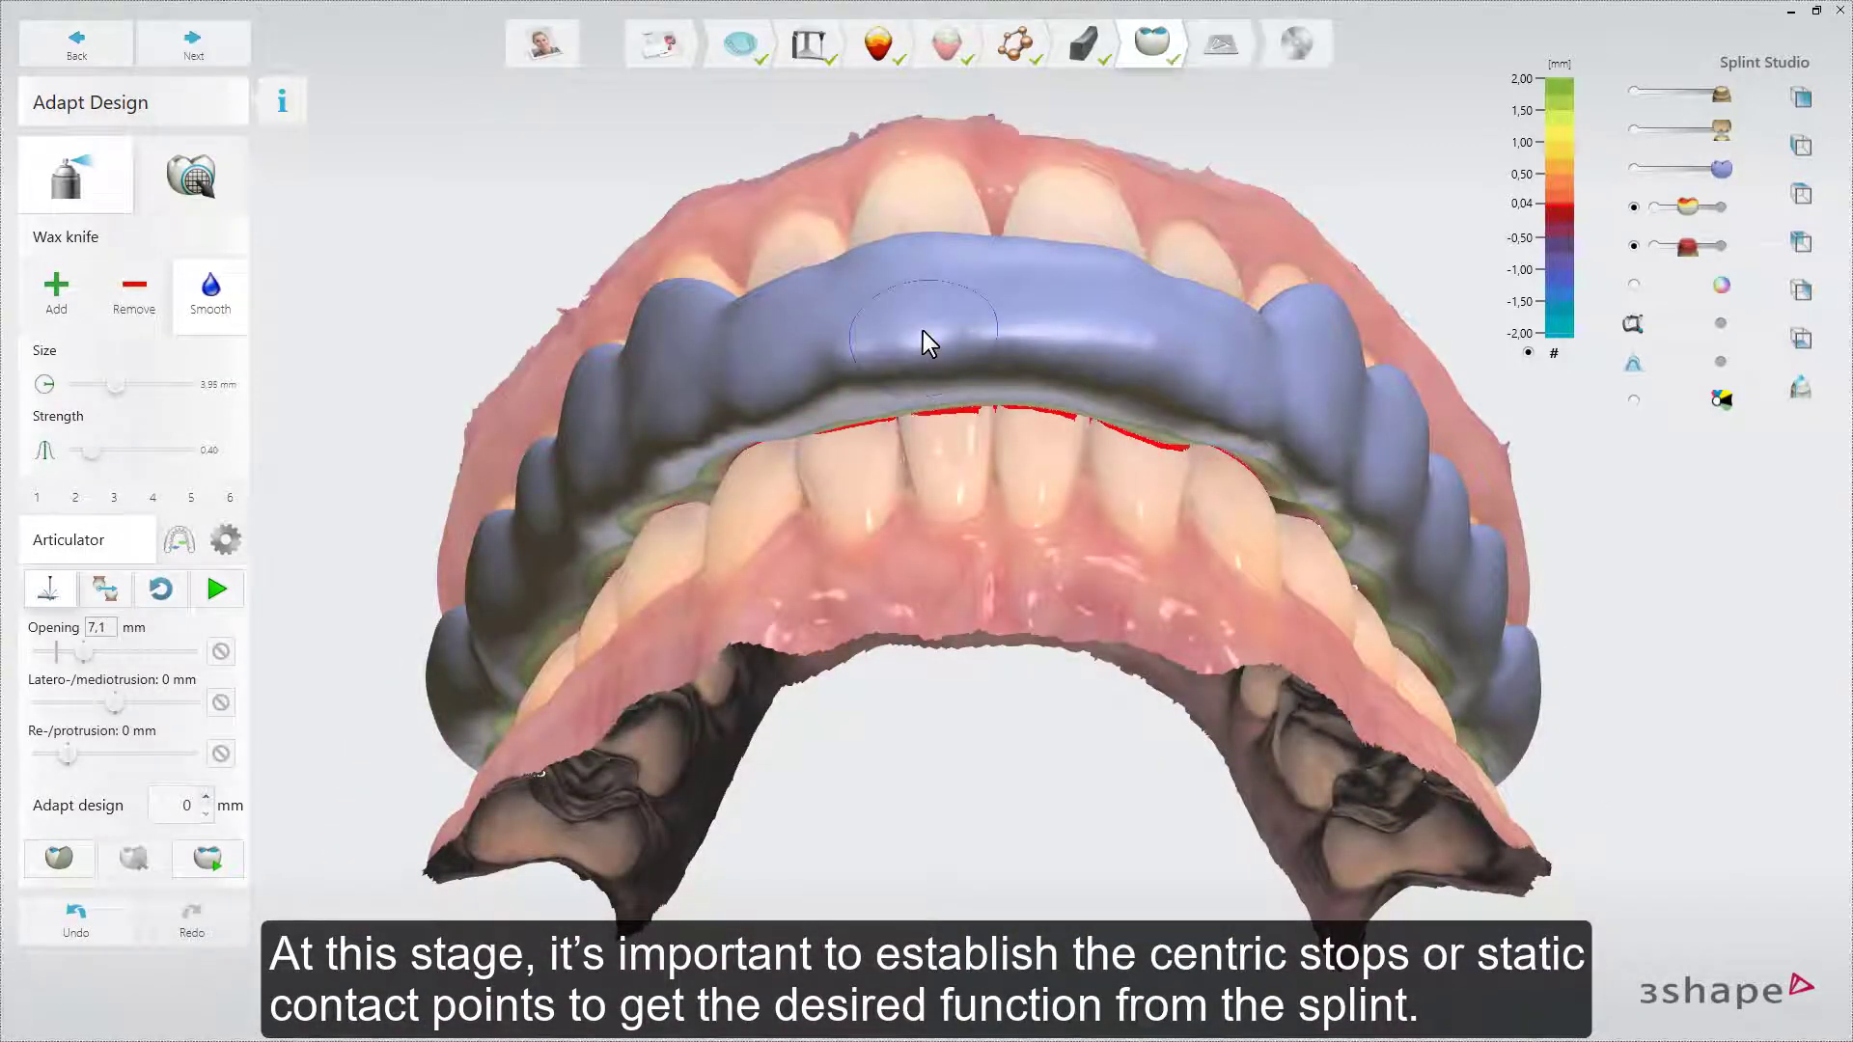
{"action": "right_click_drag", "start_coordinate": [919, 483], "coordinate": [919, 325]}
{"action": "scroll", "coordinate": [922, 326], "scroll_direction": "down", "scroll_amount": 5}
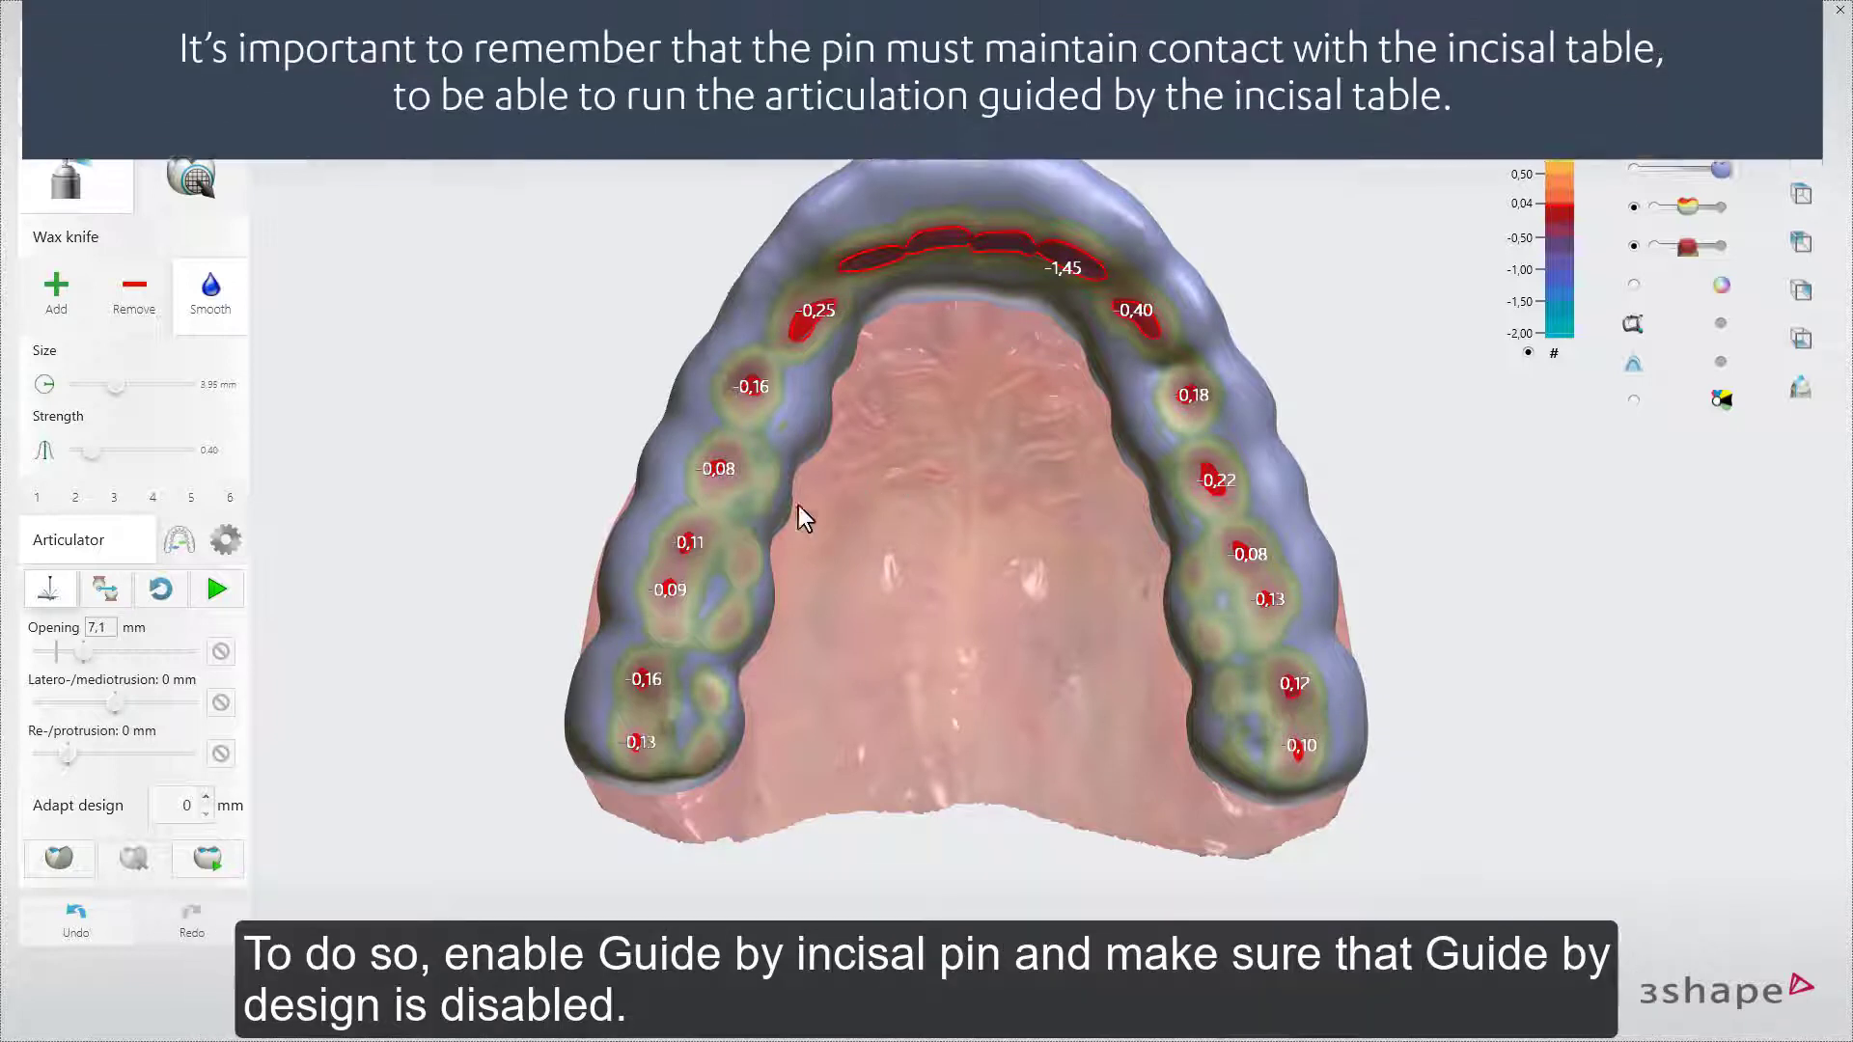
- Guide the articulator by the incisal pin, lock latero-/mediotrusion and re-/protrusion, and set Adapt design to 0.01 mm
{"action": "left_click", "coordinate": [55, 589]}
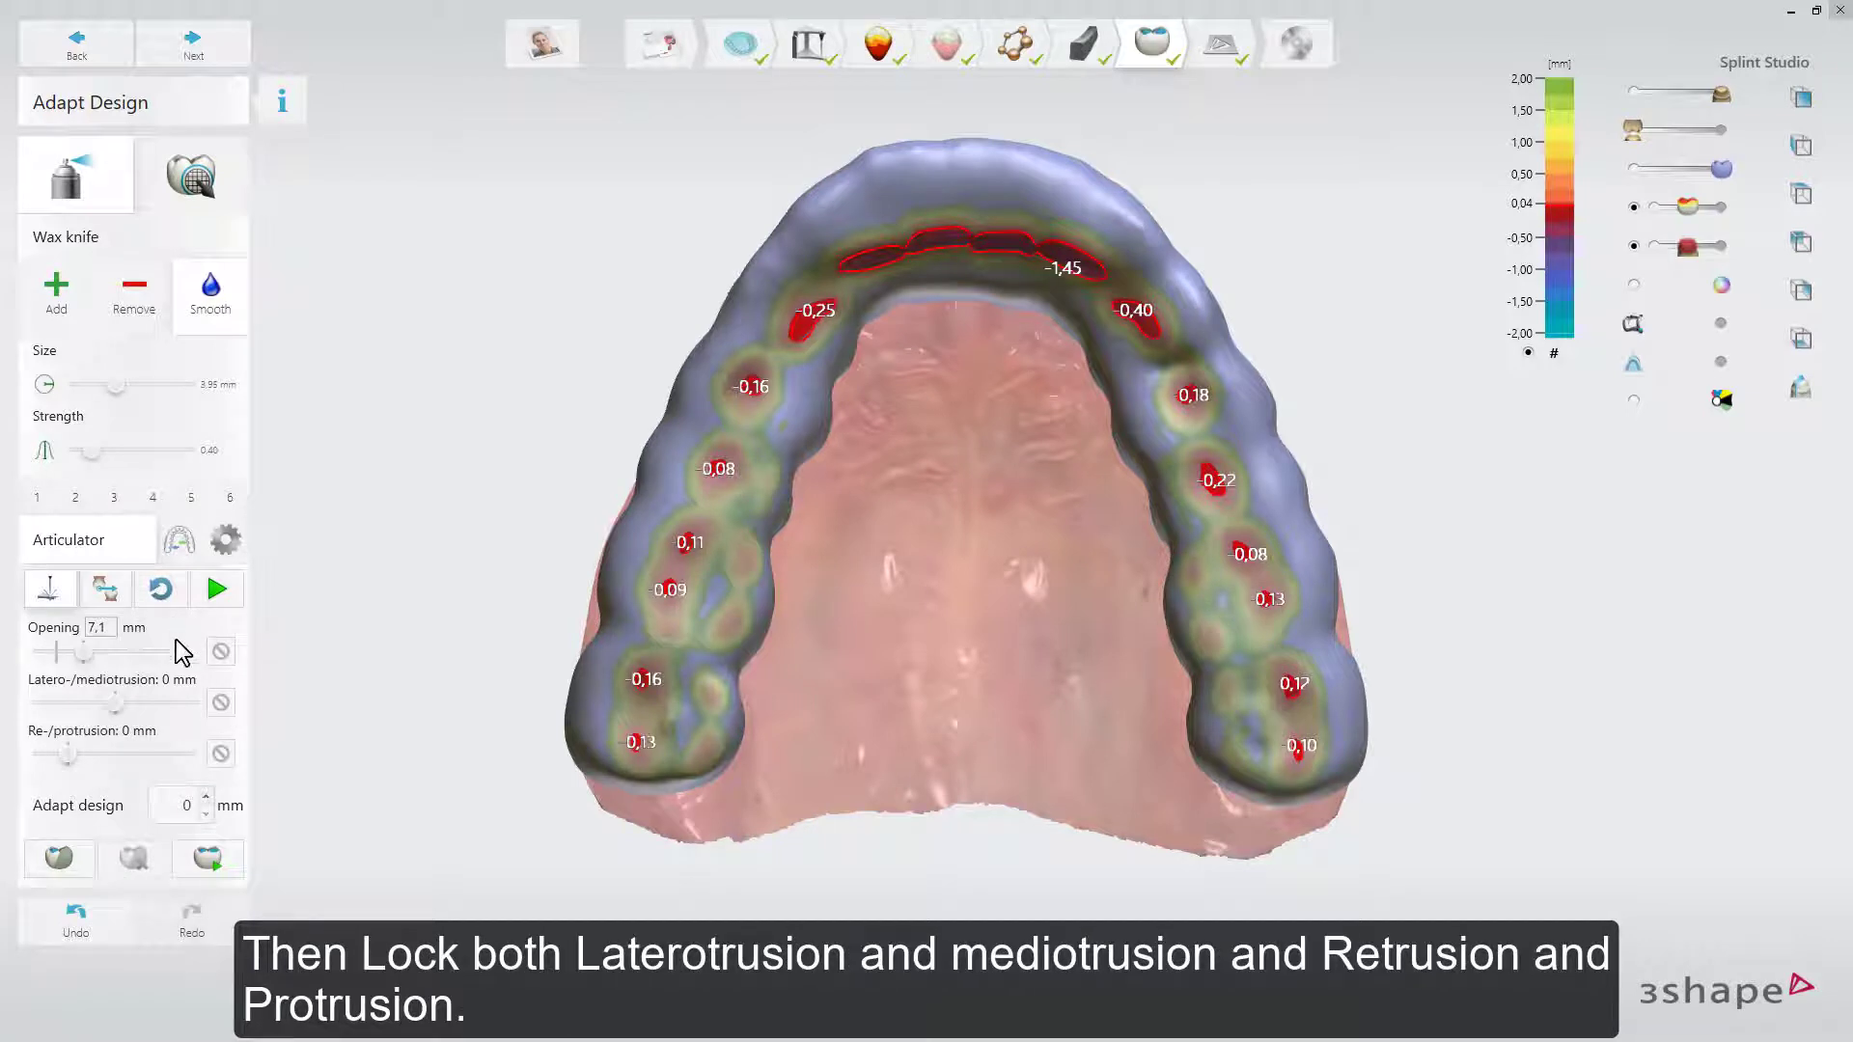
{"action": "left_click", "coordinate": [221, 703]}
{"action": "left_click", "coordinate": [222, 755]}
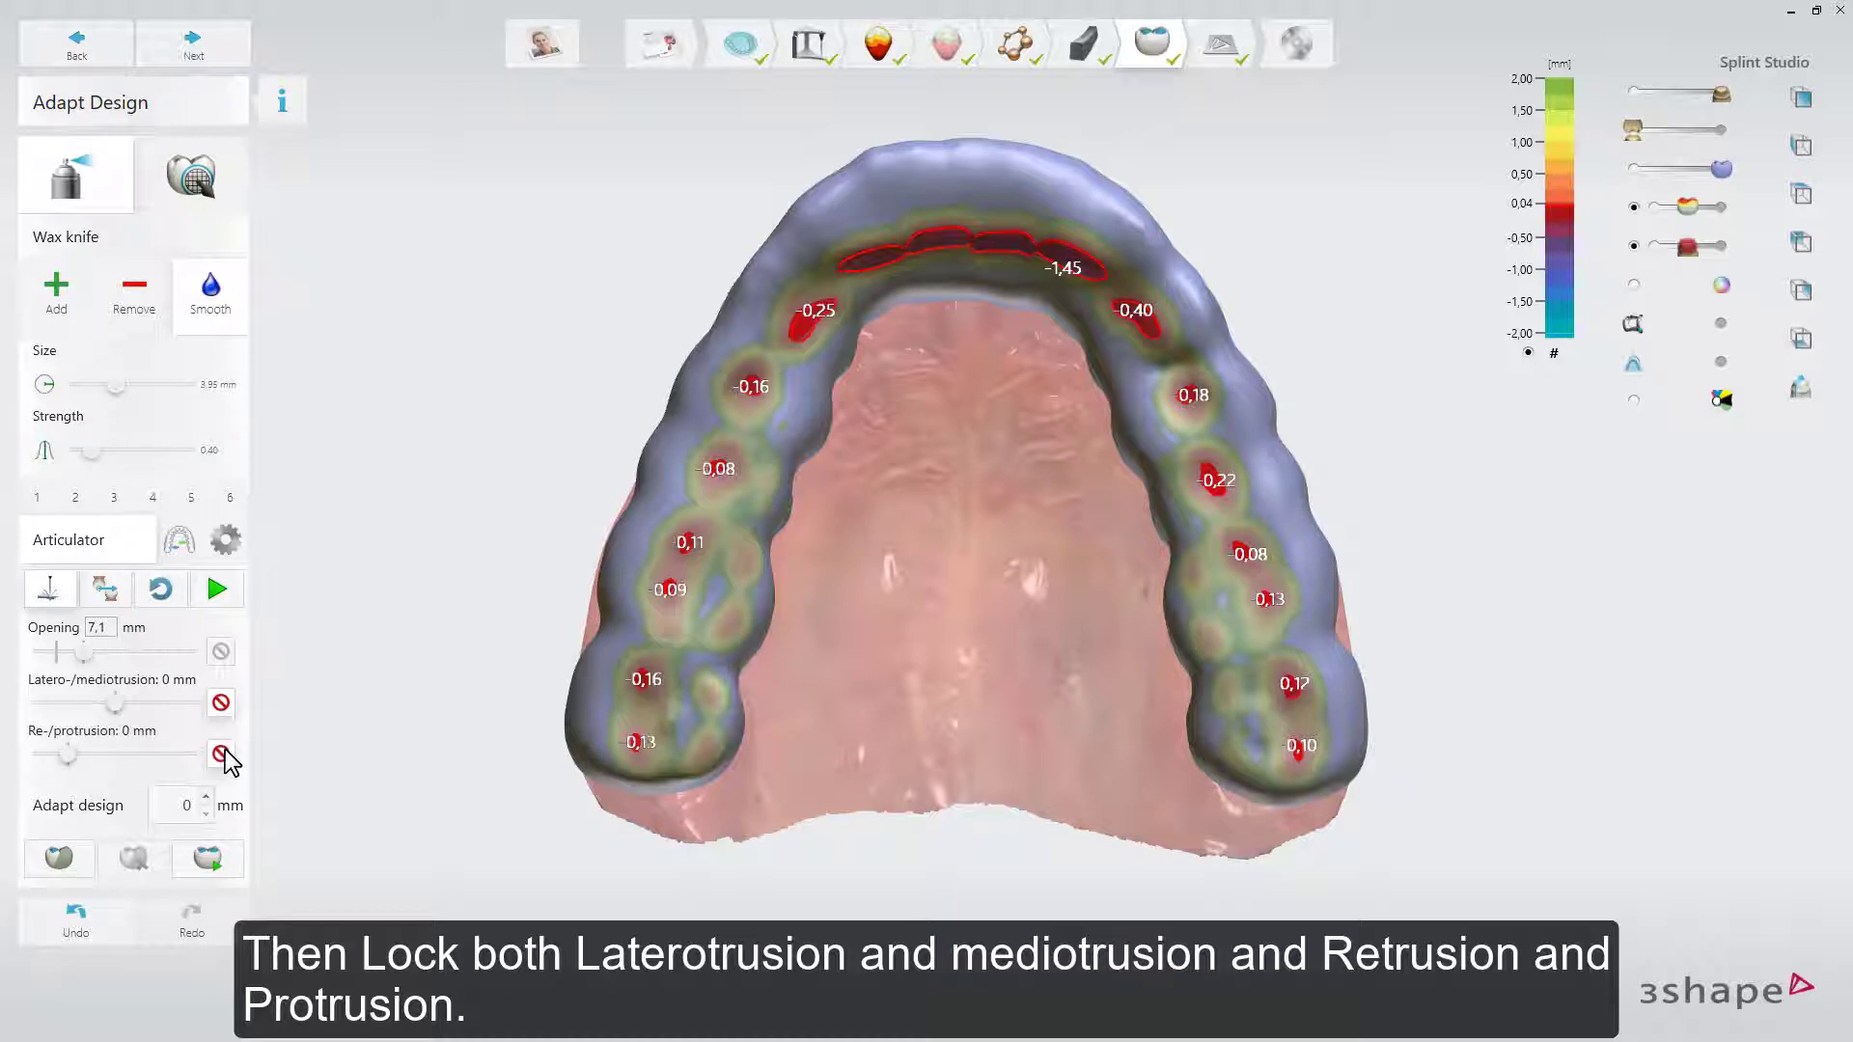
{"action": "left_click", "coordinate": [212, 807]}
{"action": "type", "text": ",01"}
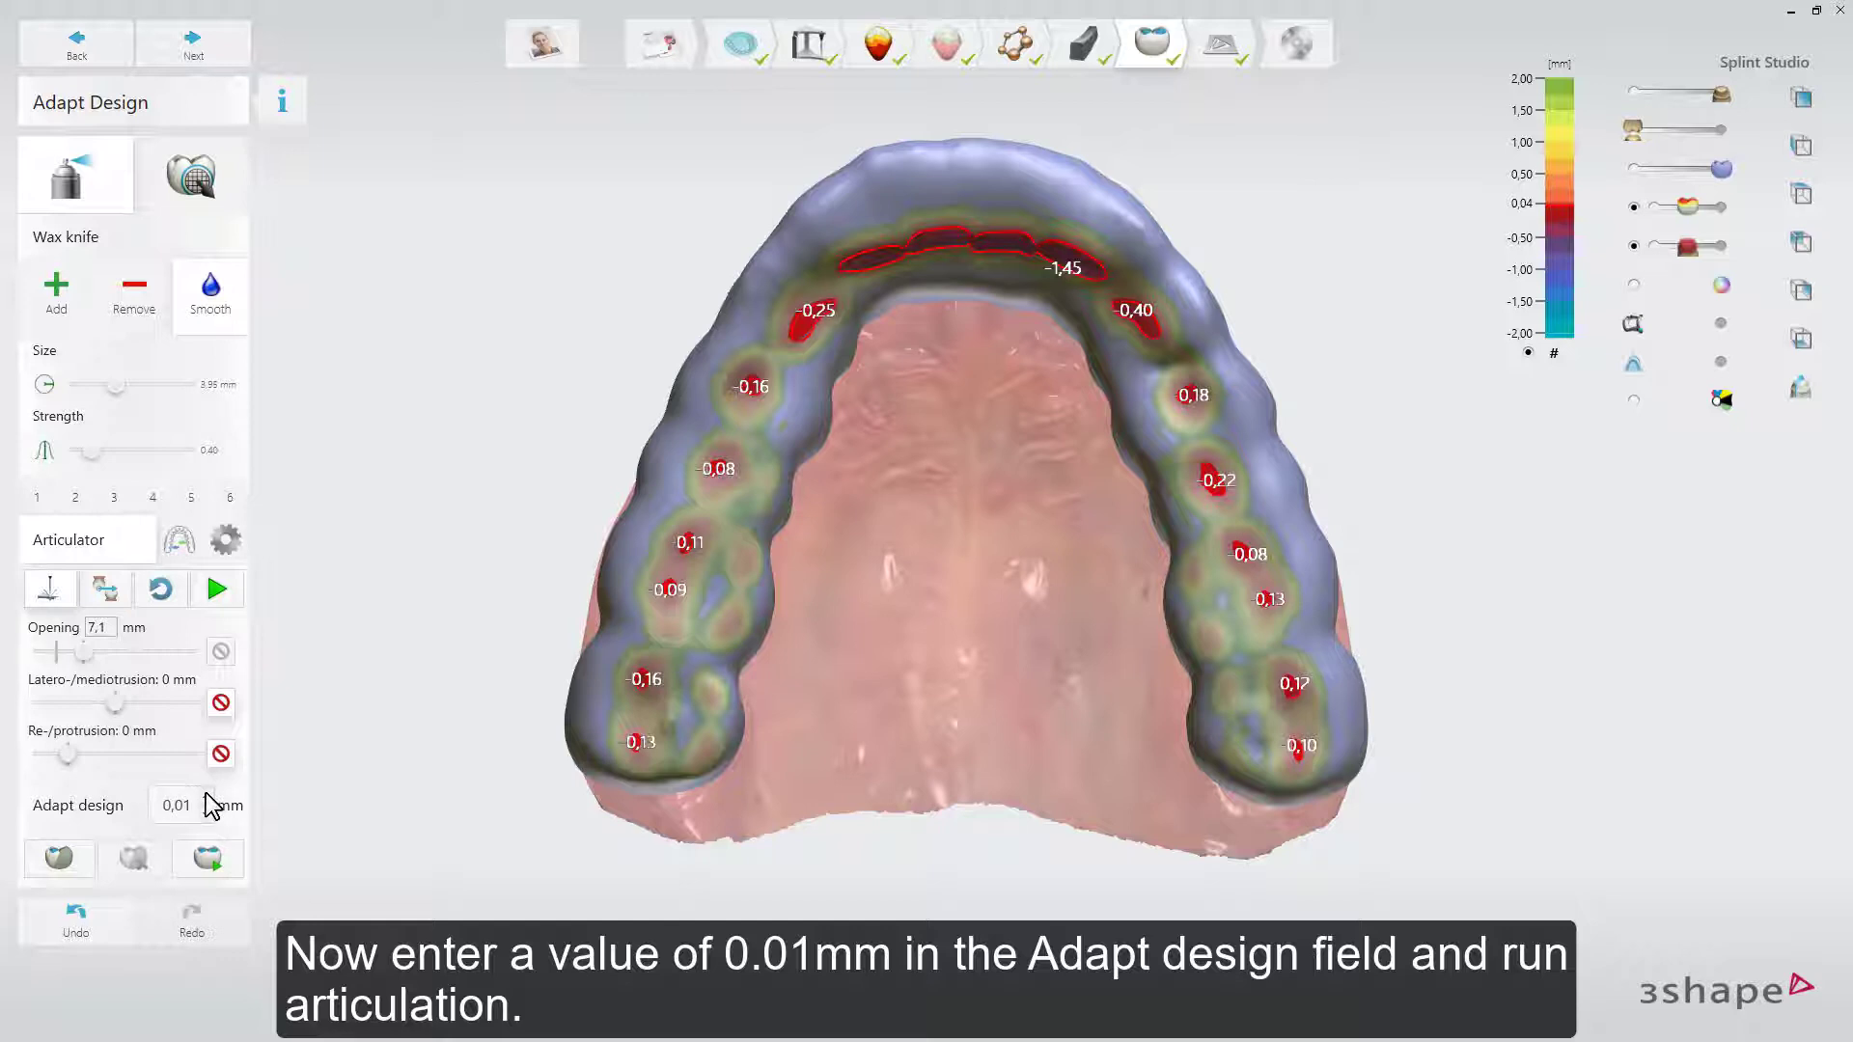
- Run the articulation and adapt the design to it, and recheck the centric contacts with Adapt design set to 0 mm
{"action": "left_click", "coordinate": [225, 599]}
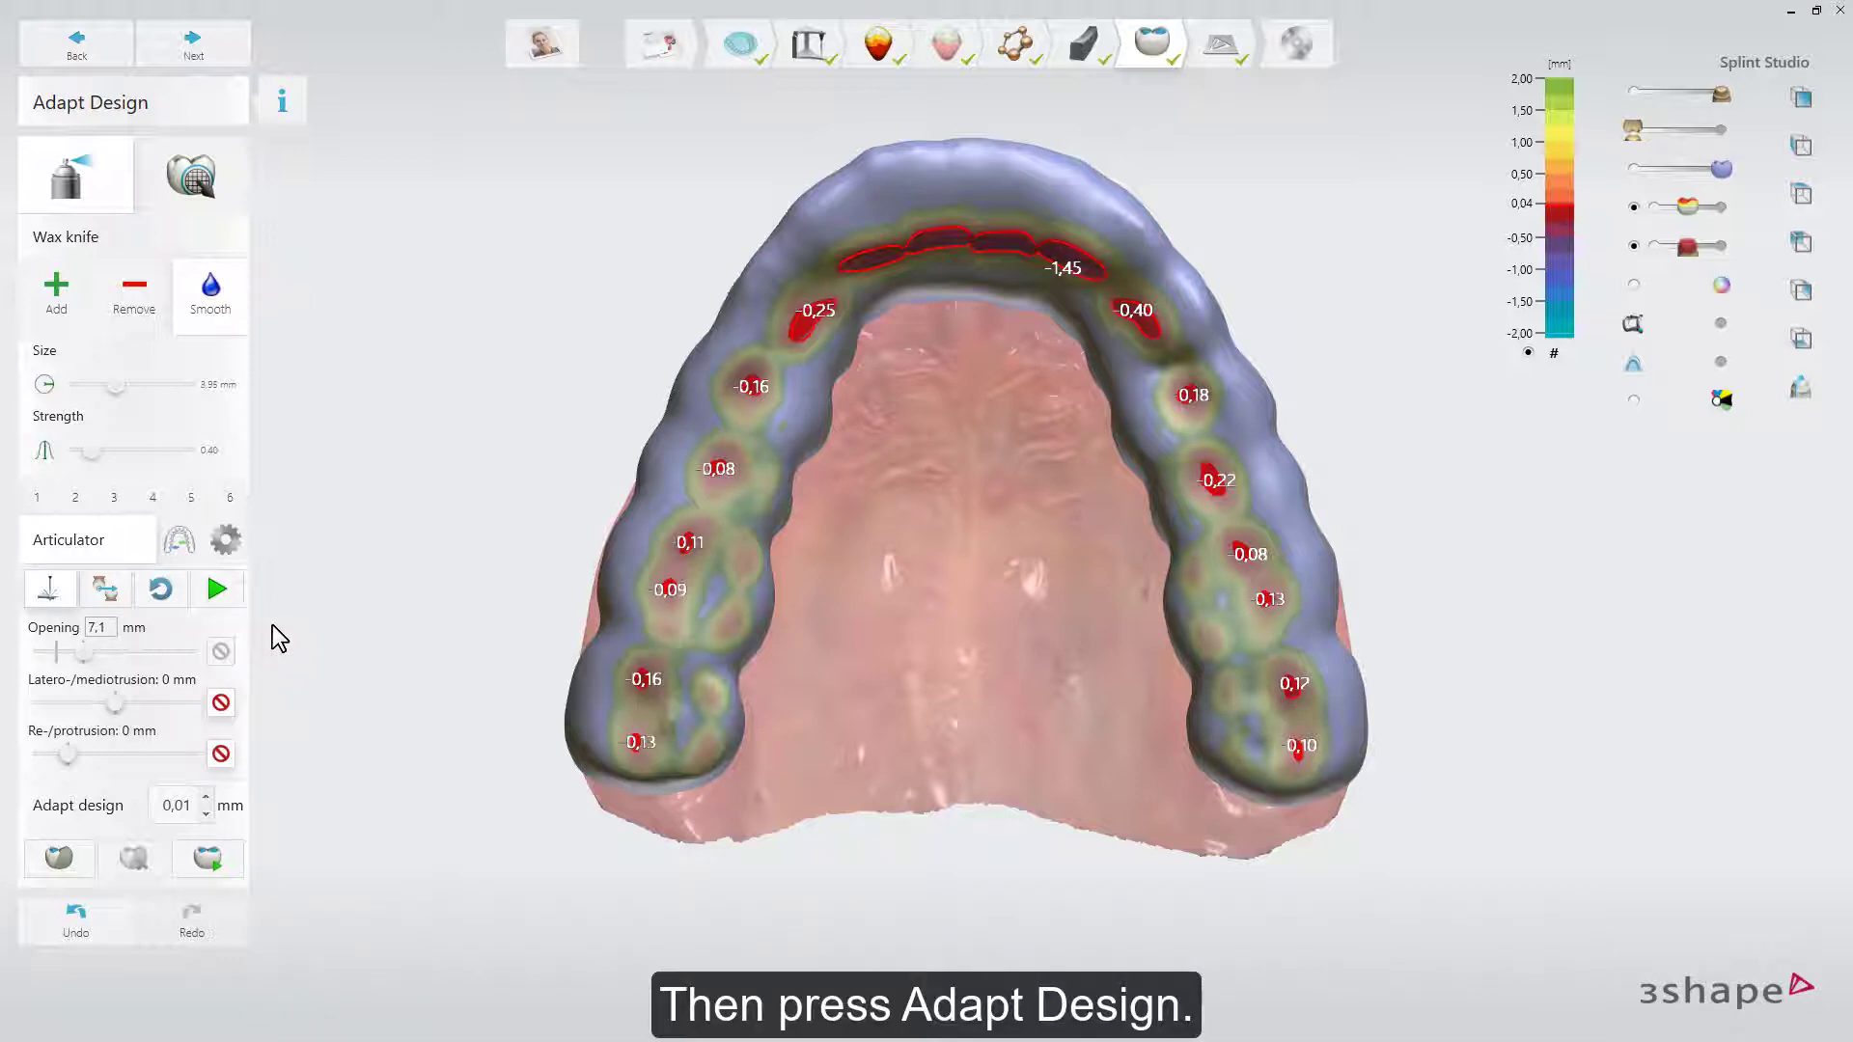
{"action": "left_click", "coordinate": [222, 855]}
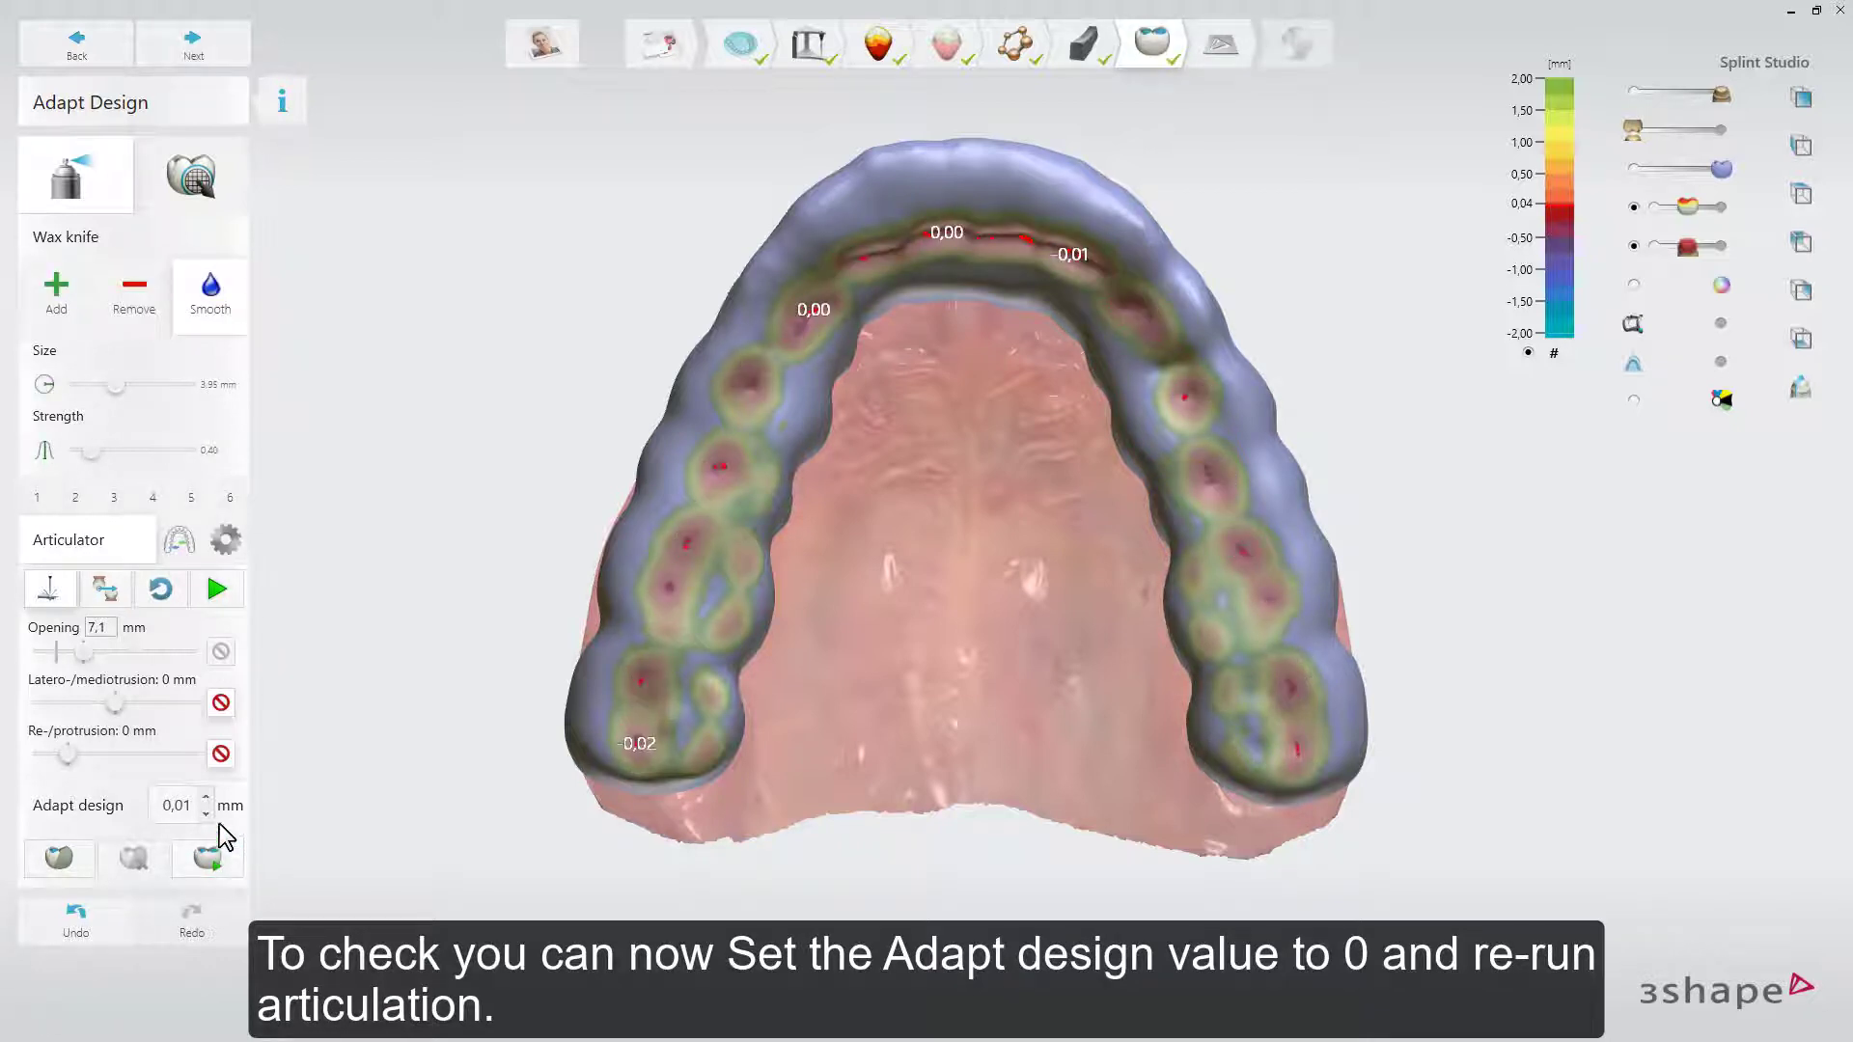
{"action": "left_click", "coordinate": [232, 590]}
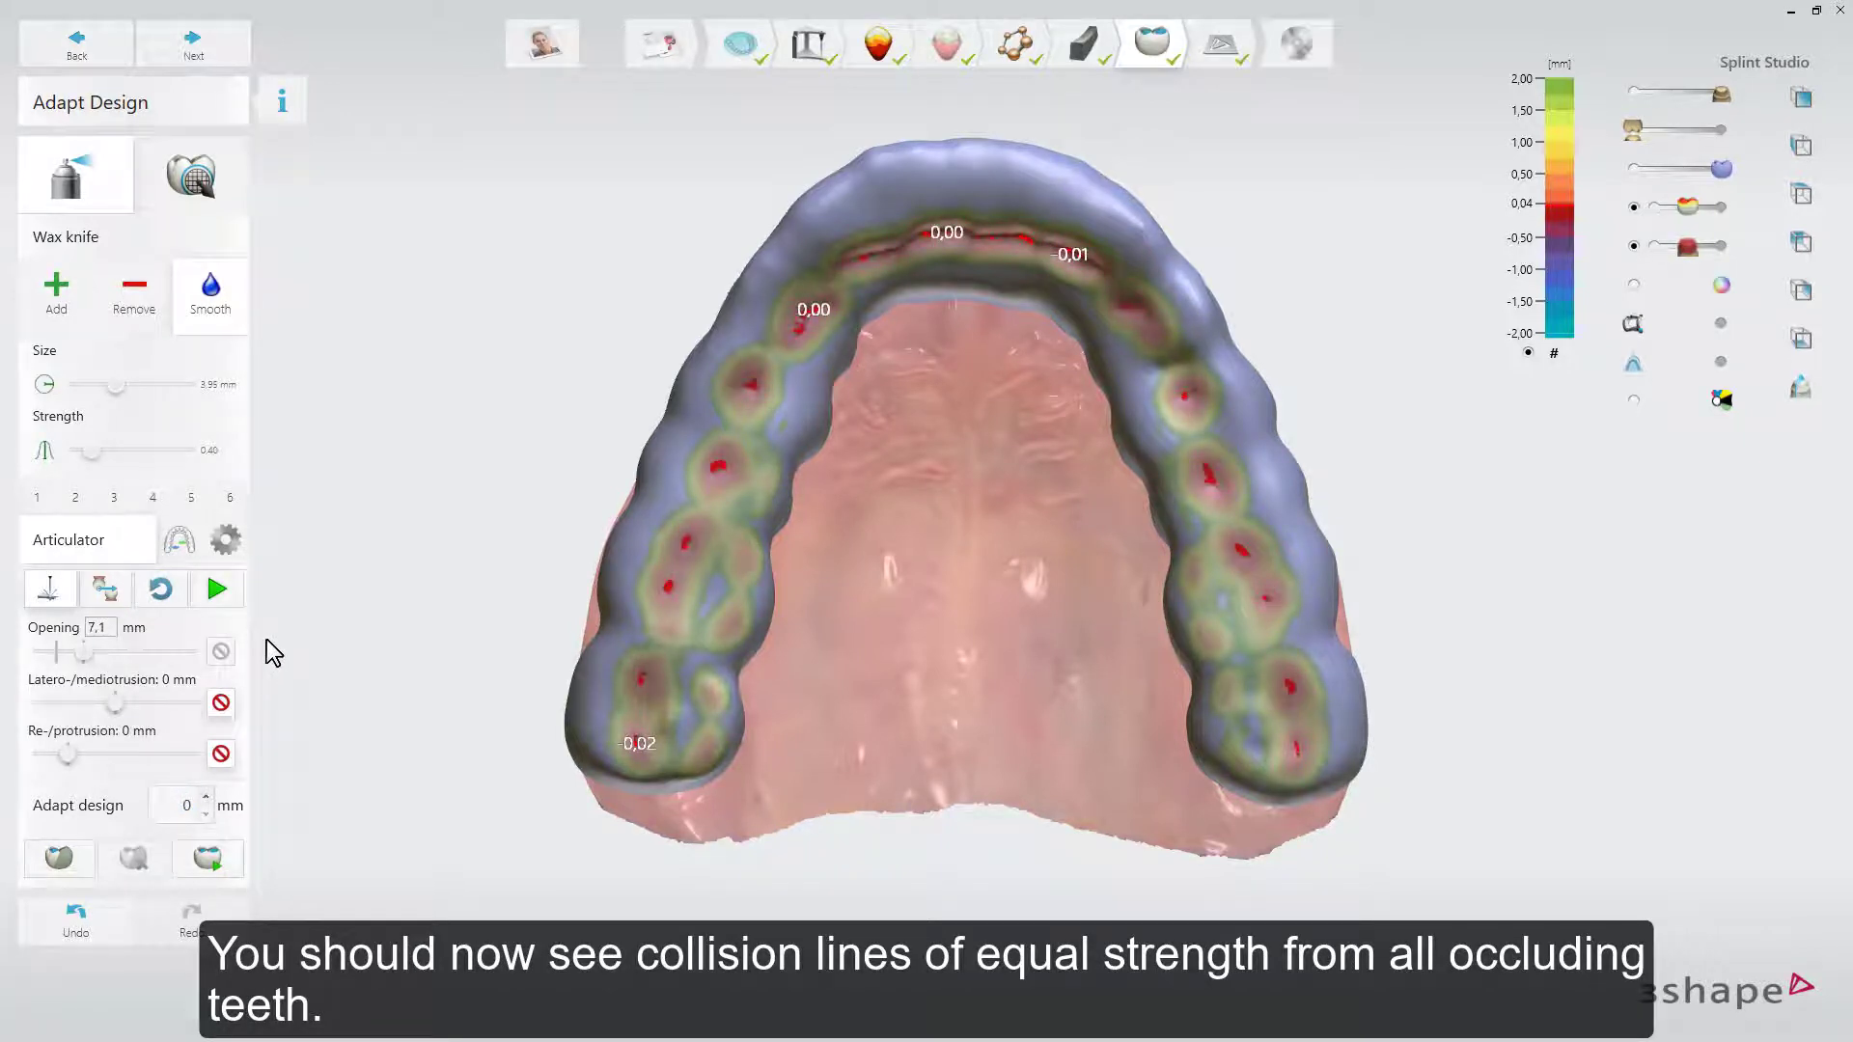
{"action": "mouse_move", "coordinate": [945, 701]}
{"action": "right_mouse_down"}
{"action": "mouse_move", "coordinate": [953, 652]}
{"action": "mouse_move", "coordinate": [955, 676]}
{"action": "right_mouse_up"}
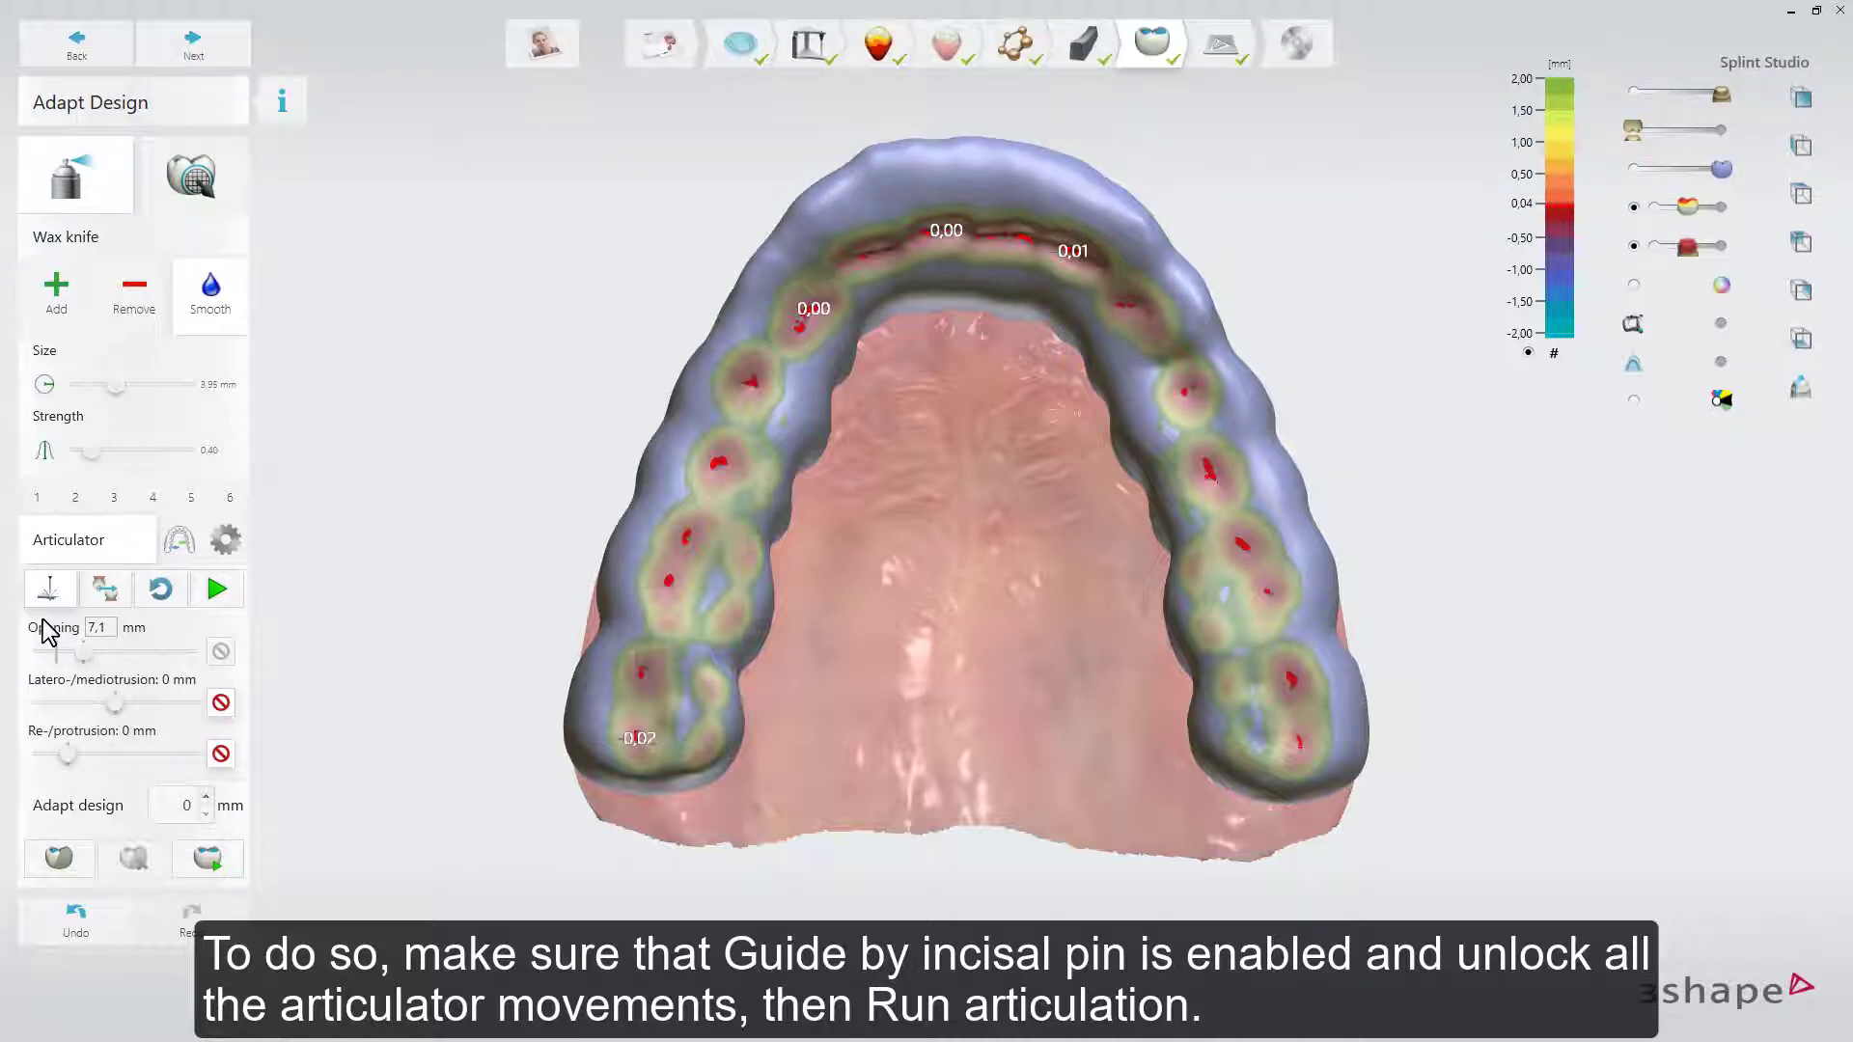
- Unlock latero-/mediotrusion and re-/protrusion and run the articulation to mark the dynamic contacts on the splint
{"action": "left_click", "coordinate": [220, 703]}
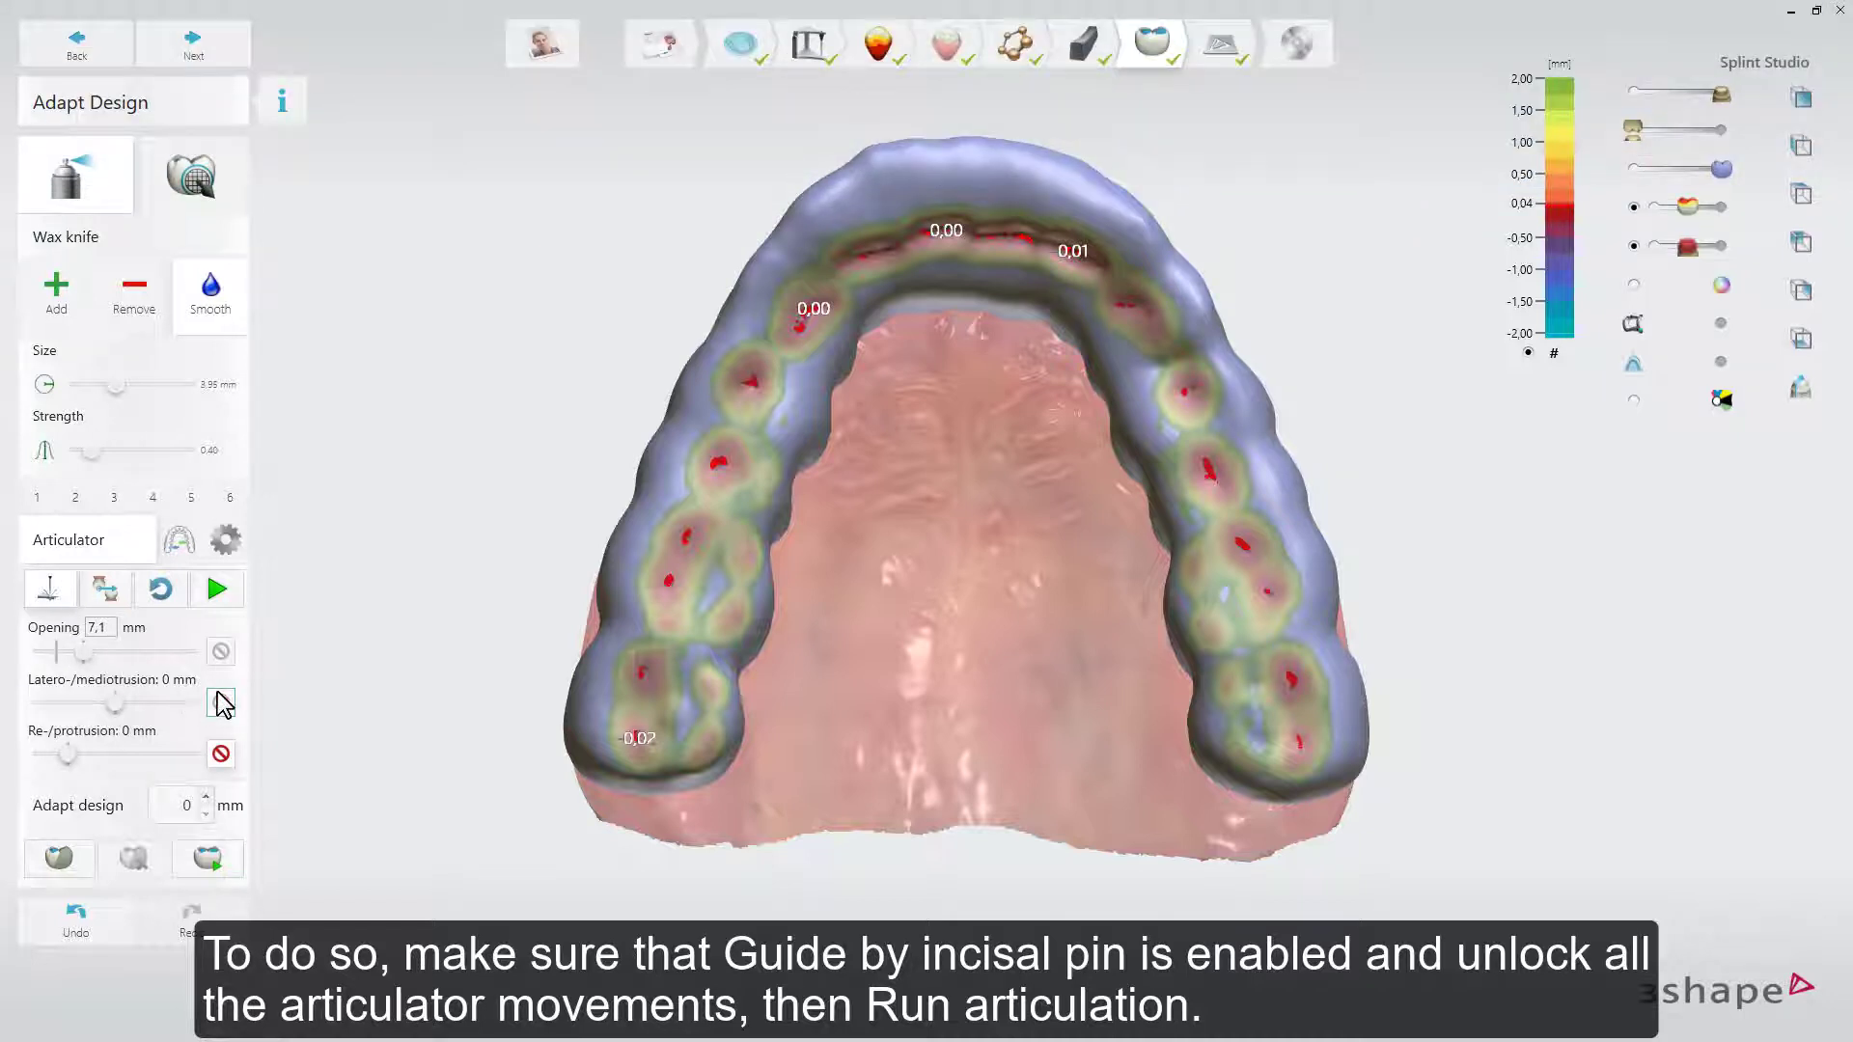
{"action": "left_click", "coordinate": [221, 754]}
{"action": "left_click", "coordinate": [230, 590]}
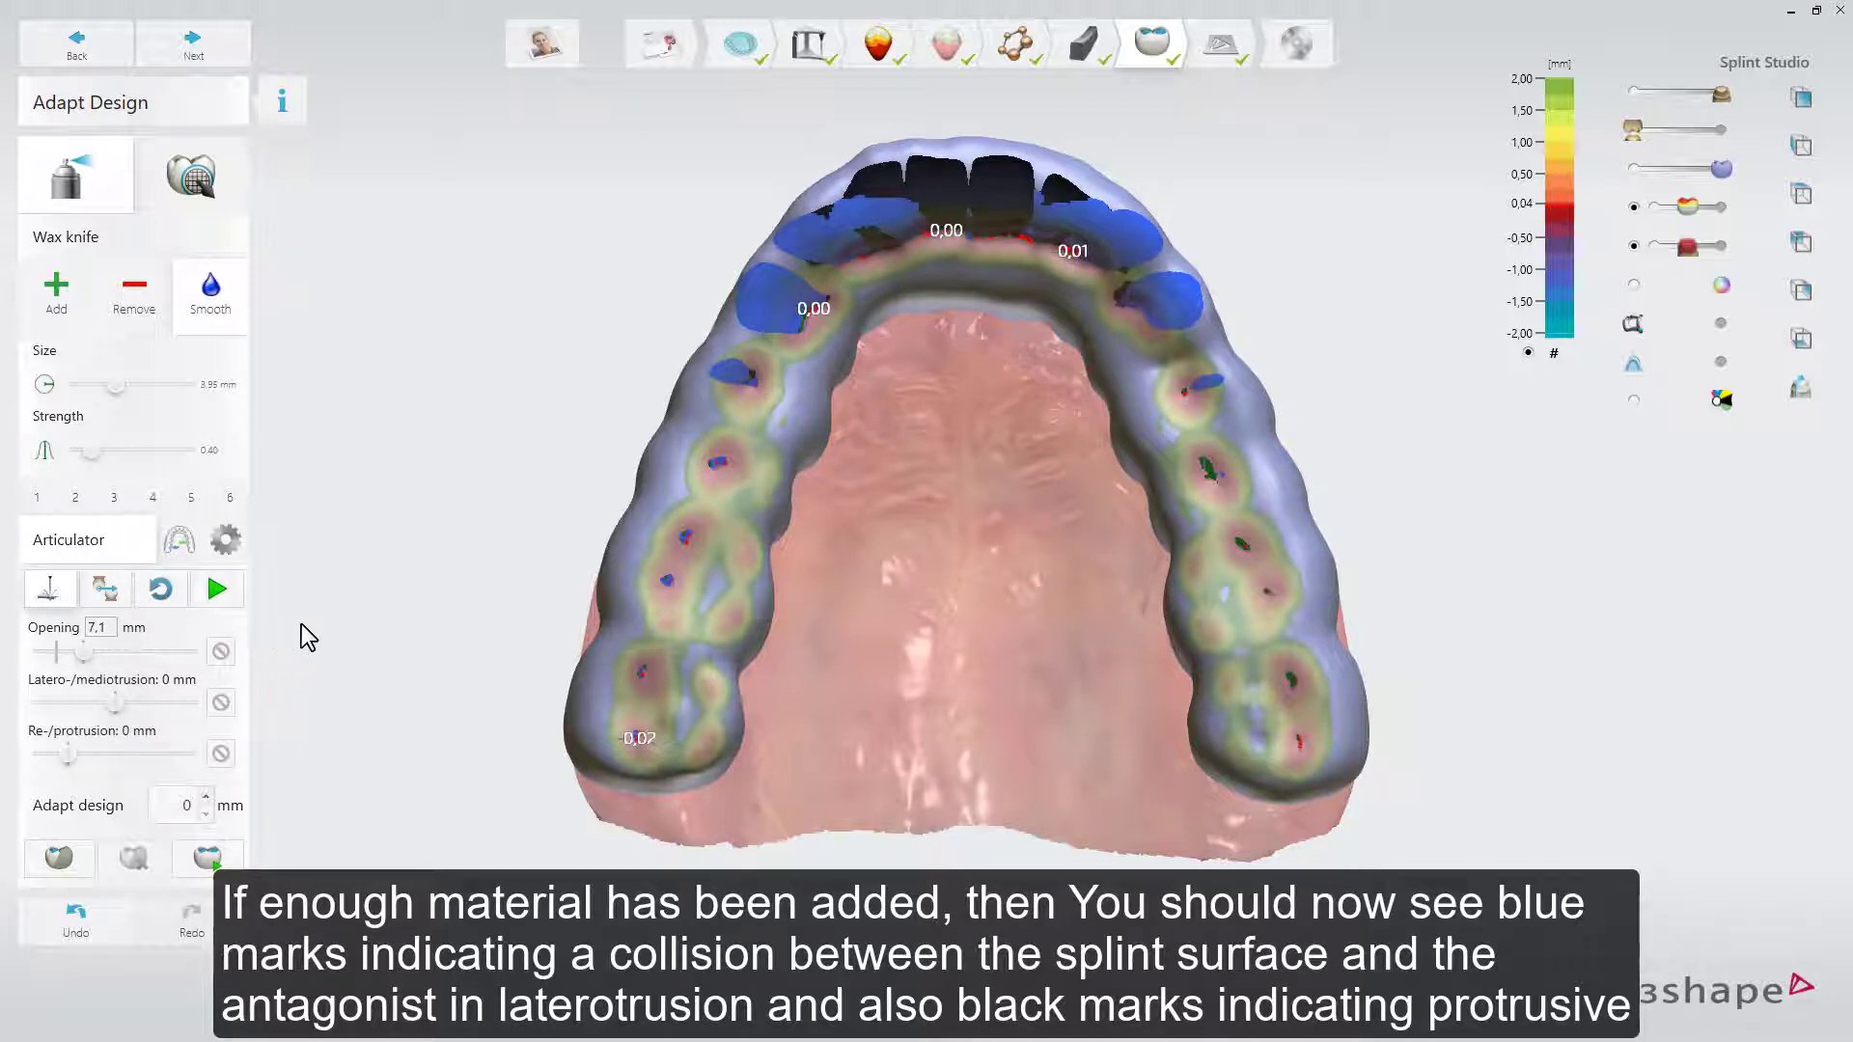
{"action": "mouse_move", "coordinate": [882, 646]}
{"action": "right_mouse_down"}
{"action": "mouse_move", "coordinate": [878, 573]}
{"action": "mouse_move", "coordinate": [866, 676]}
{"action": "right_mouse_up"}
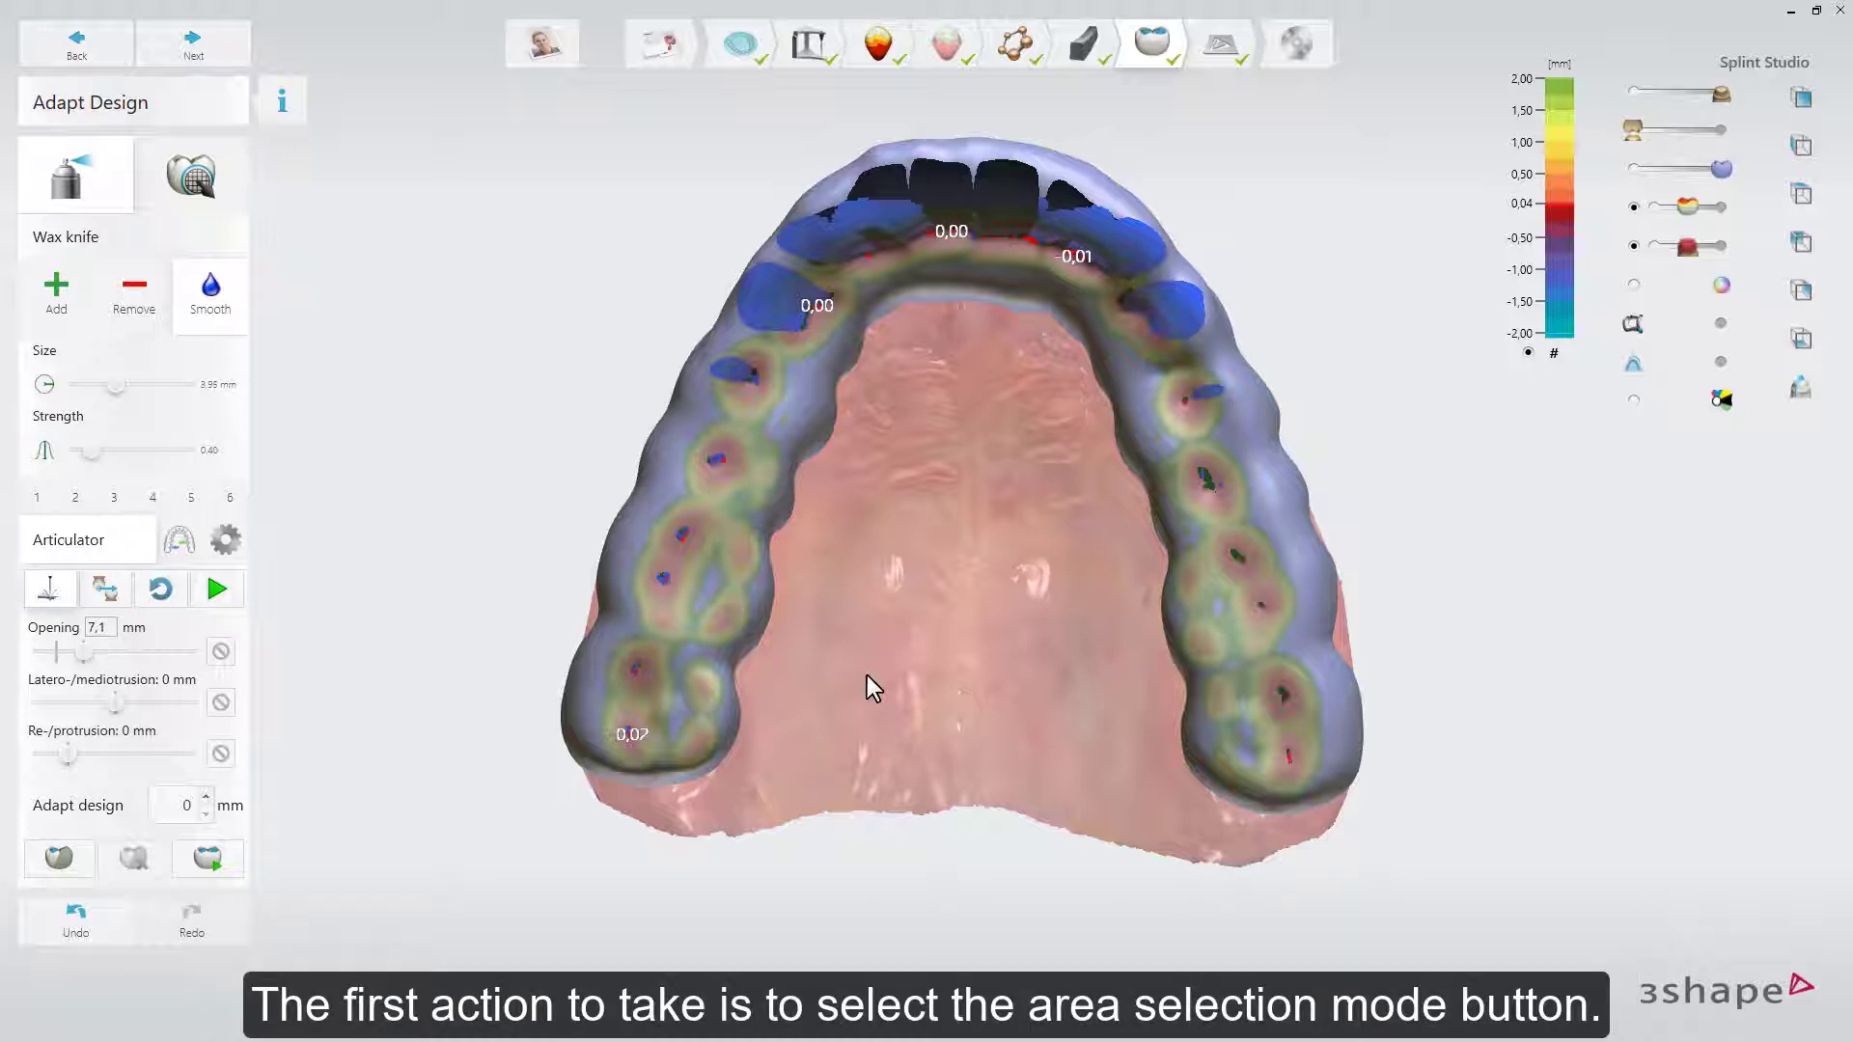
- Paint the splint area opposing the lower incisors in area selection mode, and run the articulation and adapt the design
{"action": "left_click", "coordinate": [60, 859]}
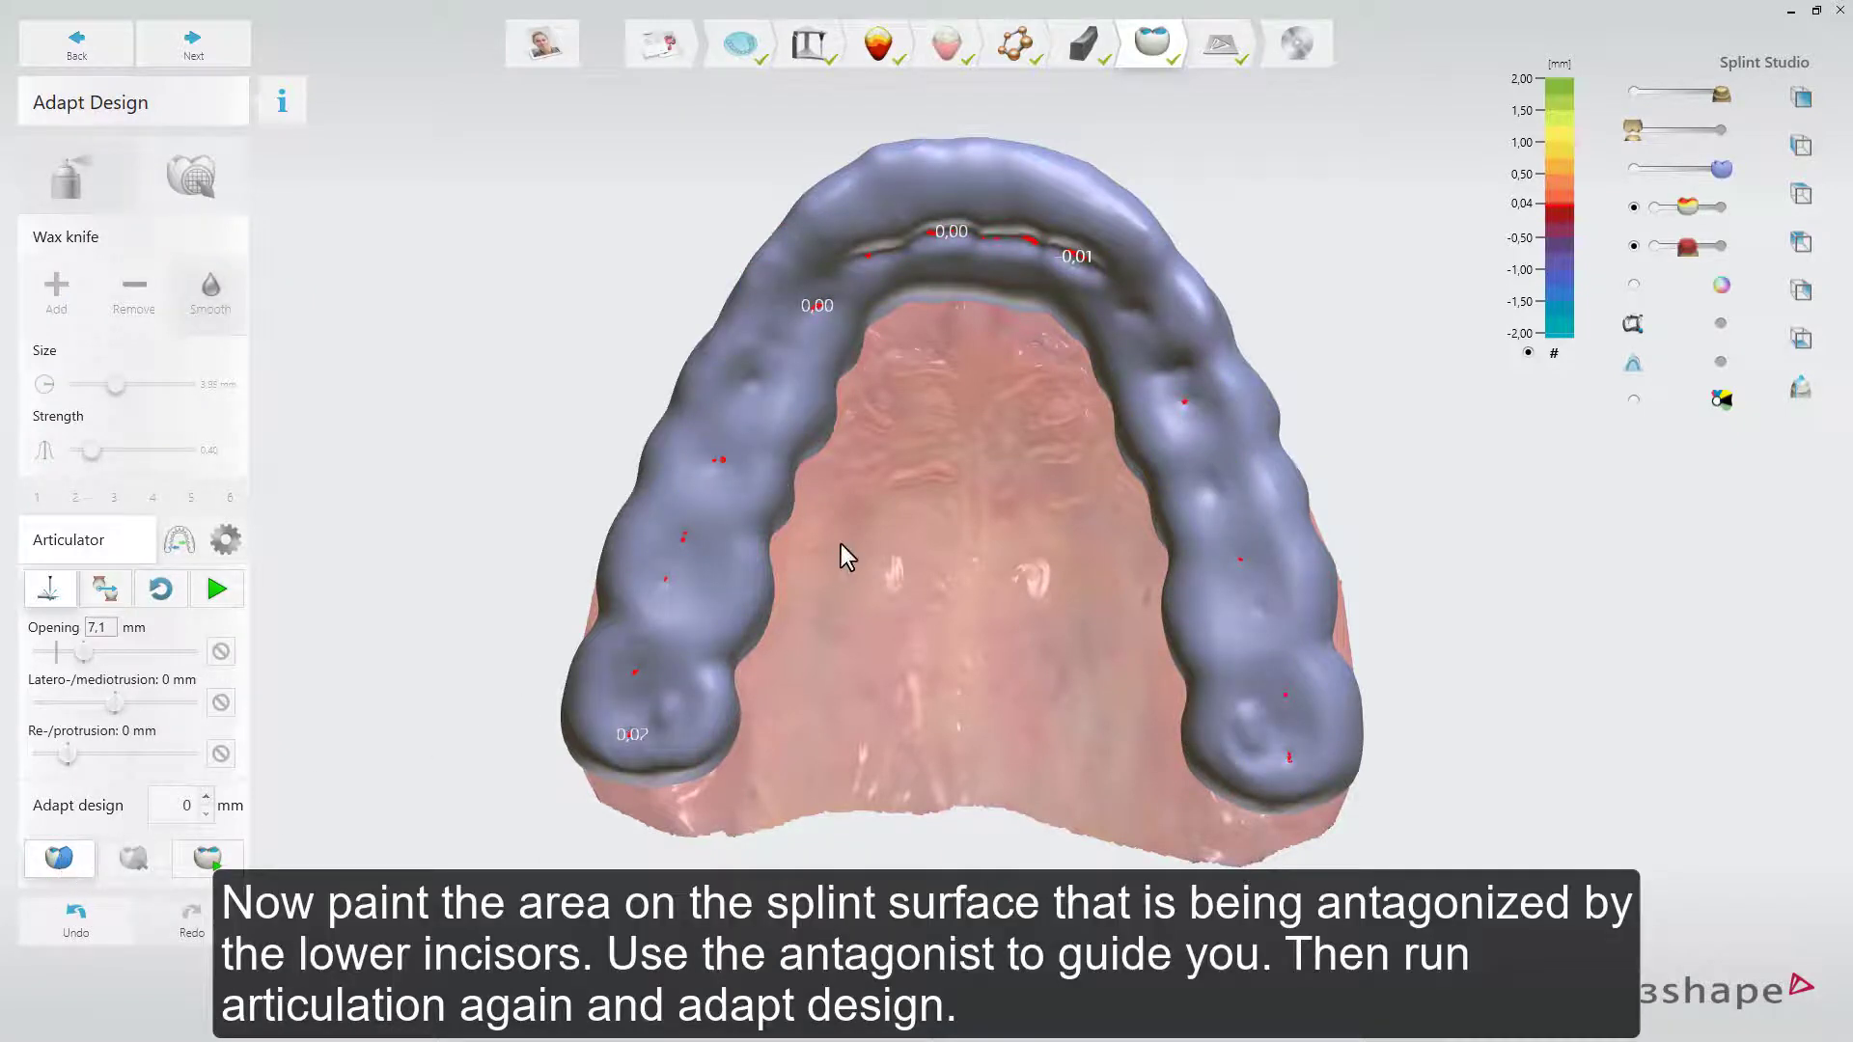
{"action": "right_click_drag", "start_coordinate": [924, 443], "coordinate": [947, 402]}
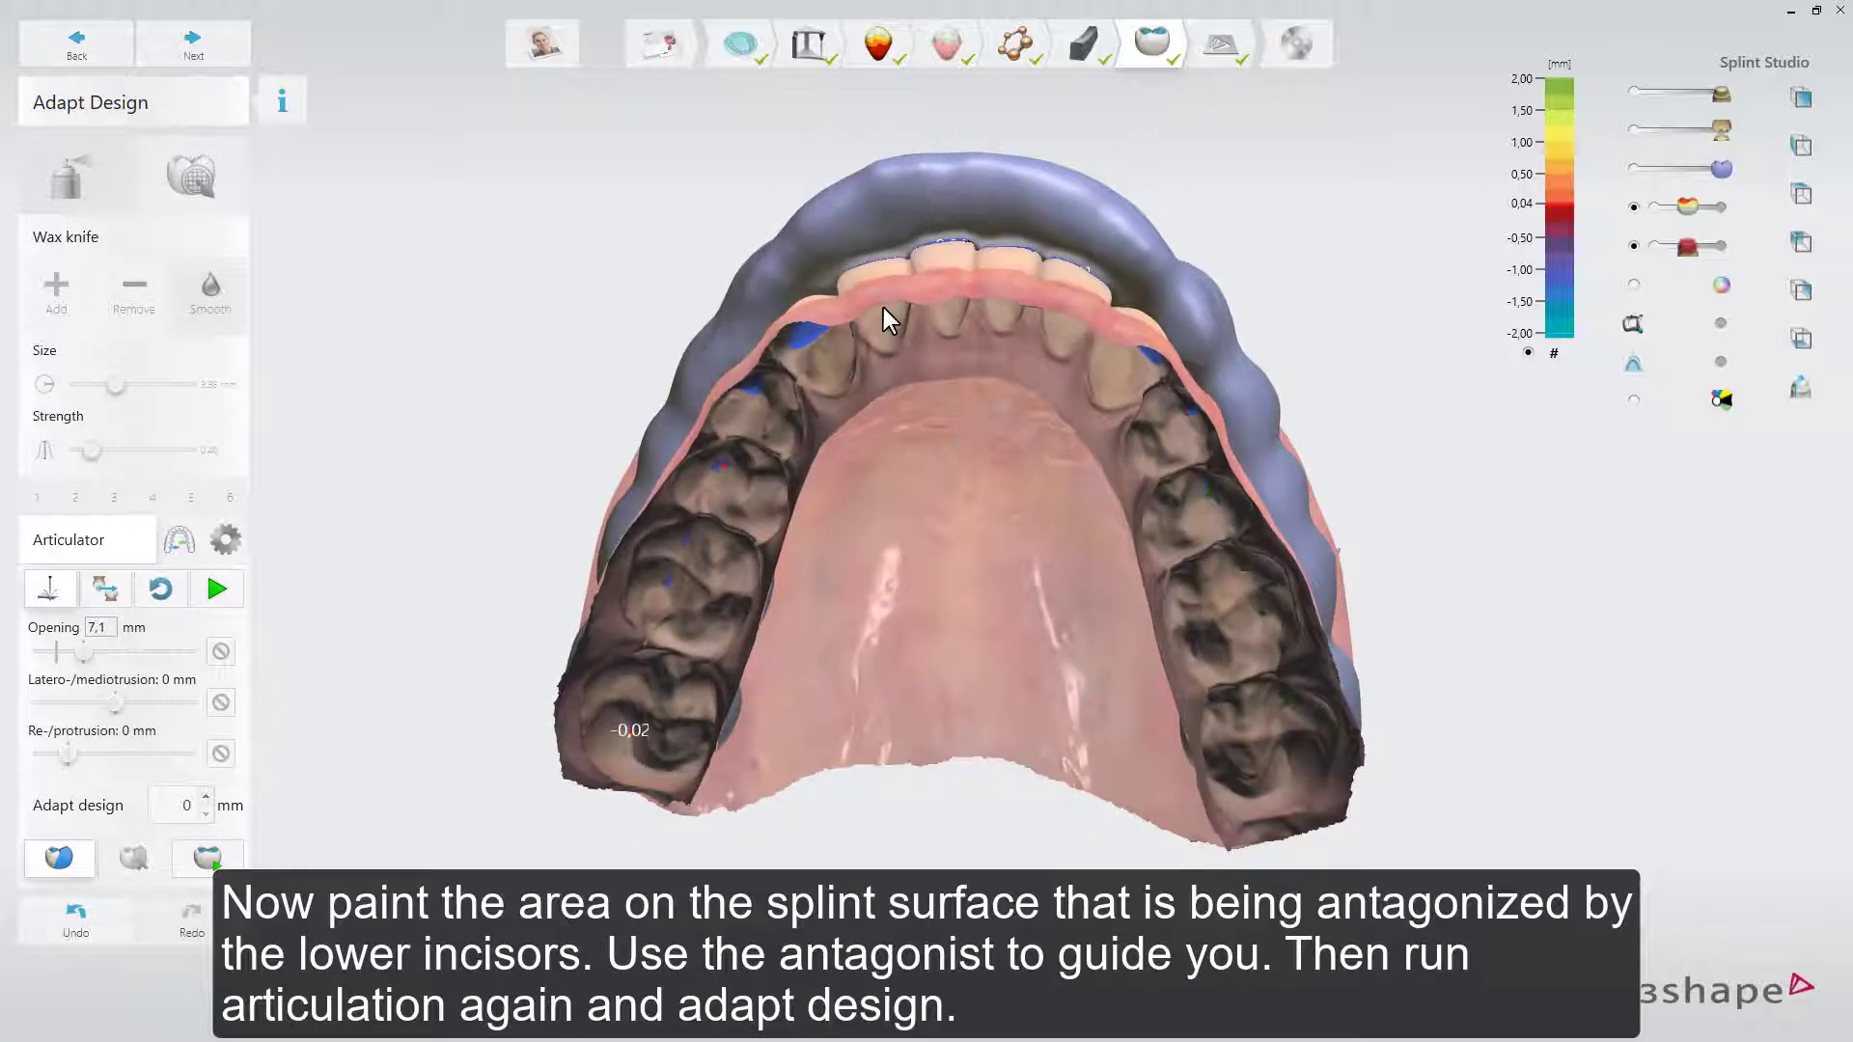
{"action": "mouse_move", "coordinate": [836, 268]}
{"action": "left_mouse_down"}
{"action": "mouse_move", "coordinate": [966, 232]}
{"action": "mouse_move", "coordinate": [1108, 246]}
{"action": "left_mouse_up"}
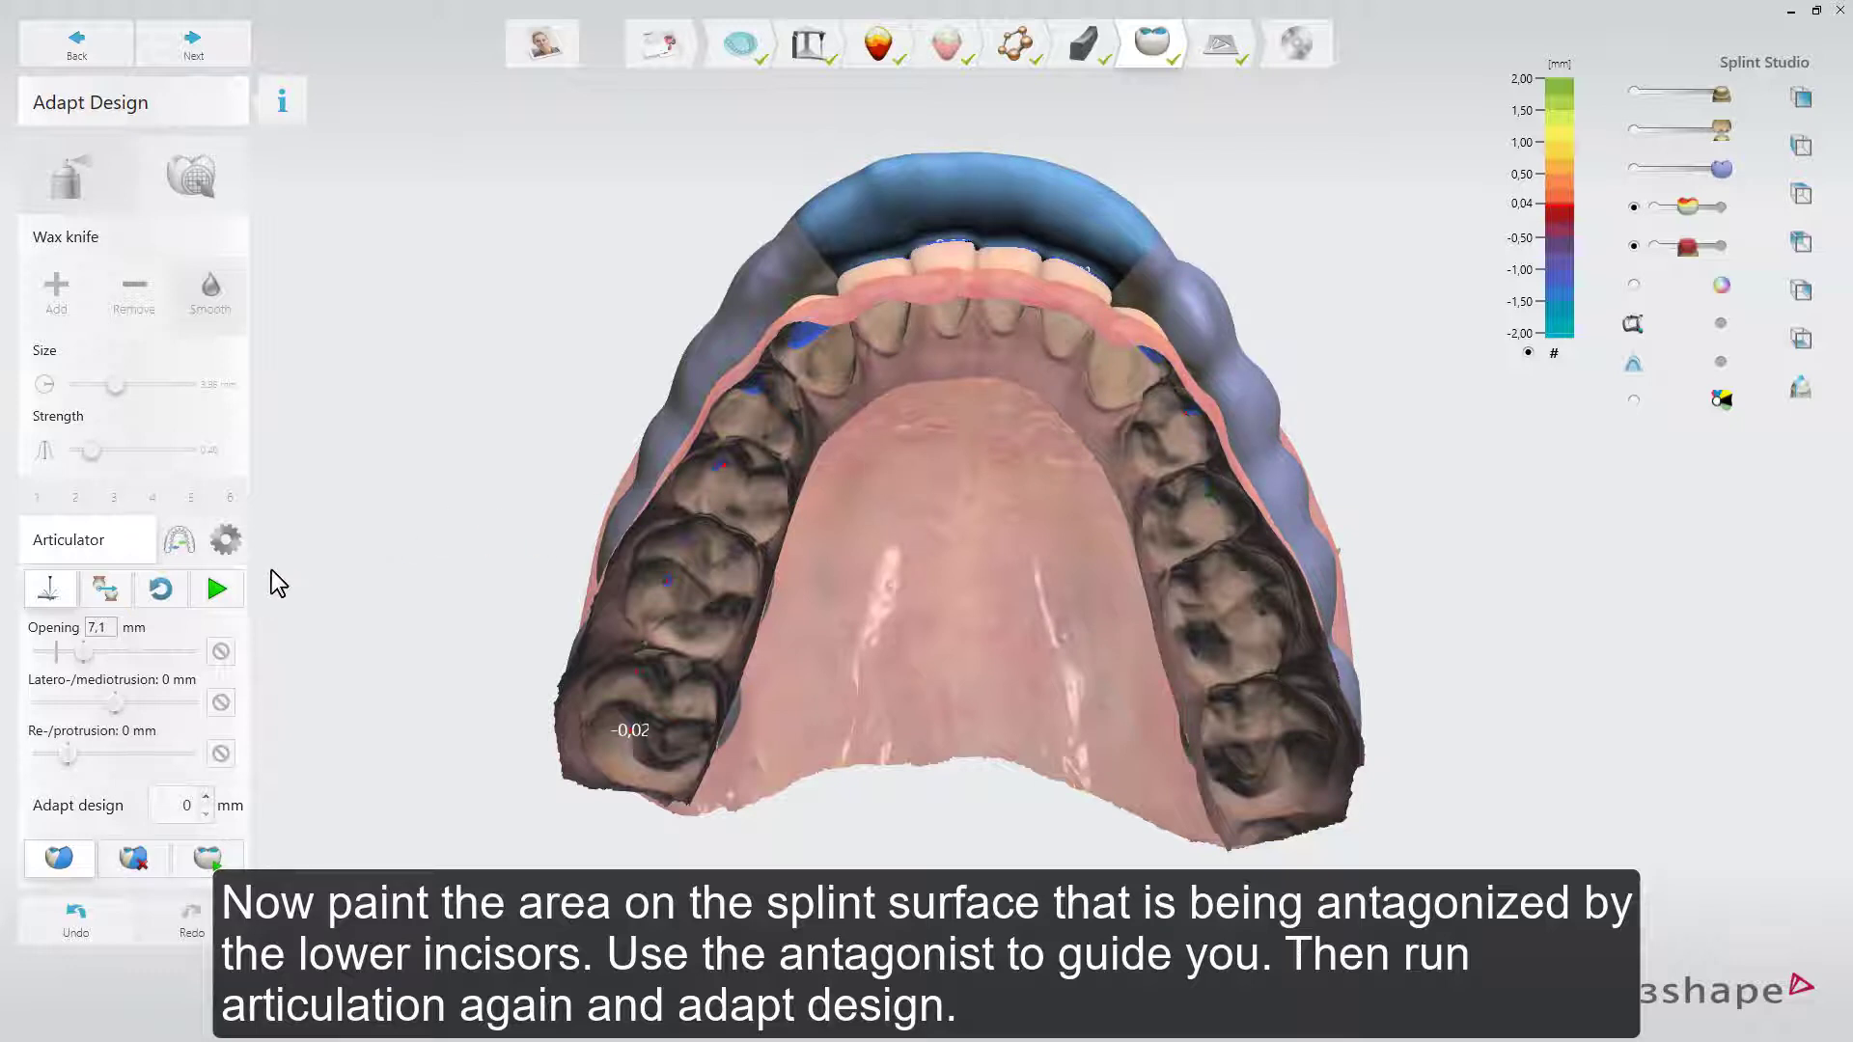
{"action": "left_click", "coordinate": [218, 590]}
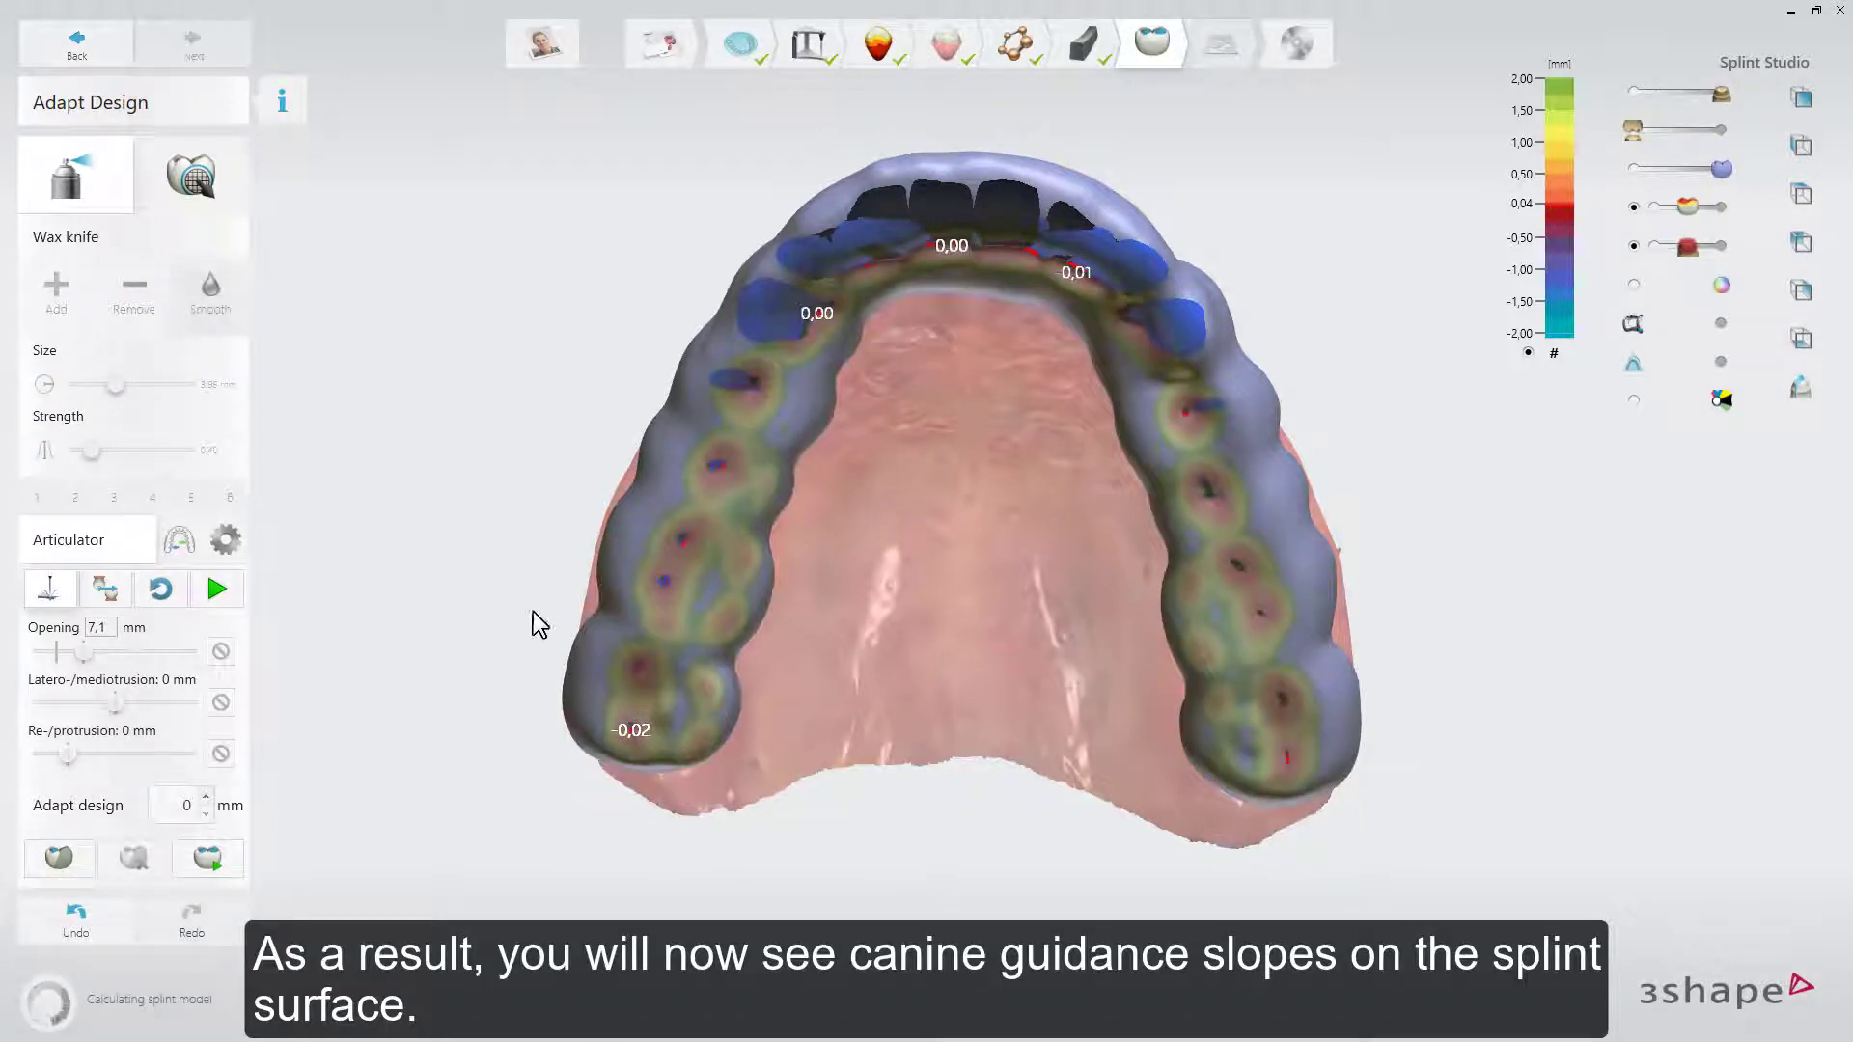
{"action": "right_click_drag", "start_coordinate": [907, 605], "coordinate": [930, 552]}
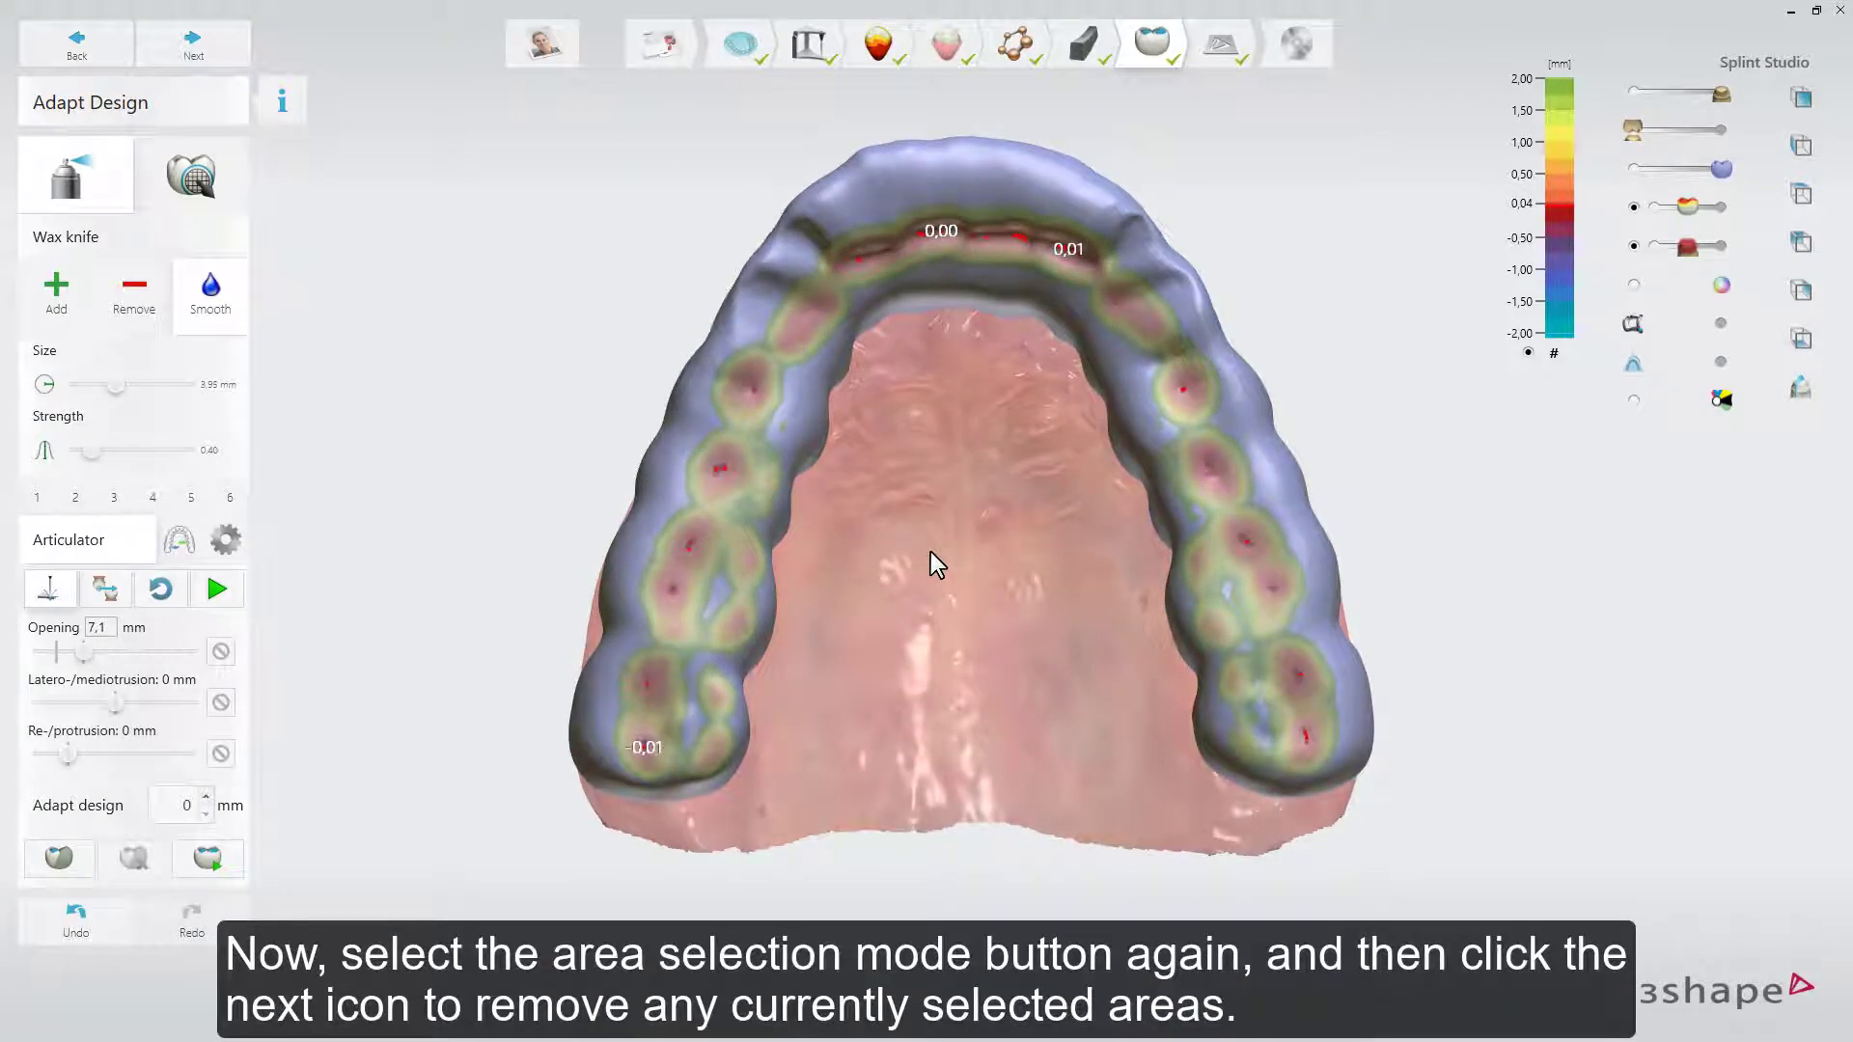
- Clear the selected area, lock latero-/mediotrusion with re-/protrusion unlocked, and adapt the design to a new articulation run
{"action": "left_click", "coordinate": [57, 858]}
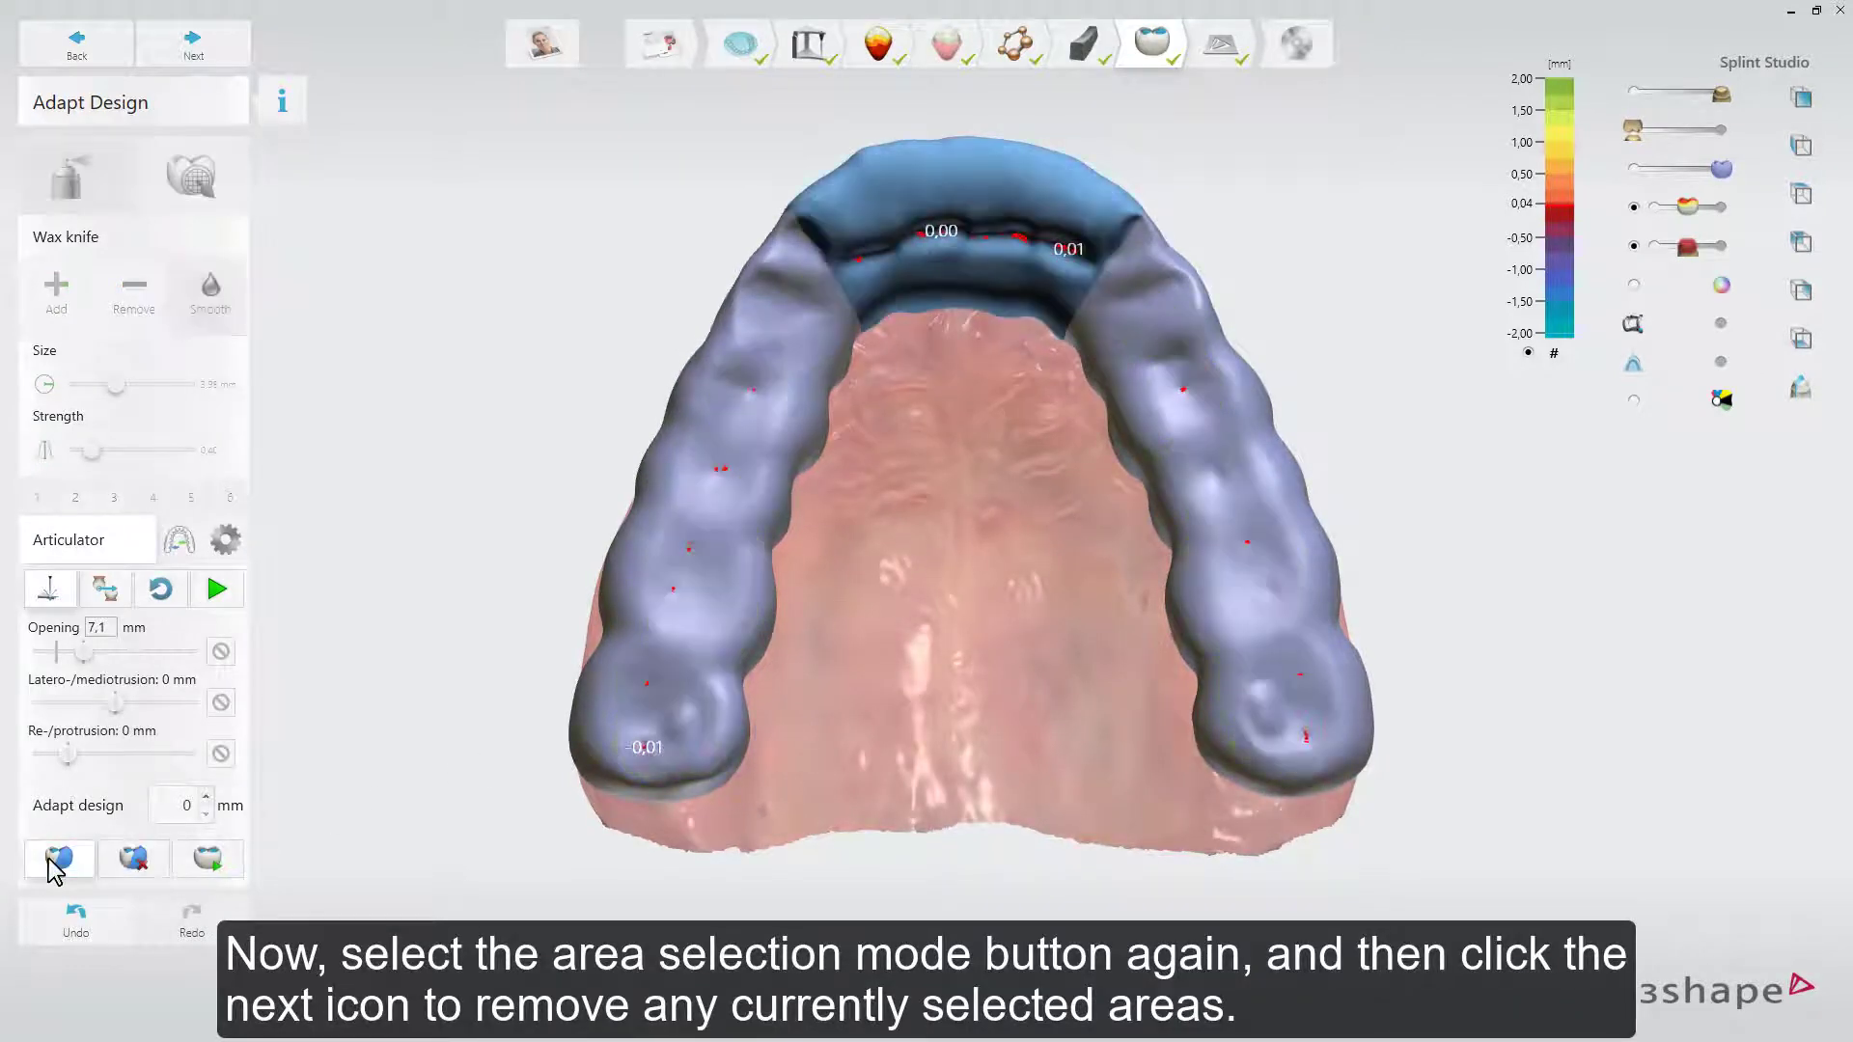
{"action": "left_click", "coordinate": [130, 862]}
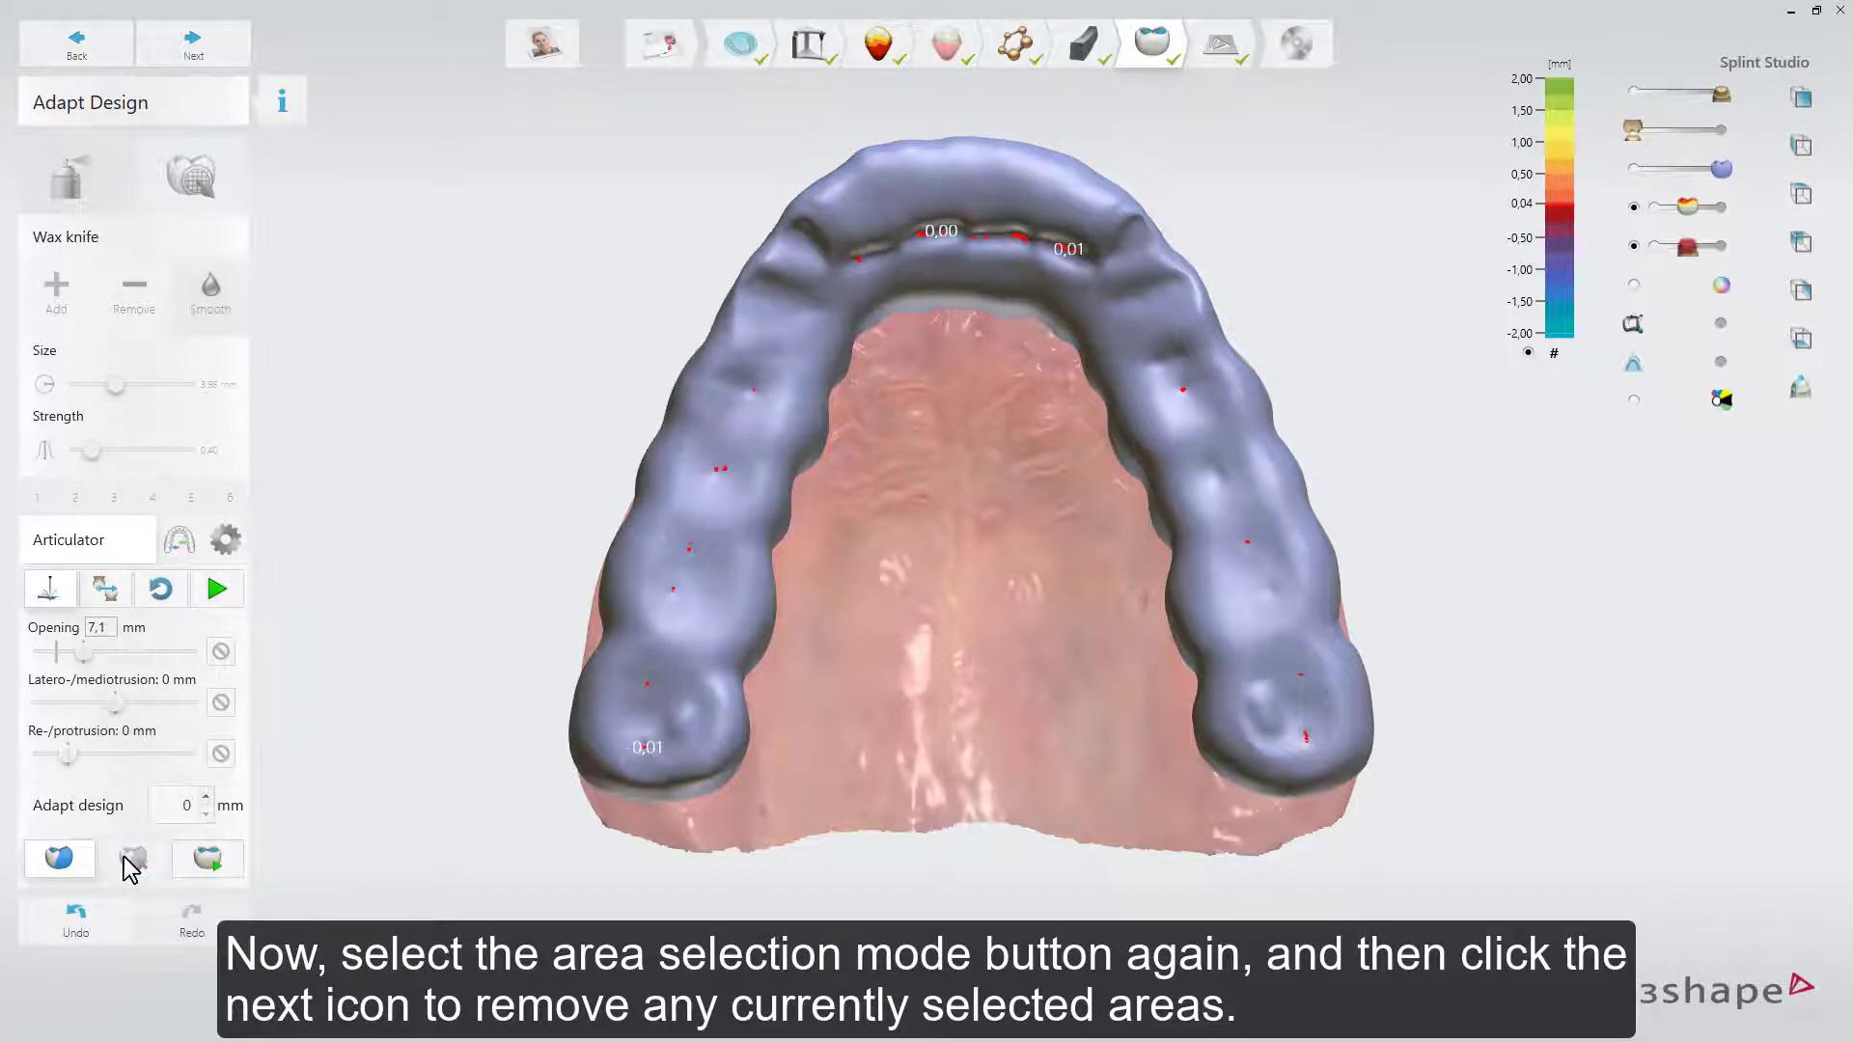
{"action": "left_click", "coordinate": [221, 705]}
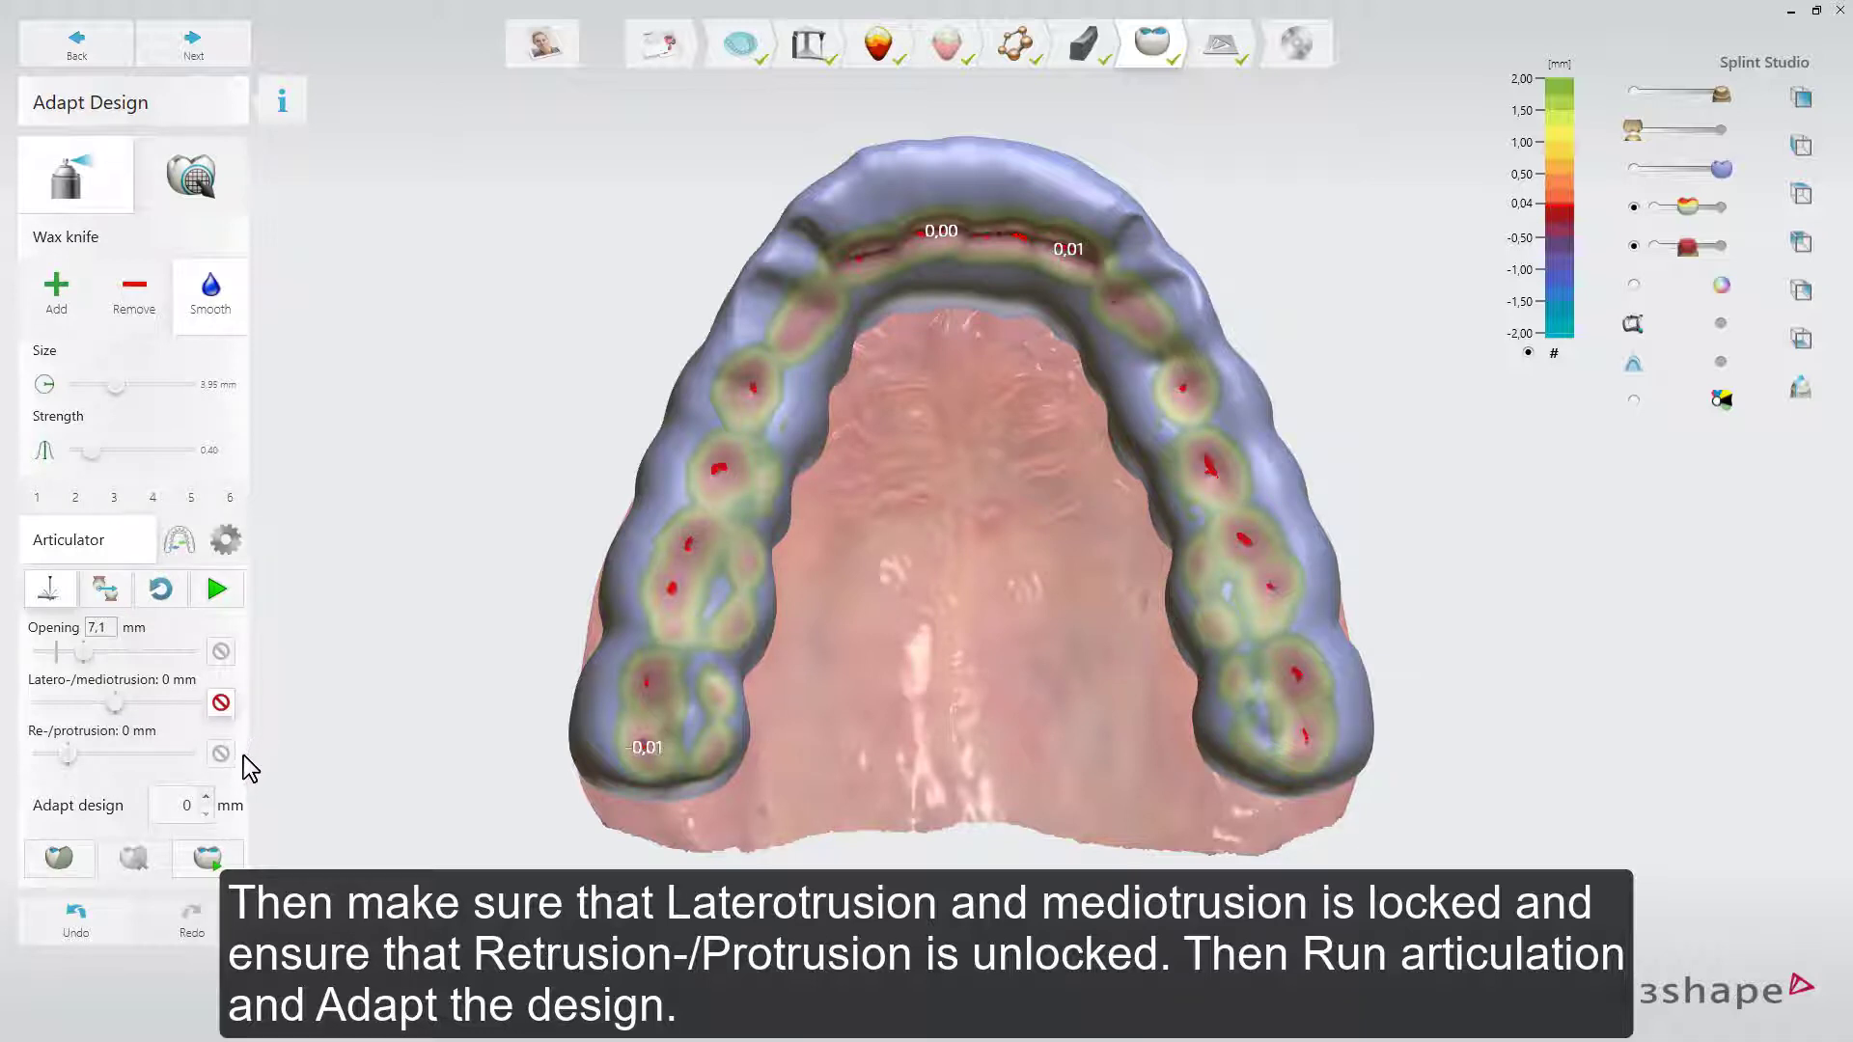
{"action": "left_click", "coordinate": [221, 591]}
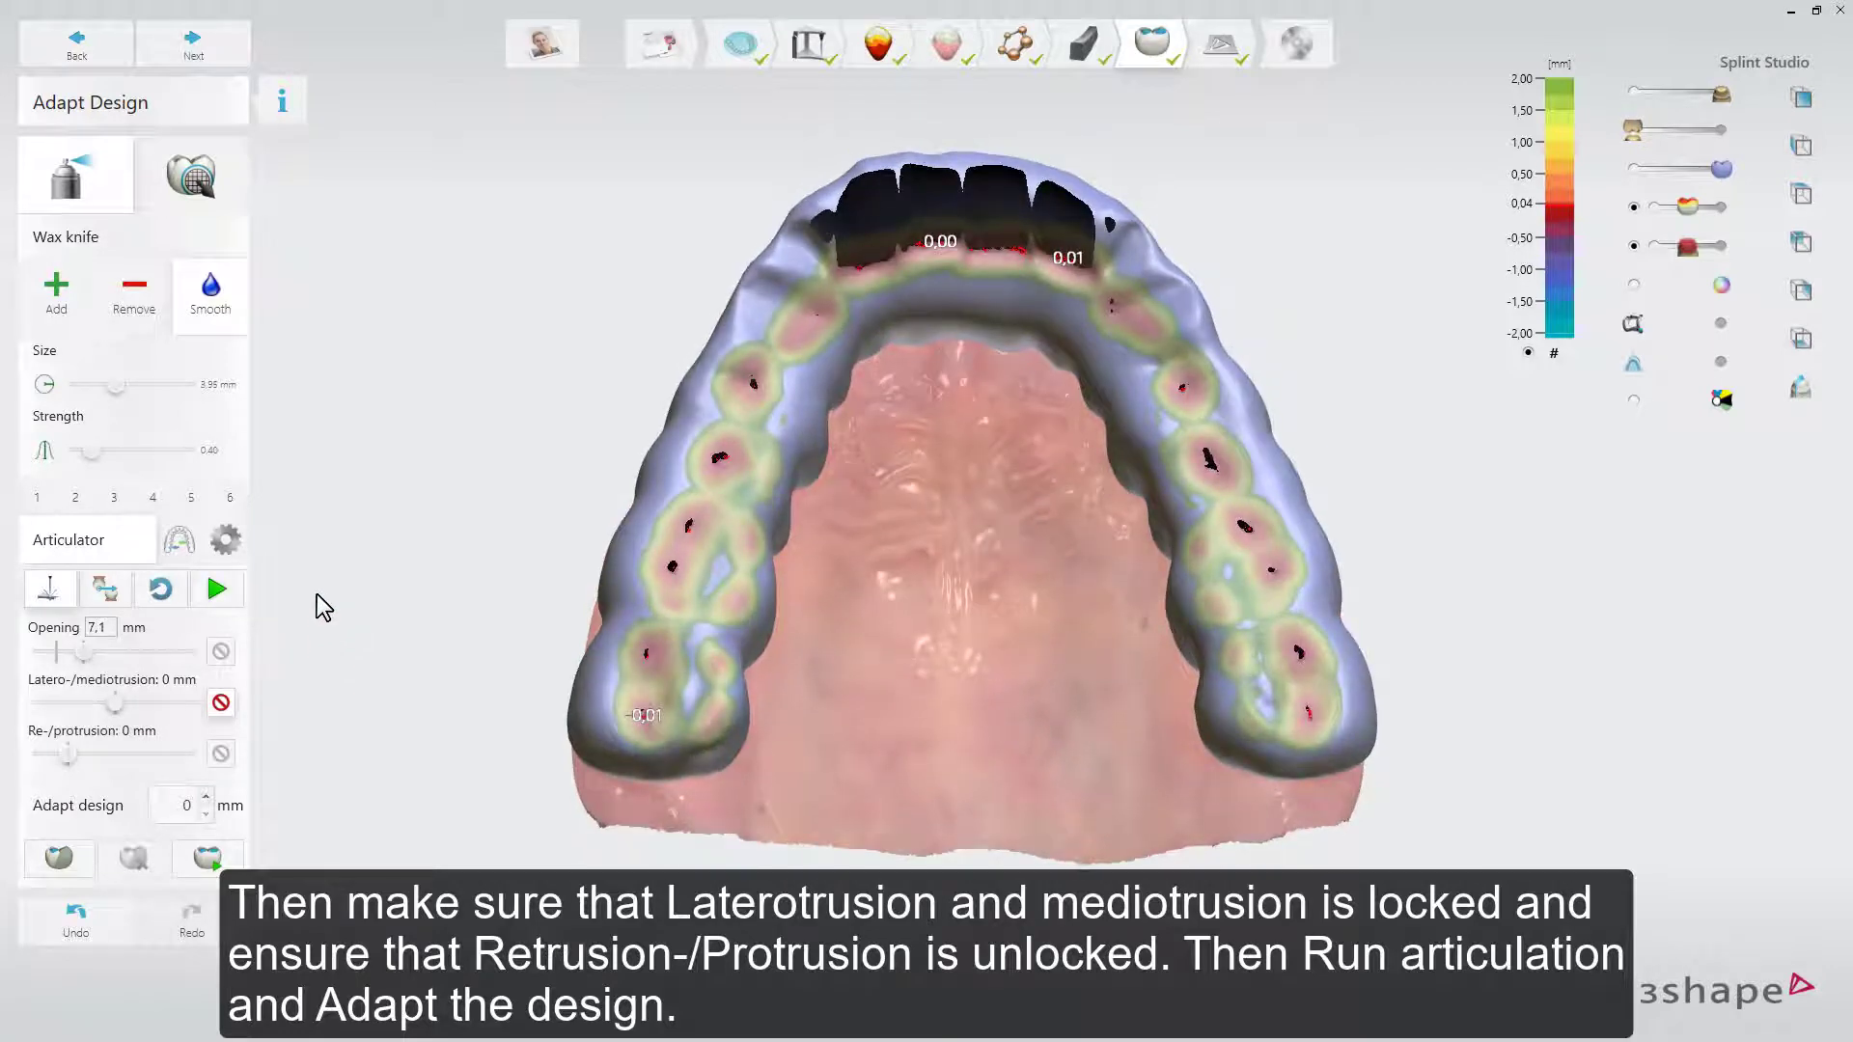
{"action": "left_click", "coordinate": [241, 861]}
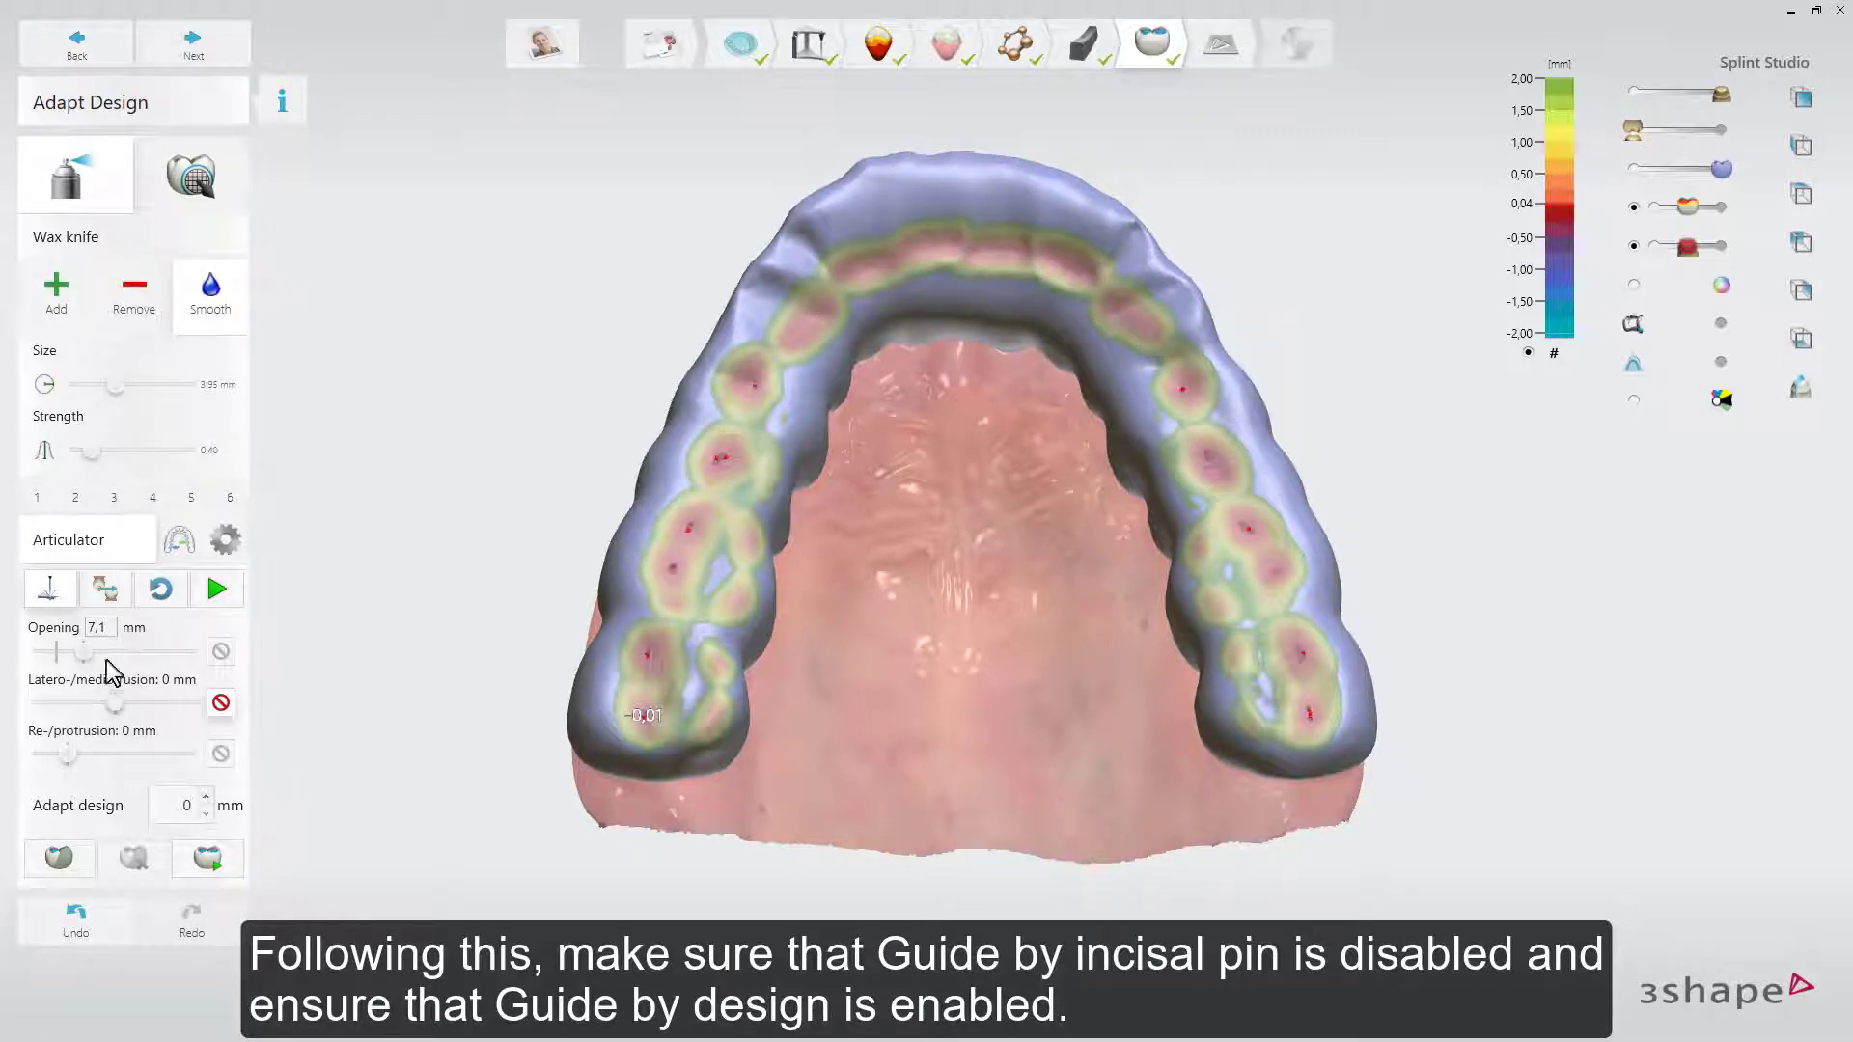
- Switch the articulator from incisal pin guidance to Guide by design, unlock latero-/mediotrusion, and run the articulation to examine the contact pattern
{"action": "left_click", "coordinate": [50, 589]}
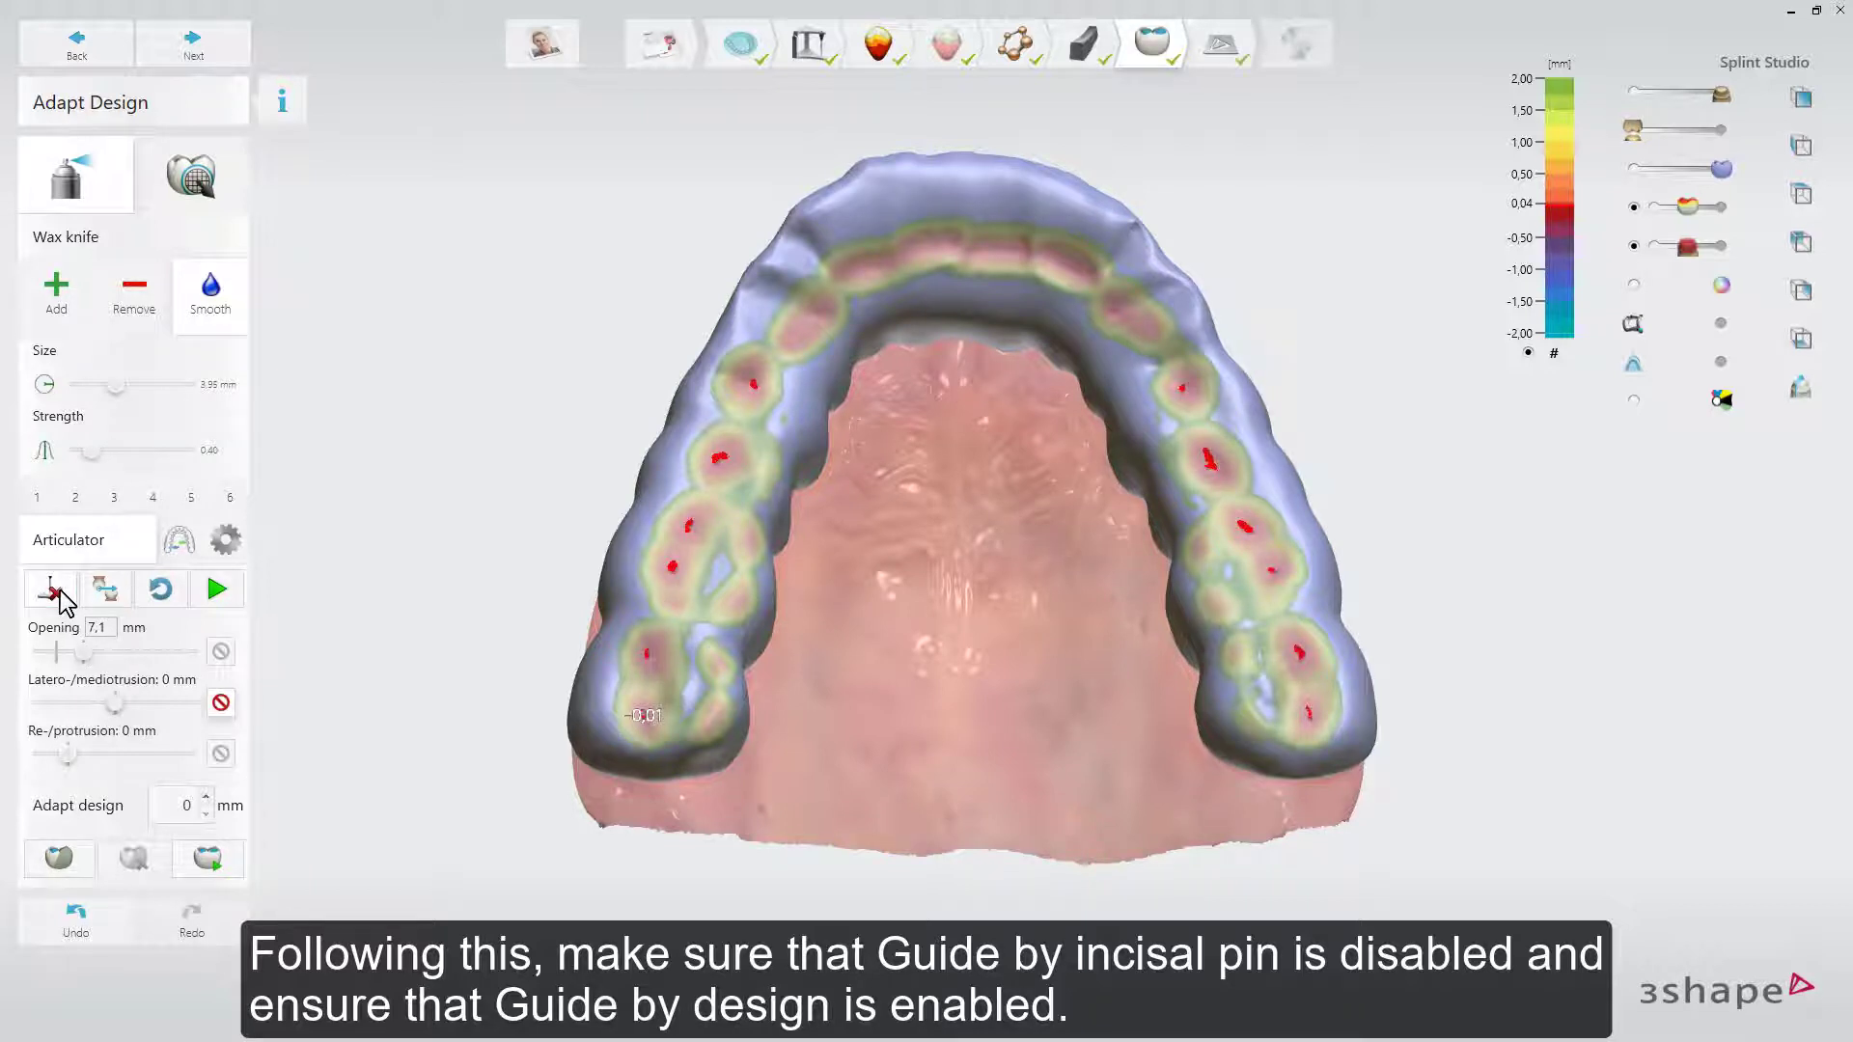
{"action": "left_click", "coordinate": [108, 590]}
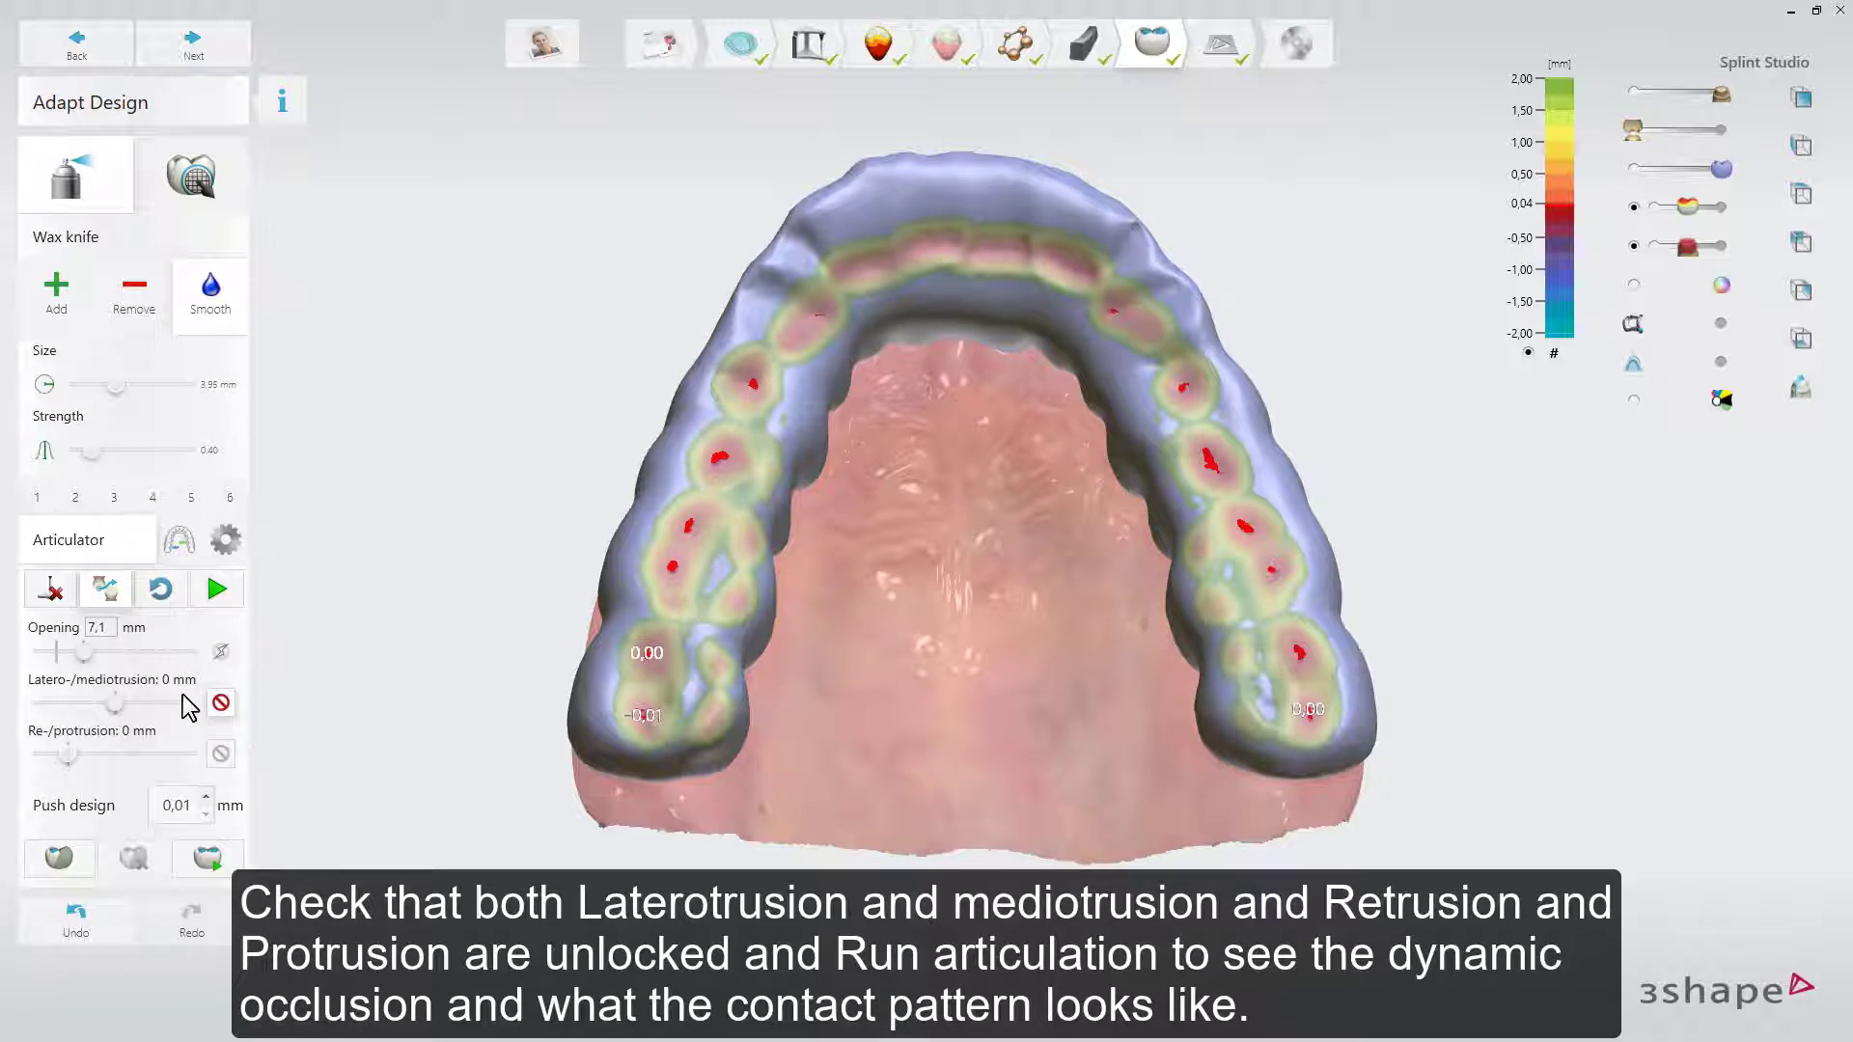
{"action": "left_click", "coordinate": [216, 706]}
{"action": "left_click", "coordinate": [218, 583]}
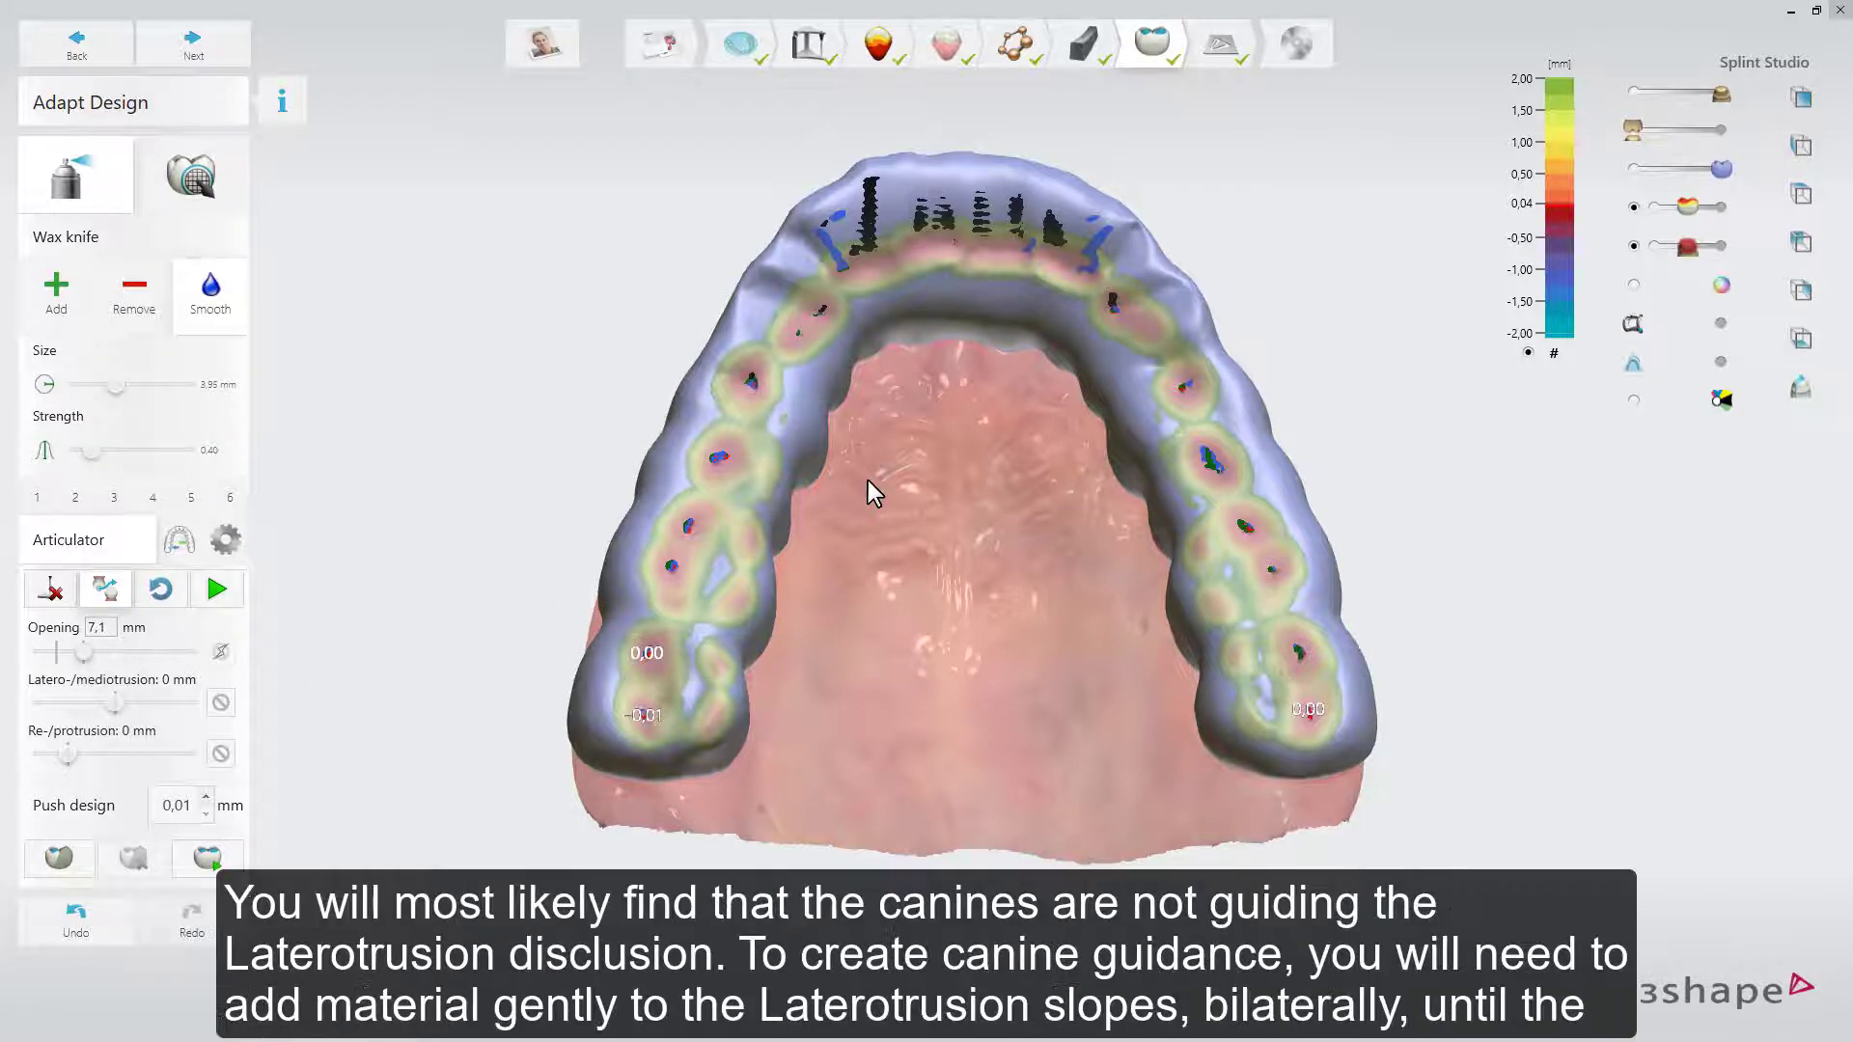
{"action": "right_click_drag", "start_coordinate": [867, 481], "coordinate": [861, 449]}
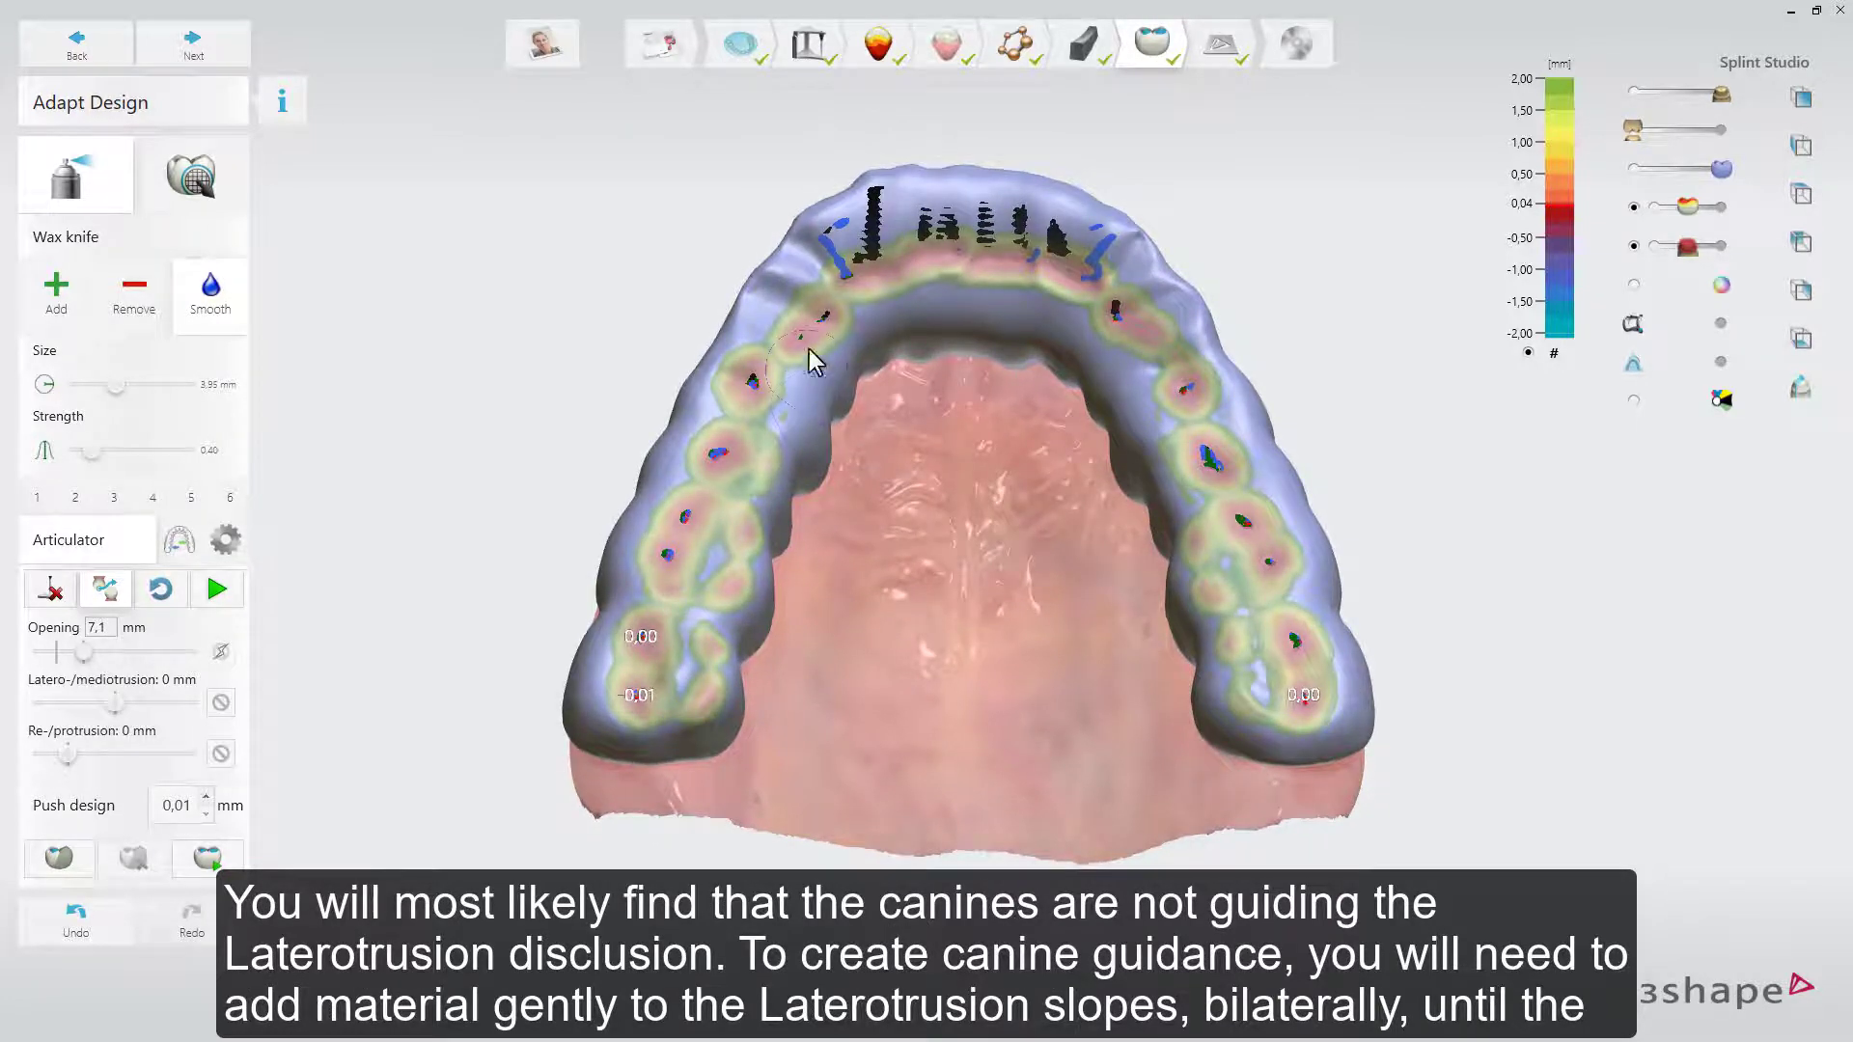
- Add wax to the laterotrusion slopes at both canines with size 3.30 mm and strength 8.0 µm, running the articulation to check canine guidance
{"action": "scroll", "coordinate": [813, 366], "scroll_direction": "up", "scroll_amount": 5}
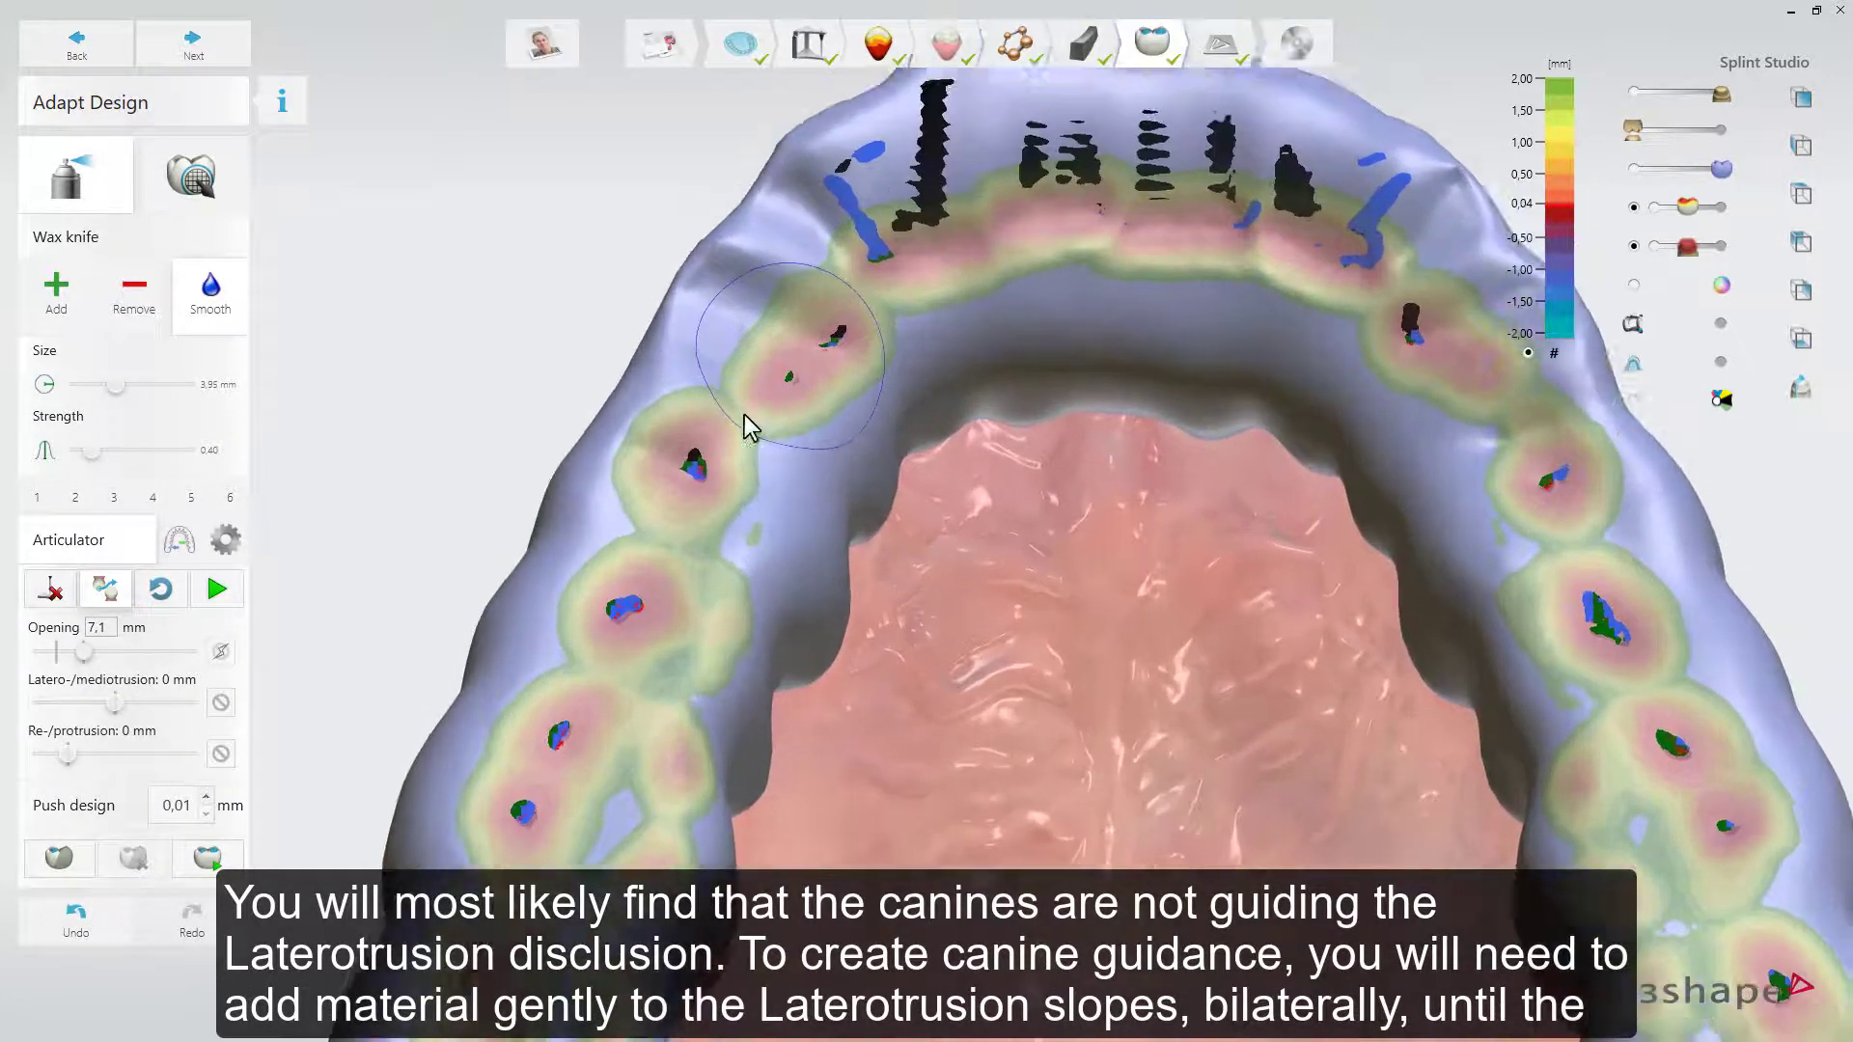
{"action": "right_click_drag", "start_coordinate": [744, 415], "coordinate": [716, 431]}
{"action": "left_click", "coordinate": [53, 295]}
{"action": "left_click_drag", "start_coordinate": [111, 381], "coordinate": [106, 383]}
{"action": "left_click_drag", "start_coordinate": [96, 451], "coordinate": [88, 451]}
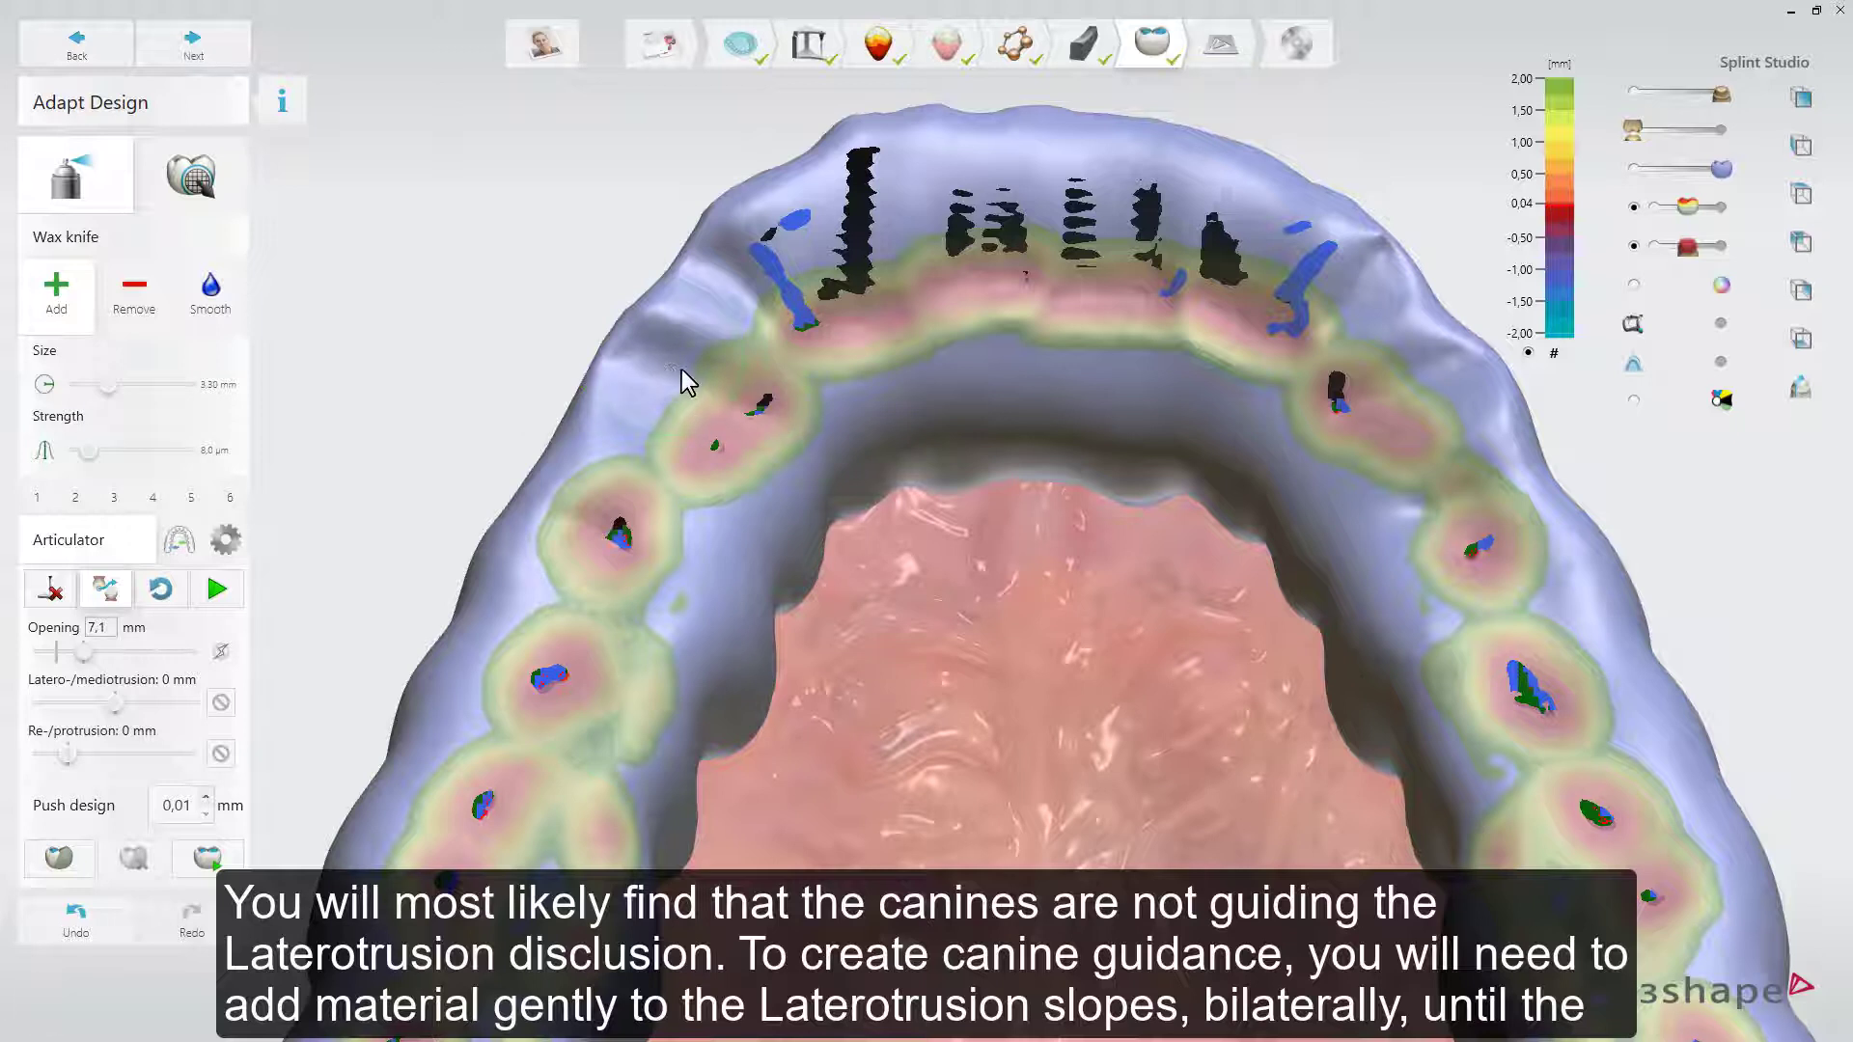
{"action": "left_click", "coordinate": [218, 590]}
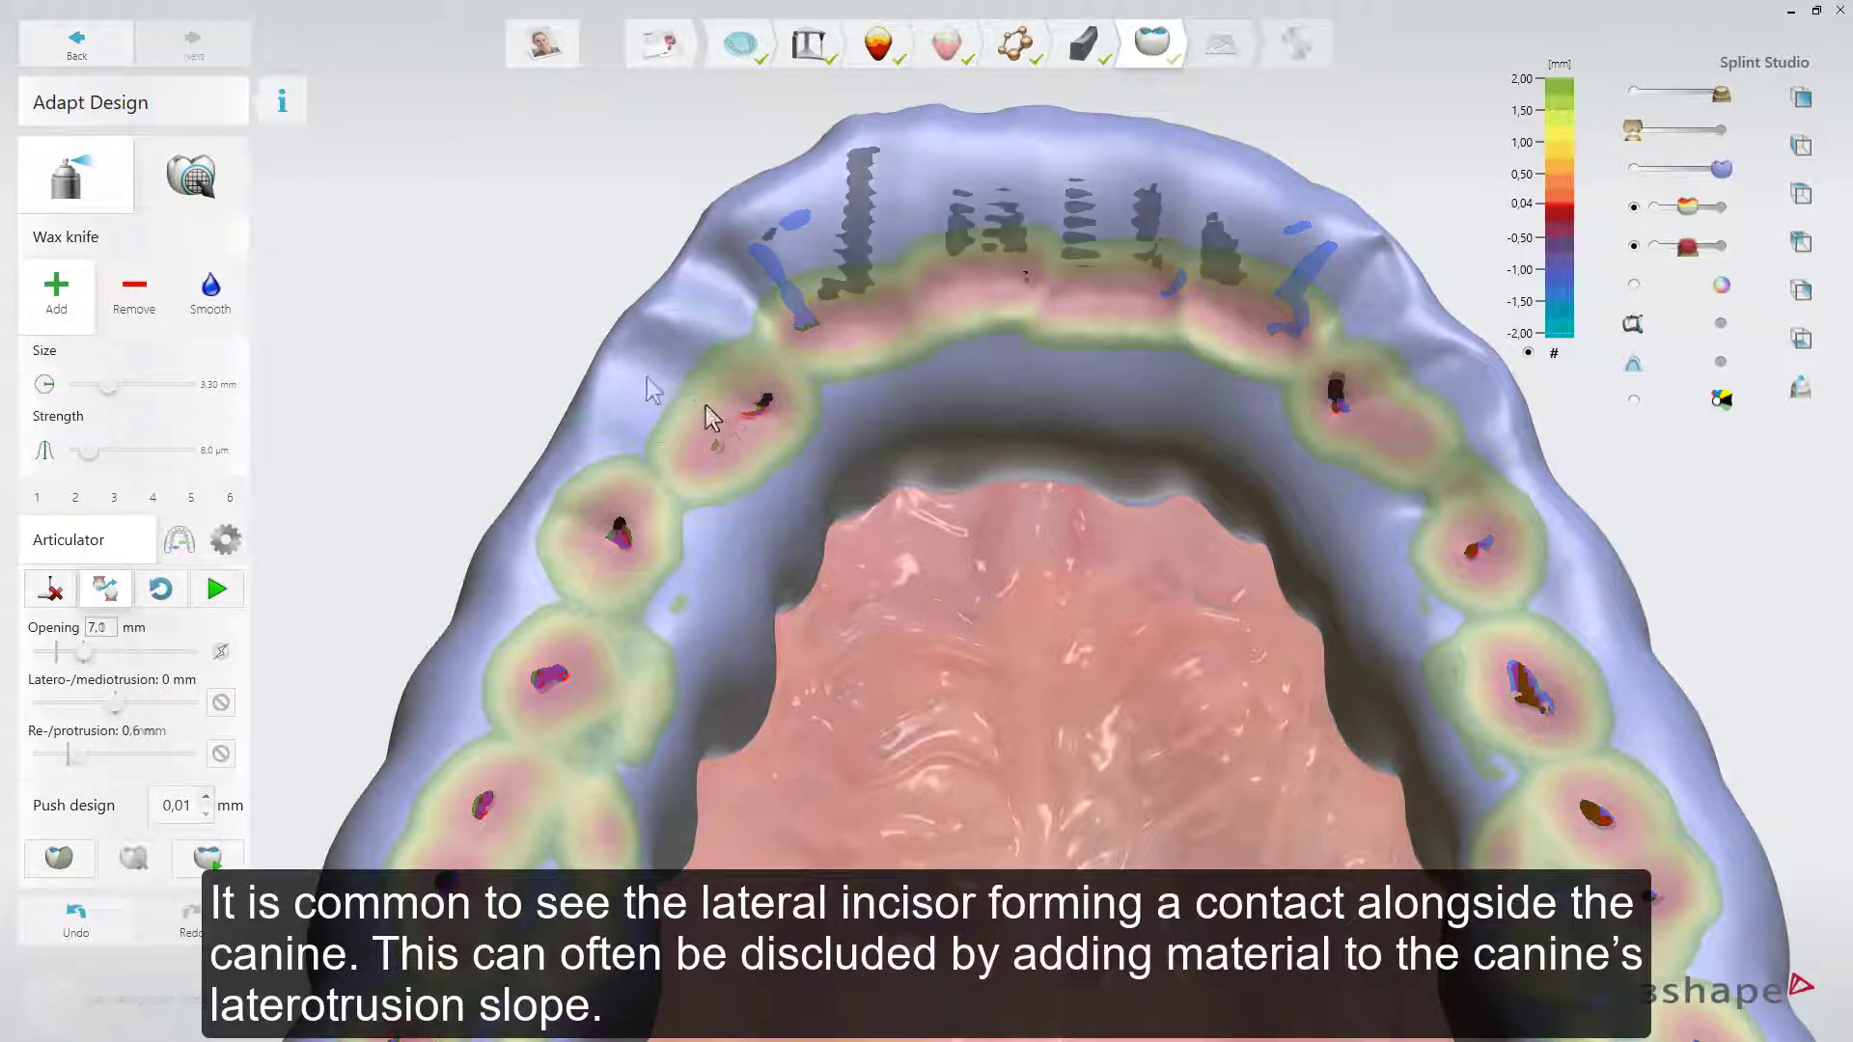
{"action": "left_click", "coordinate": [218, 591]}
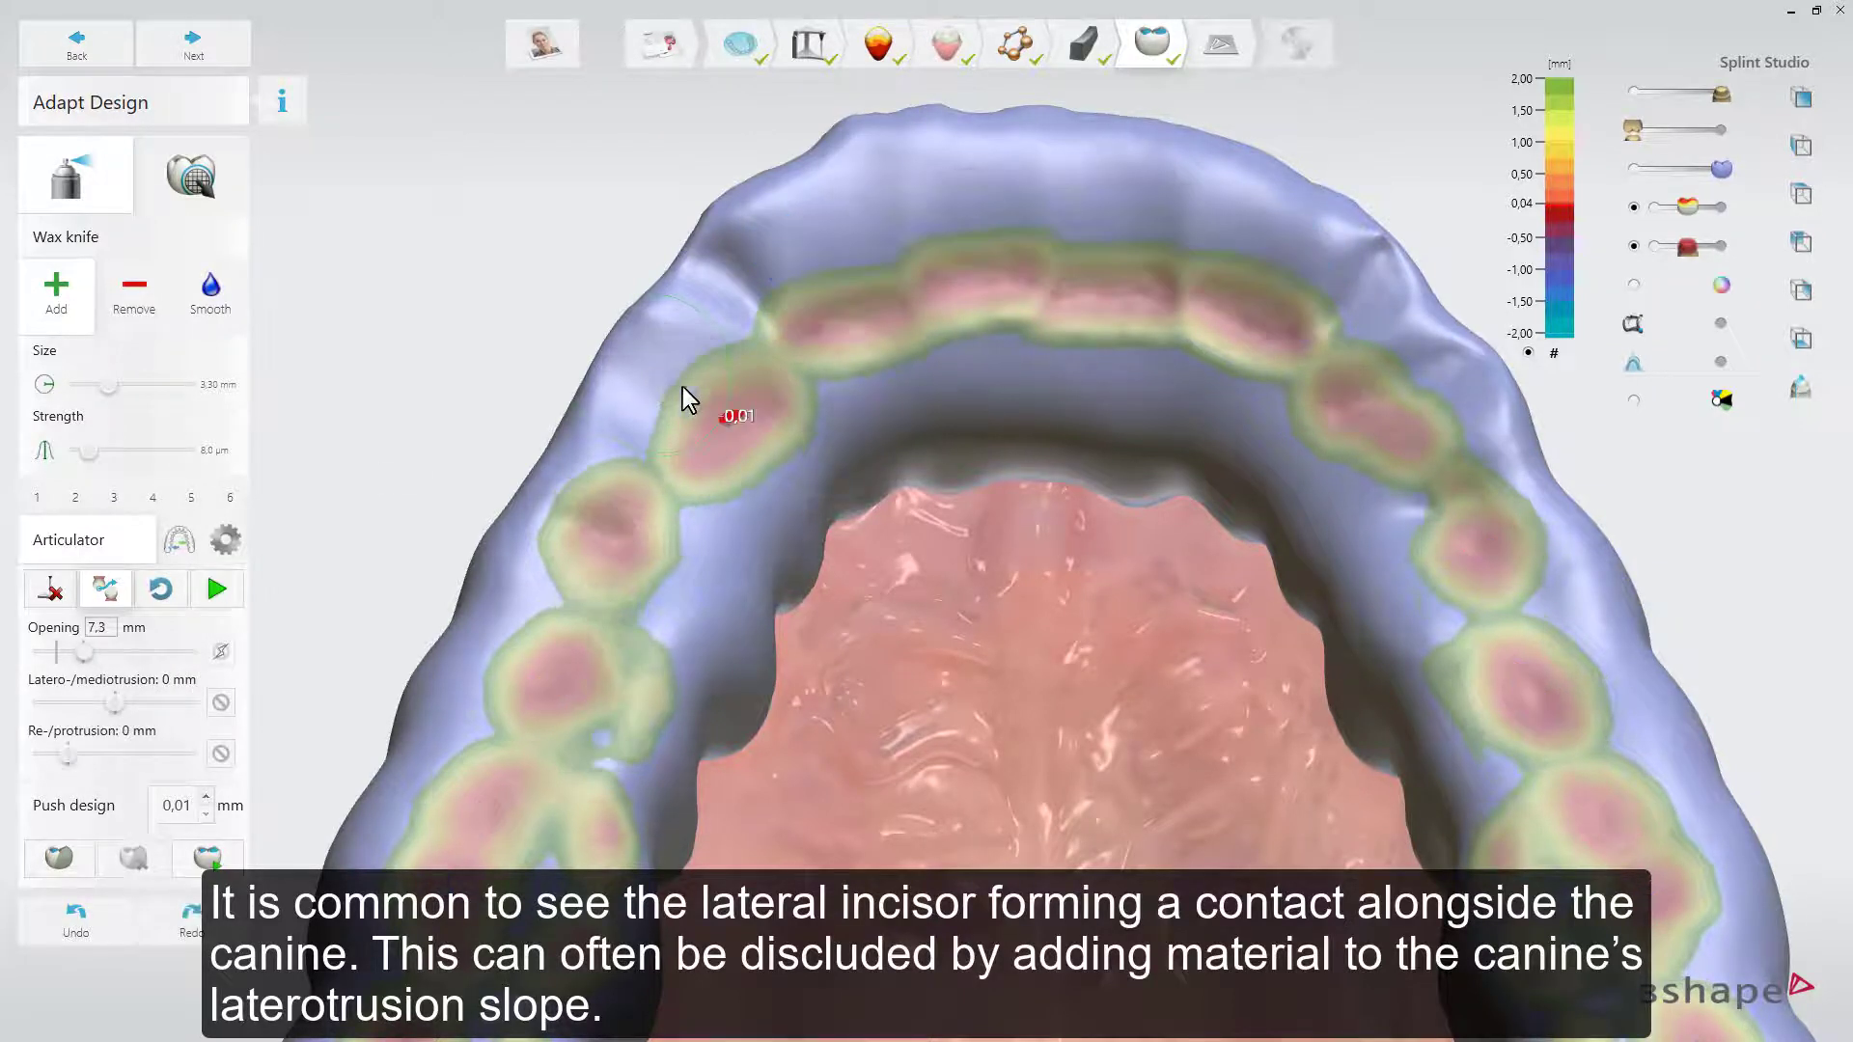
{"action": "left_click", "coordinate": [216, 590]}
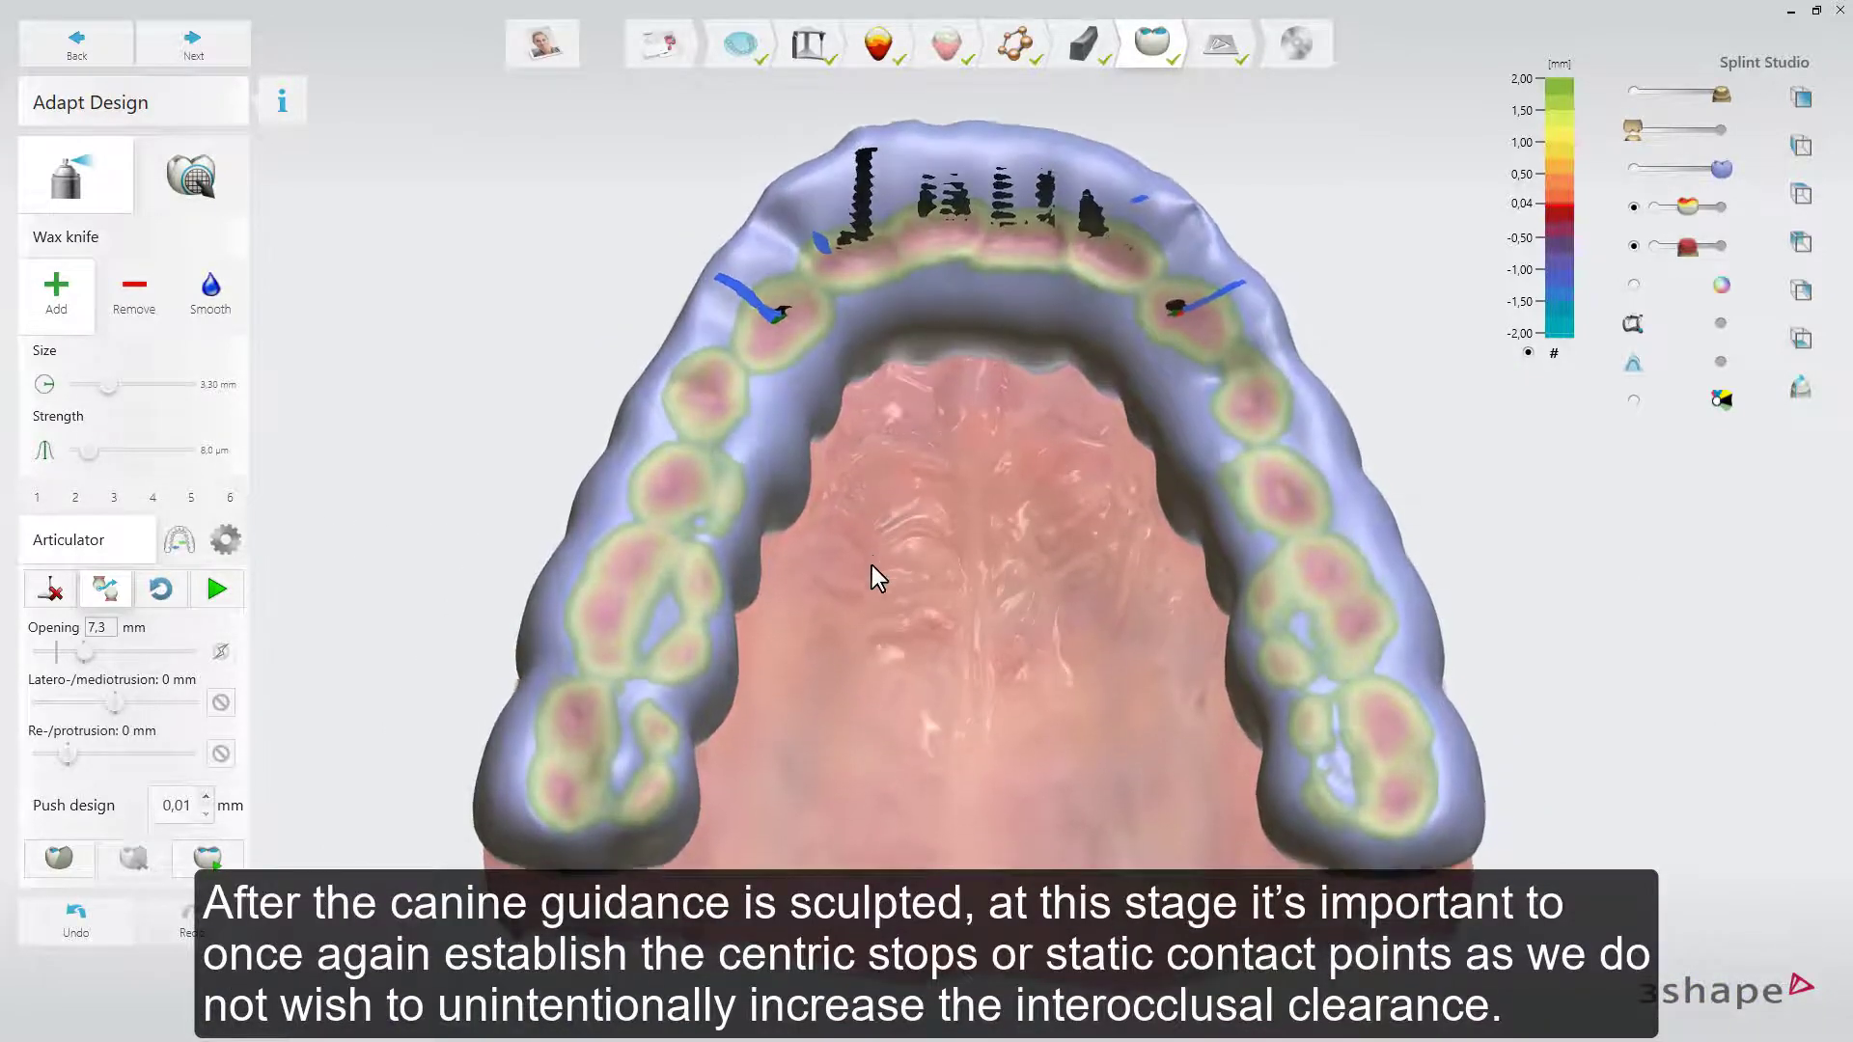
- Re-establish the centric stops with incisal pin guidance and both excursions locked, adapting the design to an articulation run and running it again
{"action": "left_click", "coordinate": [50, 590]}
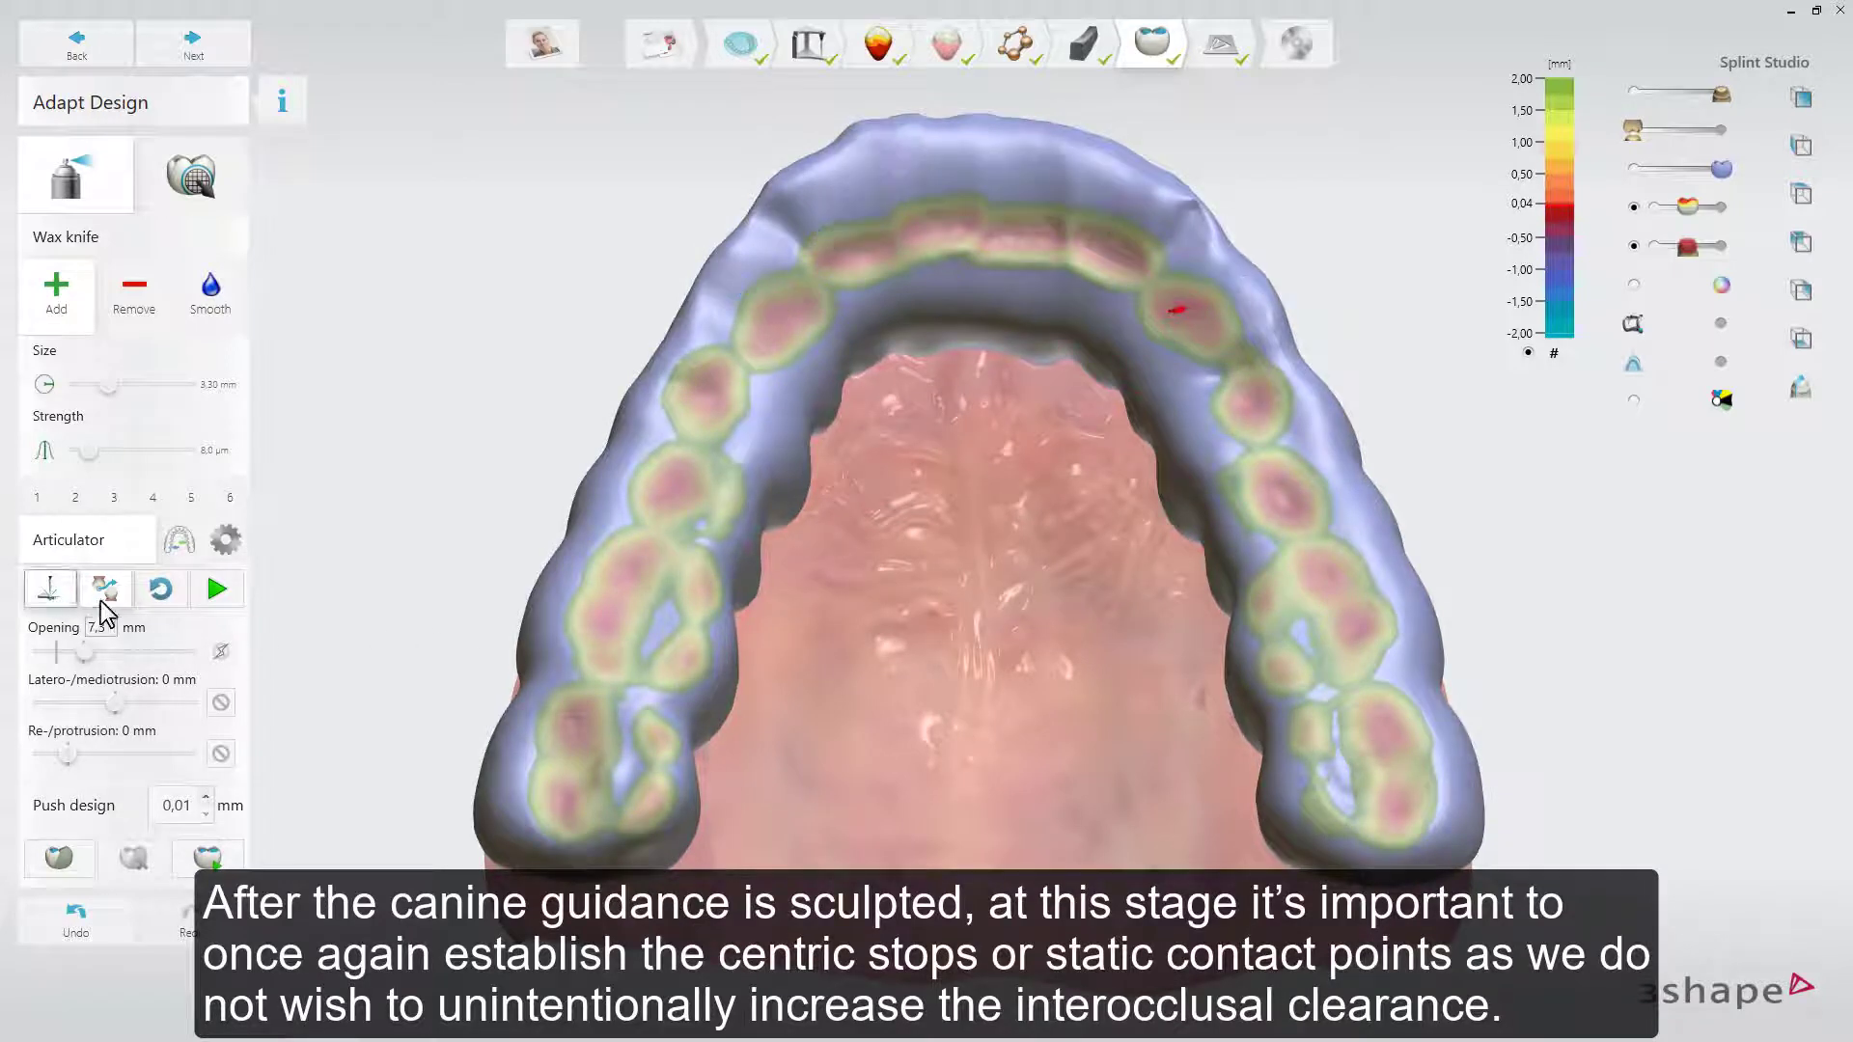
{"action": "left_click", "coordinate": [104, 593]}
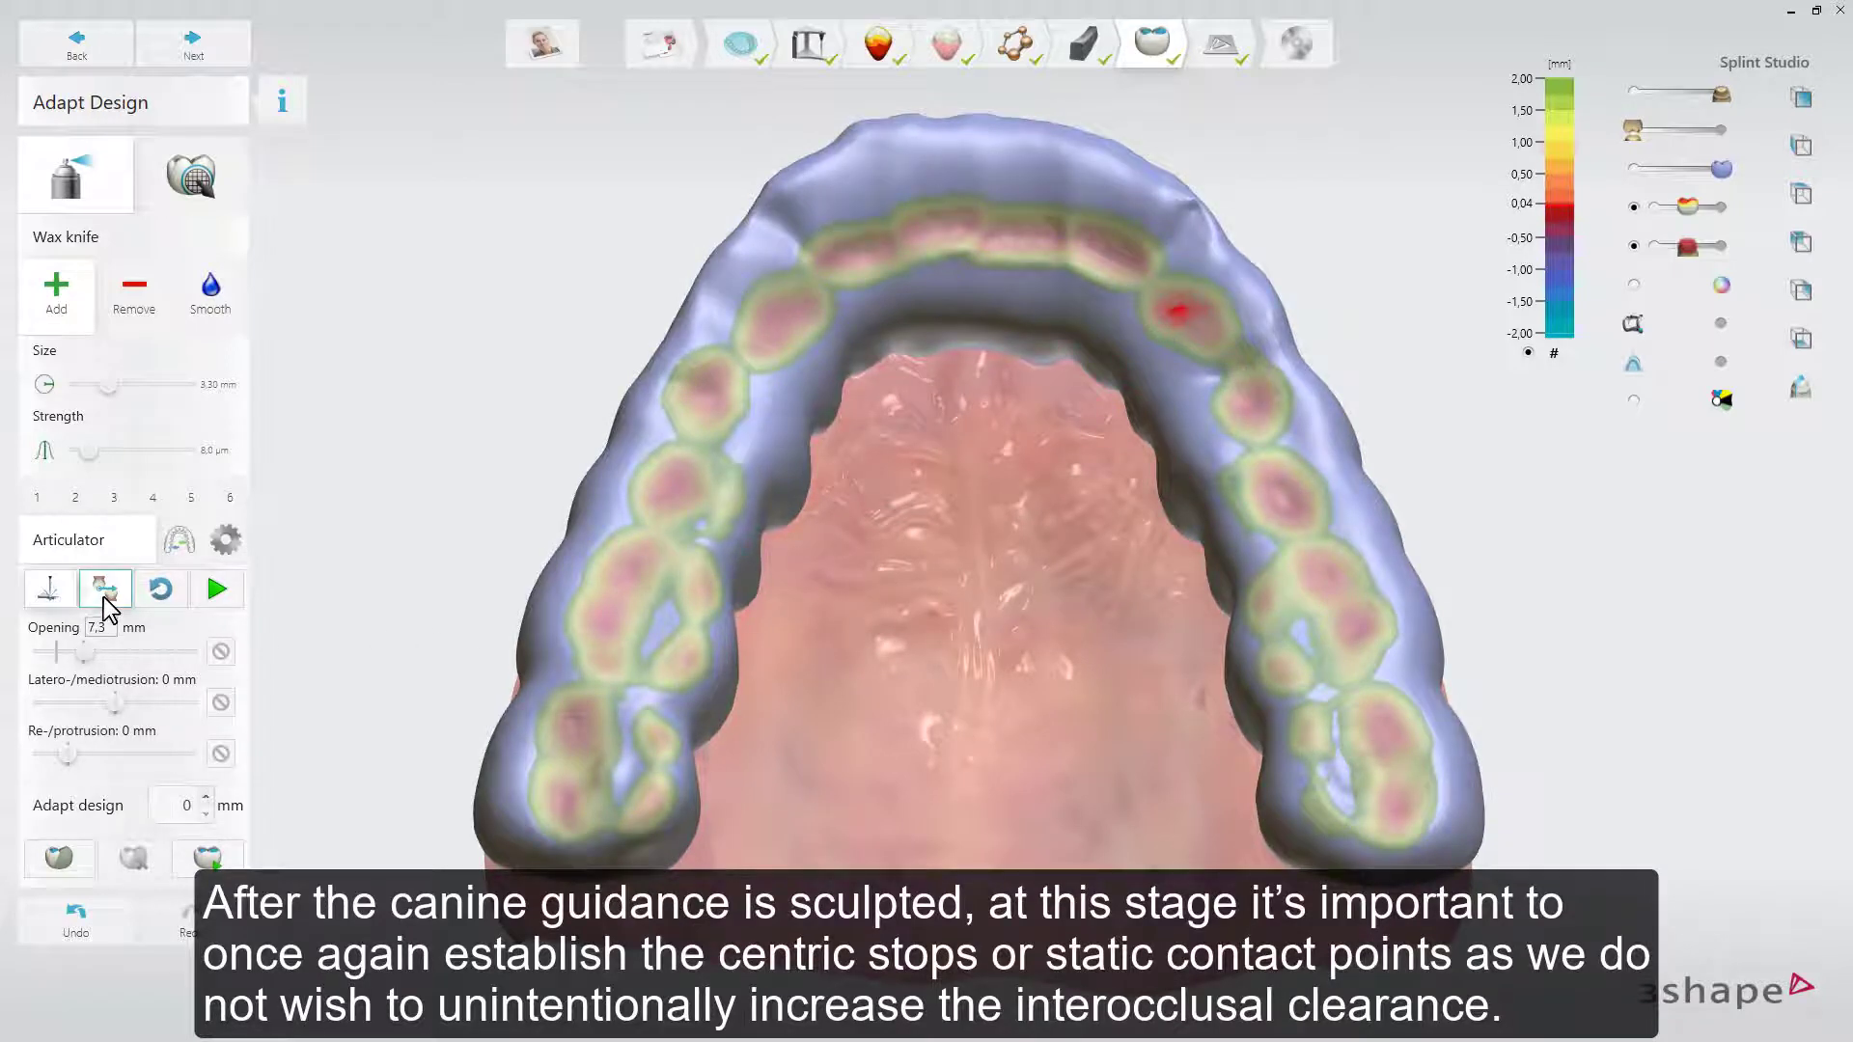
{"action": "left_click", "coordinate": [217, 703]}
{"action": "left_click", "coordinate": [220, 752]}
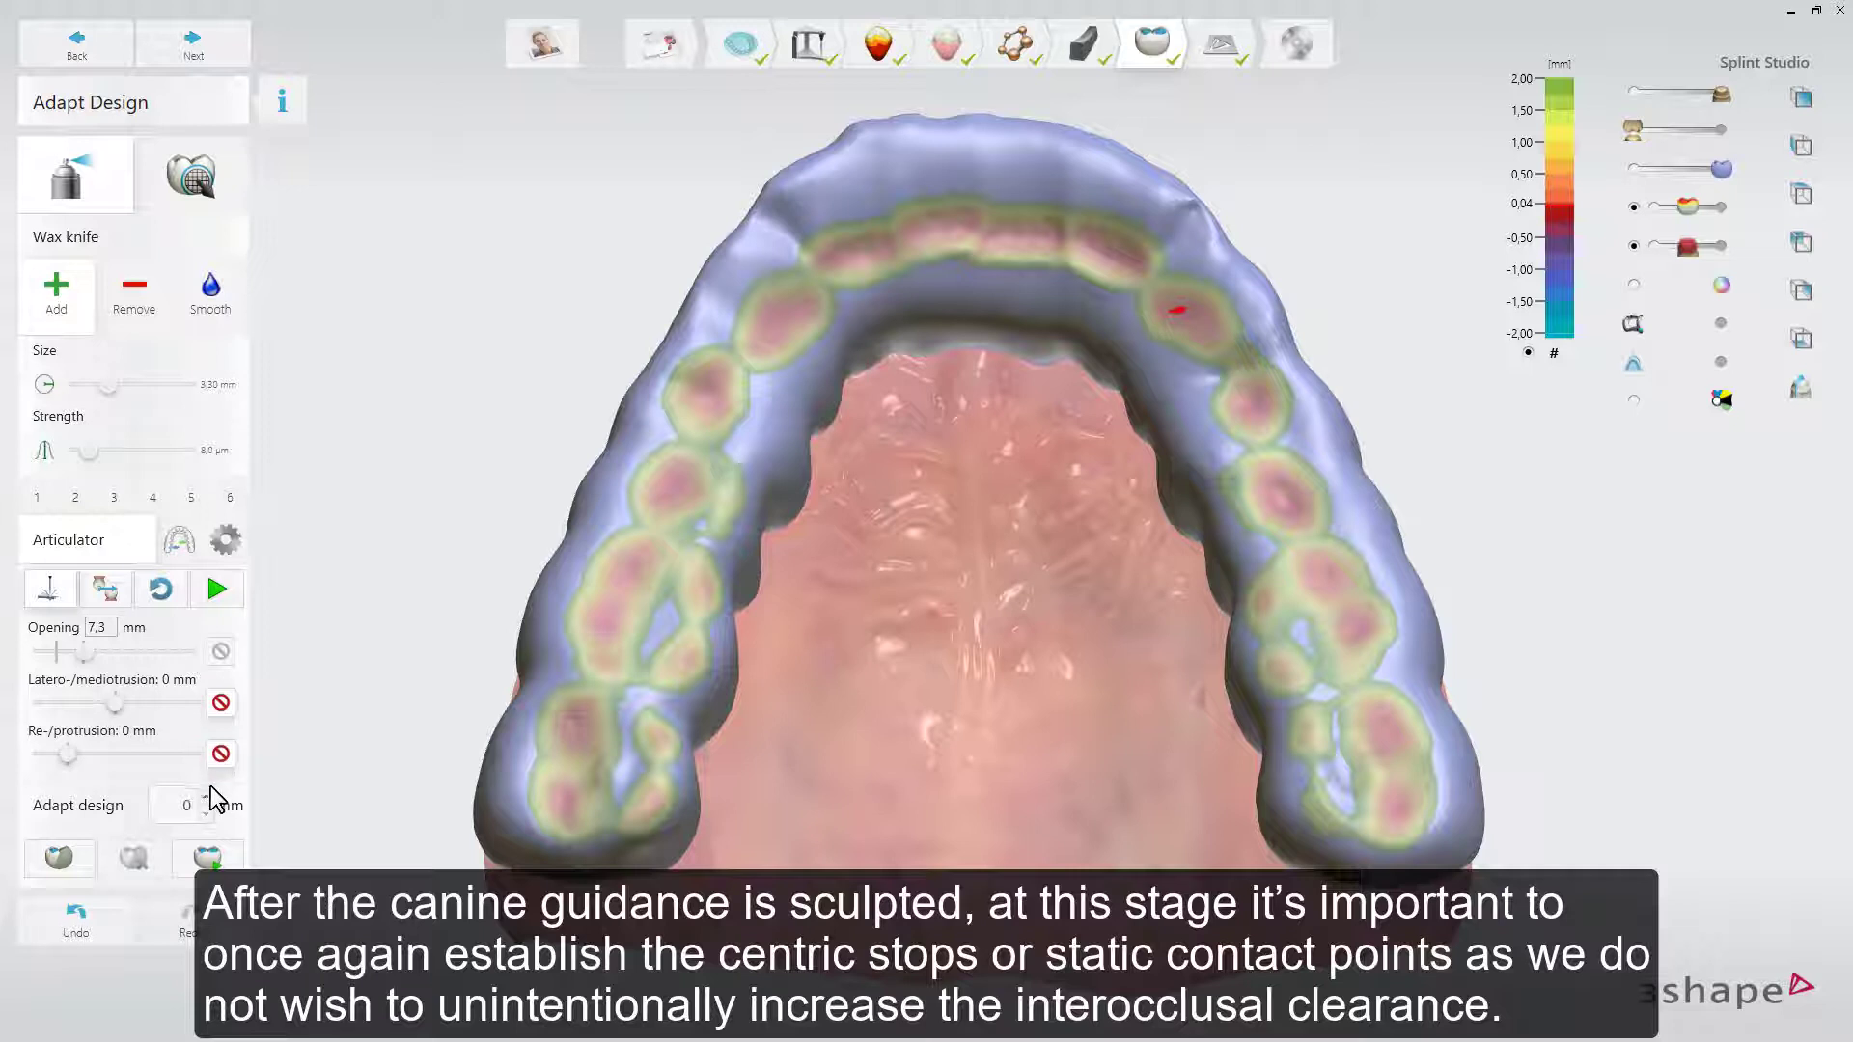
{"action": "left_click", "coordinate": [228, 602]}
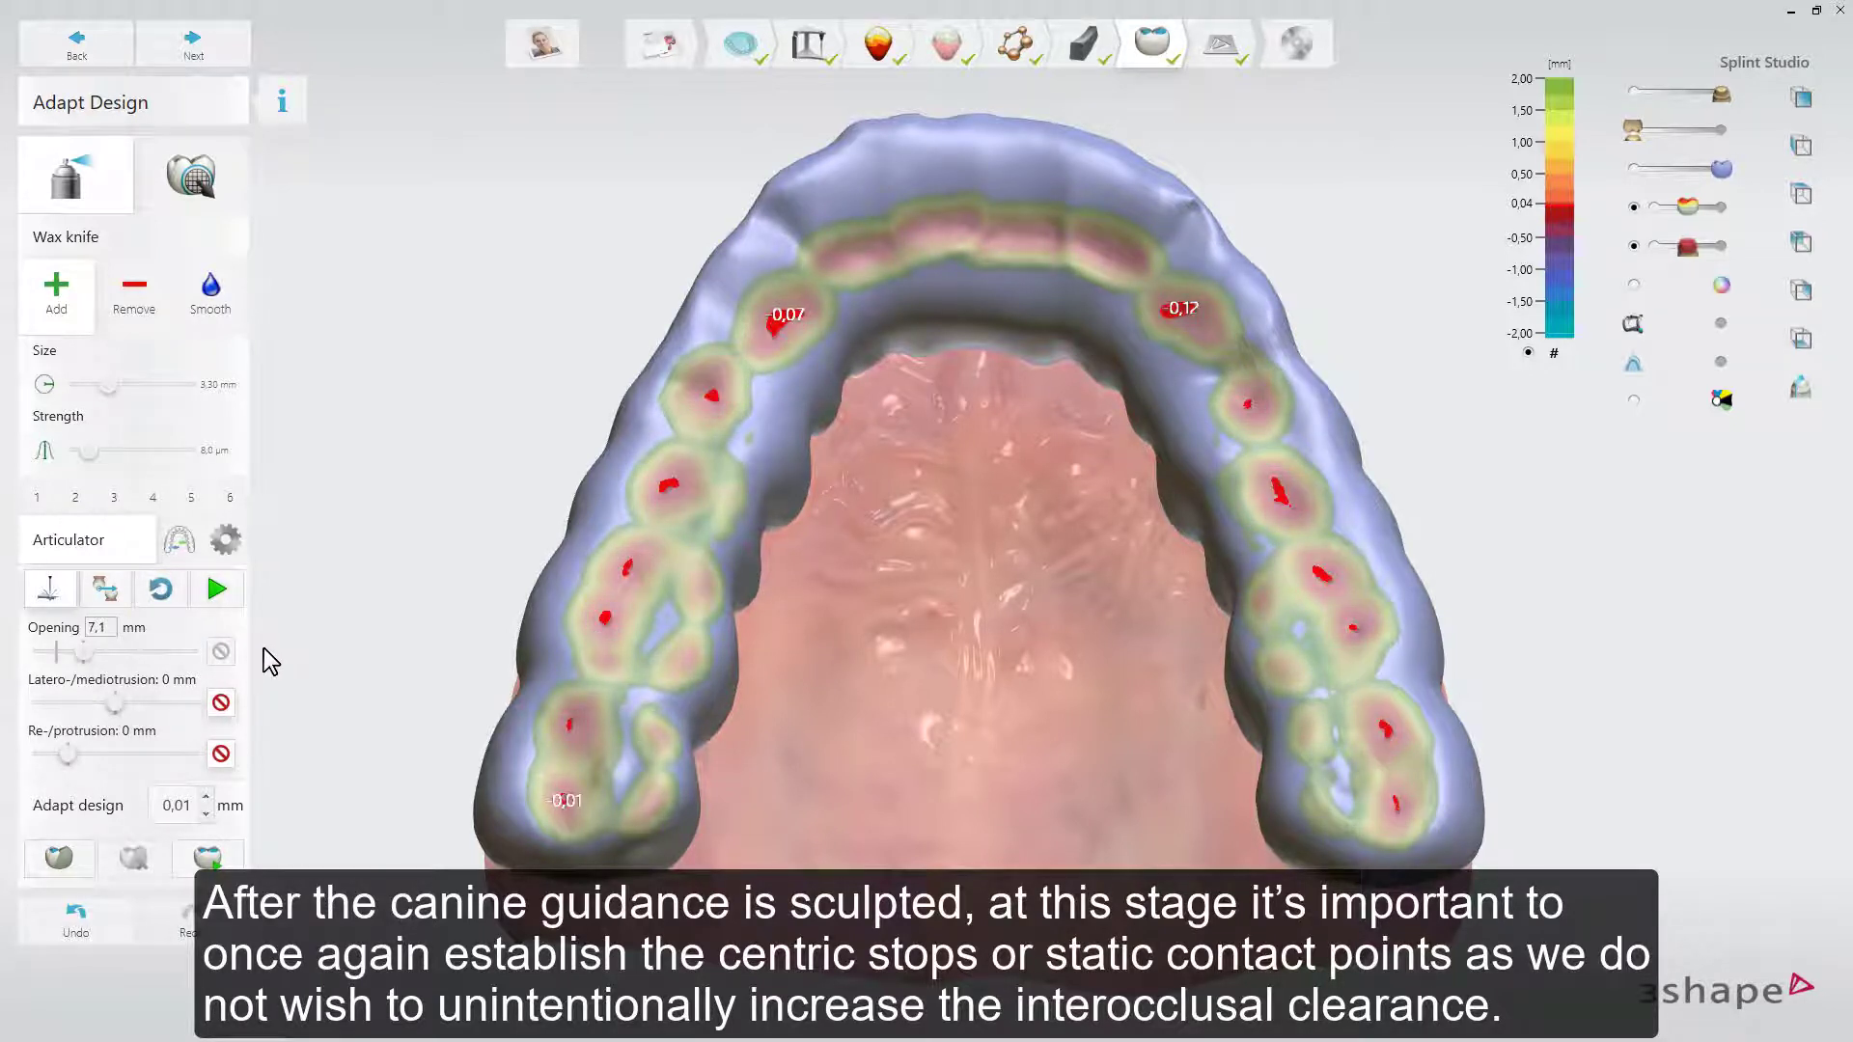
{"action": "left_click", "coordinate": [208, 858]}
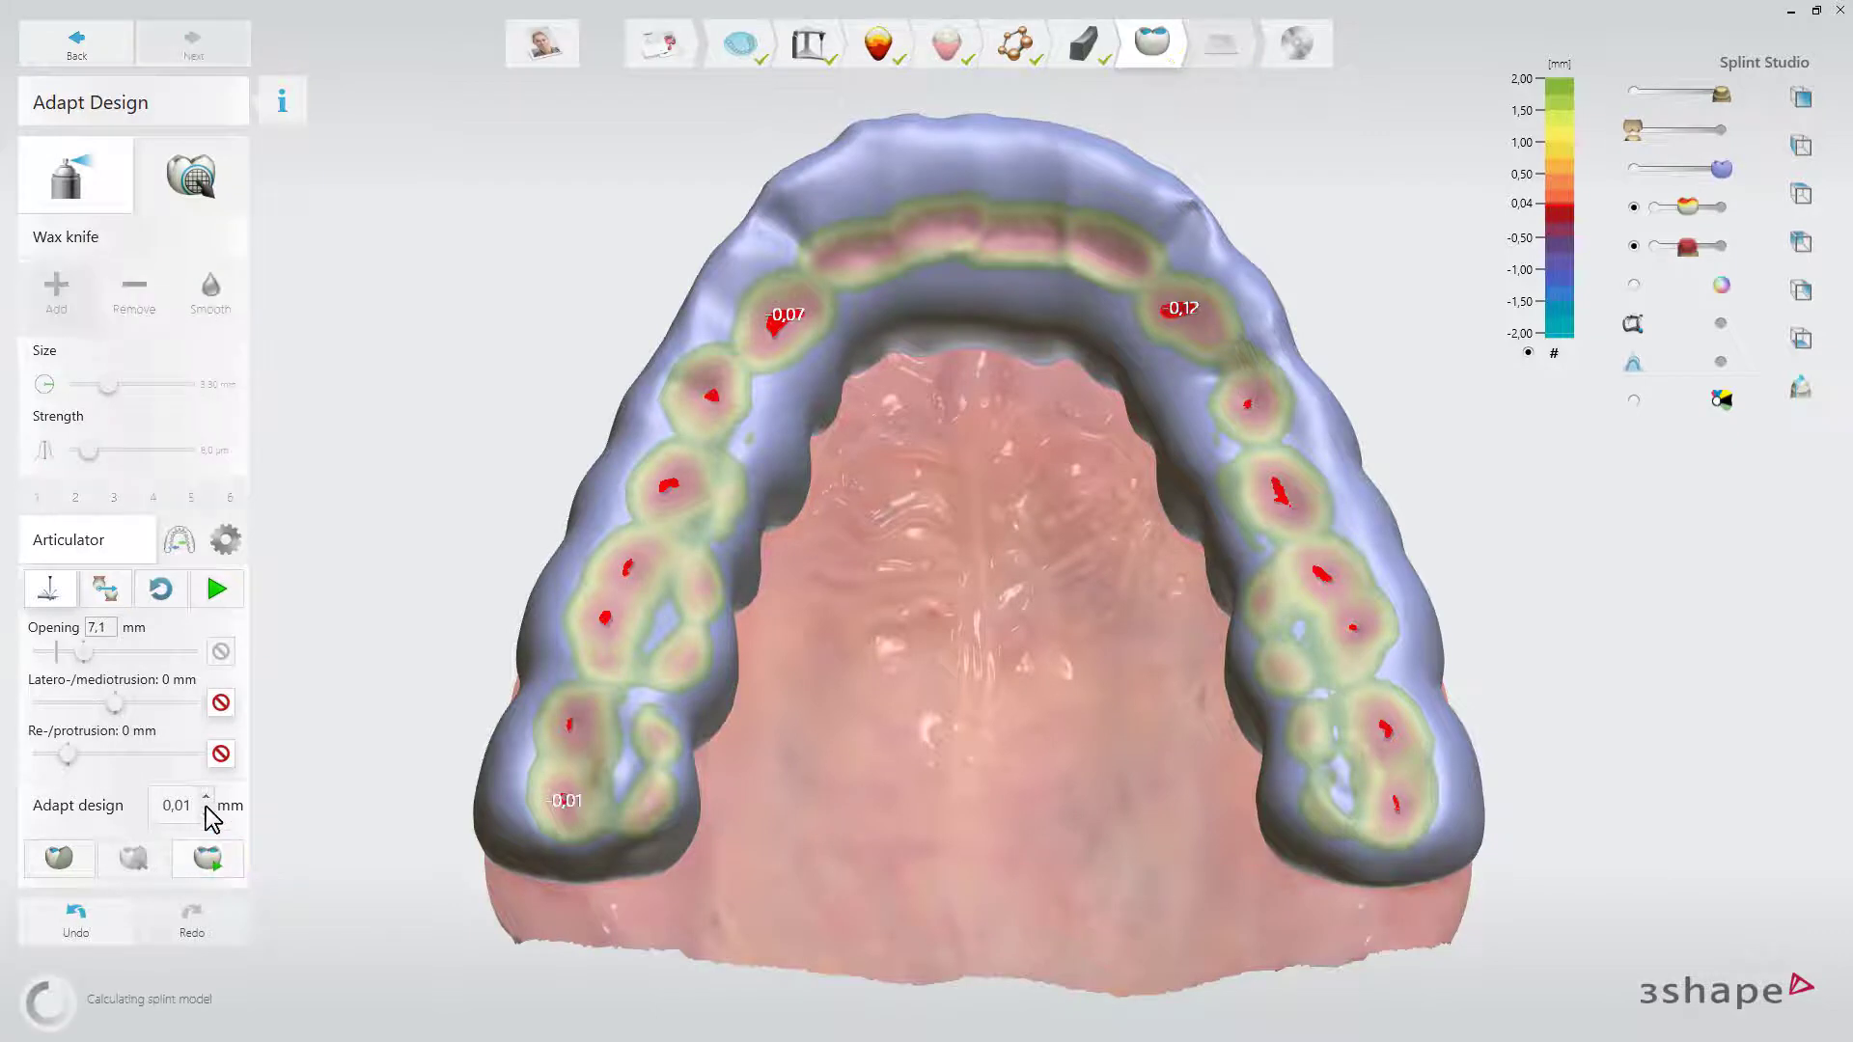
{"action": "left_click", "coordinate": [217, 591]}
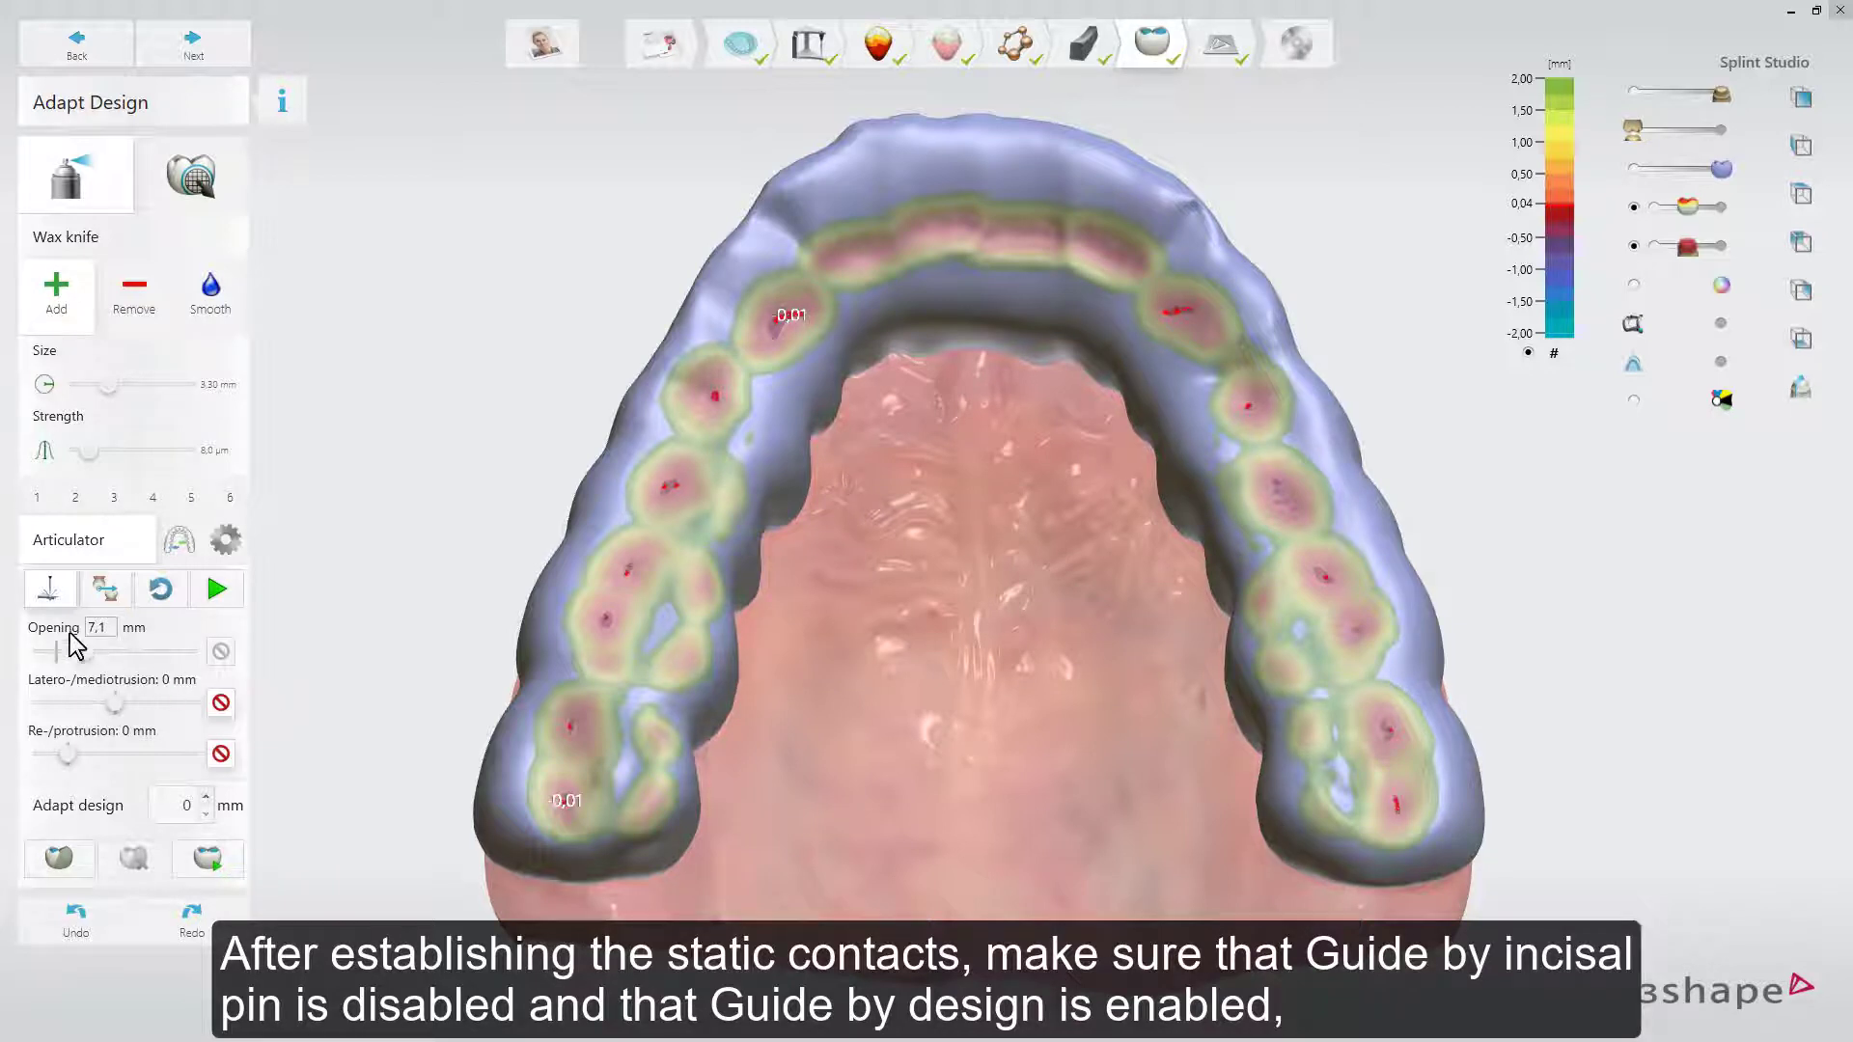
- Switch back to Guide by design without the incisal pin, unlock latero-/mediotrusion and re-/protrusion, and run the articulation
{"action": "left_click", "coordinate": [50, 591]}
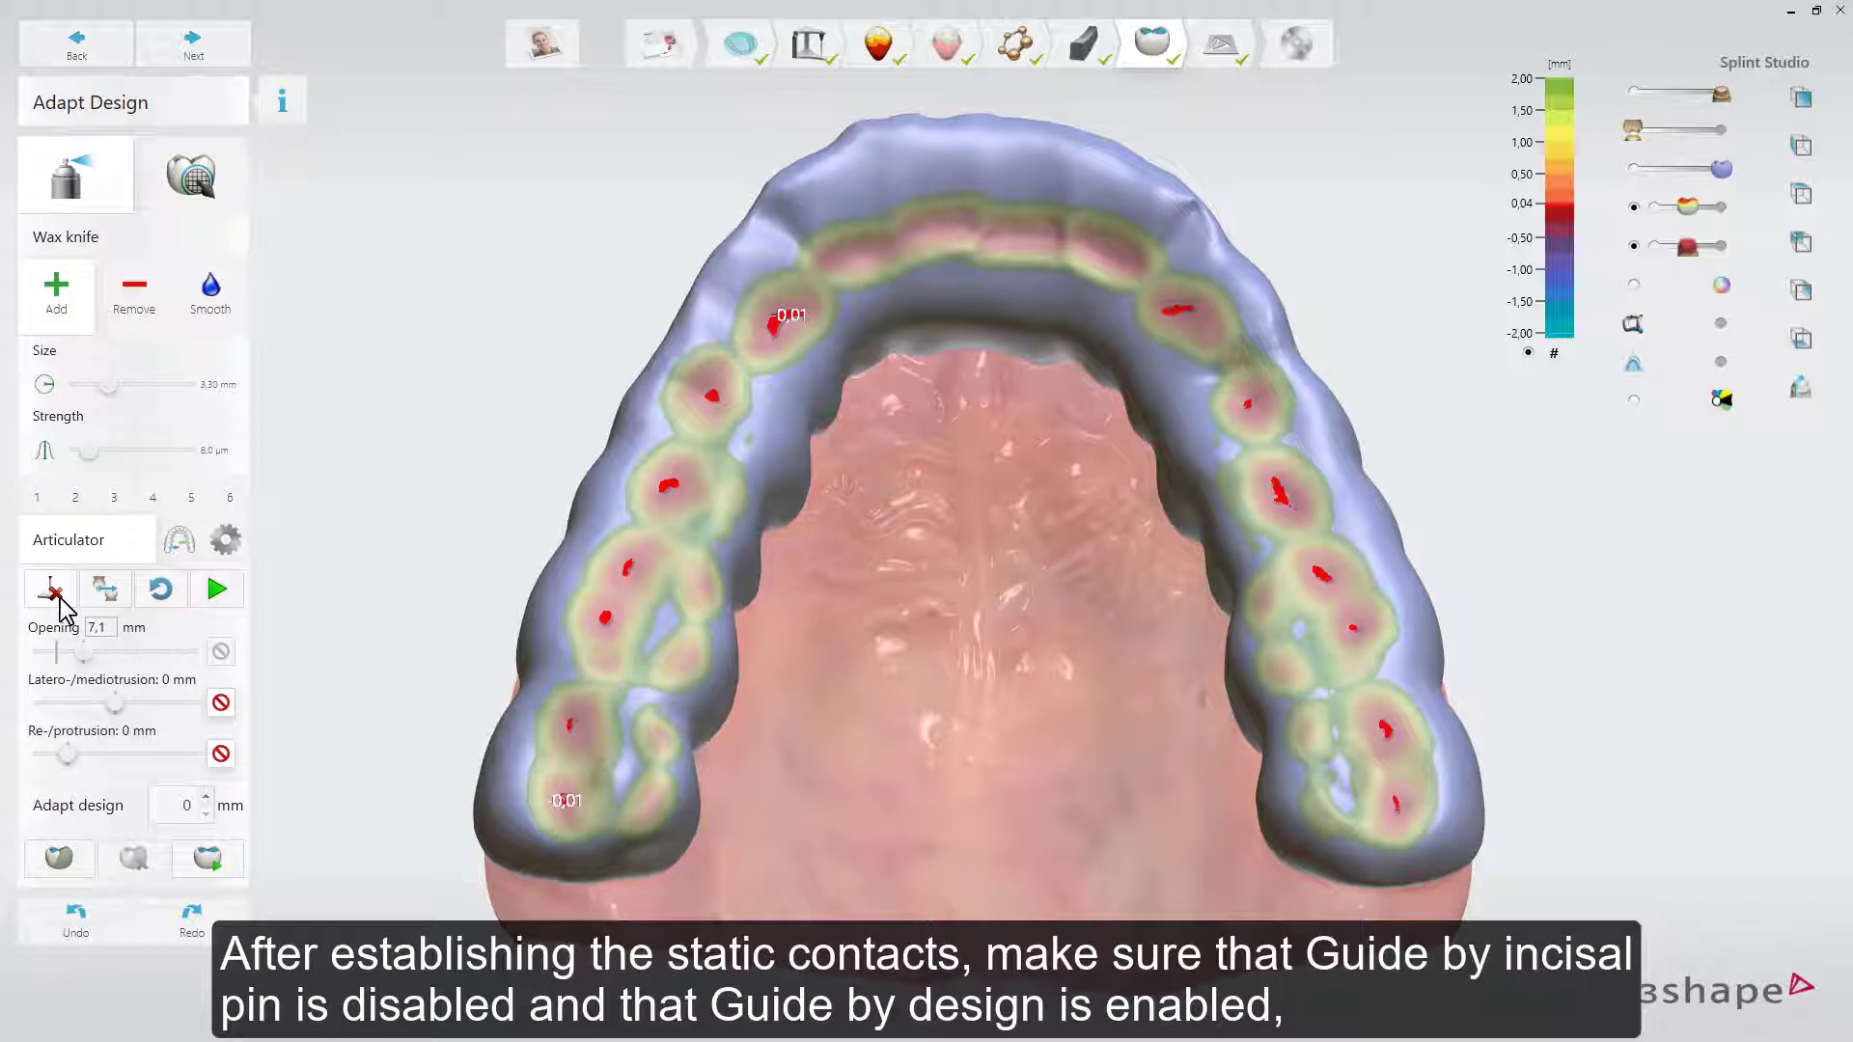
{"action": "left_click", "coordinate": [126, 597]}
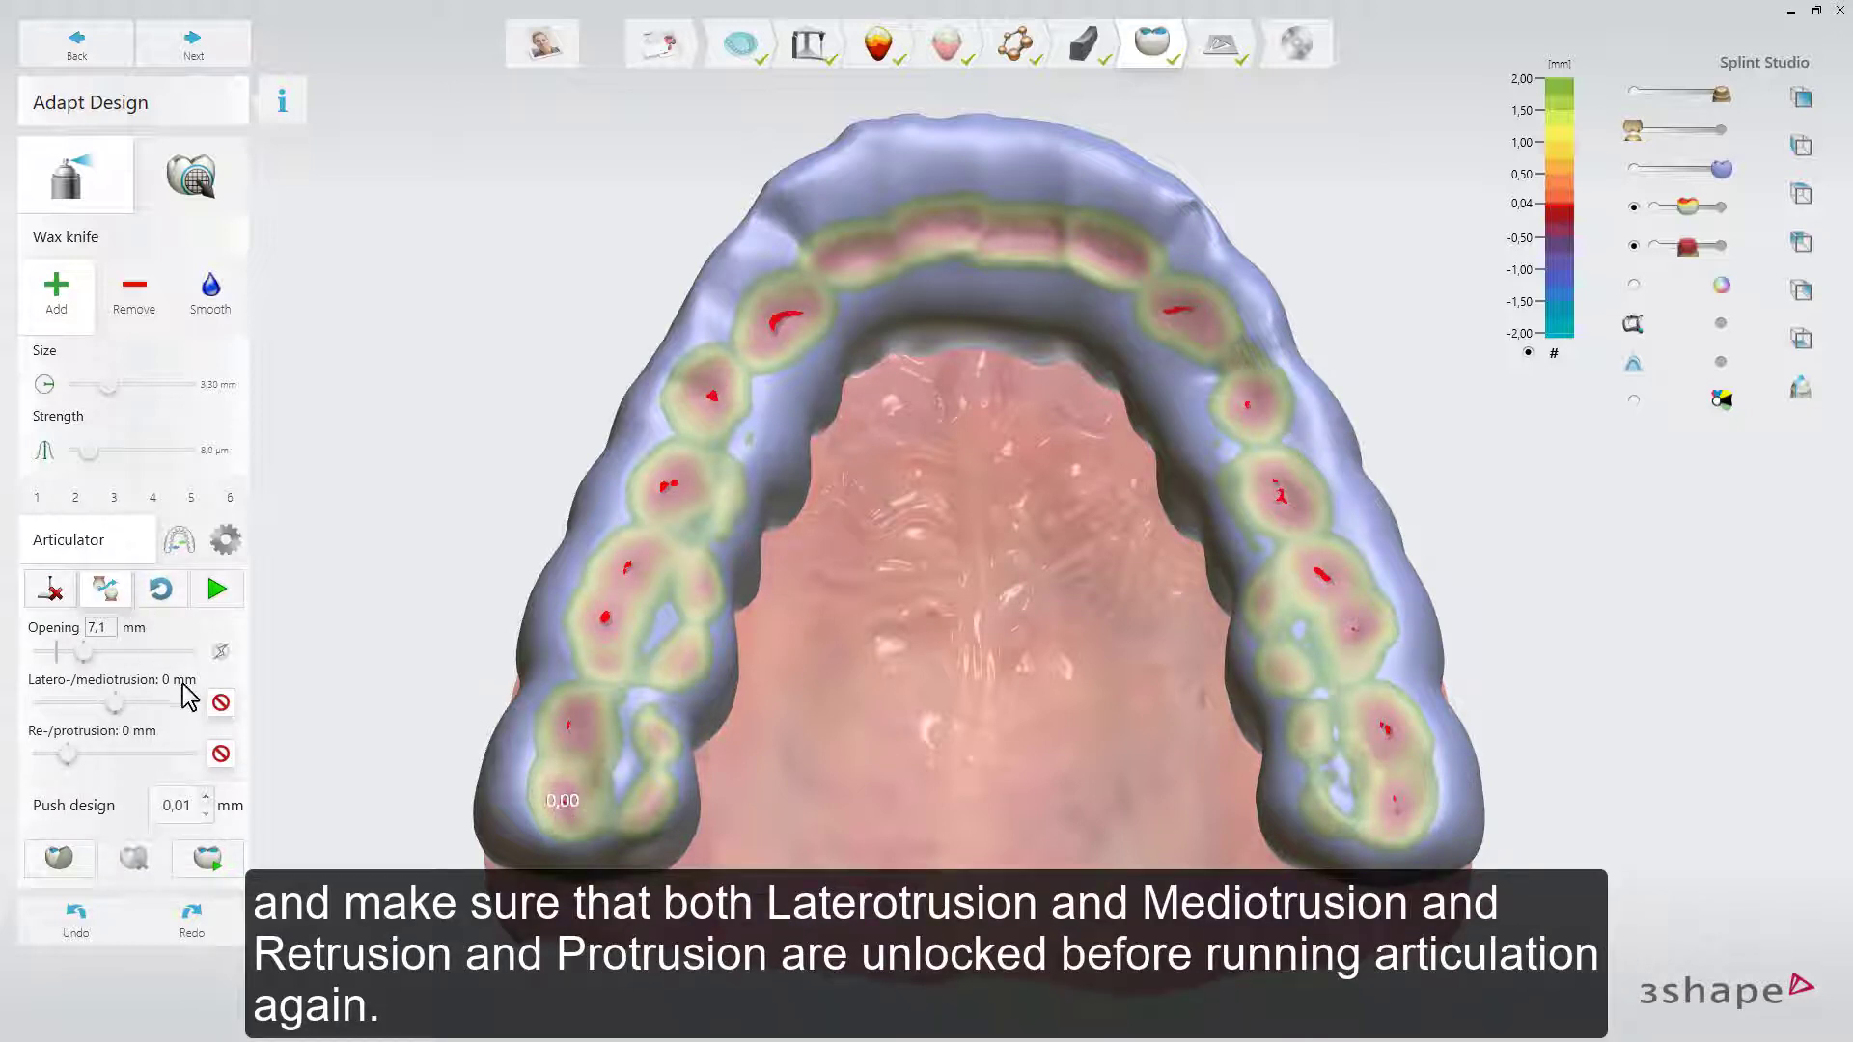
{"action": "left_click", "coordinate": [213, 710]}
{"action": "left_click", "coordinate": [220, 757]}
{"action": "left_click", "coordinate": [228, 591]}
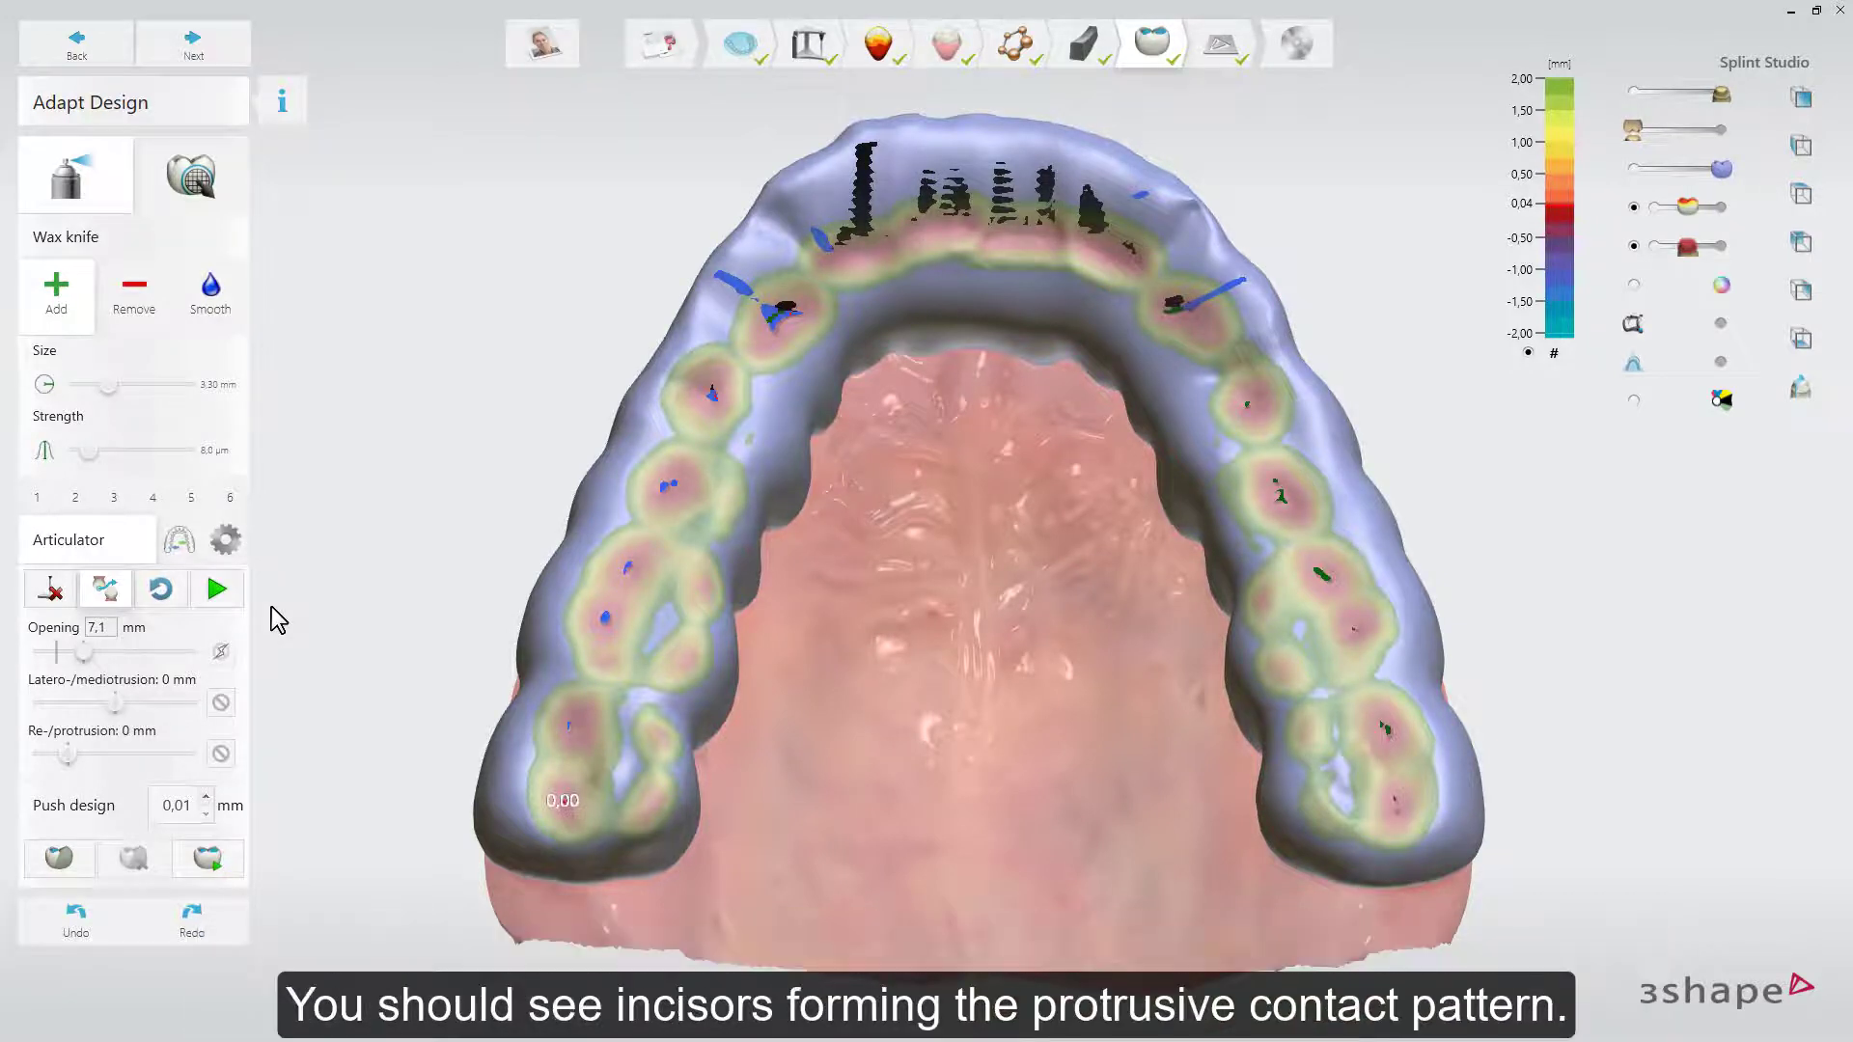
- Remove wax around the small laterotrusion mark on the splint's front slope and rerun the articulation to assess the contacts
{"action": "mouse_move", "coordinate": [948, 621]}
{"action": "right_mouse_down"}
{"action": "mouse_move", "coordinate": [948, 583]}
{"action": "mouse_move", "coordinate": [963, 591]}
{"action": "mouse_move", "coordinate": [947, 623]}
{"action": "right_mouse_up"}
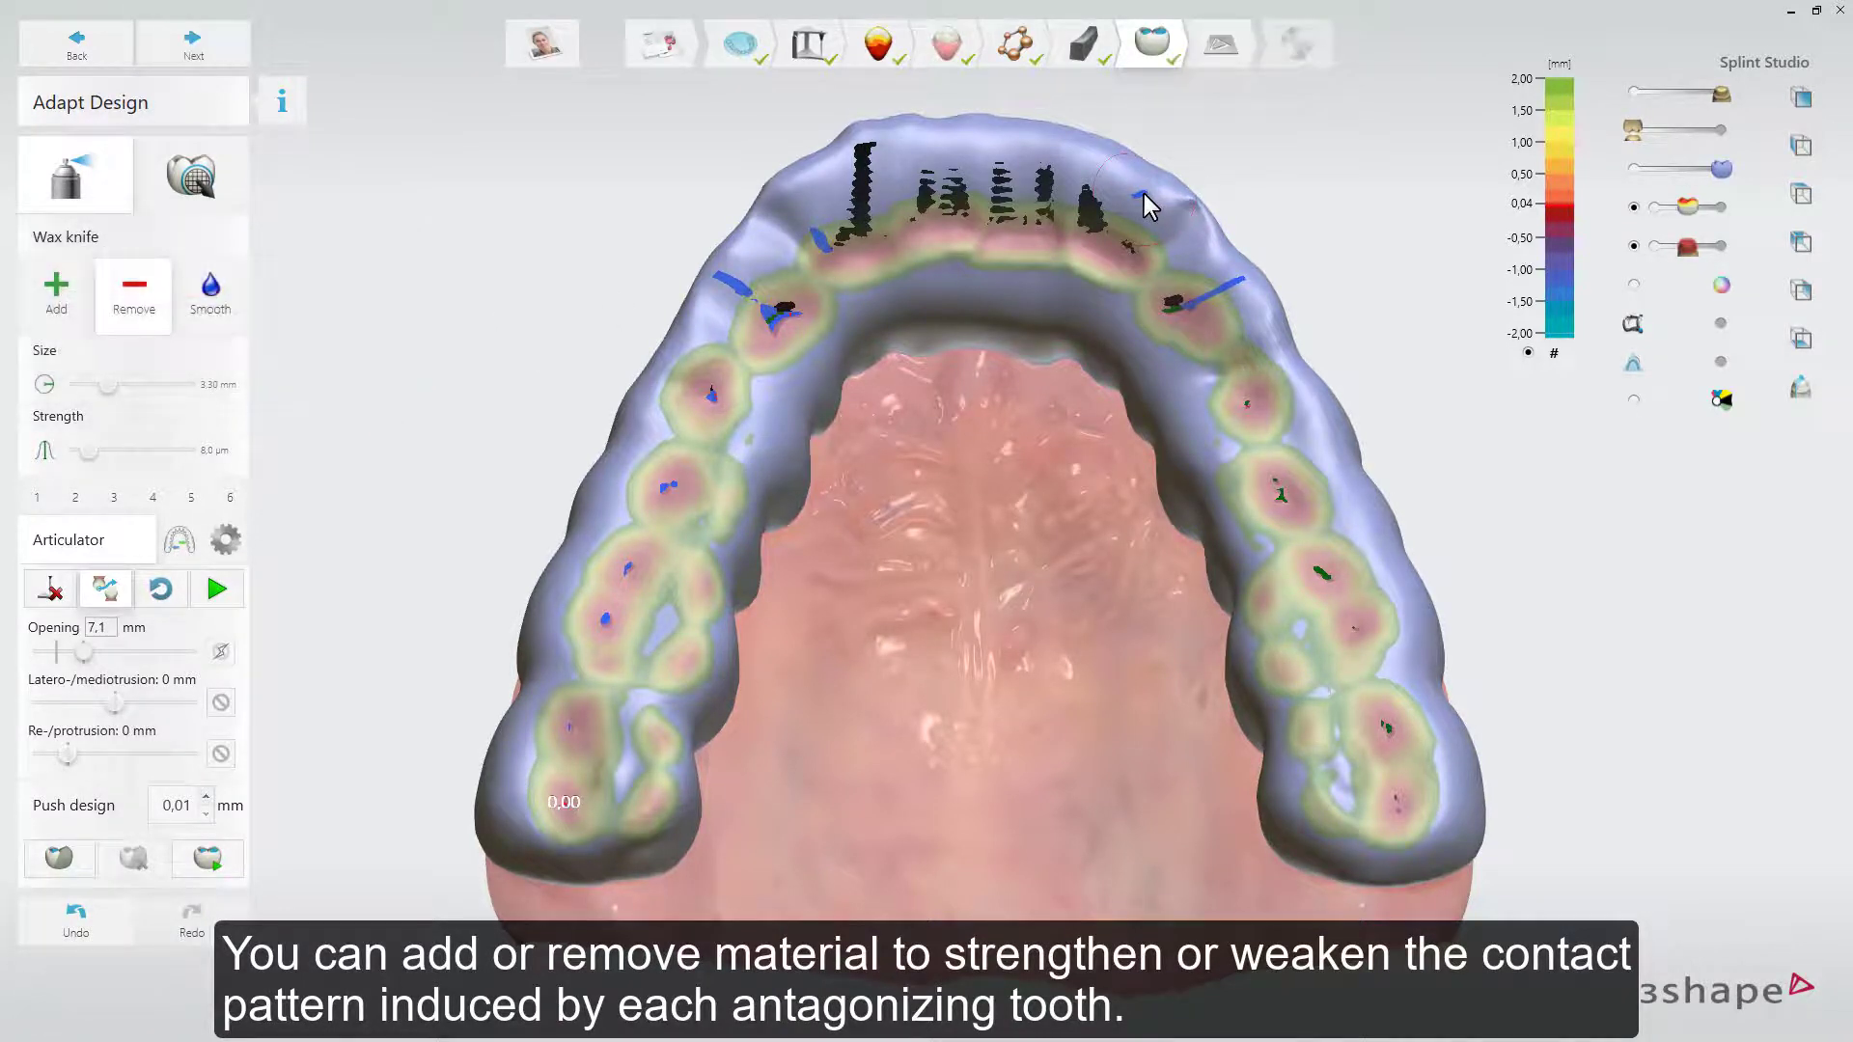
{"action": "left_click", "coordinate": [227, 591]}
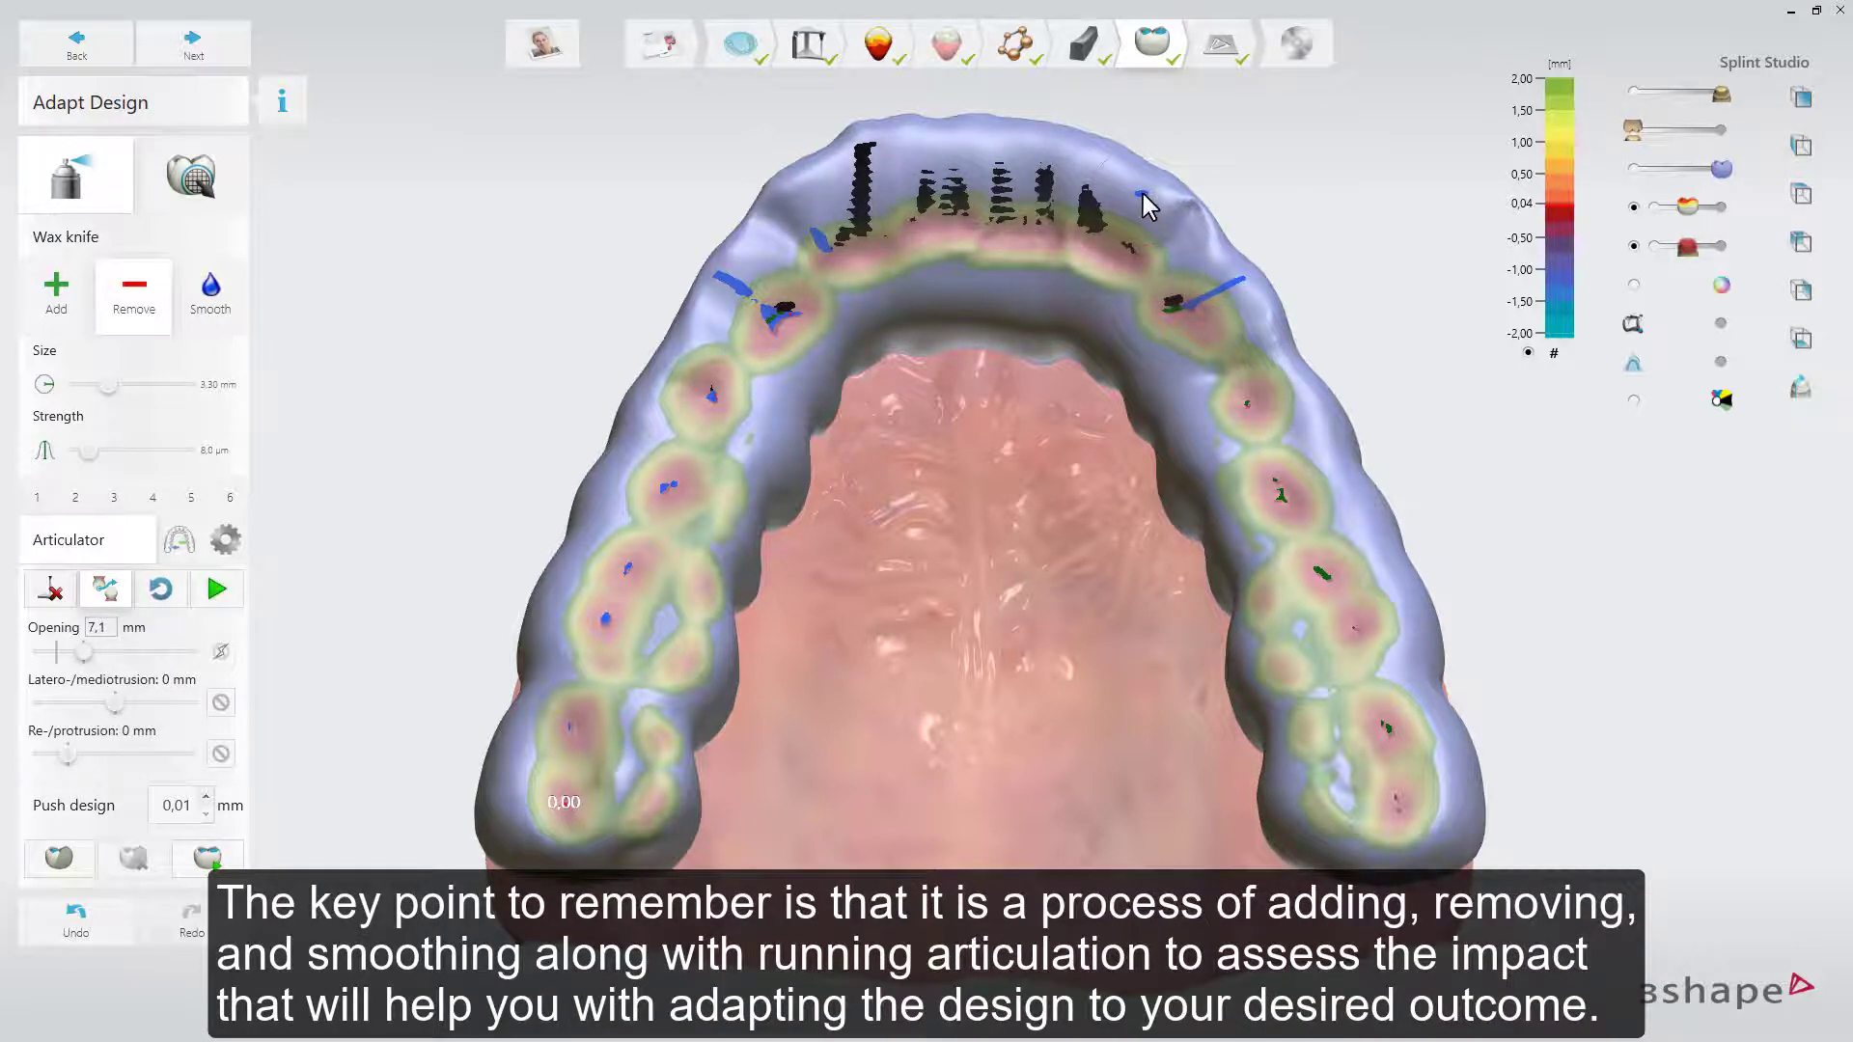
{"action": "left_click", "coordinate": [214, 590]}
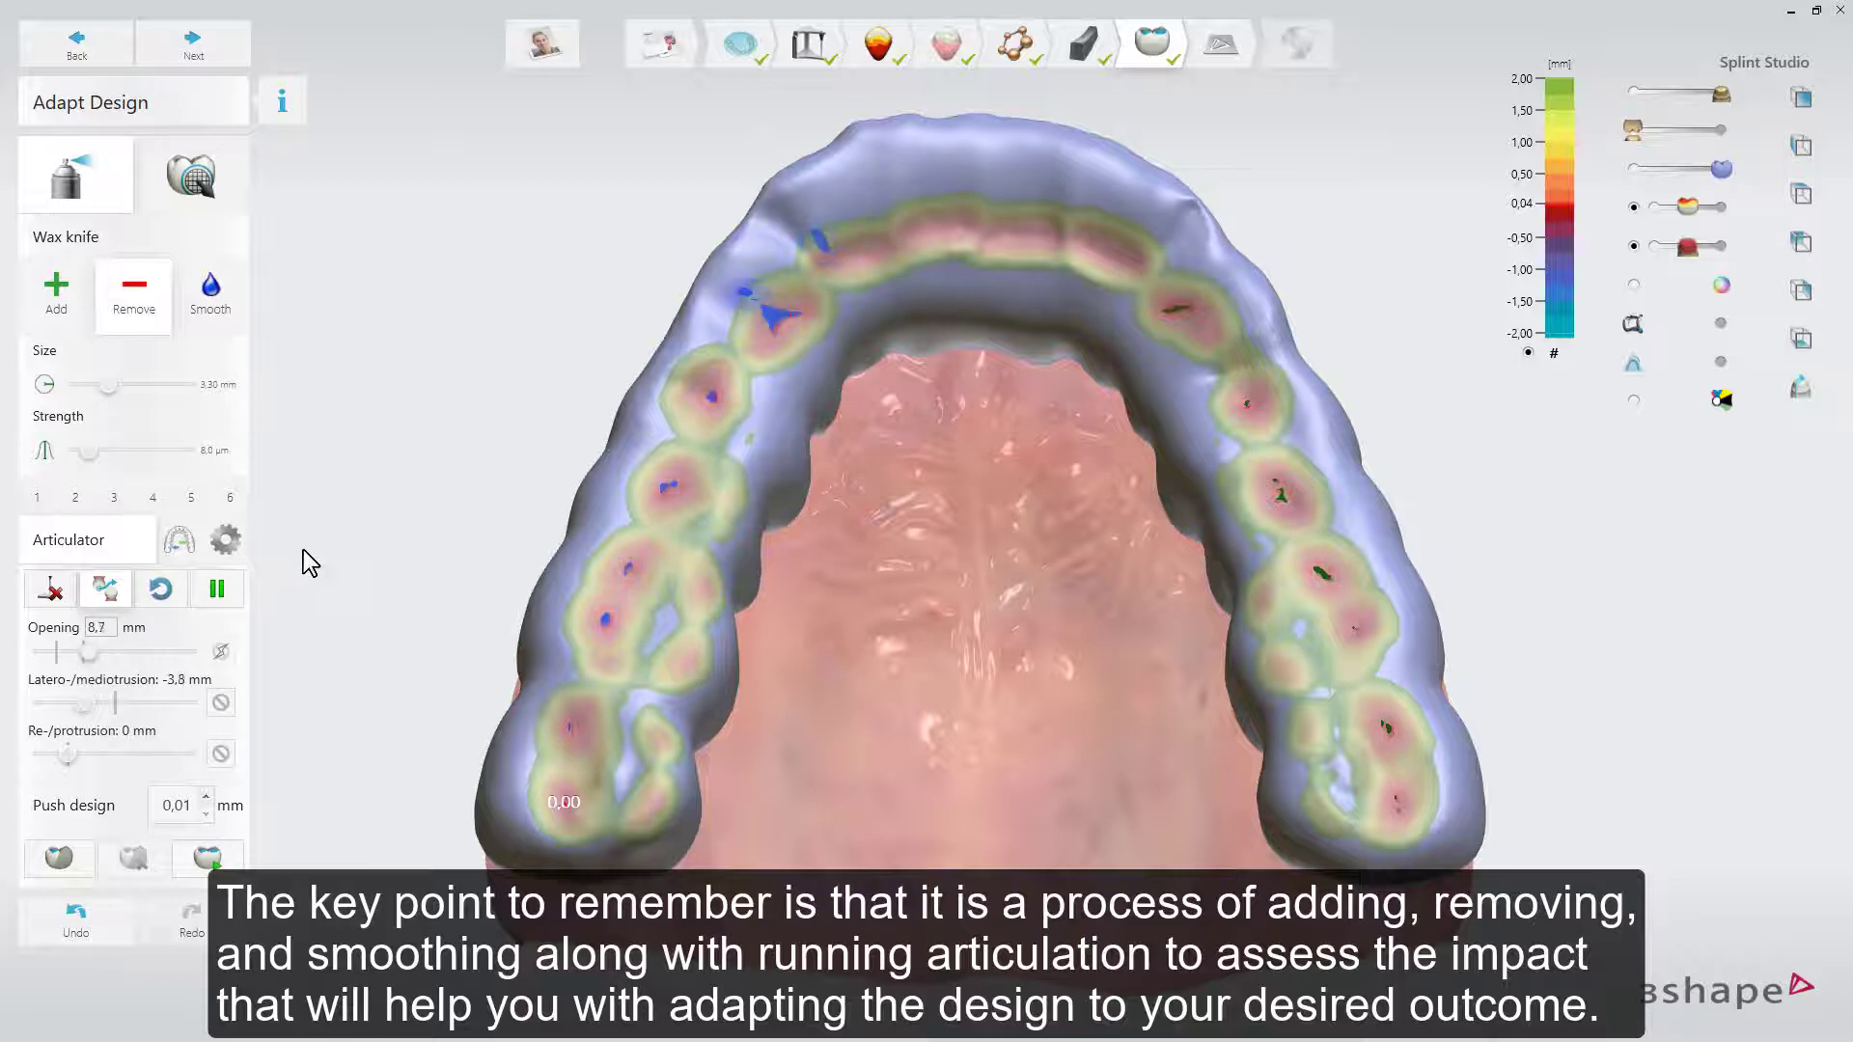
- Smooth the outer posterior surfaces on both sides of the splint with size 3.30 mm and strength 0.35
{"action": "left_click", "coordinate": [236, 318]}
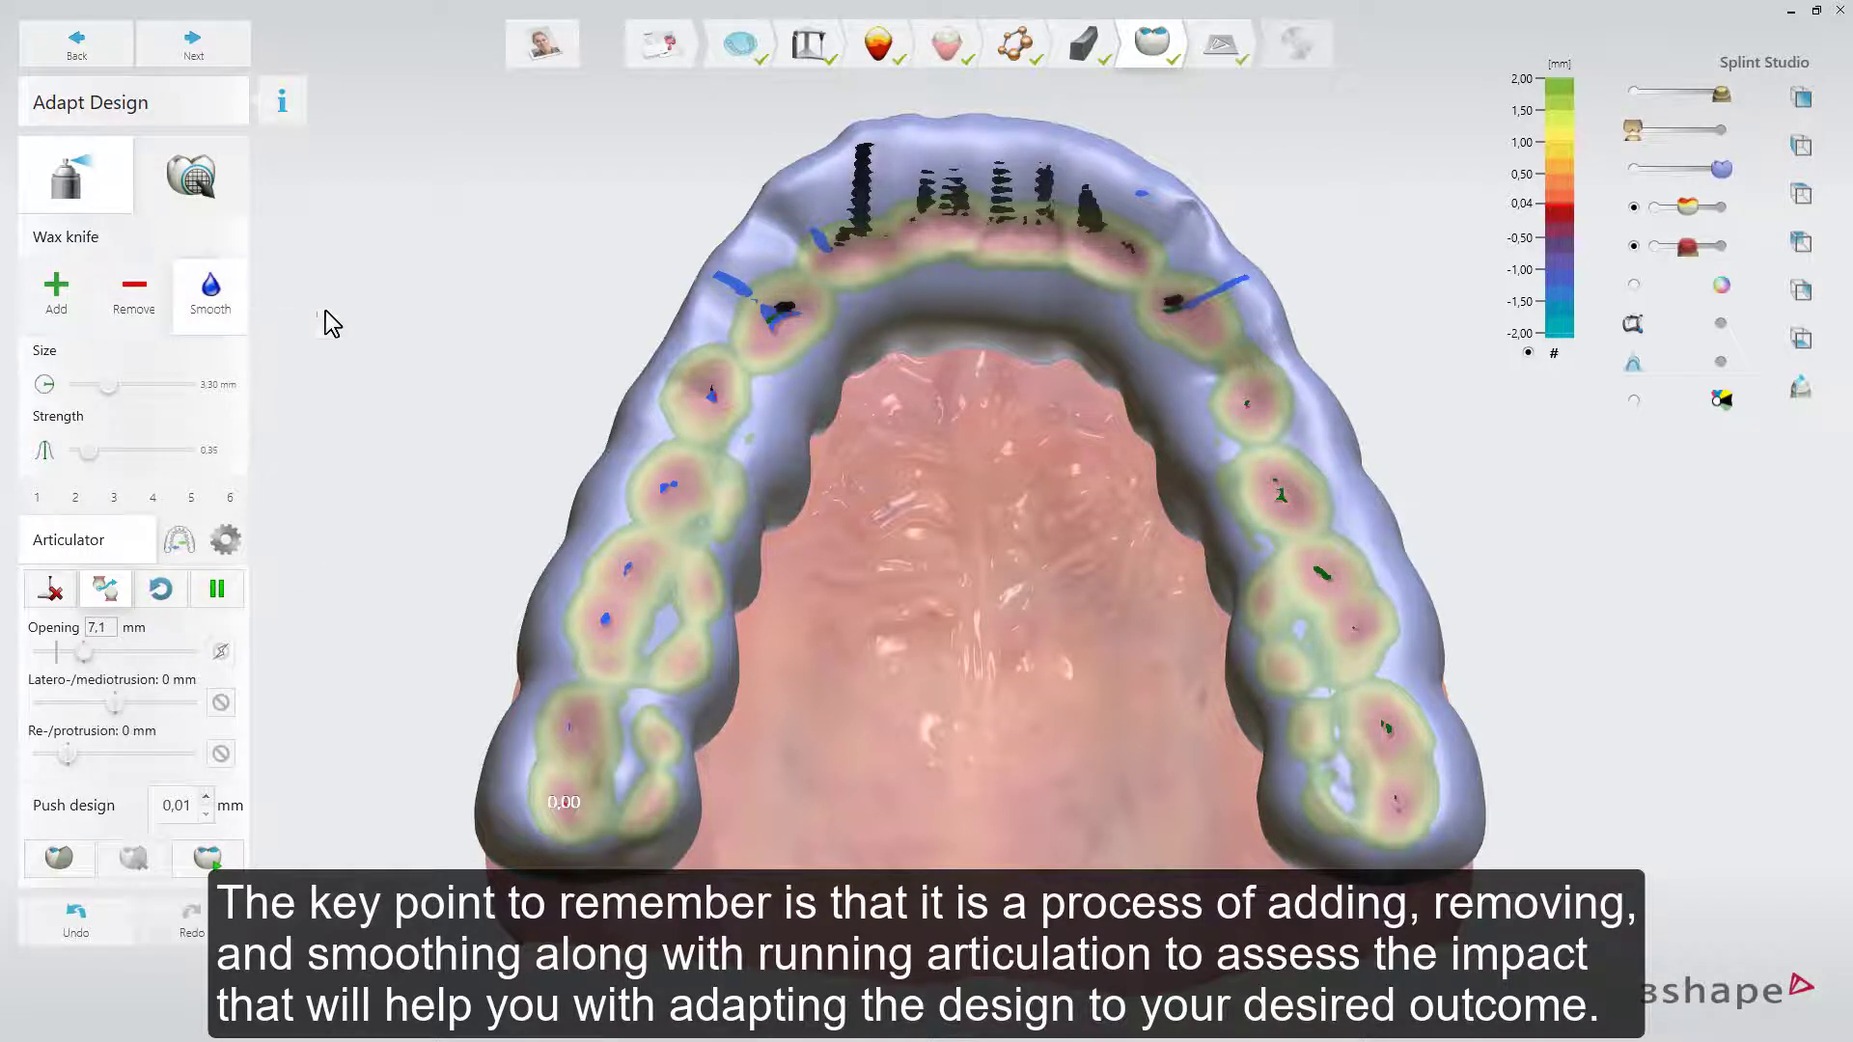
{"action": "mouse_move", "coordinate": [675, 386]}
{"action": "left_mouse_down"}
{"action": "mouse_move", "coordinate": [558, 652]}
{"action": "mouse_move", "coordinate": [608, 559]}
{"action": "left_mouse_up"}
{"action": "left_click_drag", "start_coordinate": [1254, 331], "coordinate": [1319, 443]}
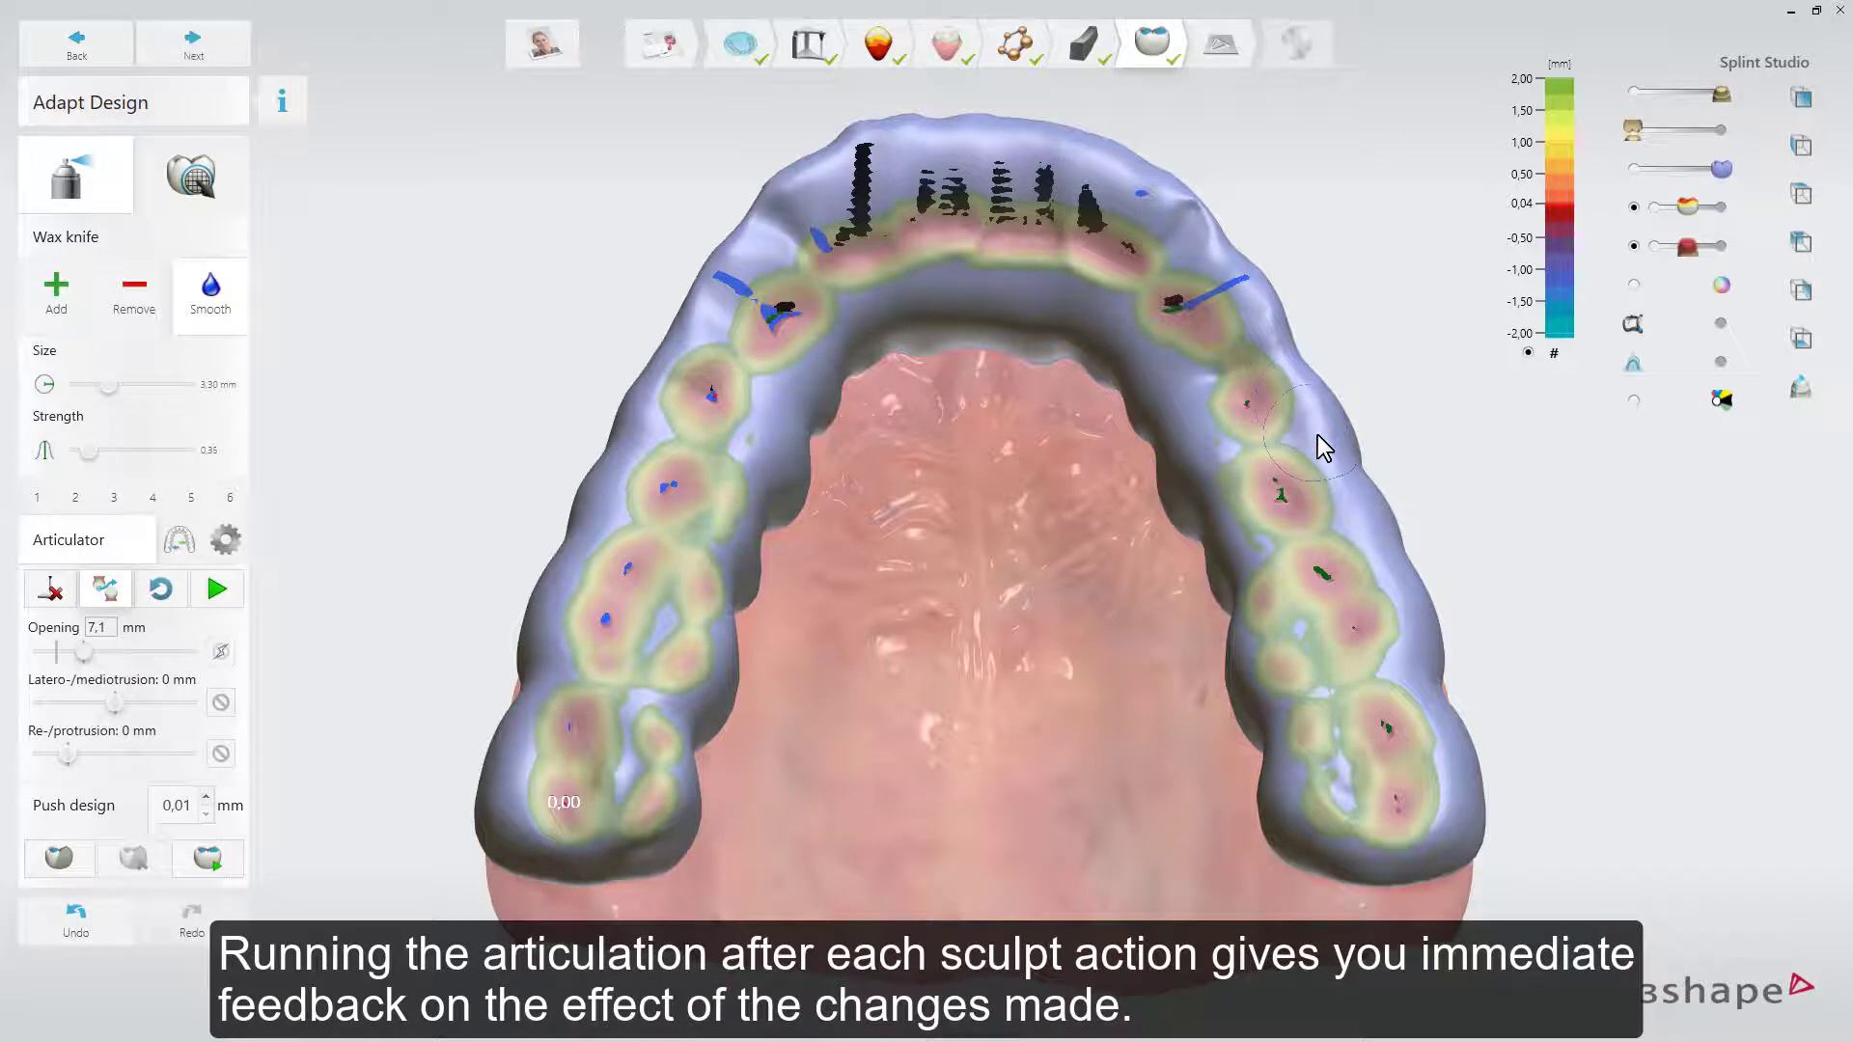
{"action": "mouse_move", "coordinate": [1418, 618]}
{"action": "left_mouse_down"}
{"action": "mouse_move", "coordinate": [1449, 753]}
{"action": "mouse_move", "coordinate": [1431, 798]}
{"action": "left_mouse_up"}
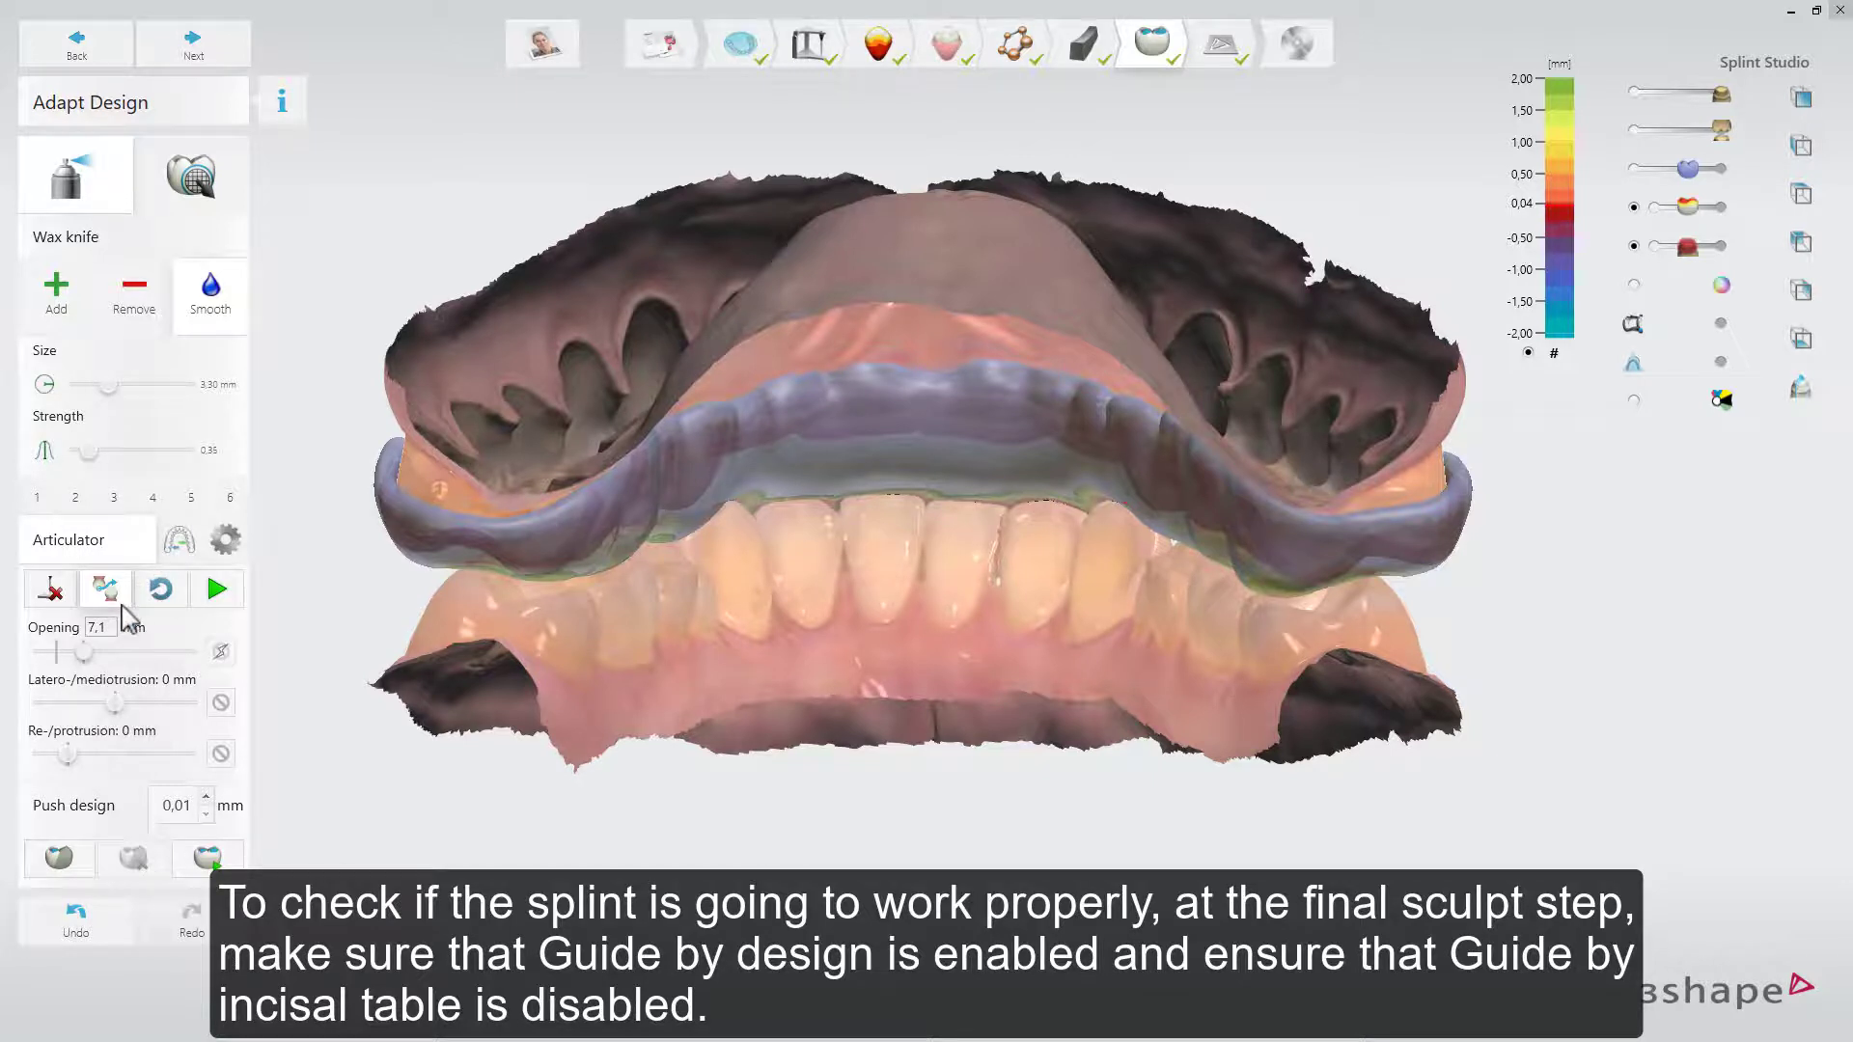
- Run the articulation with the opposing jaw shown, from the front and the side, to check canine and incisor guidance of the posterior disclusion
{"action": "left_click", "coordinate": [219, 589]}
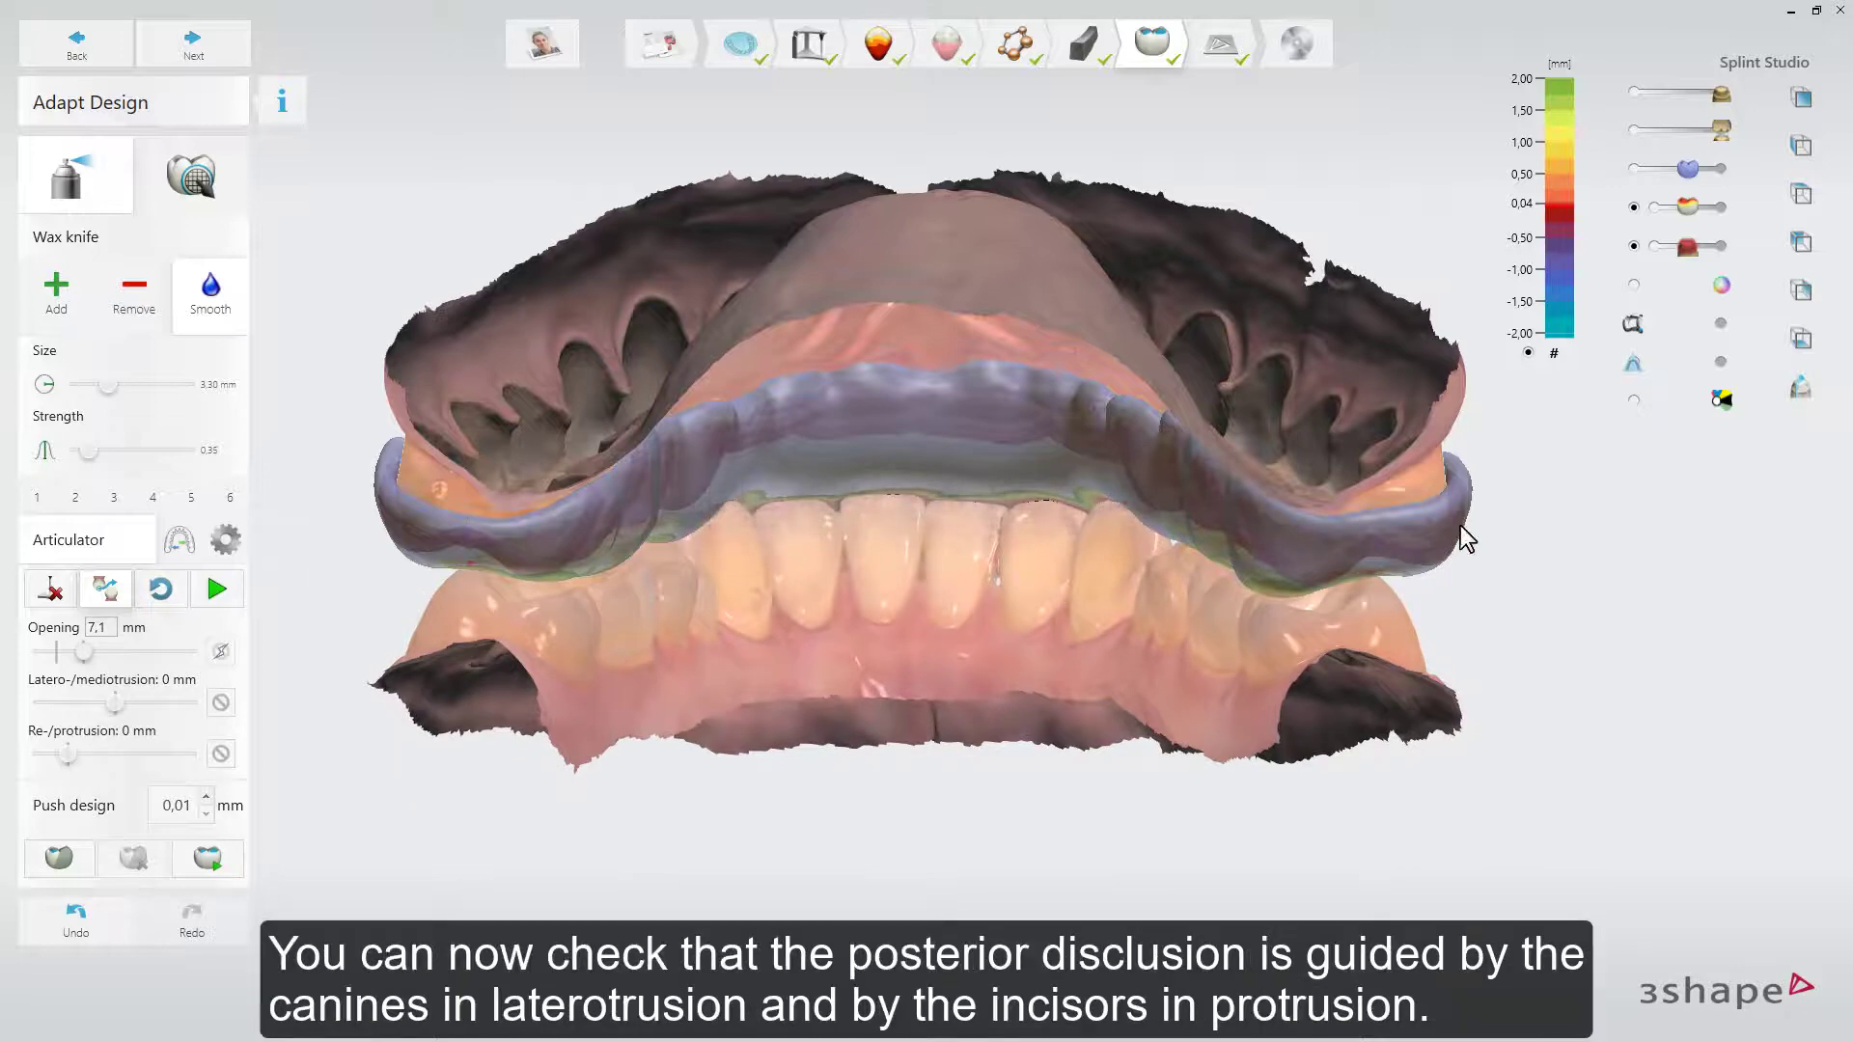
{"action": "right_click_drag", "start_coordinate": [1526, 513], "coordinate": [1050, 506]}
{"action": "left_click", "coordinate": [238, 589]}
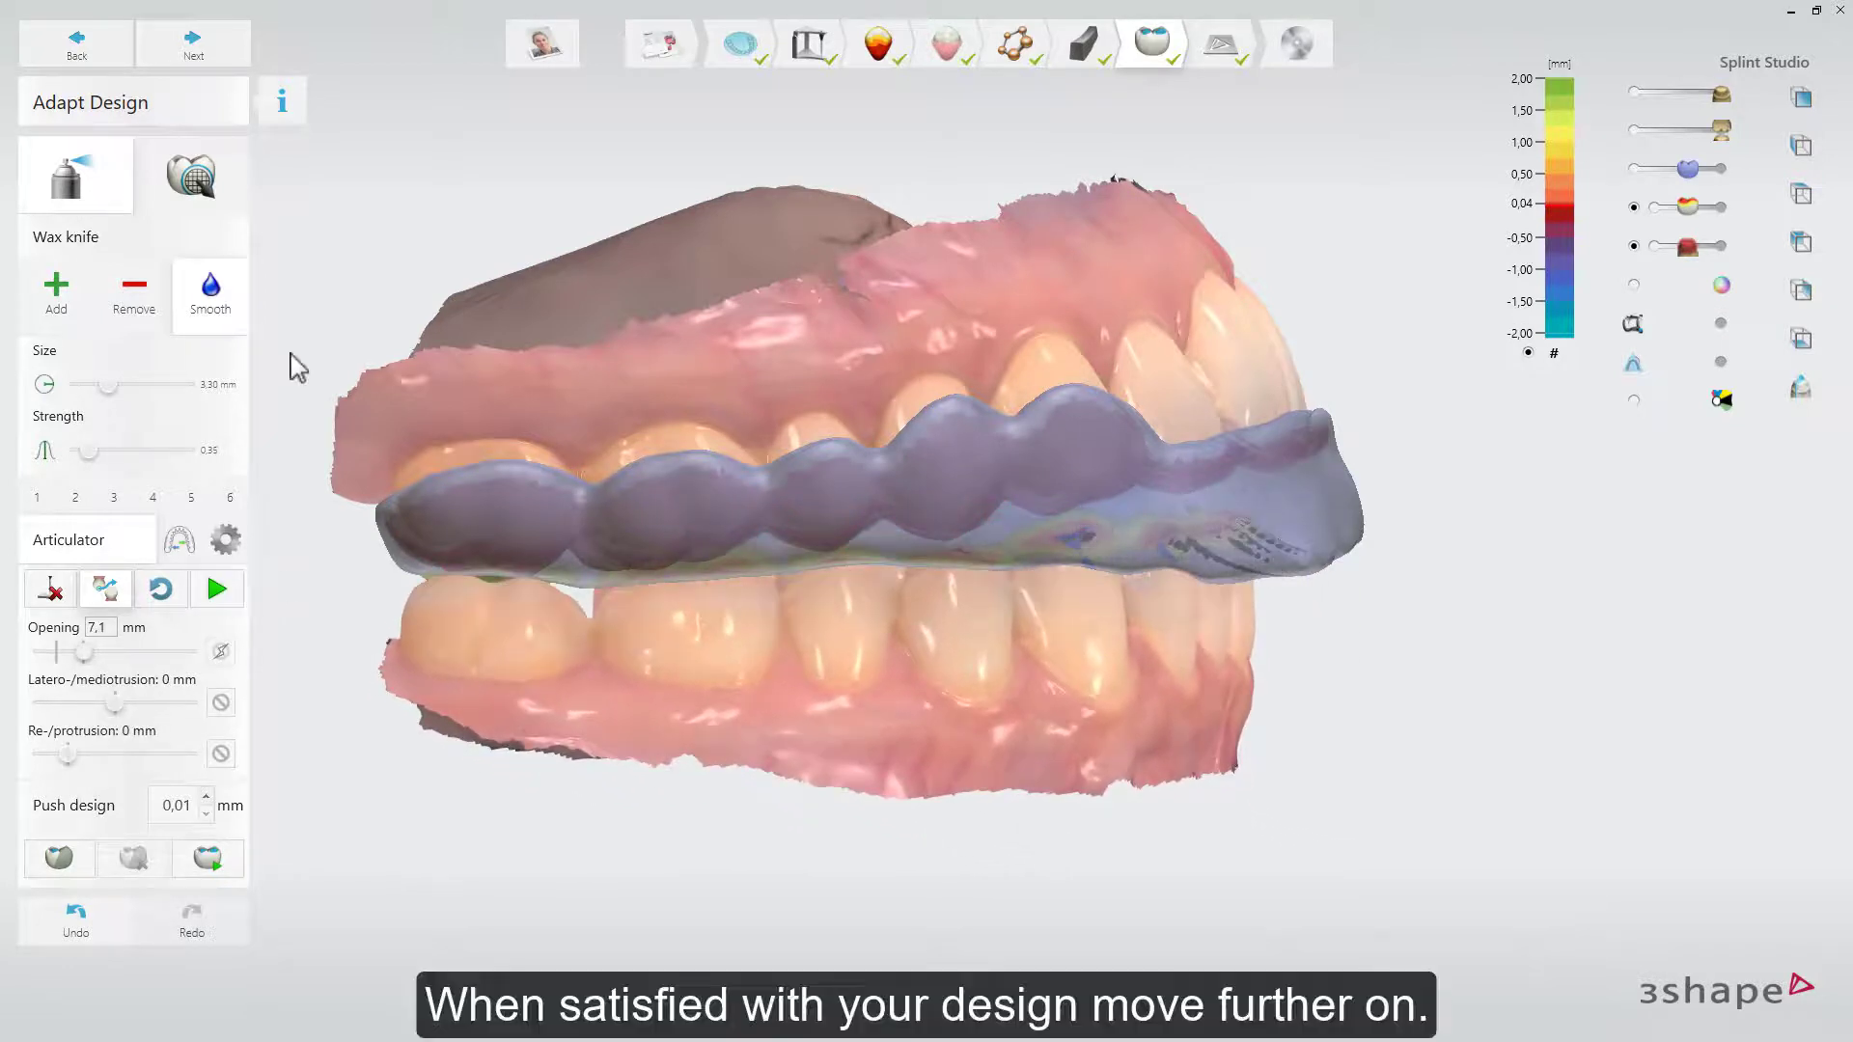
- Proceed to Production Preparation and place a smallest-size ID tag reading "Stabilization splint" on the splint's outer side surface
{"action": "left_click", "coordinate": [231, 53]}
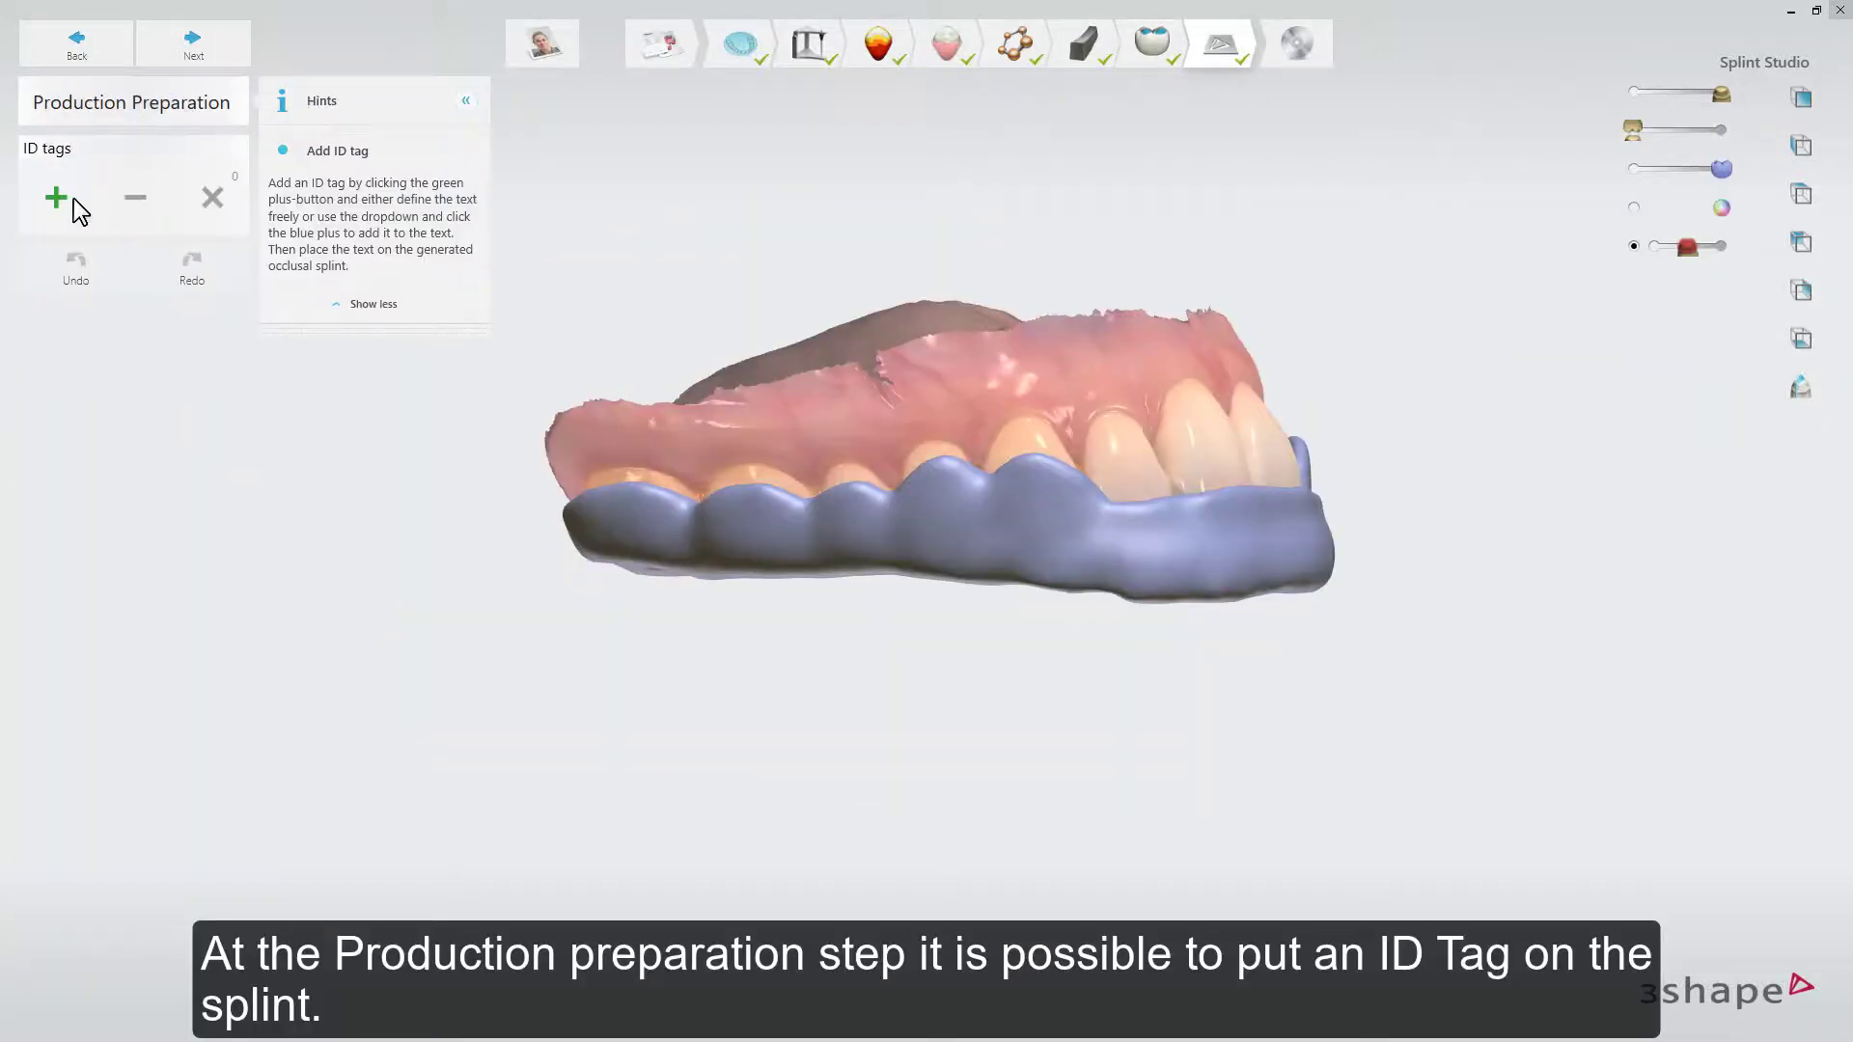
{"action": "left_click", "coordinate": [67, 200]}
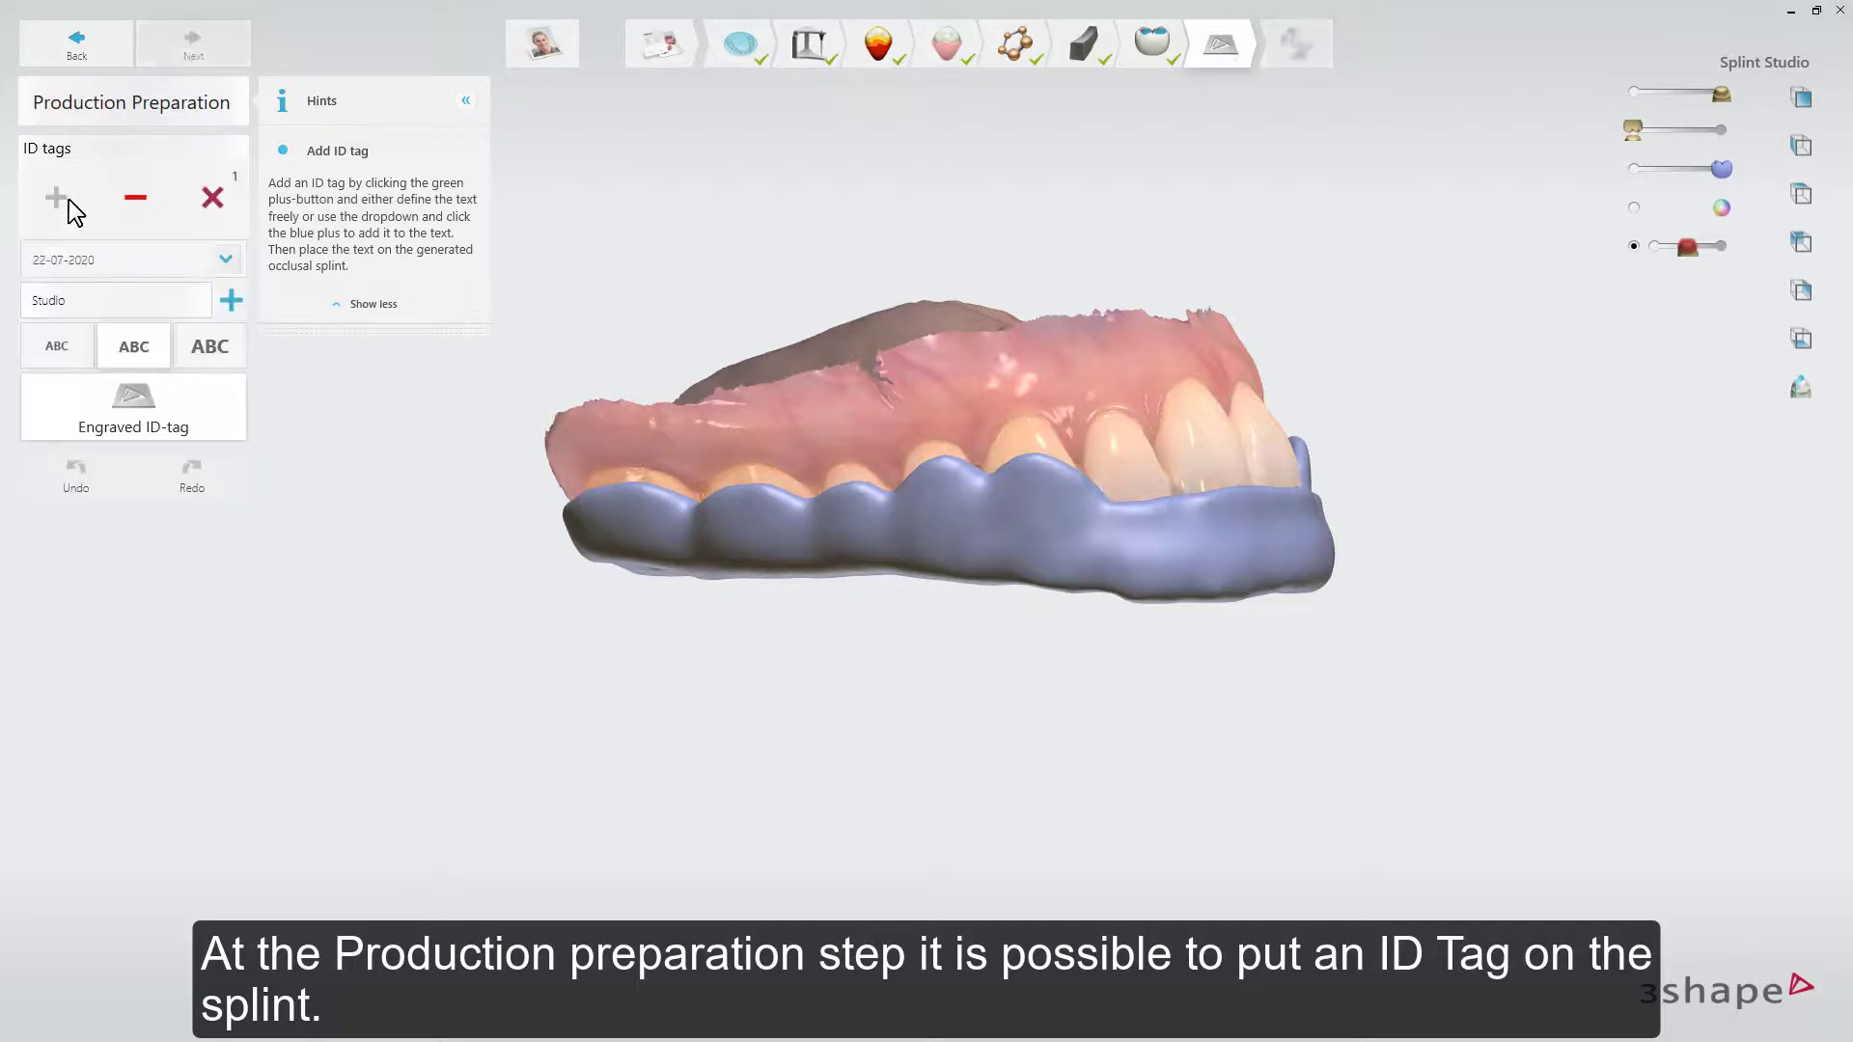
{"action": "left_click_drag", "start_coordinate": [71, 293], "coordinate": [1, 315]}
{"action": "type", "text": "Stabilization splint"}
{"action": "left_click", "coordinate": [53, 353]}
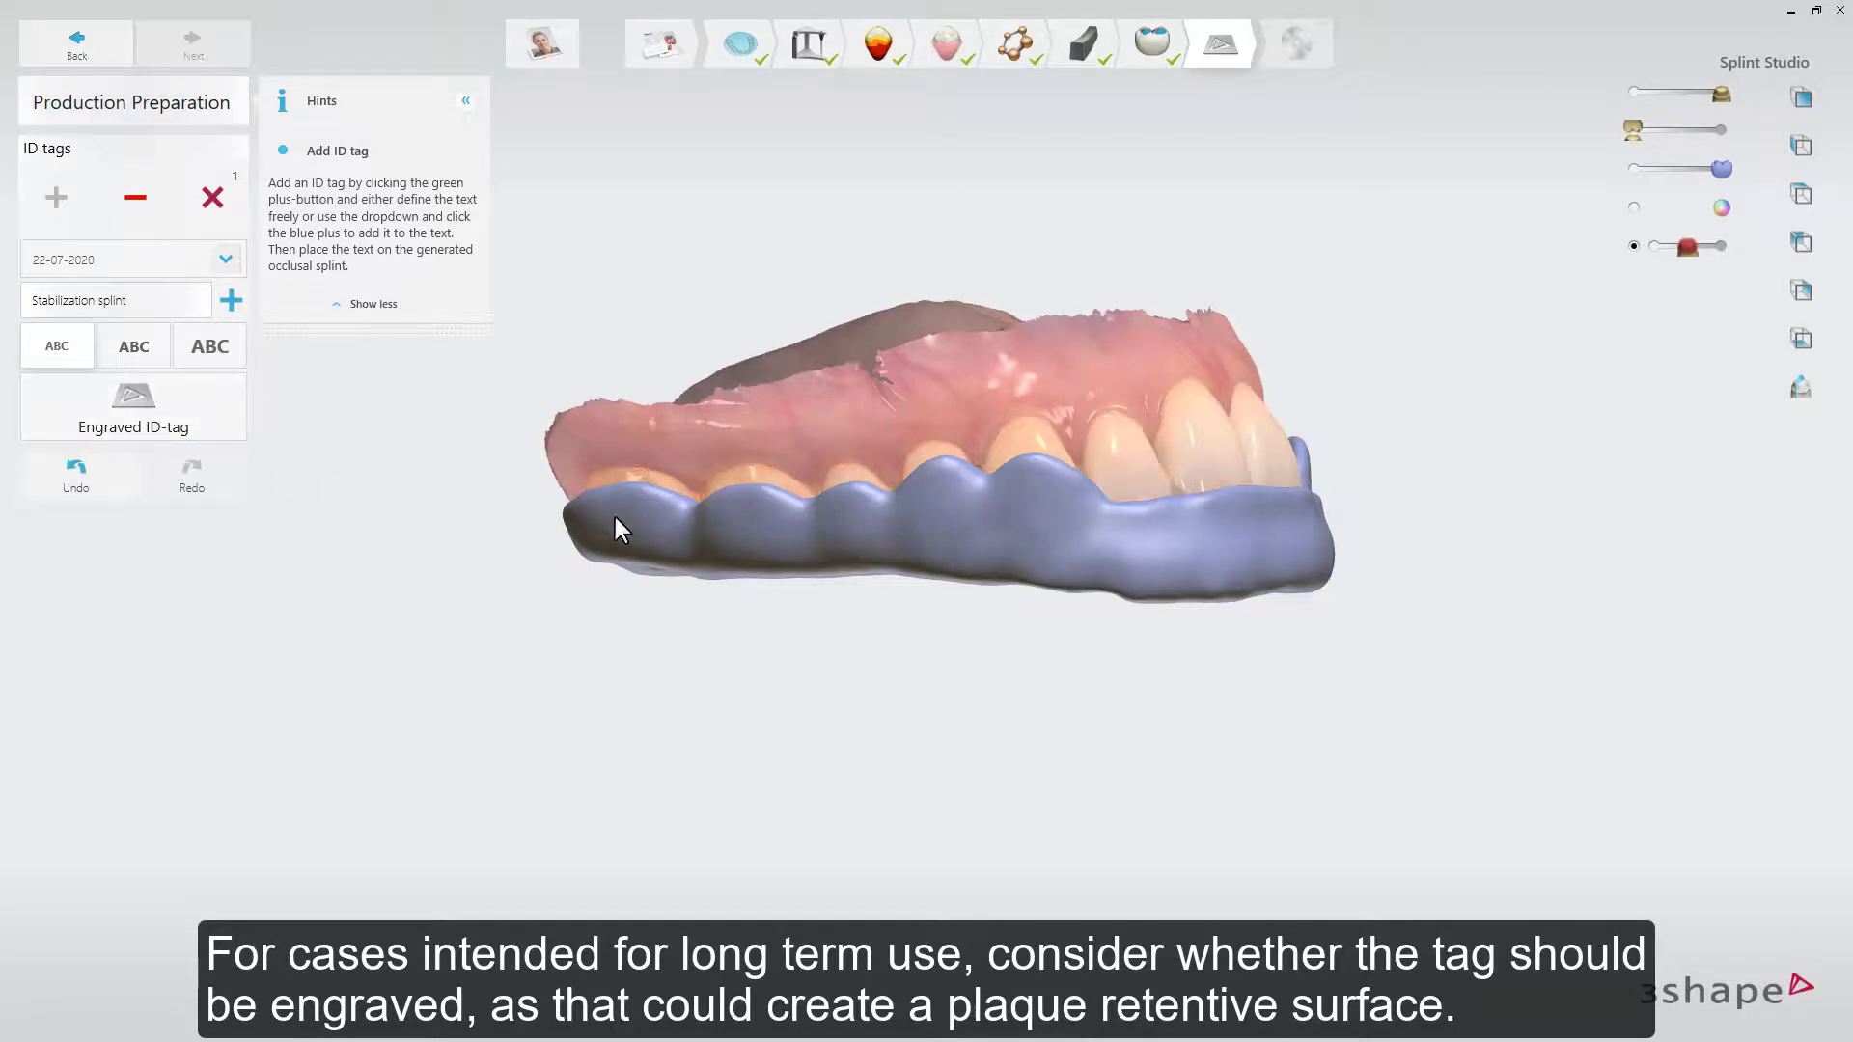
{"action": "left_click", "coordinate": [841, 538]}
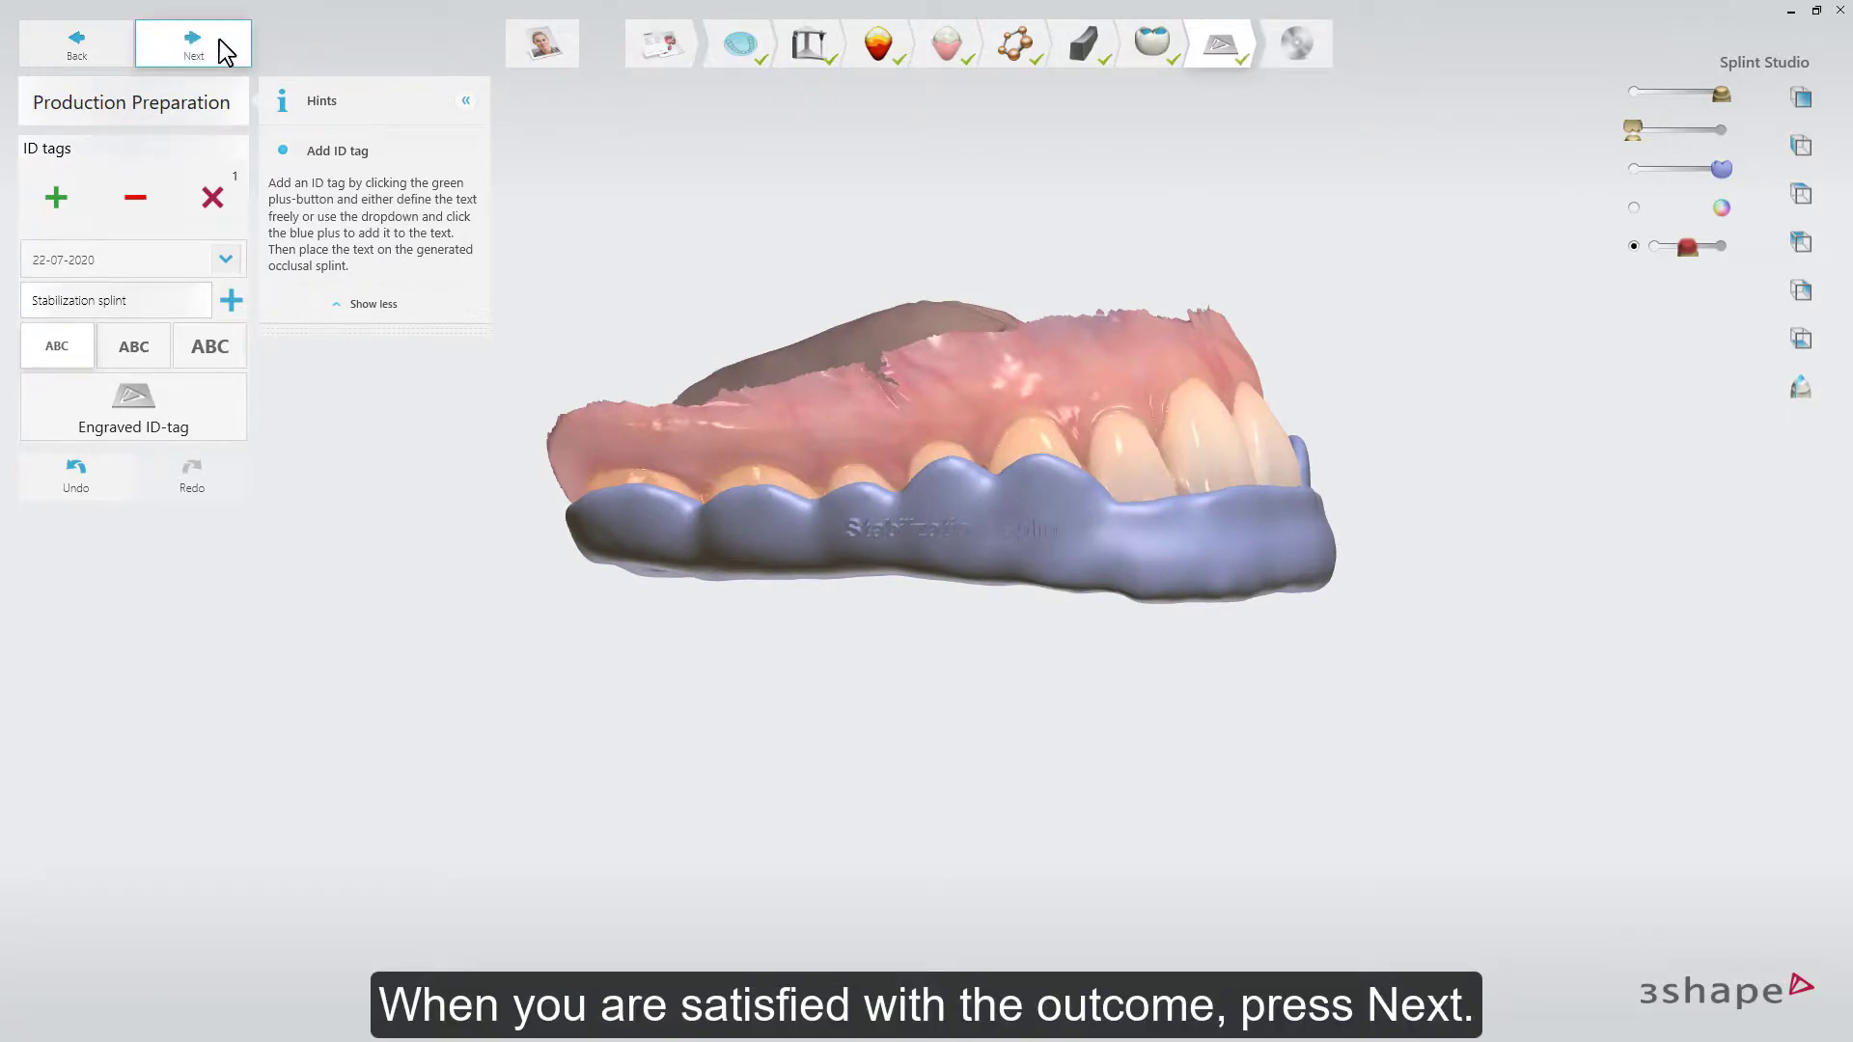
- Save the completed splint design and open the exported splint file from the output folder in 3Shape 3D Viewer
{"action": "left_click", "coordinate": [219, 39]}
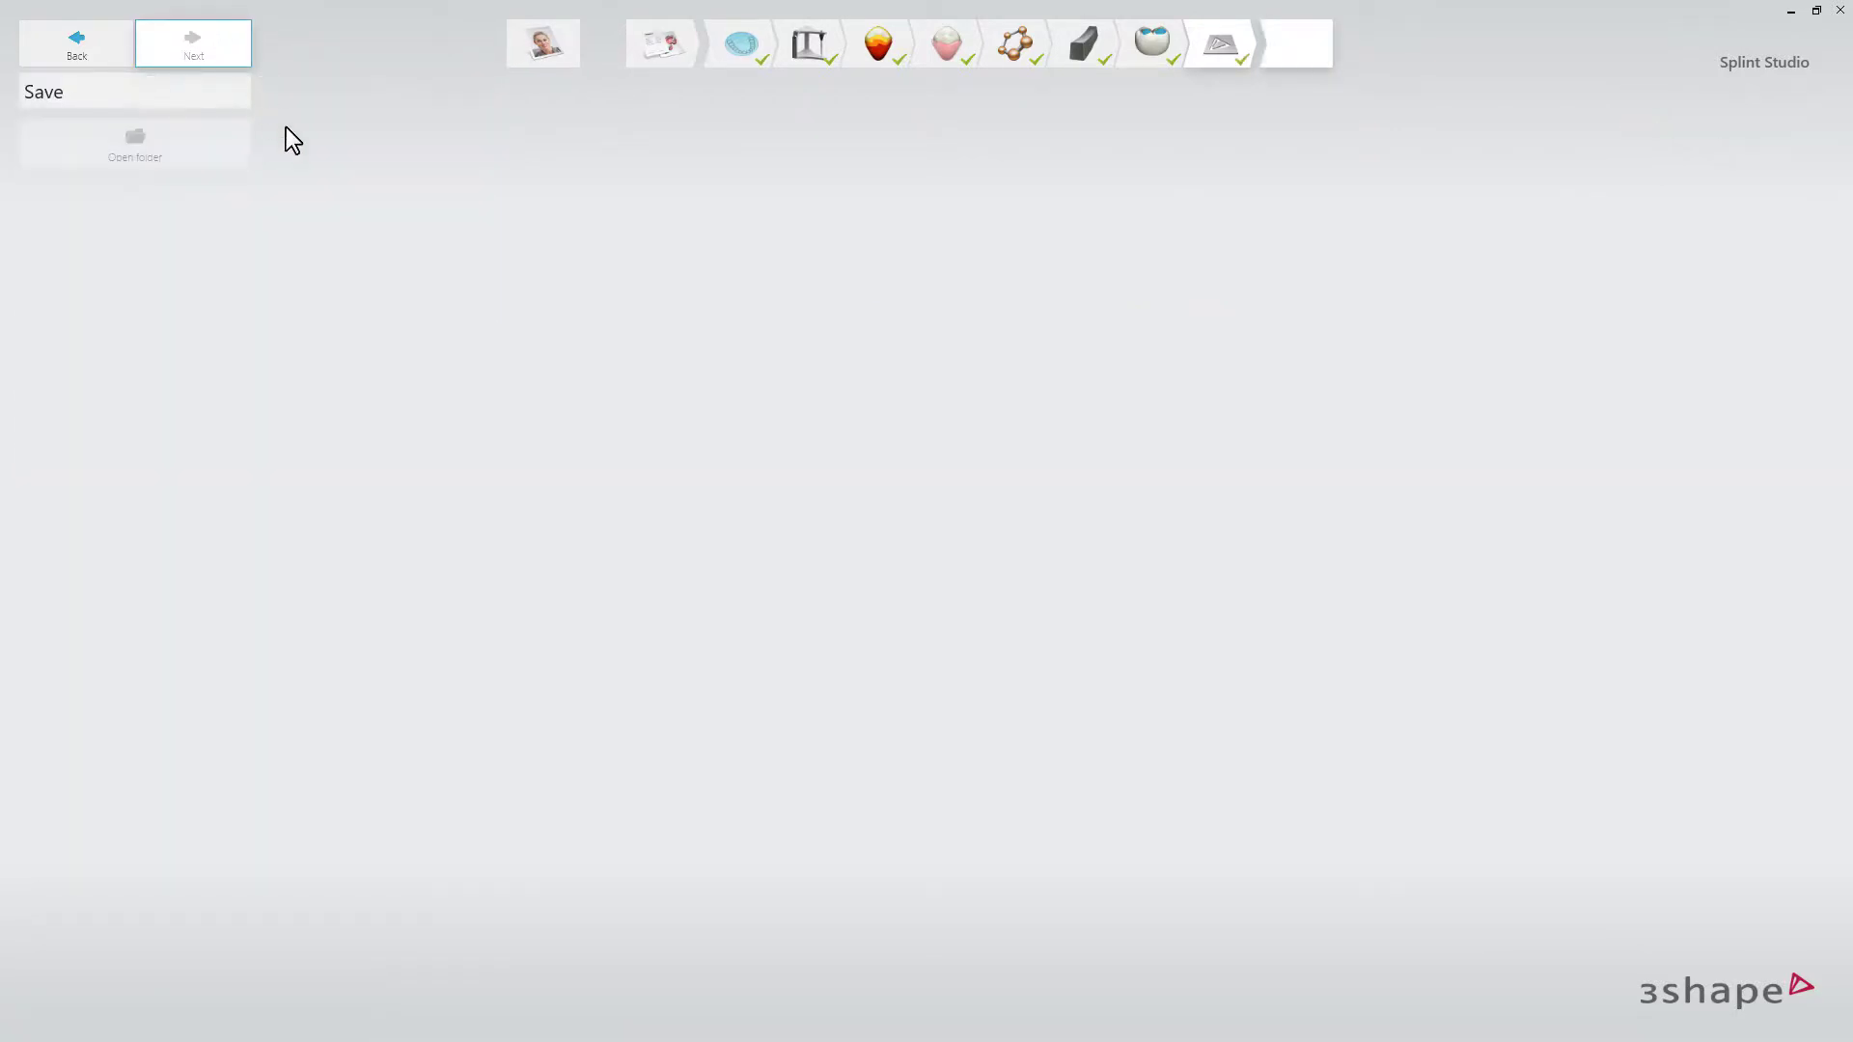
{"action": "right_click_drag", "start_coordinate": [407, 436], "coordinate": [524, 436]}
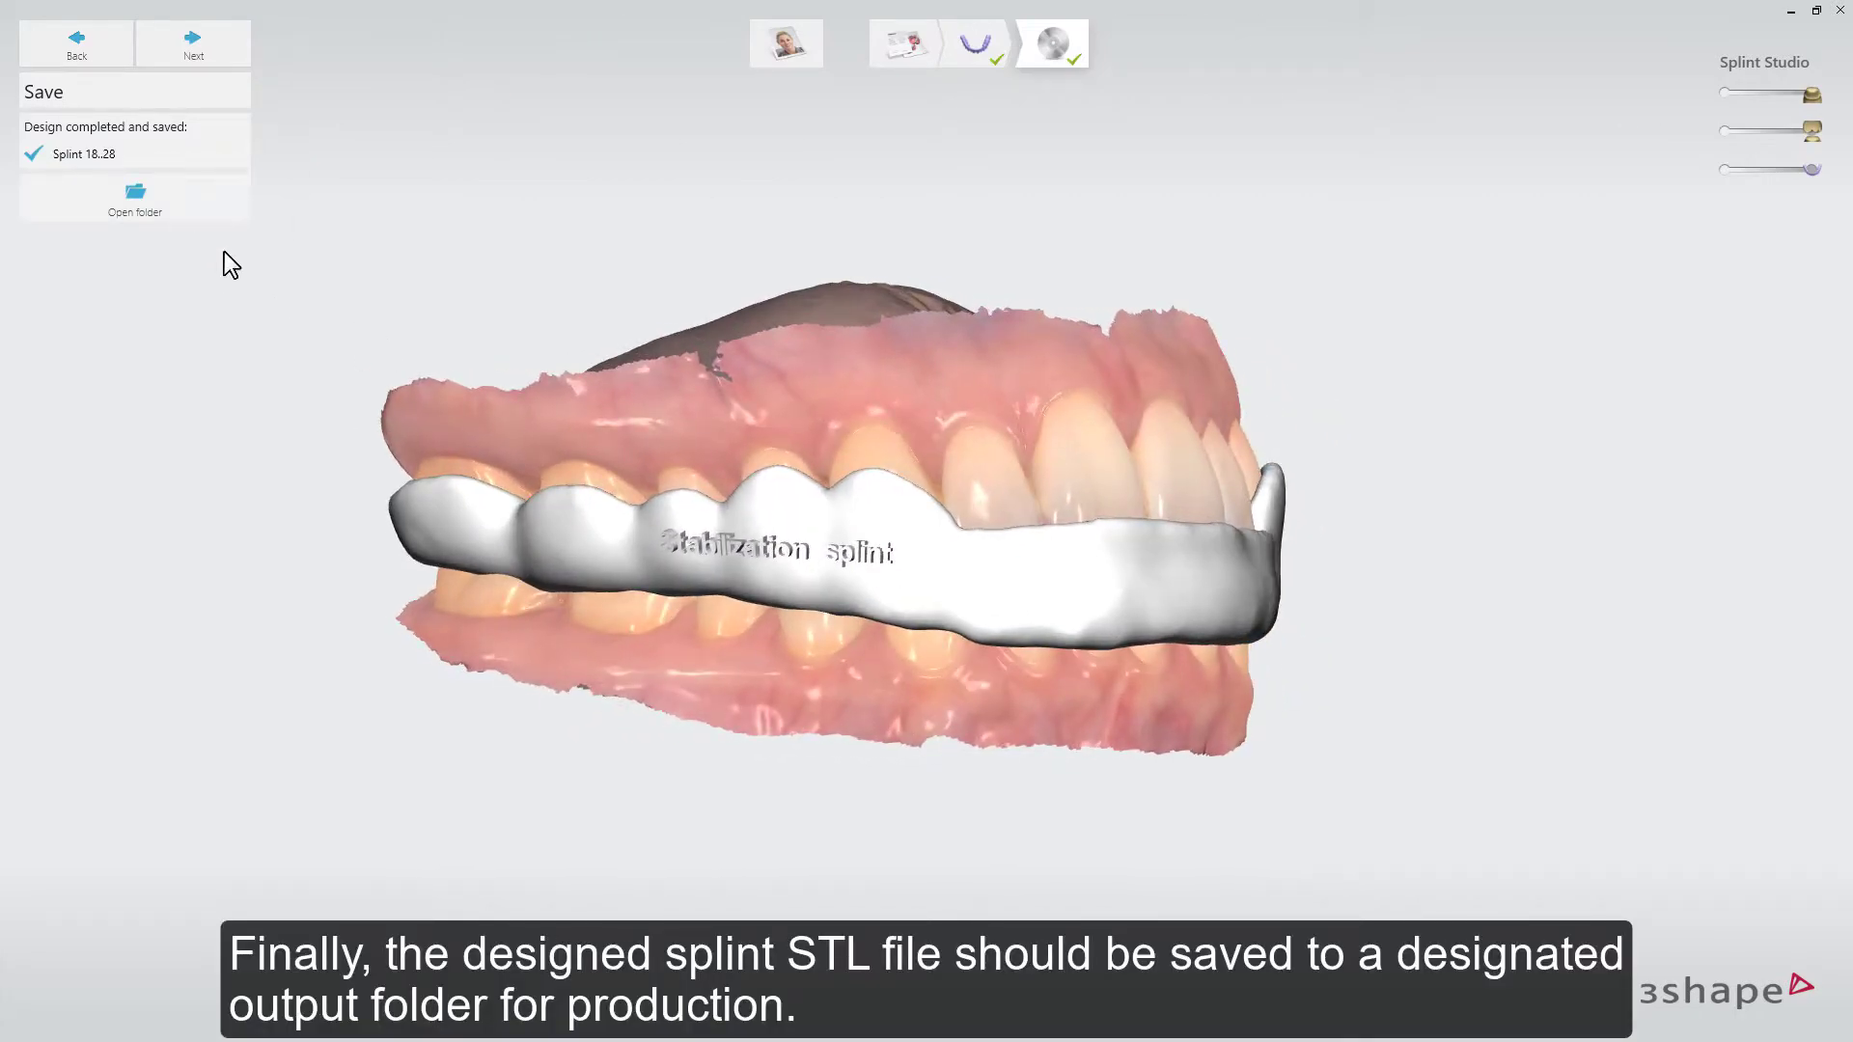
{"action": "left_click", "coordinate": [582, 340]}
{"action": "double_click", "coordinate": [584, 343]}
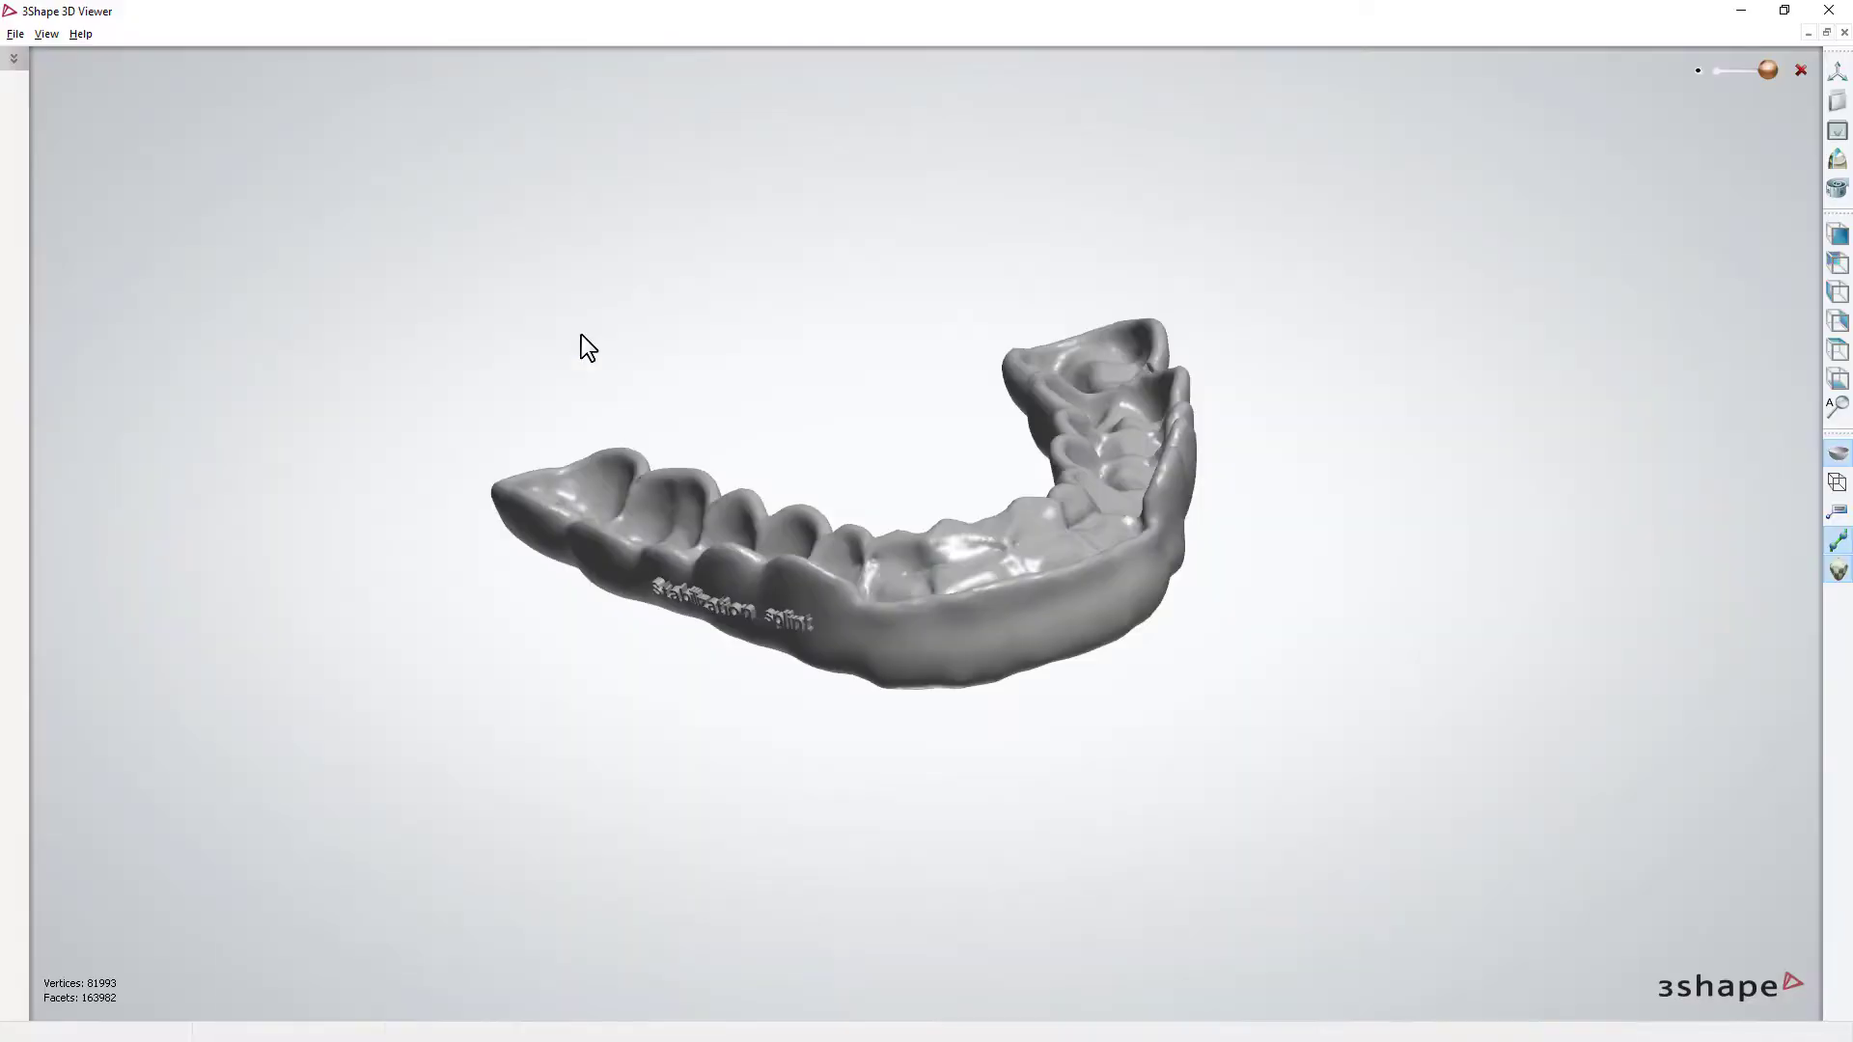